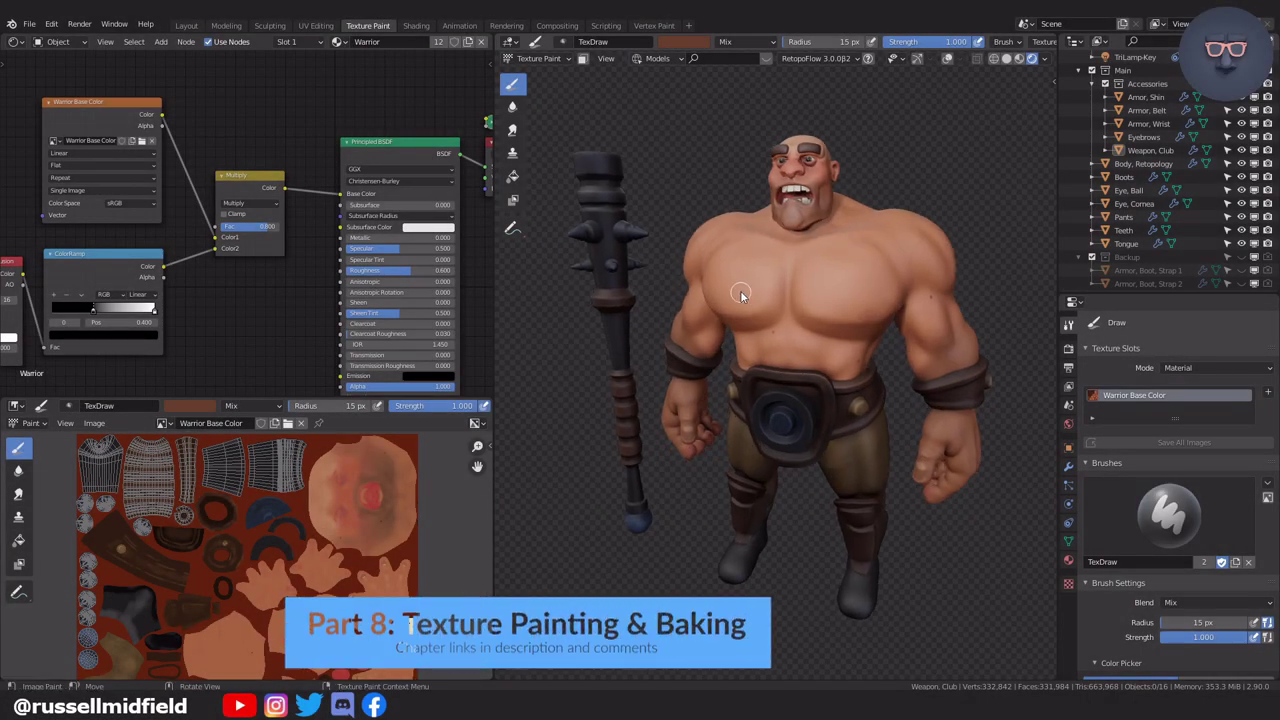
{"action": "middle_click_drag", "start_coordinate": [740, 290], "coordinate": [741, 304]}
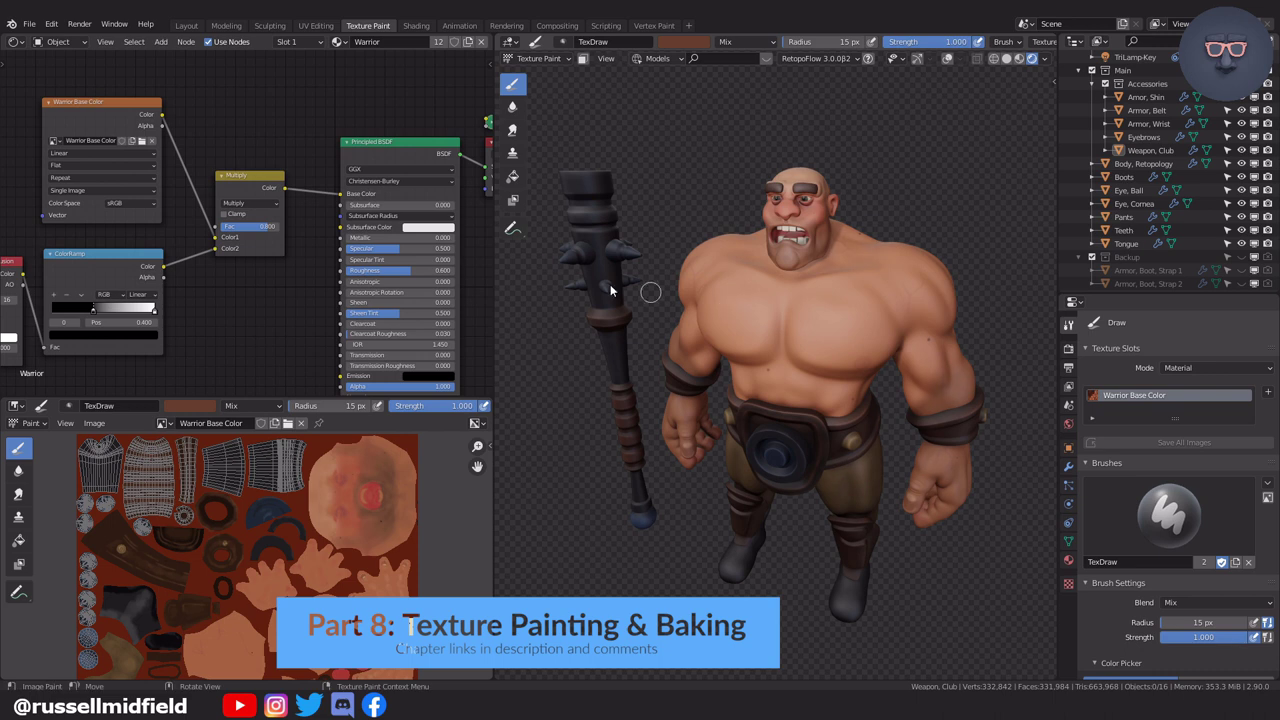
{"action": "scroll", "coordinate": [268, 147], "scroll_direction": "down", "scroll_amount": 1}
{"action": "scroll", "coordinate": [275, 149], "scroll_direction": "down", "scroll_amount": 1}
{"action": "middle_click_drag", "start_coordinate": [275, 149], "coordinate": [306, 143]}
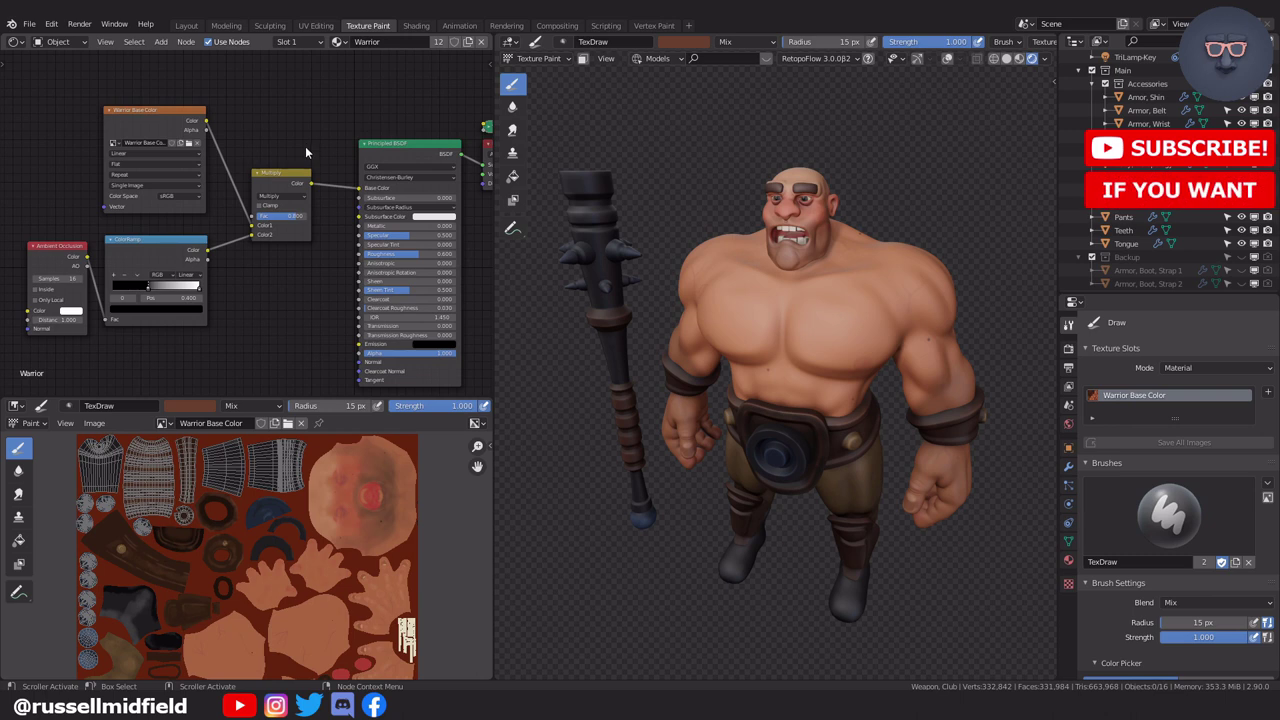
{"action": "middle_click_drag", "start_coordinate": [807, 382], "coordinate": [813, 374]}
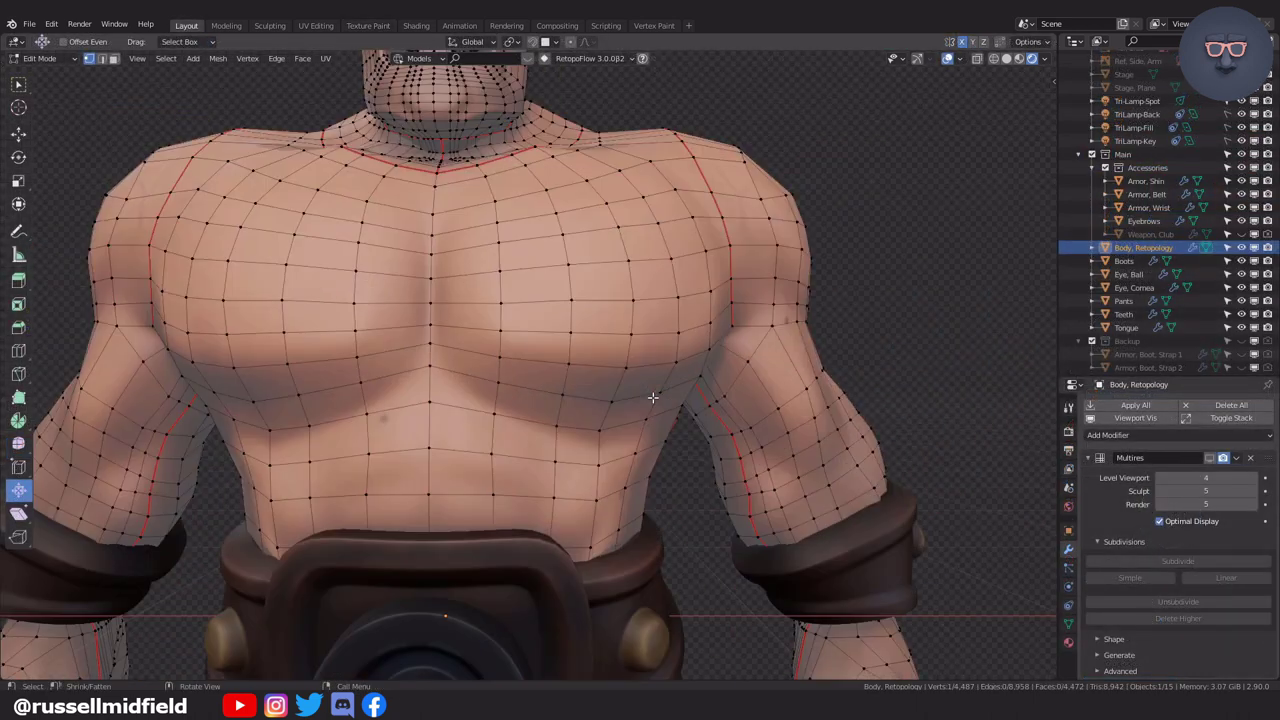
- Return the body mesh from Edit Mode to Object Mode and deselect it
{"action": "scroll", "coordinate": [652, 398], "scroll_direction": "down", "scroll_amount": 5}
{"action": "middle_click_drag", "start_coordinate": [749, 166], "coordinate": [688, 198]}
{"action": "key", "text": "ctrl+Tab"}
{"action": "left_click", "coordinate": [694, 124]}
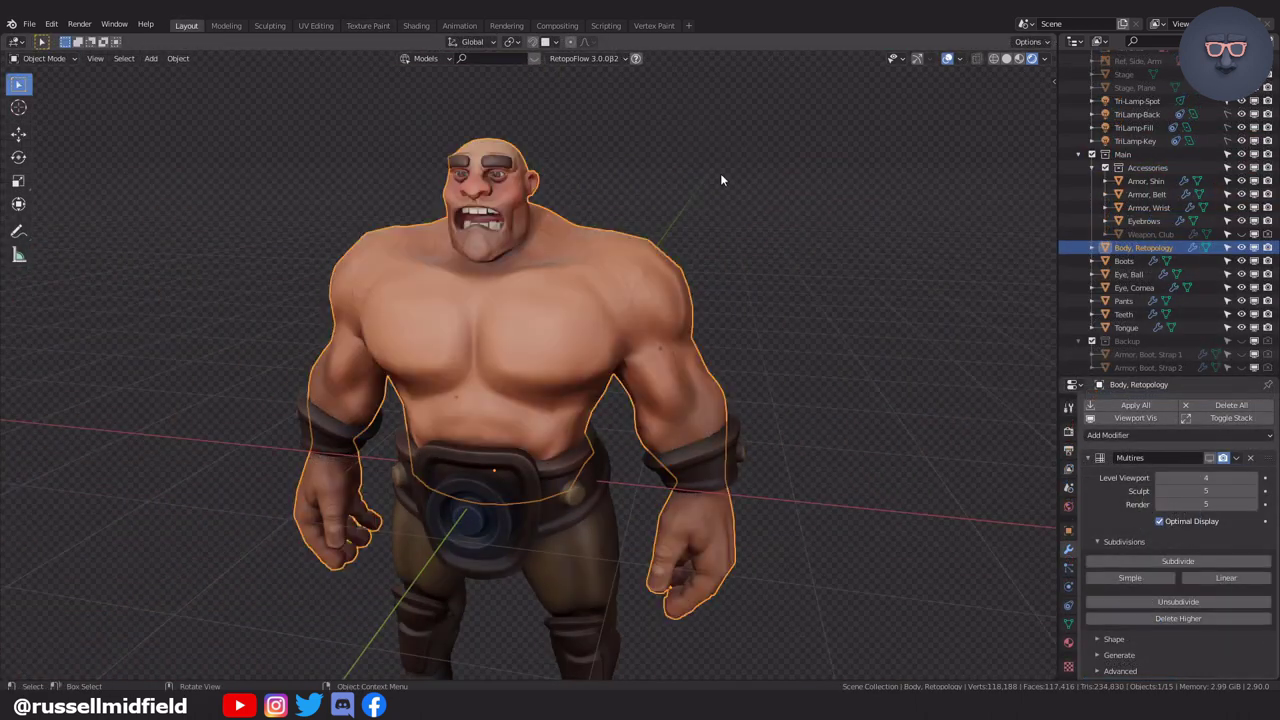
{"action": "left_click", "coordinate": [727, 184]}
{"action": "middle_click_drag", "start_coordinate": [692, 284], "coordinate": [722, 286]}
{"action": "scroll", "coordinate": [722, 286], "scroll_direction": "down", "scroll_amount": 2}
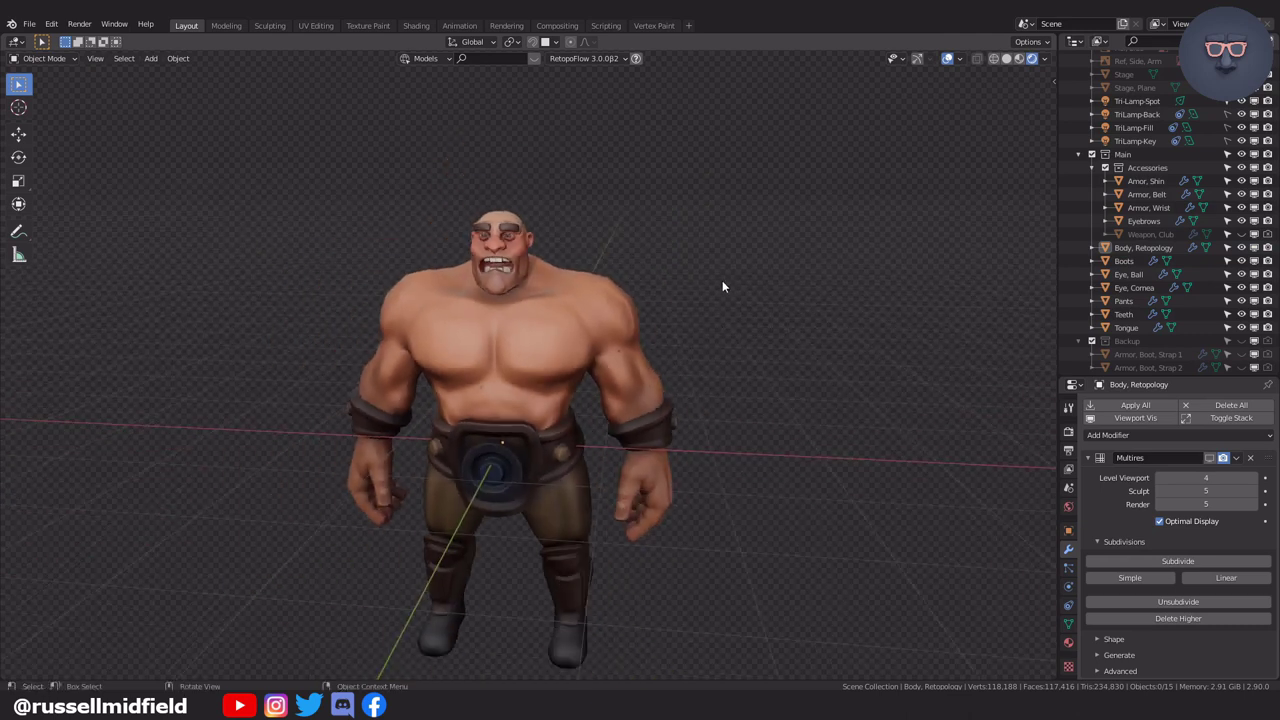
{"action": "scroll", "coordinate": [723, 287], "scroll_direction": "down", "scroll_amount": 2}
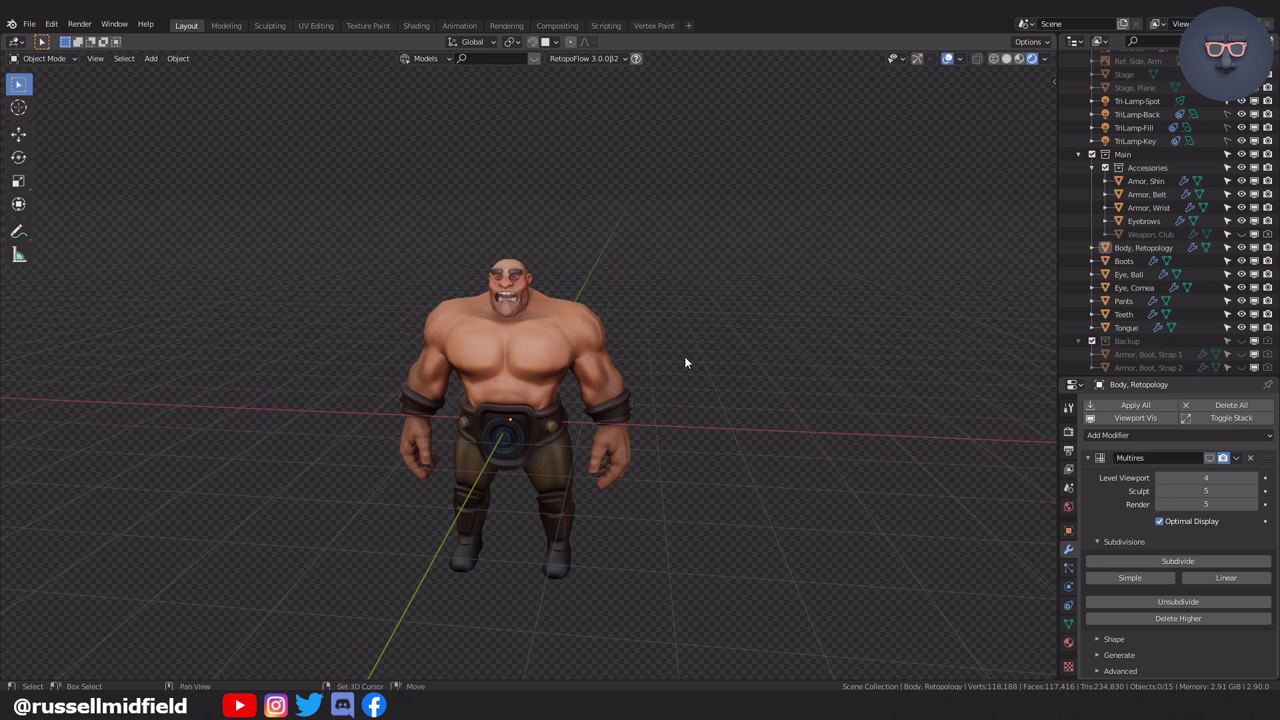
{"action": "mouse_move", "coordinate": [686, 357]}
{"action": "middle_mouse_down"}
{"action": "mouse_move", "coordinate": [725, 337]}
{"action": "mouse_move", "coordinate": [677, 337]}
{"action": "mouse_move", "coordinate": [677, 371]}
{"action": "middle_mouse_up"}
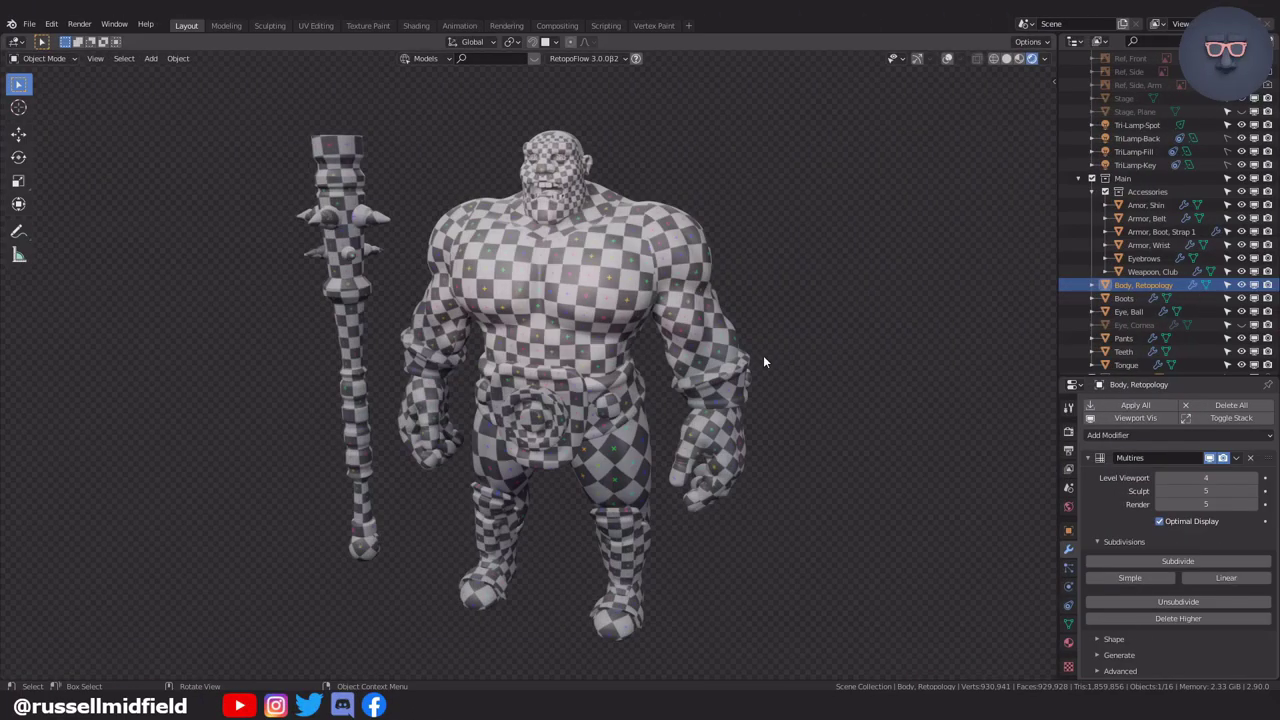
{"action": "mouse_move", "coordinate": [763, 362]}
{"action": "middle_mouse_down"}
{"action": "mouse_move", "coordinate": [829, 361]}
{"action": "mouse_move", "coordinate": [768, 366]}
{"action": "middle_mouse_up"}
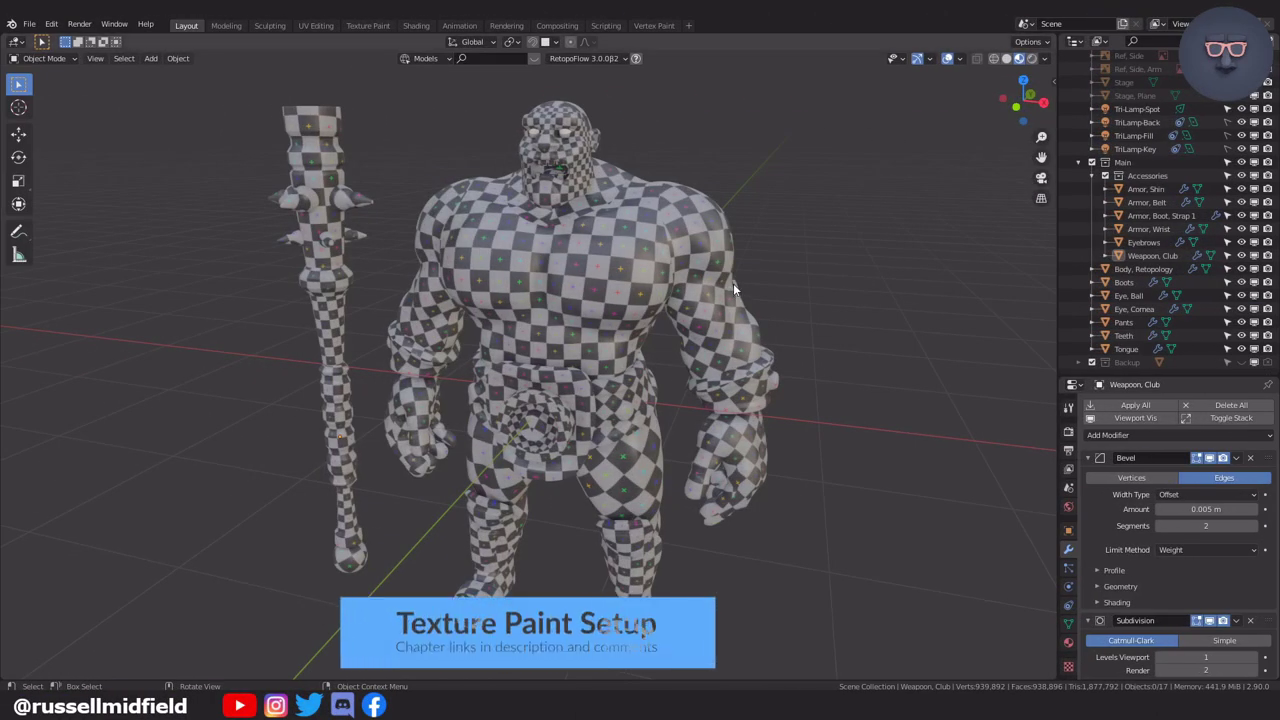
{"action": "scroll", "coordinate": [733, 287], "scroll_direction": "down", "scroll_amount": 2}
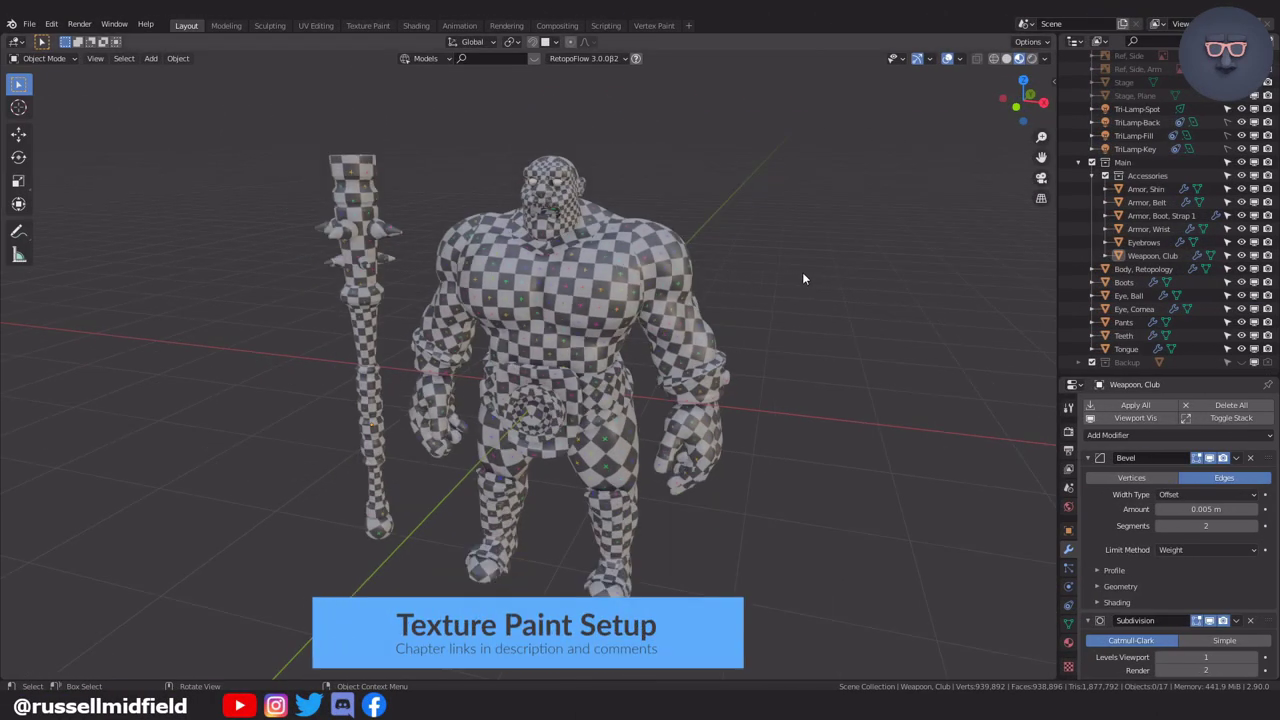
- Switch to the Shading workspace and delete the UV Grid texture node from the shared material
{"action": "left_click", "coordinate": [428, 27]}
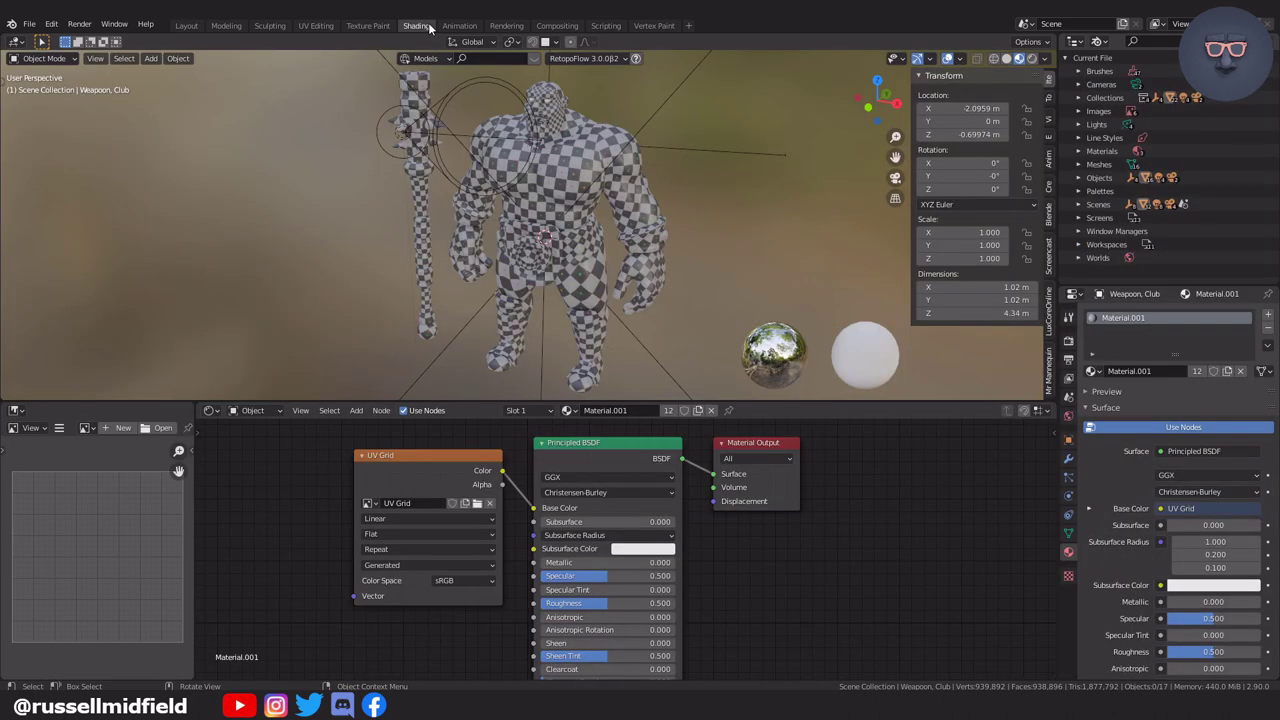
{"action": "left_click", "coordinate": [464, 461]}
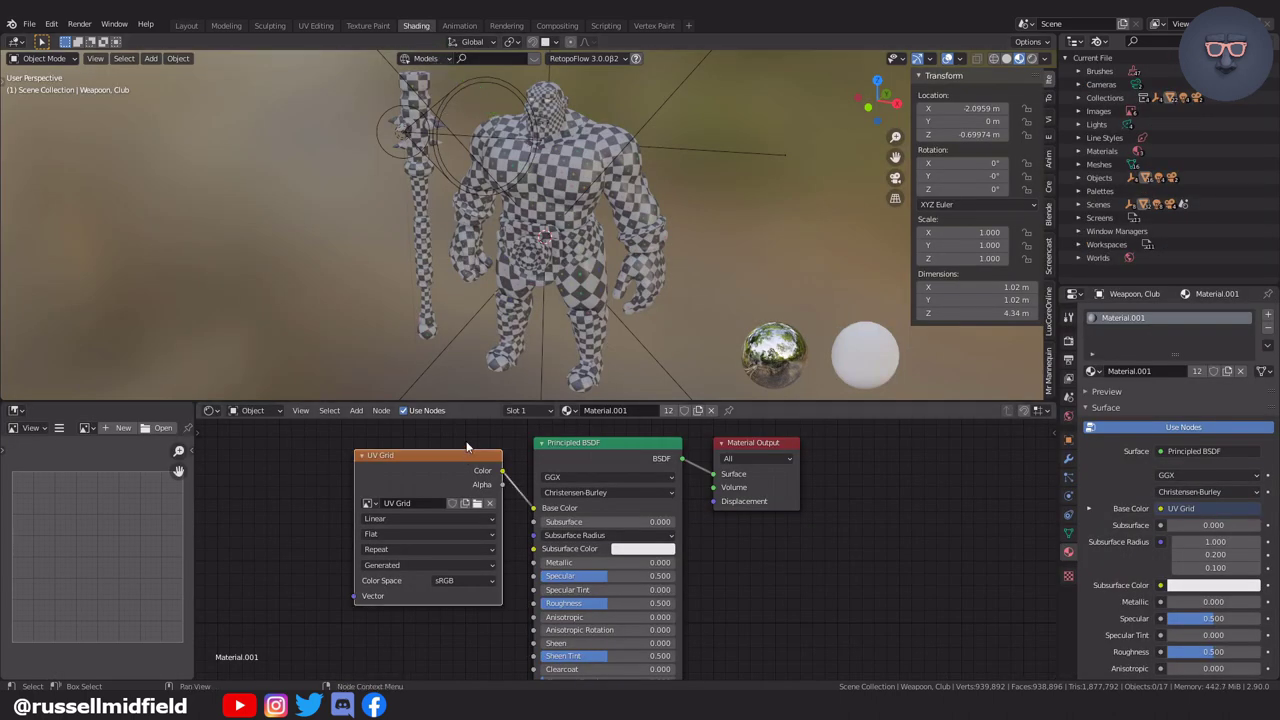
{"action": "key", "text": "x"}
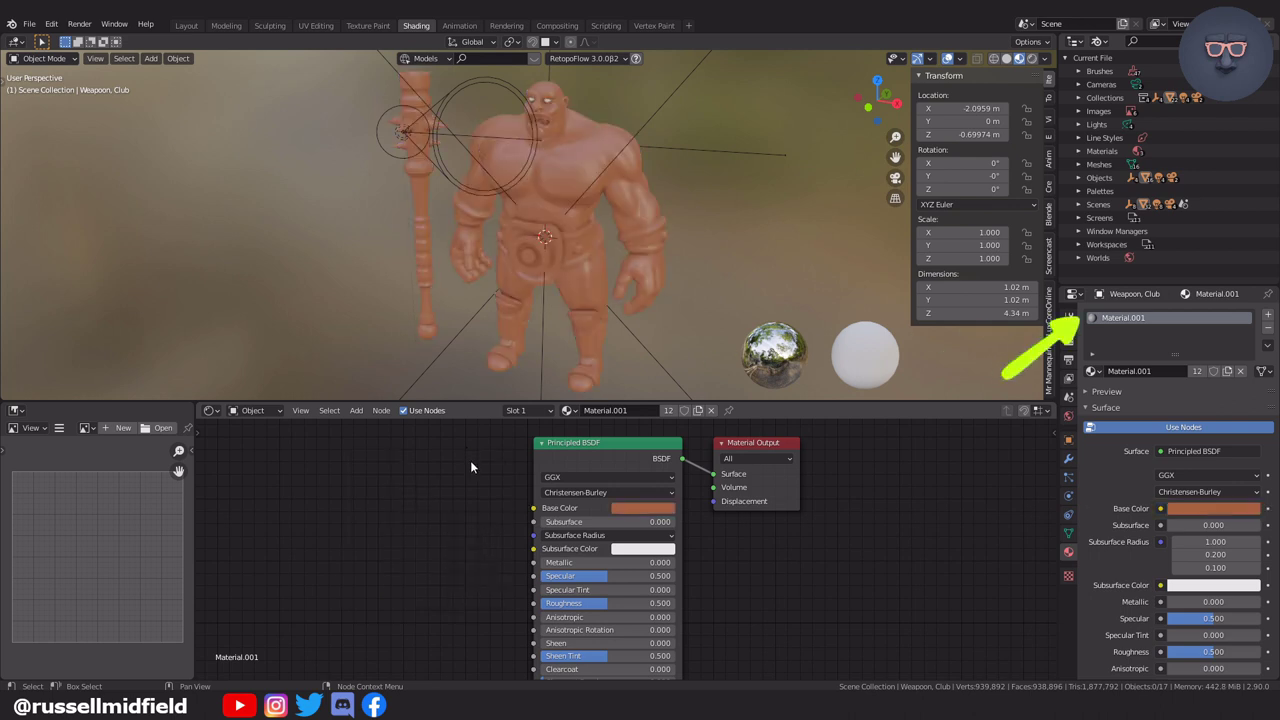
- Rename the material Material.001 as Warrior
{"action": "double_click", "coordinate": [1146, 316]}
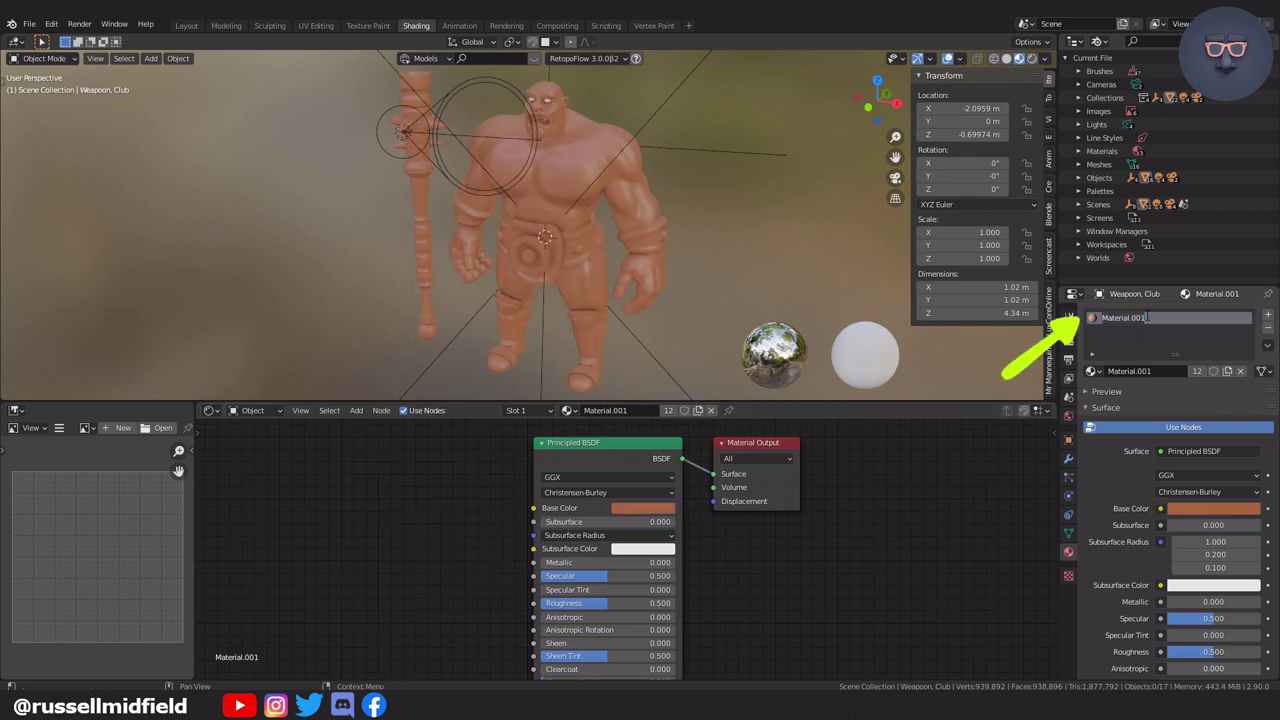
{"action": "type", "text": "Warrior"}
{"action": "key", "text": "Return"}
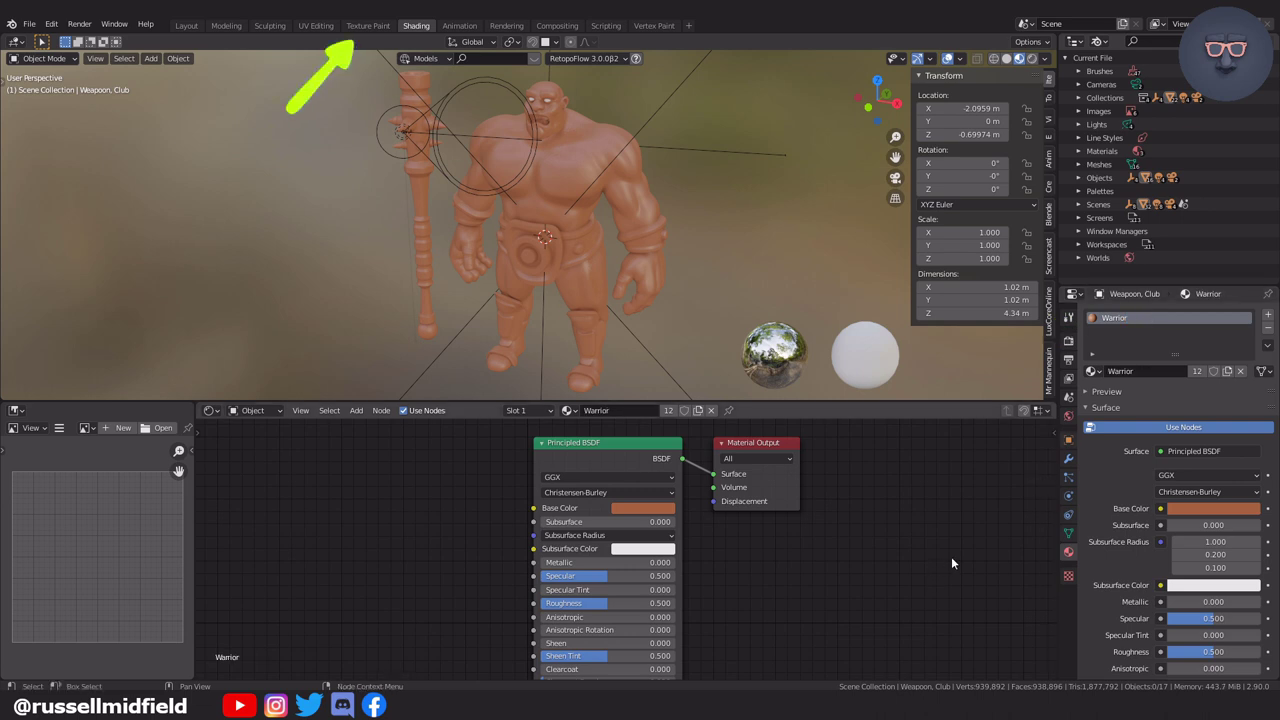
- Switch to the Texture Paint workspace and put the club in Texture Paint mode
{"action": "left_click", "coordinate": [385, 27]}
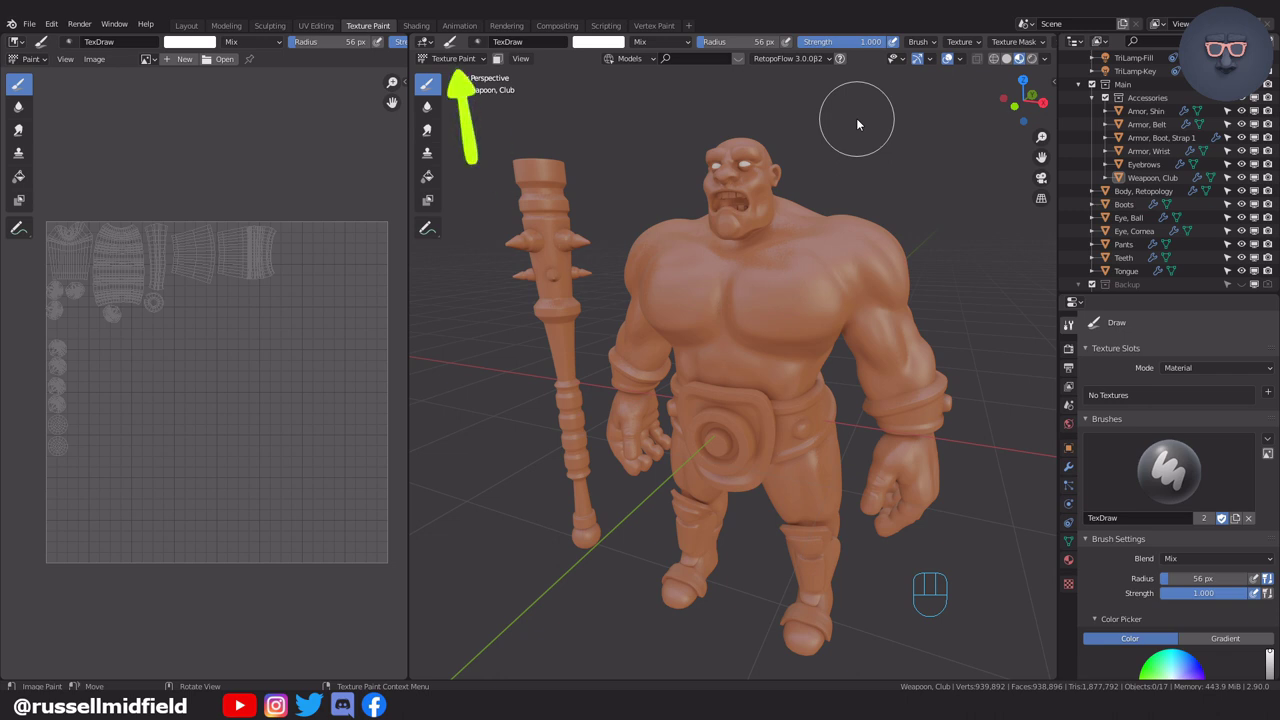
{"action": "left_click", "coordinate": [482, 60]}
{"action": "left_click", "coordinate": [461, 148]}
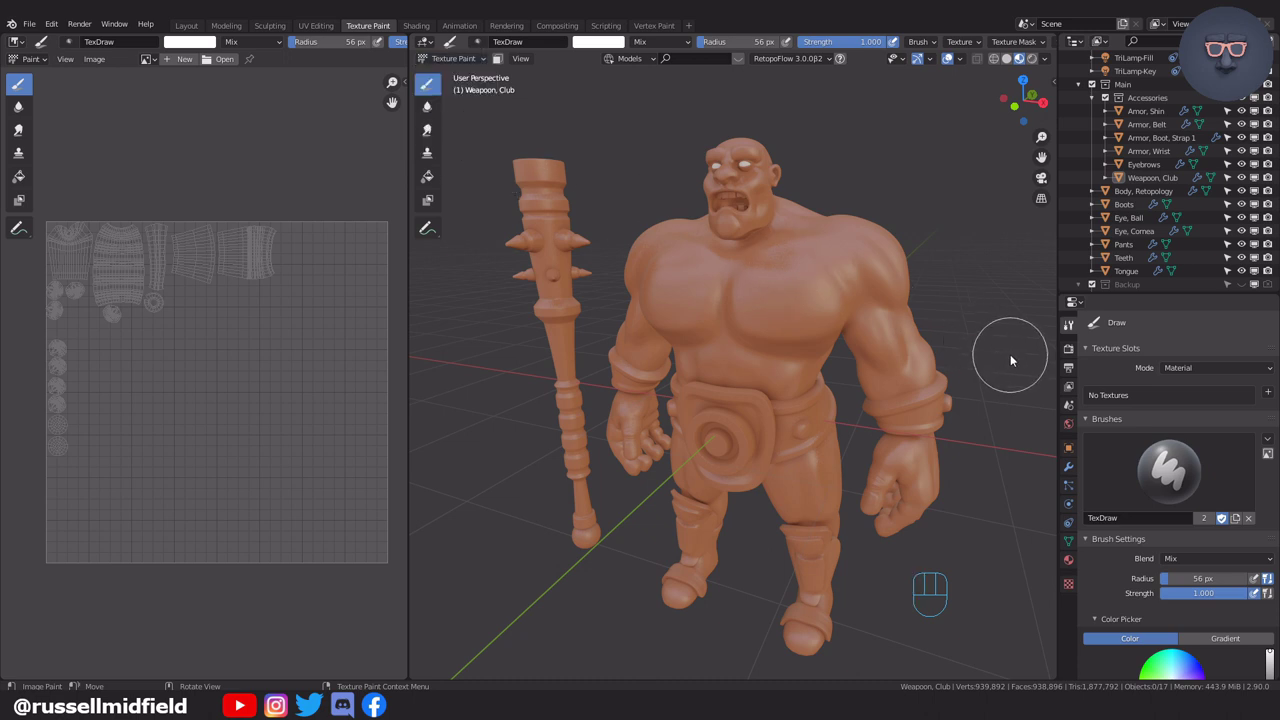
- Add a Base Color texture paint slot named Warrior Base Color with a width and height of 2048 px
{"action": "left_click", "coordinate": [1269, 396]}
{"action": "left_click", "coordinate": [1229, 409]}
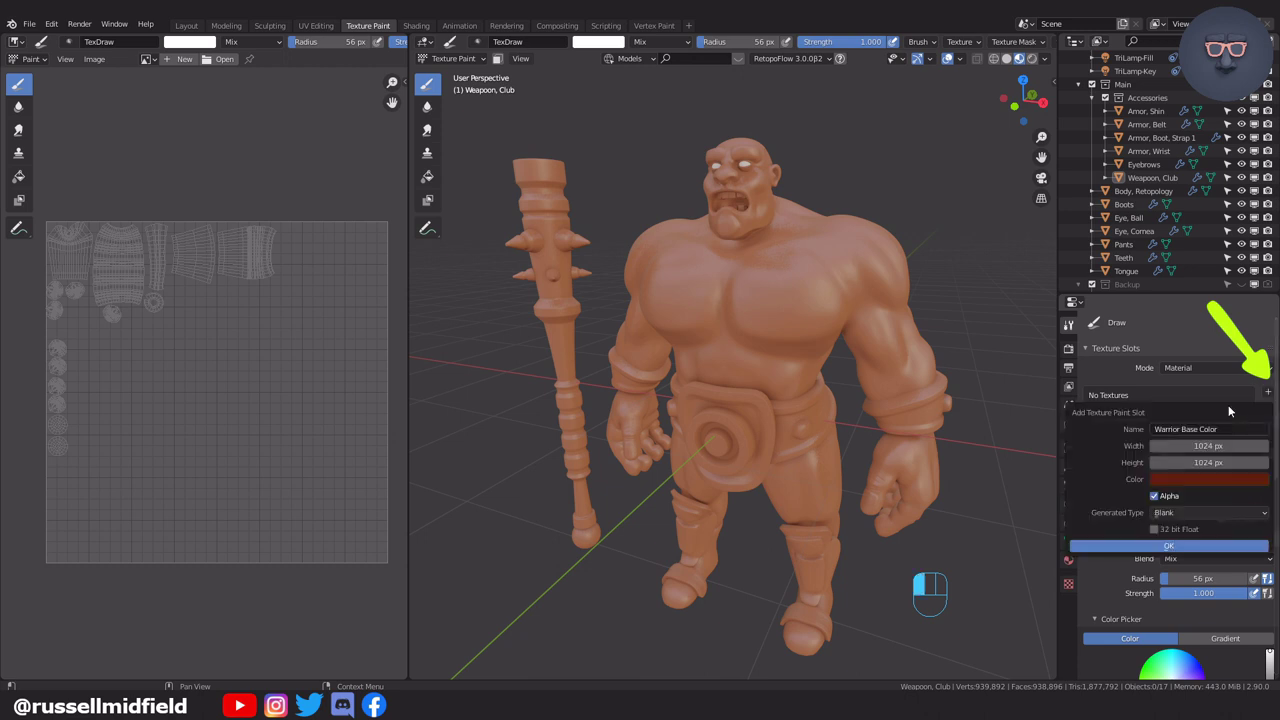
{"action": "left_click", "coordinate": [1208, 446]}
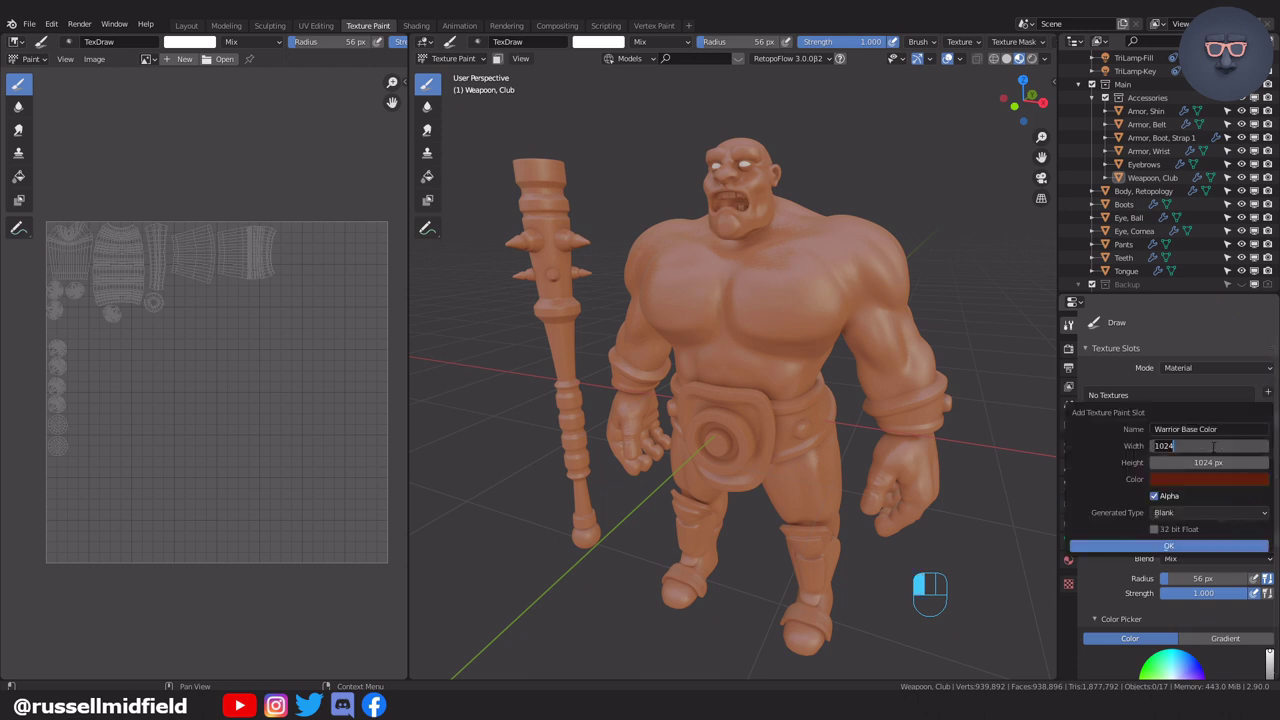
{"action": "type", "text": "2048"}
{"action": "key", "text": "Return"}
{"action": "left_click_drag", "start_coordinate": [1213, 446], "coordinate": [1213, 462]}
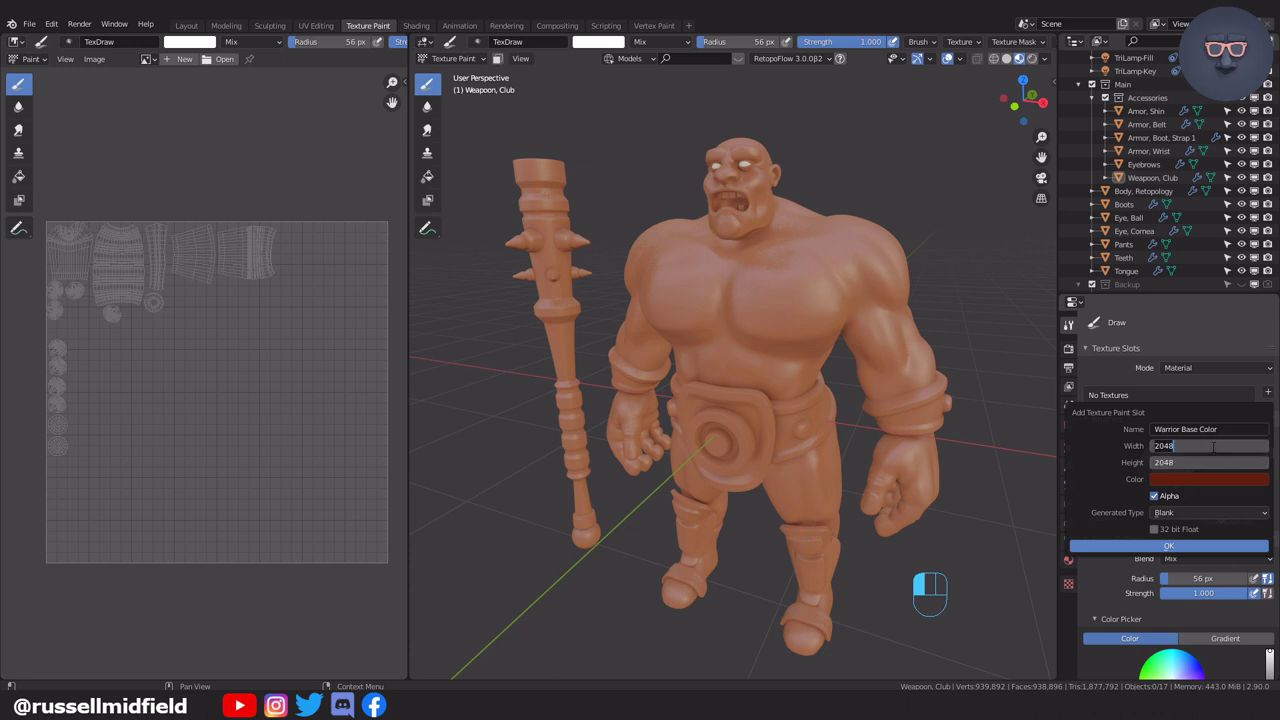
{"action": "left_click", "coordinate": [1180, 547]}
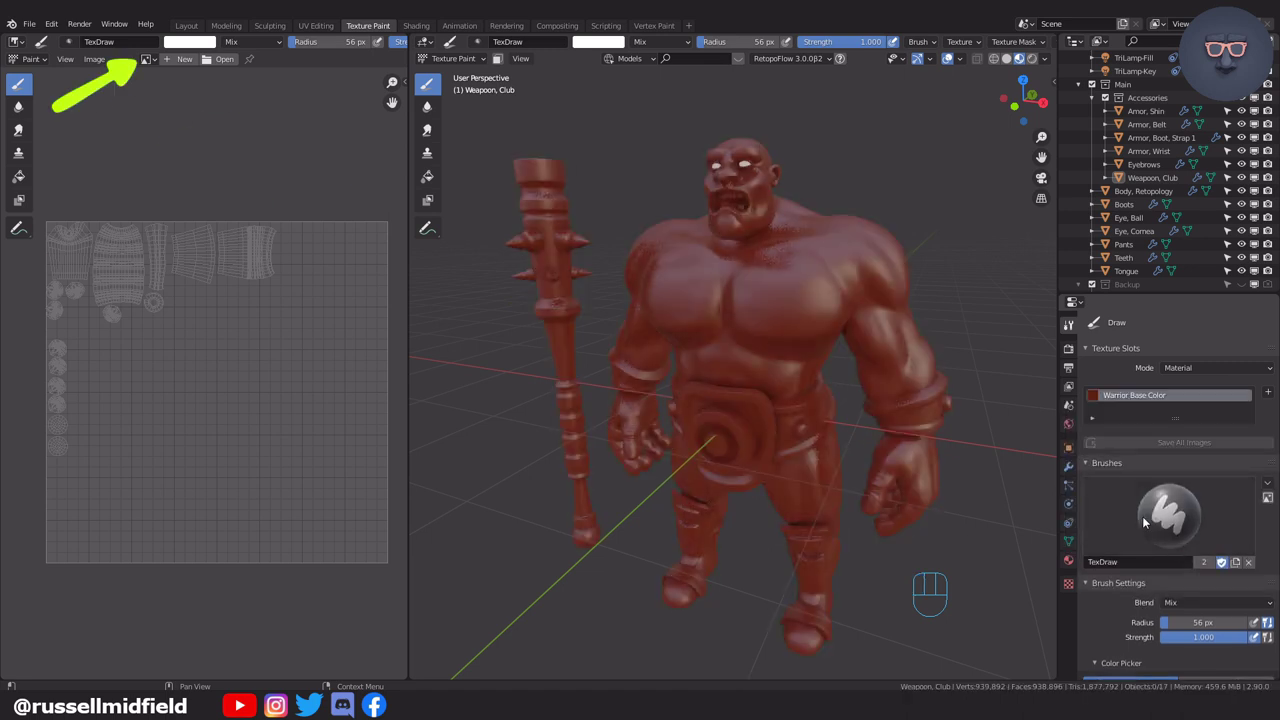
- Show the Warrior Base Color image in the image editor
{"action": "left_click", "coordinate": [148, 59]}
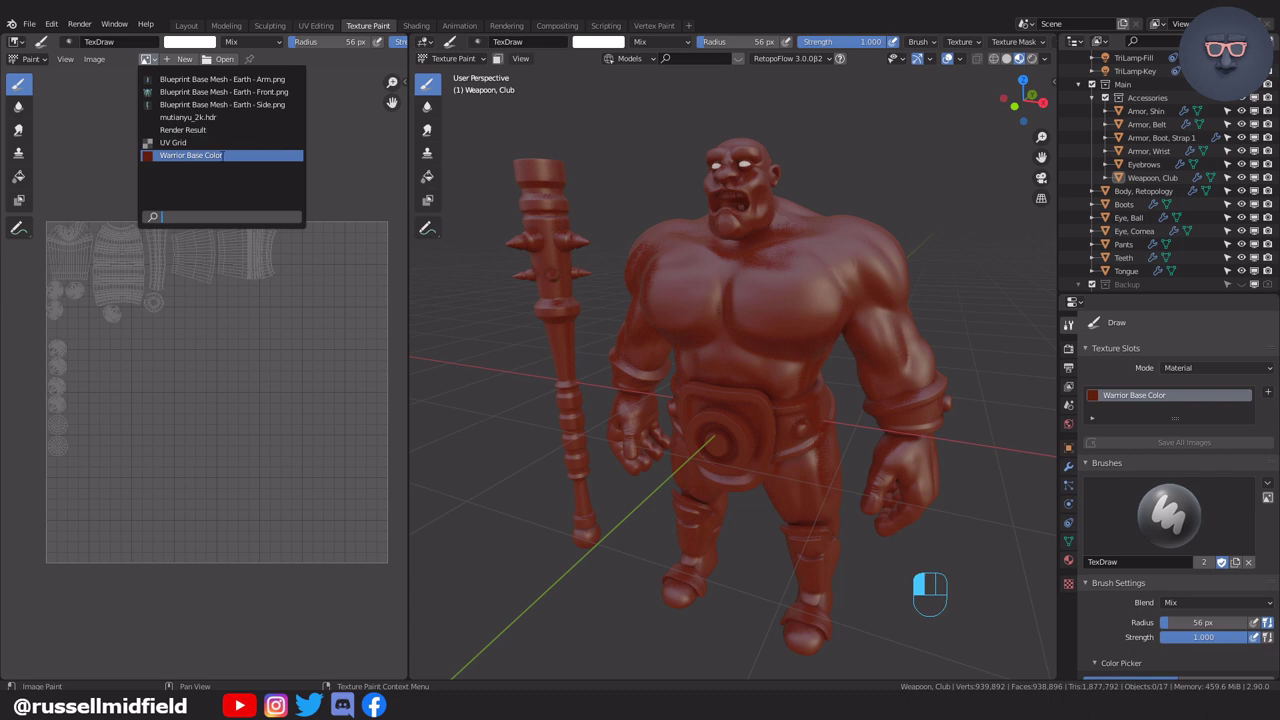
{"action": "left_click", "coordinate": [247, 156]}
{"action": "middle_click_drag", "start_coordinate": [250, 166], "coordinate": [250, 251]}
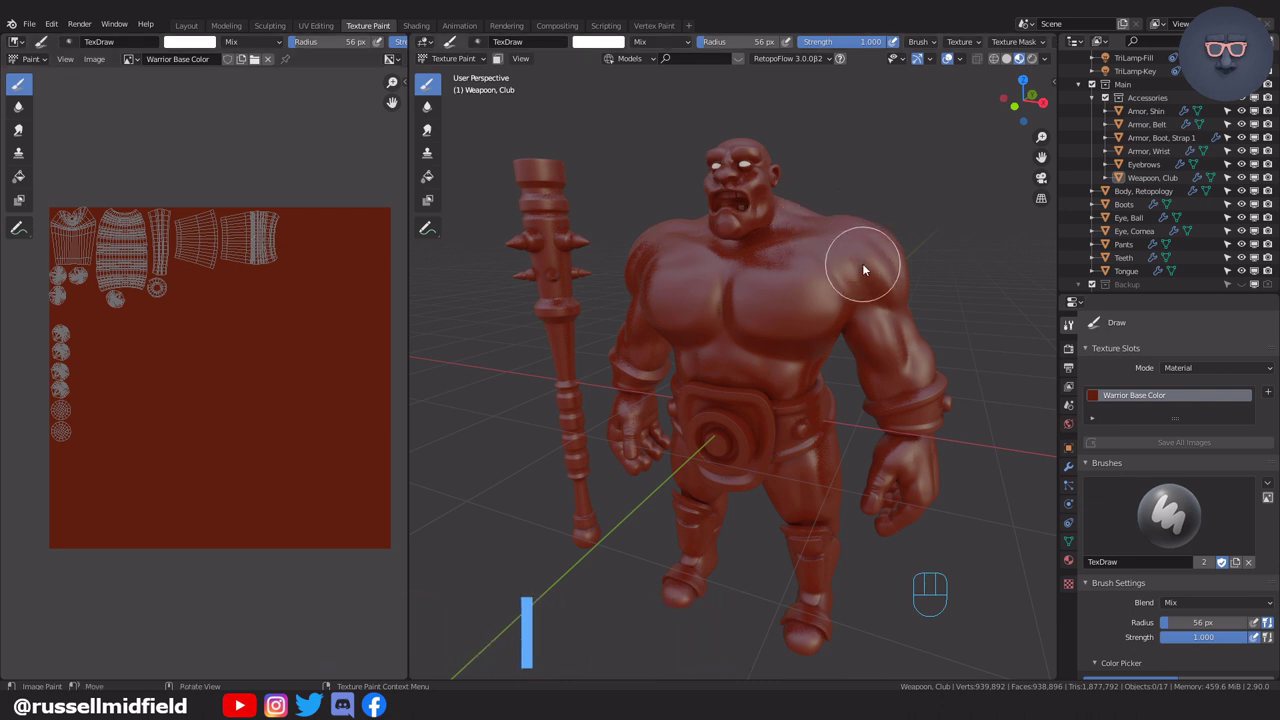
- Activate the Fill tool and create a new color palette for it
{"action": "left_click", "coordinate": [428, 178]}
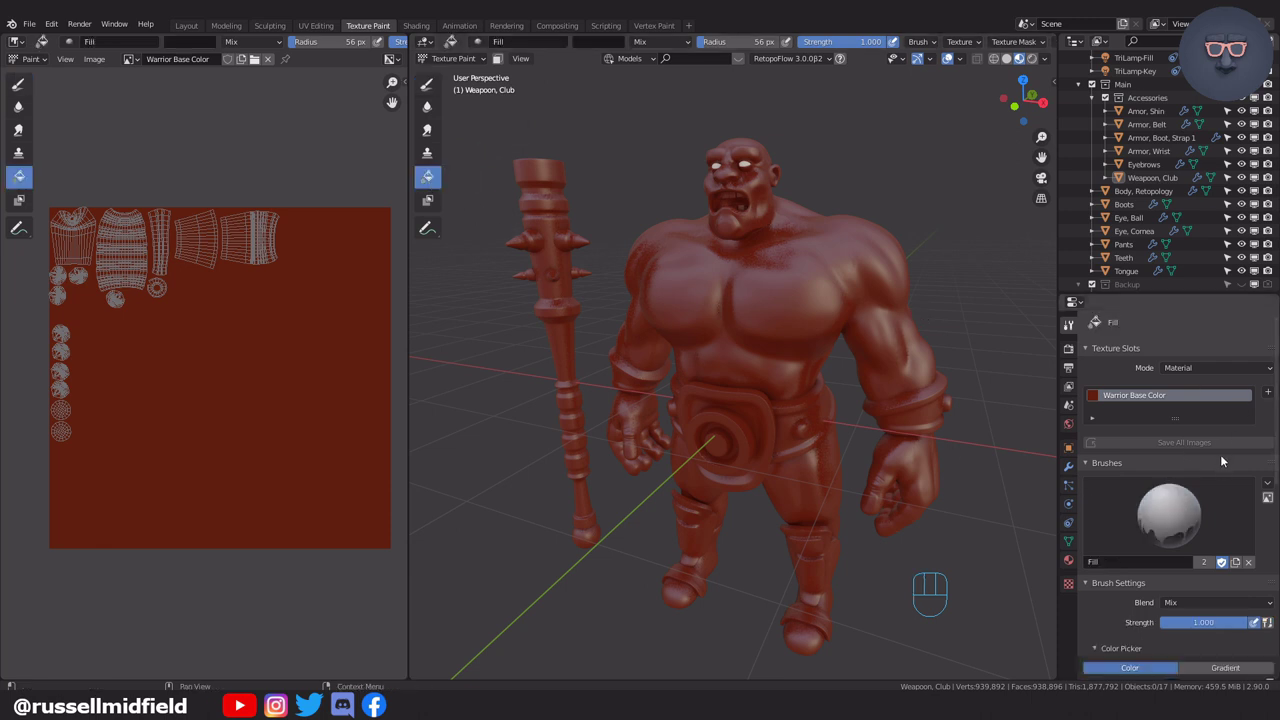
{"action": "scroll", "coordinate": [1220, 475], "scroll_direction": "down", "scroll_amount": 8}
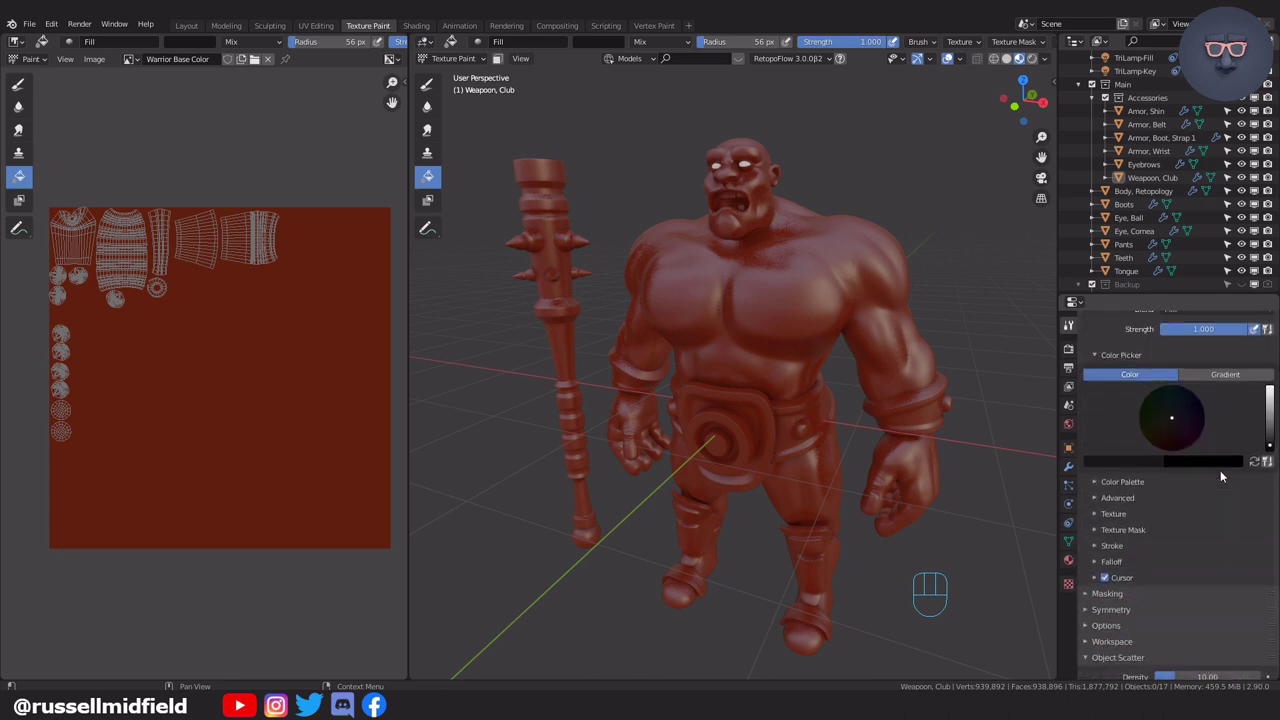
{"action": "left_click", "coordinate": [1095, 482]}
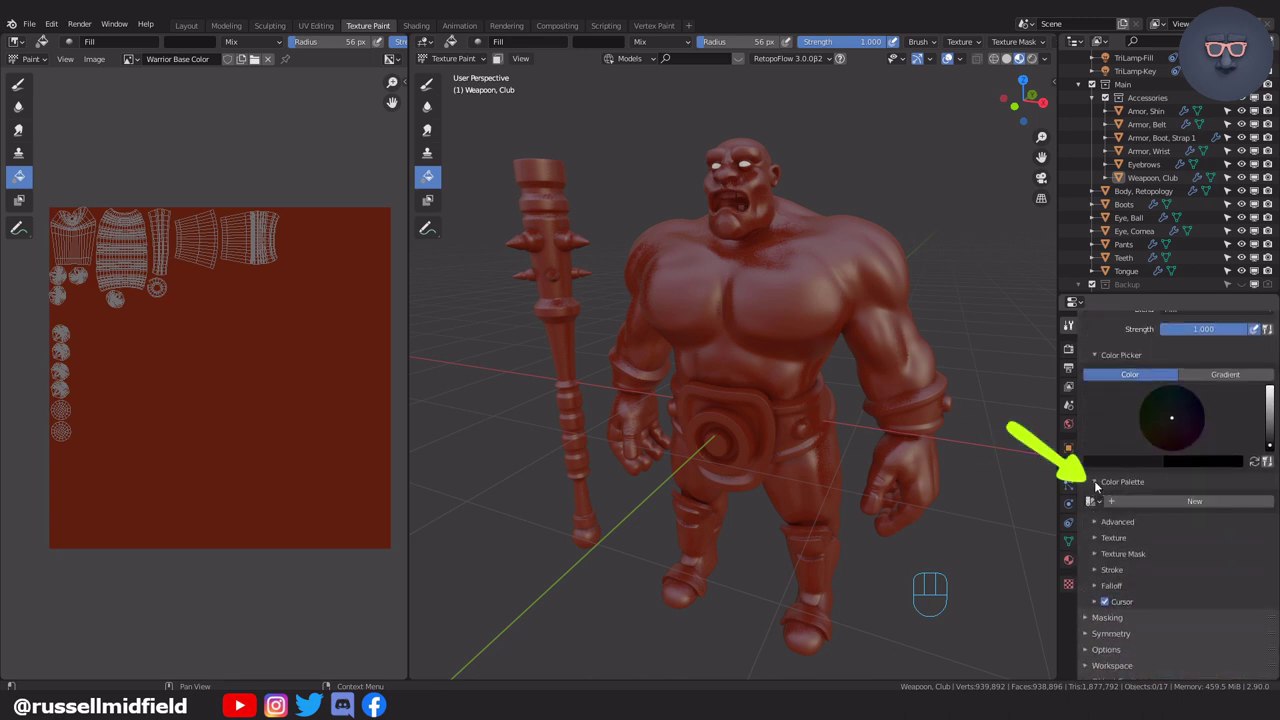
{"action": "left_click", "coordinate": [1160, 502]}
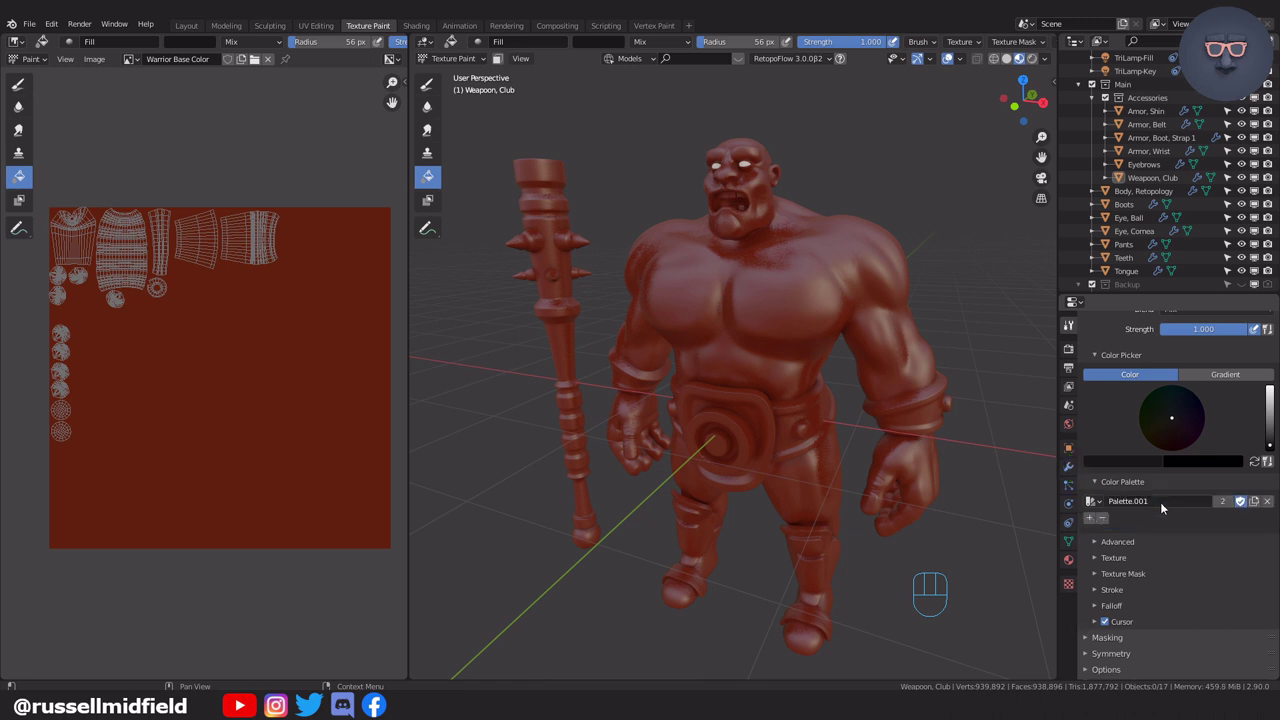
- Set the fill color to hex A36142 and add it to the color palette
{"action": "left_click", "coordinate": [1133, 460]}
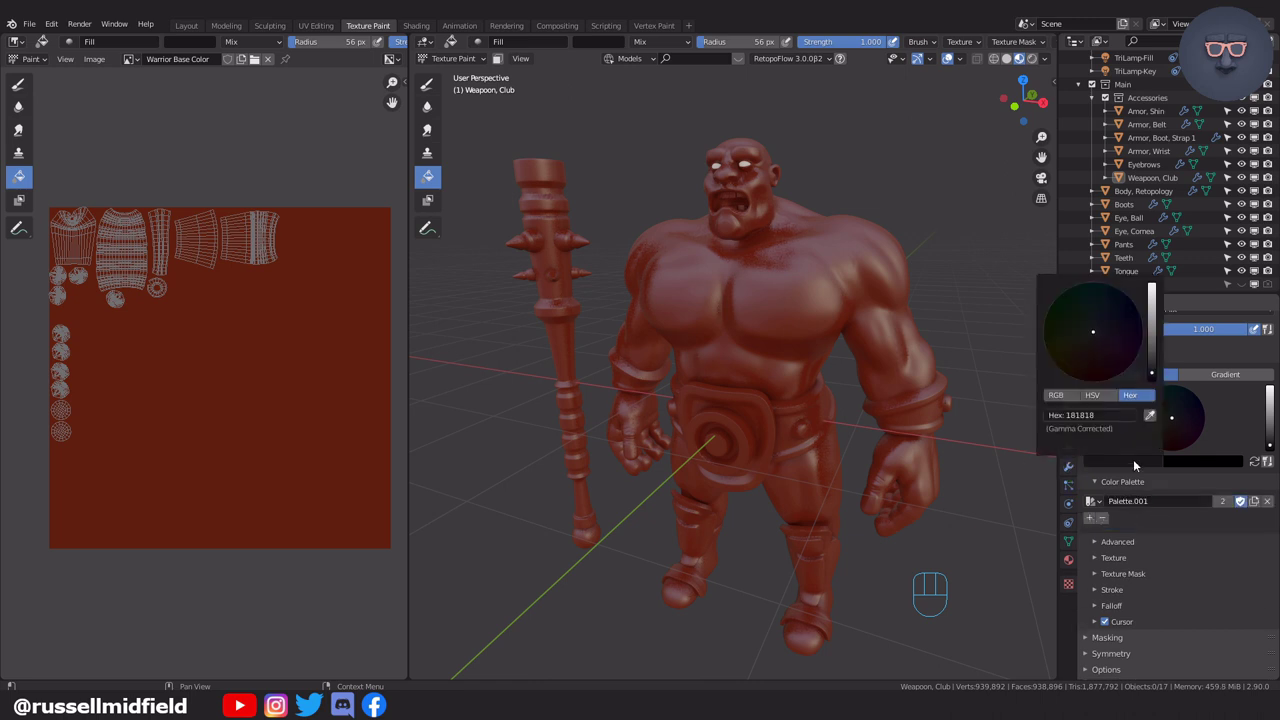
{"action": "left_click", "coordinate": [1100, 414]}
{"action": "type", "text": "A36142"}
{"action": "key", "text": "Return"}
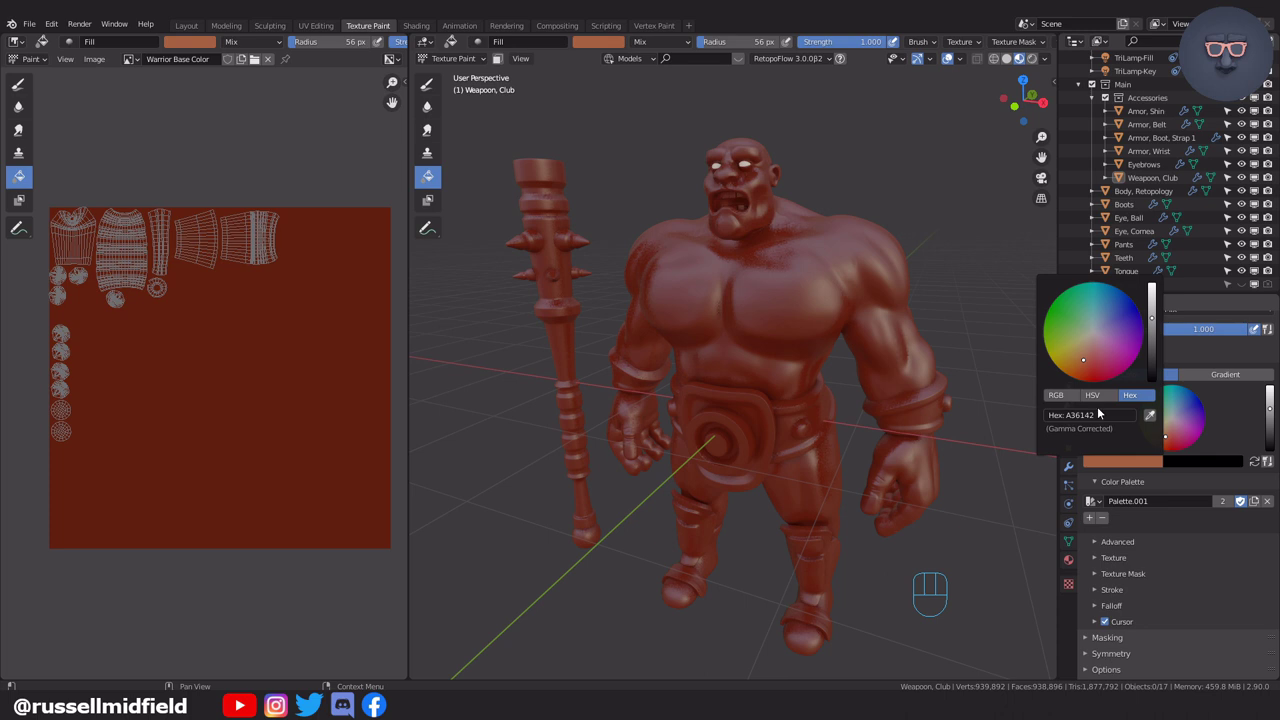
{"action": "left_click", "coordinate": [1092, 517]}
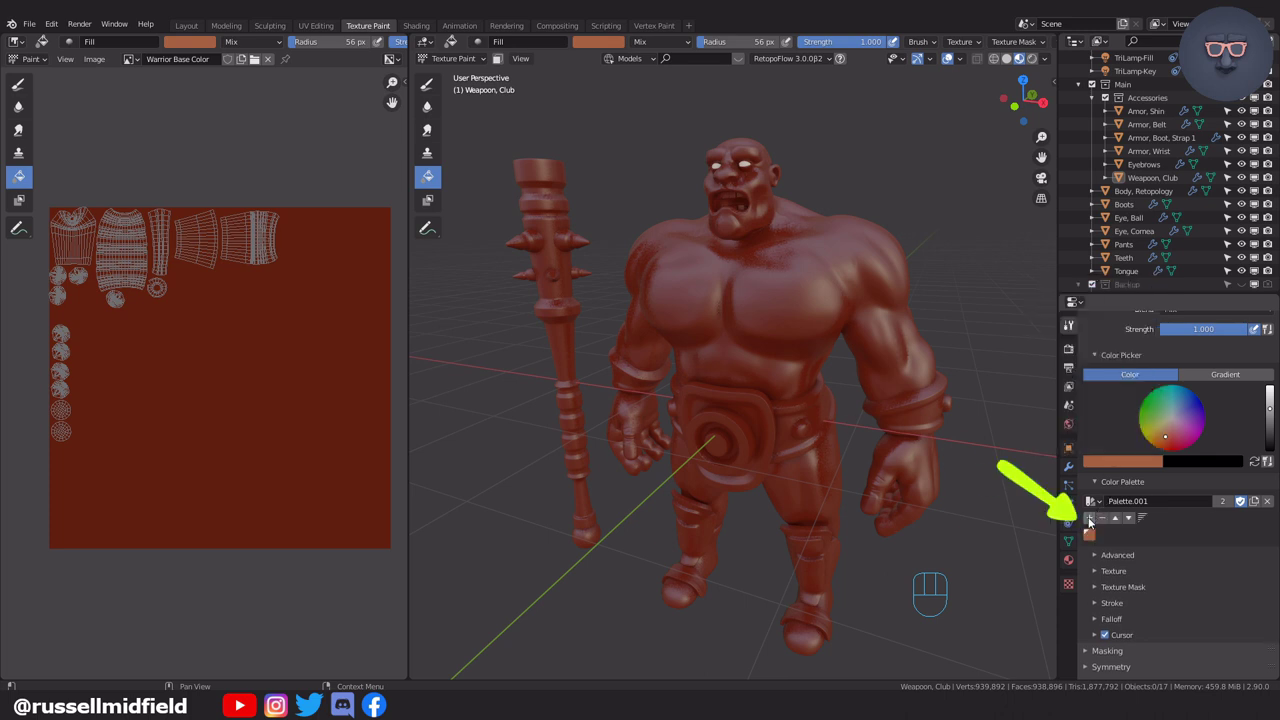
- Try the Fill tool with the skin color in the 3D view, and undo the fill
{"action": "left_click", "coordinate": [834, 275]}
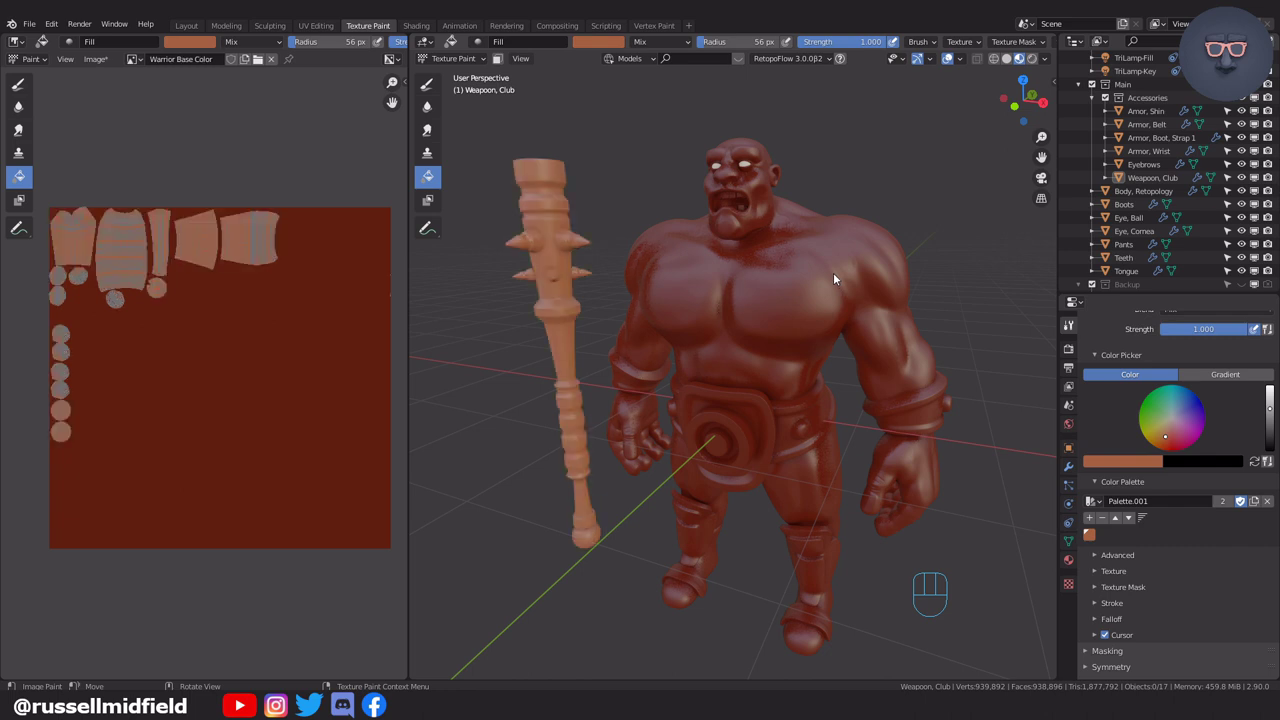
{"action": "key", "text": "ctrl+z"}
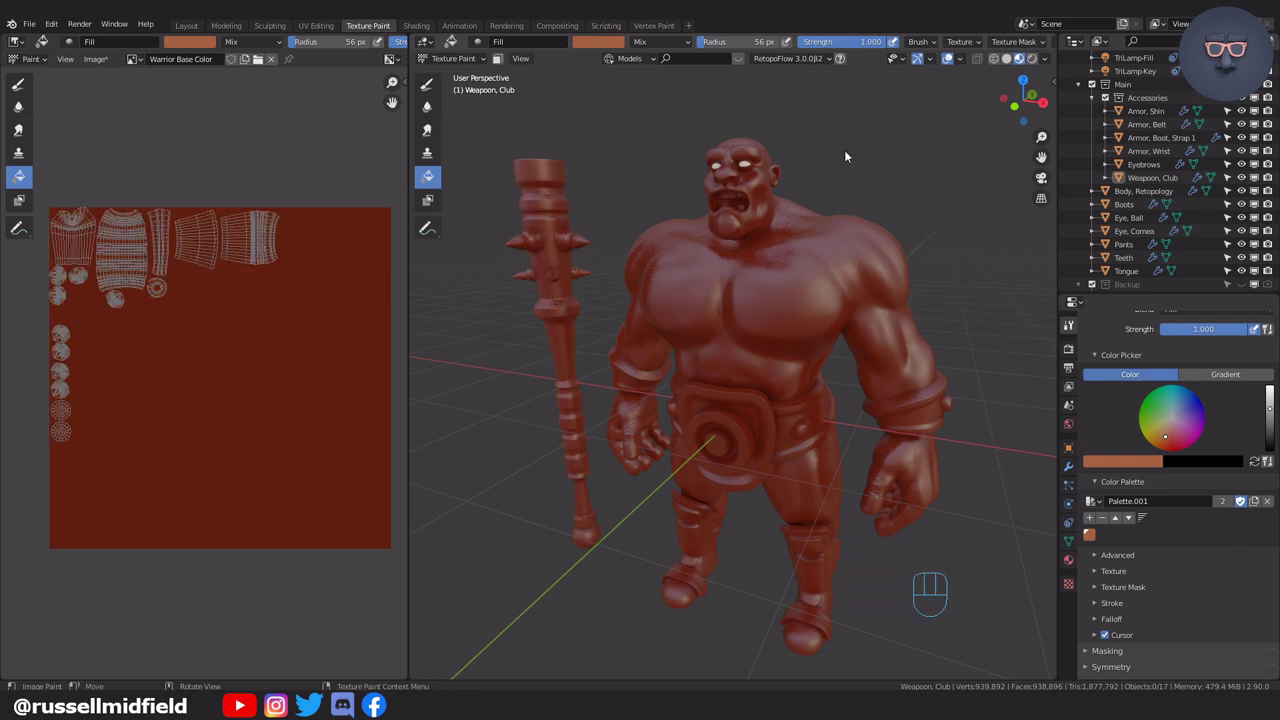
- Select the warrior's body in Object Mode, switch it to Texture Paint, and fill it with the skin color
{"action": "left_click", "coordinate": [481, 58]}
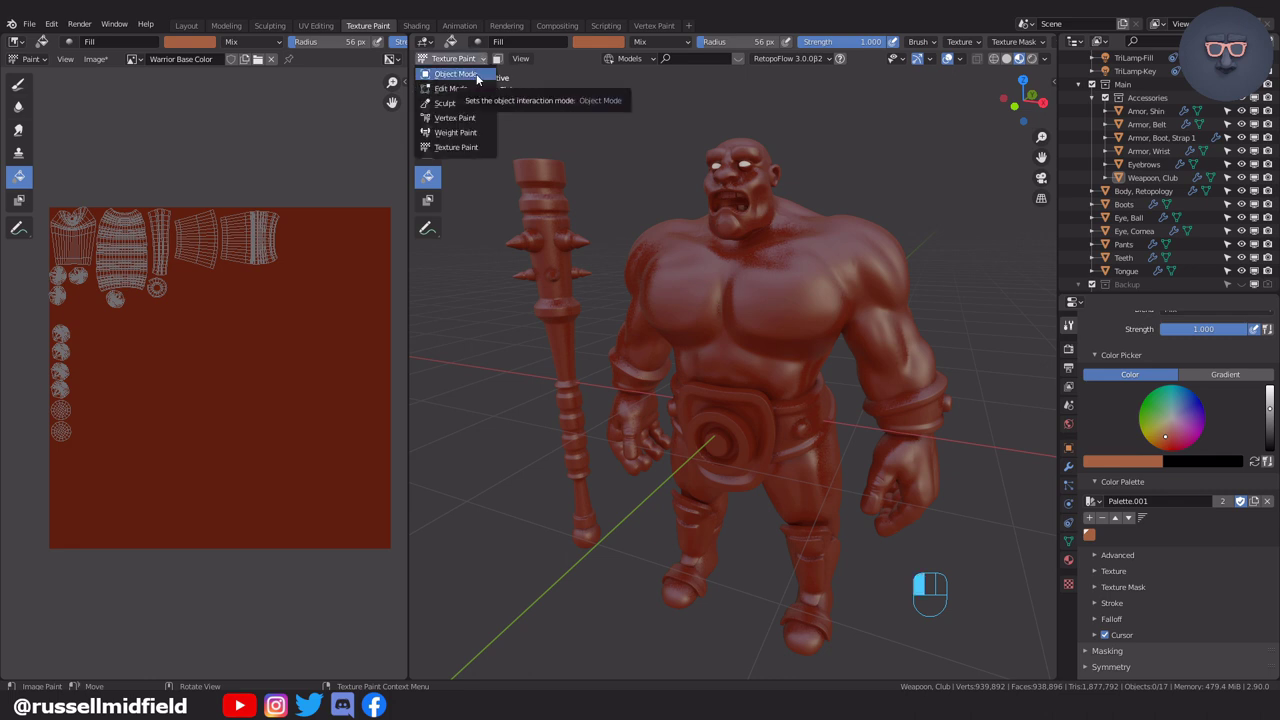
{"action": "left_click", "coordinate": [478, 79]}
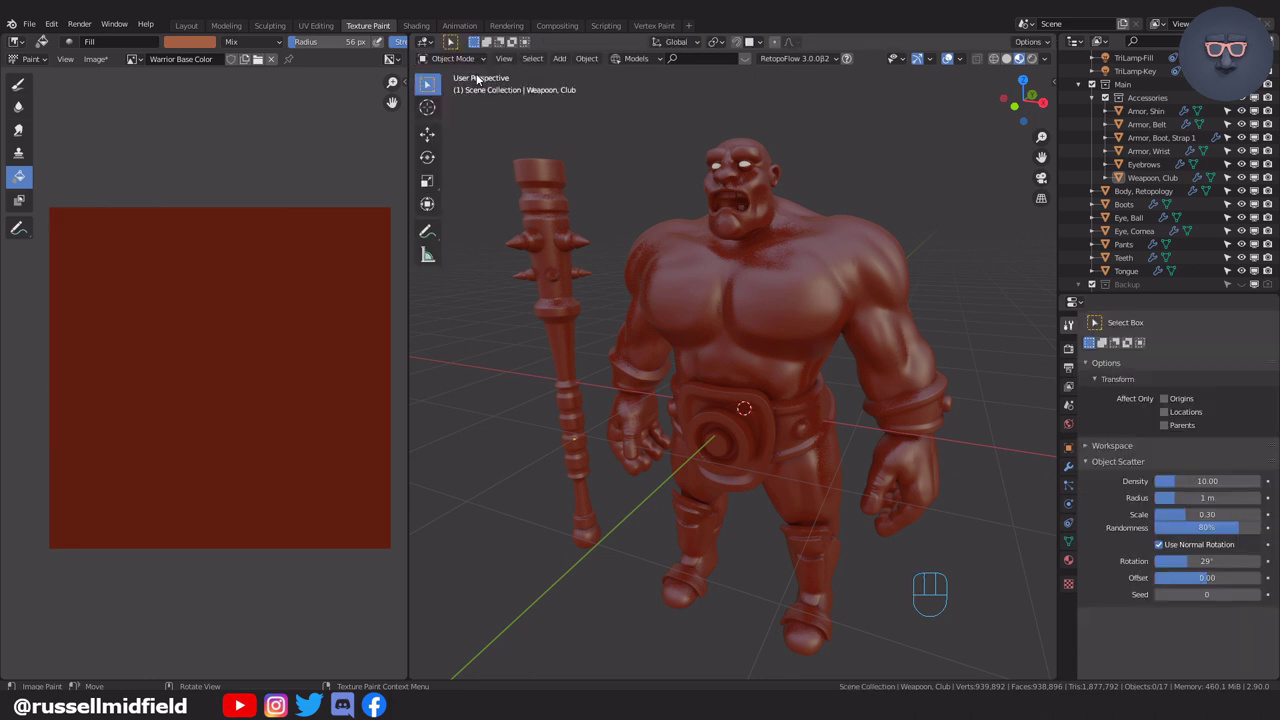
{"action": "left_click", "coordinate": [798, 301]}
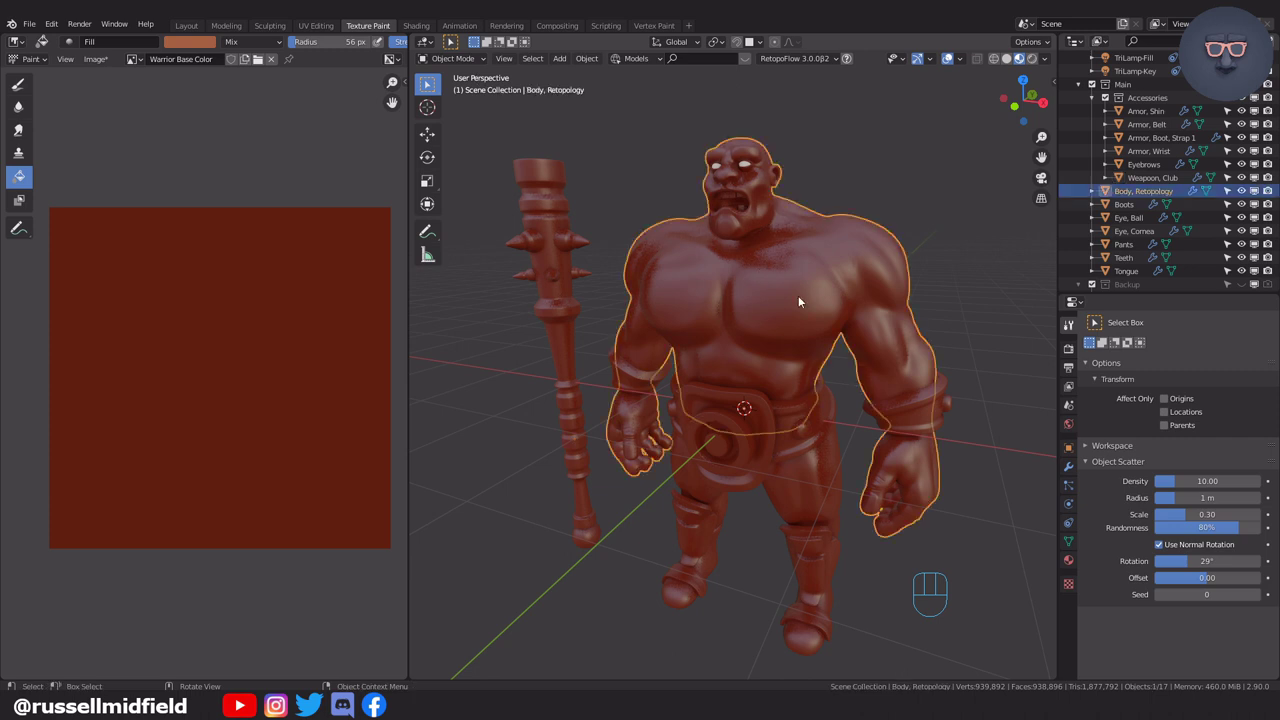
{"action": "left_click", "coordinate": [452, 58]}
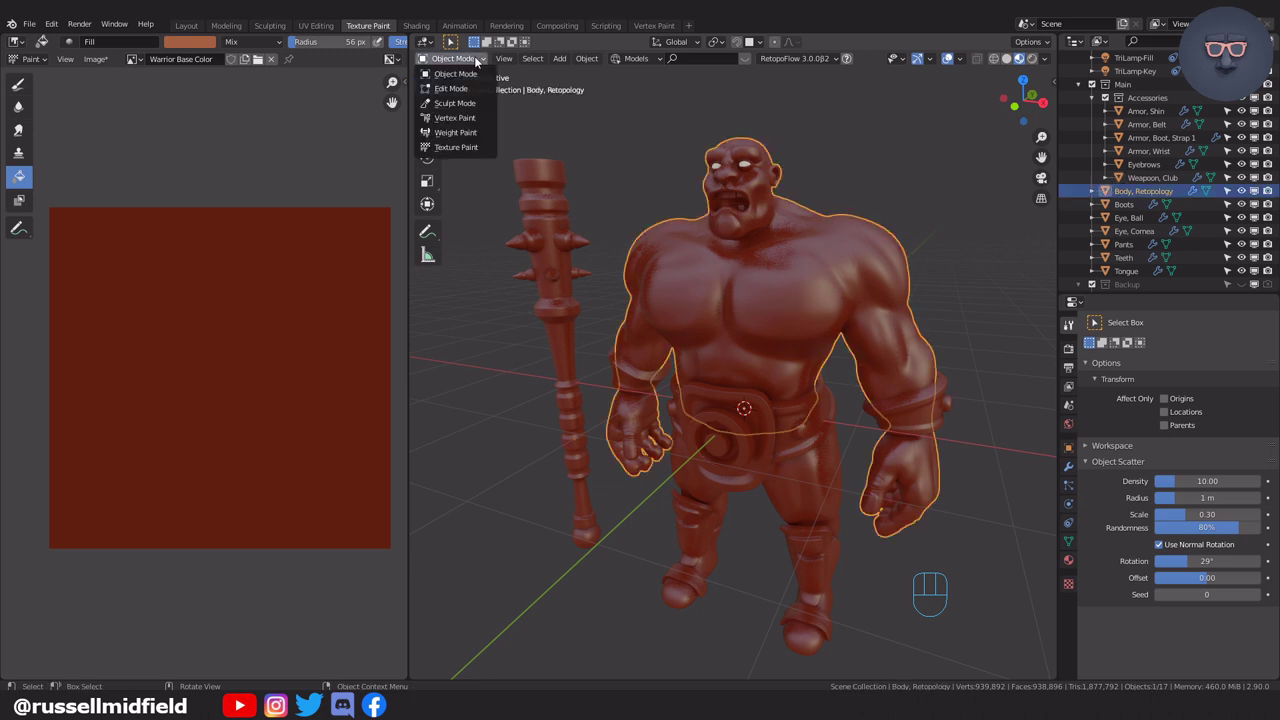
{"action": "left_click", "coordinate": [480, 147]}
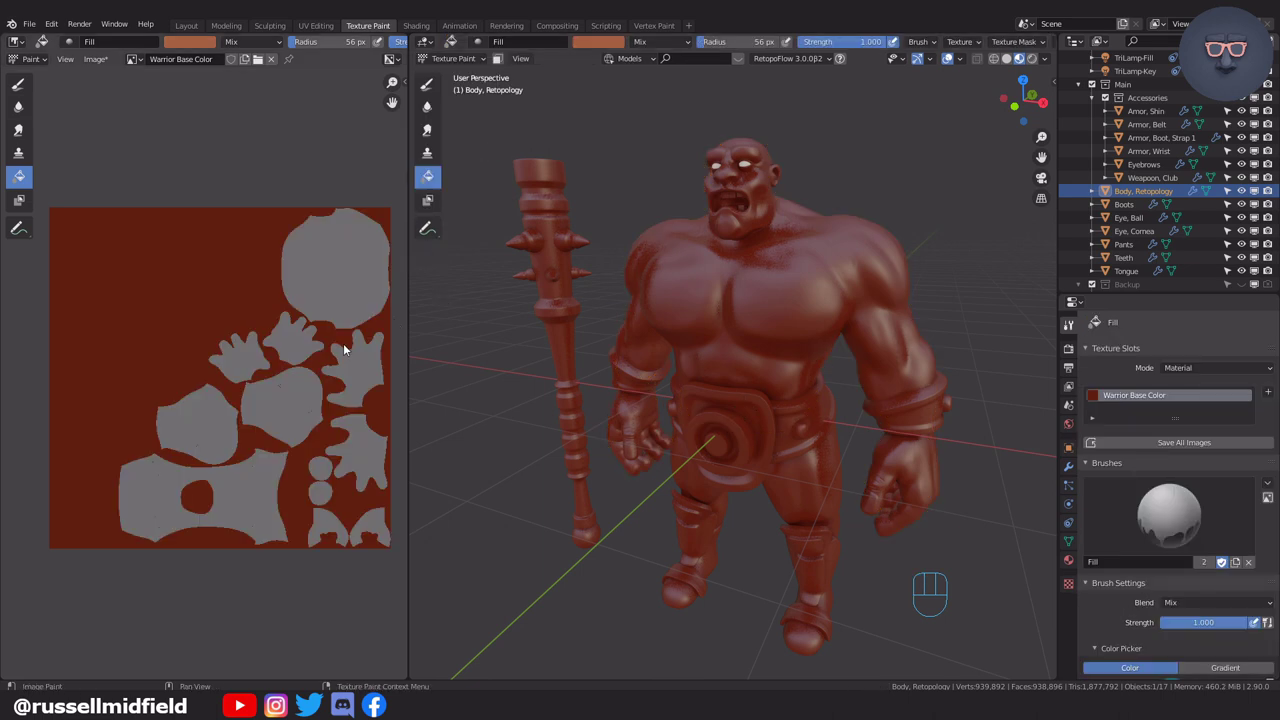
{"action": "scroll", "coordinate": [1156, 430], "scroll_direction": "down", "scroll_amount": 8}
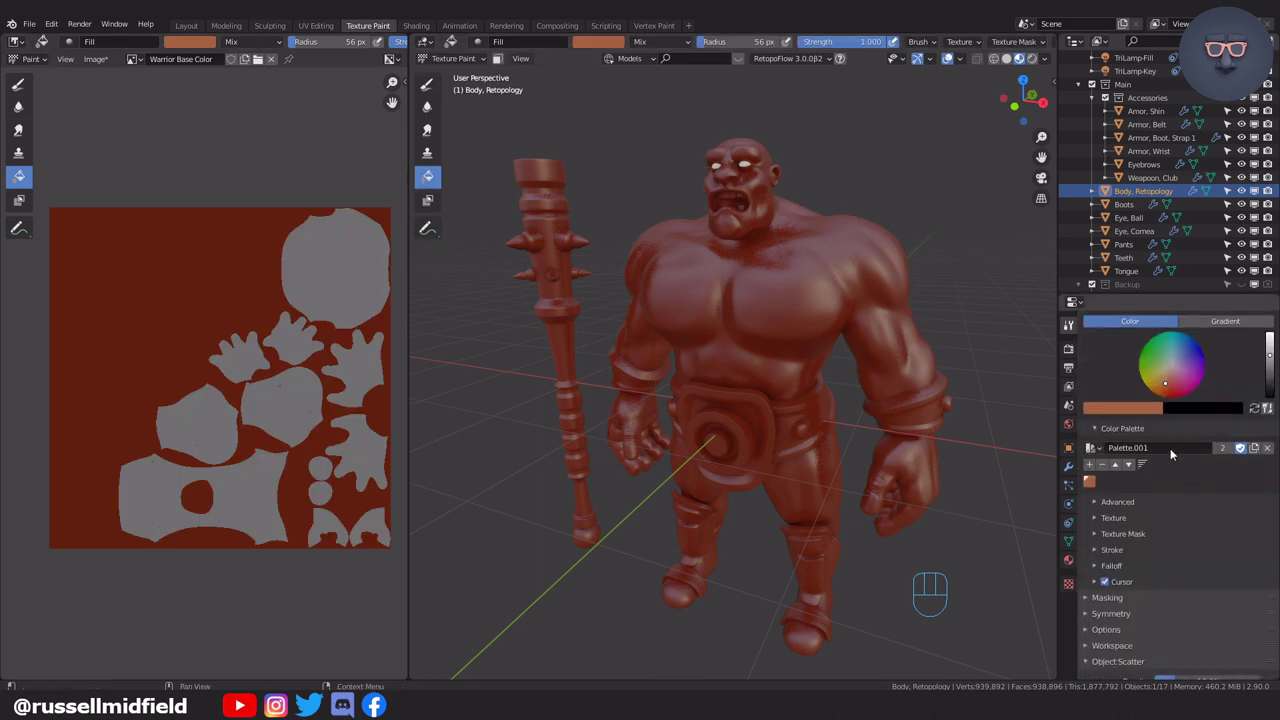
{"action": "left_click", "coordinate": [848, 285]}
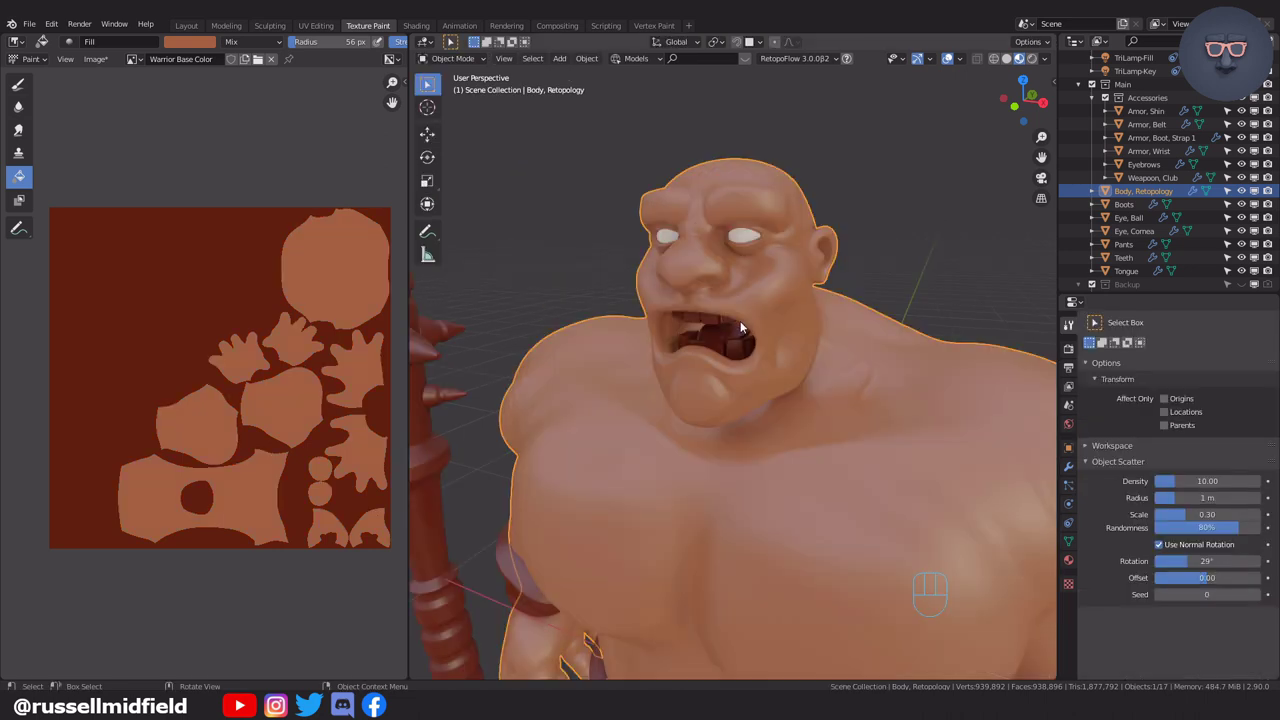
- Select the teeth and switch them to Texture Paint mode
{"action": "left_click", "coordinate": [740, 348]}
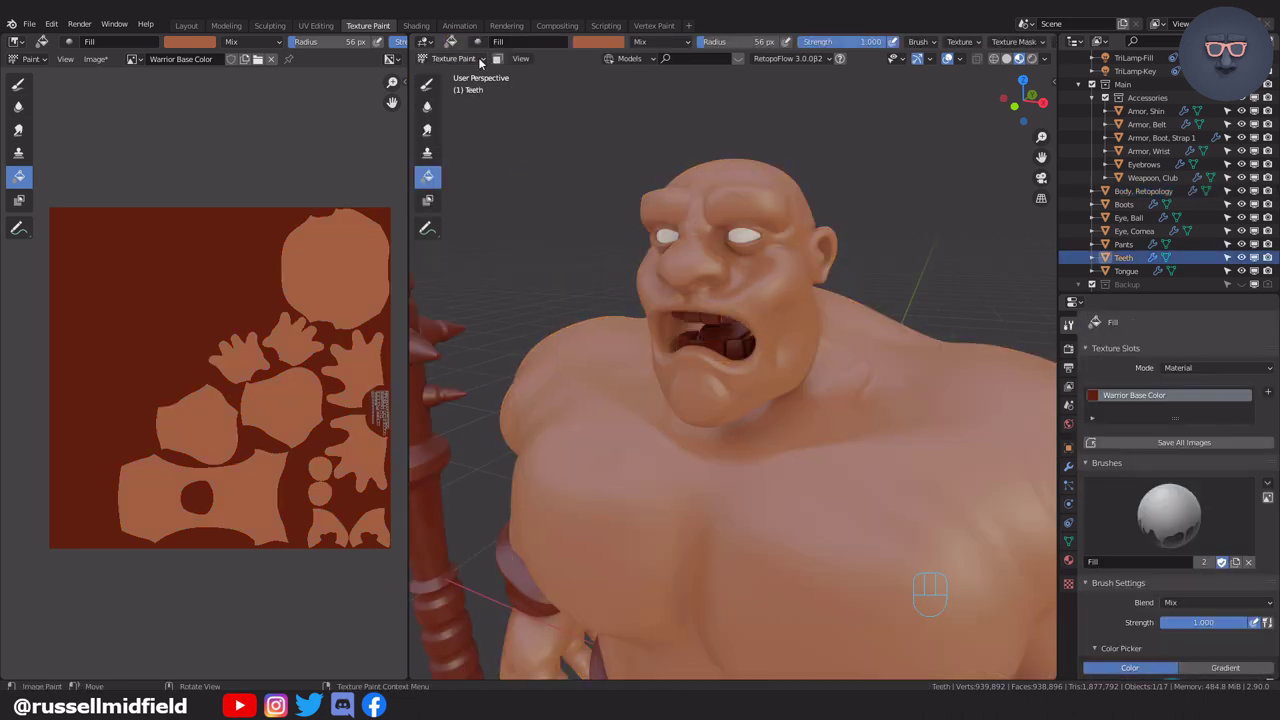
{"action": "left_click", "coordinate": [453, 58]}
{"action": "left_click", "coordinate": [468, 148]}
- Choose a cream fill color, hex E0DDC2, add it to the palette, and fill the teeth with it
{"action": "scroll", "coordinate": [1147, 473], "scroll_direction": "down", "scroll_amount": 7}
{"action": "left_click", "coordinate": [1128, 501]}
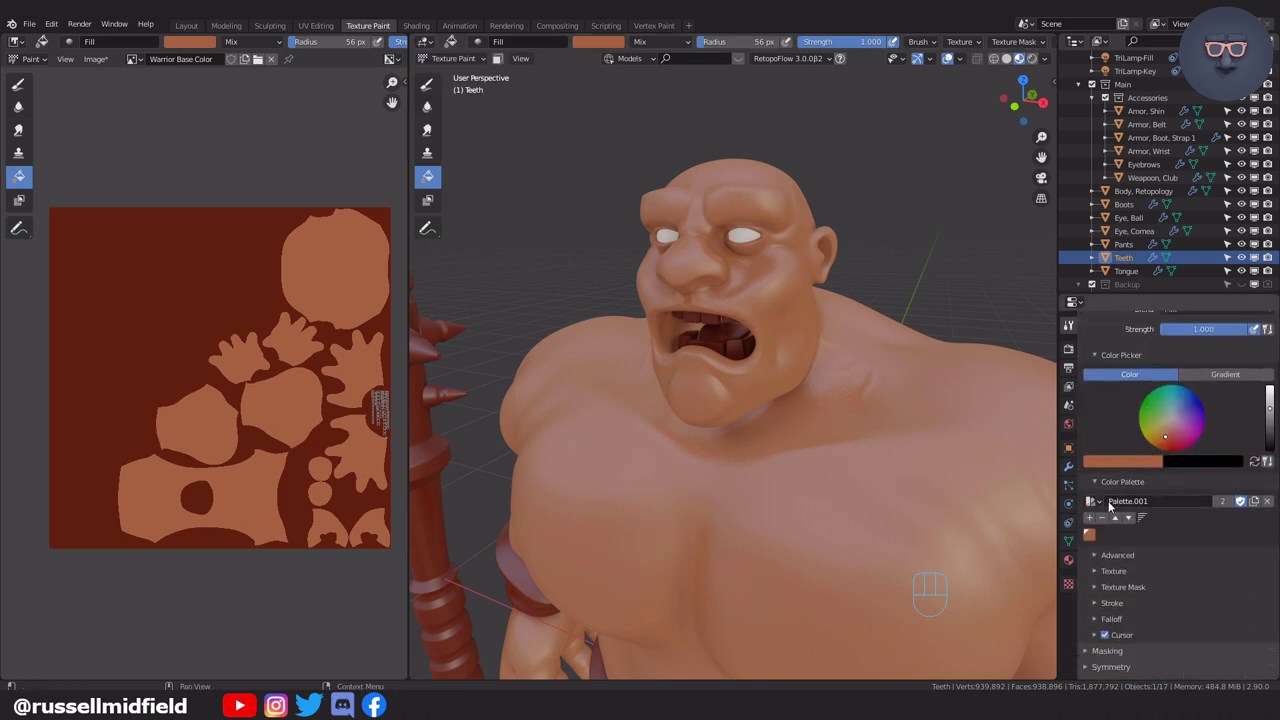
{"action": "left_click", "coordinate": [1090, 518]}
{"action": "left_click", "coordinate": [1124, 459]}
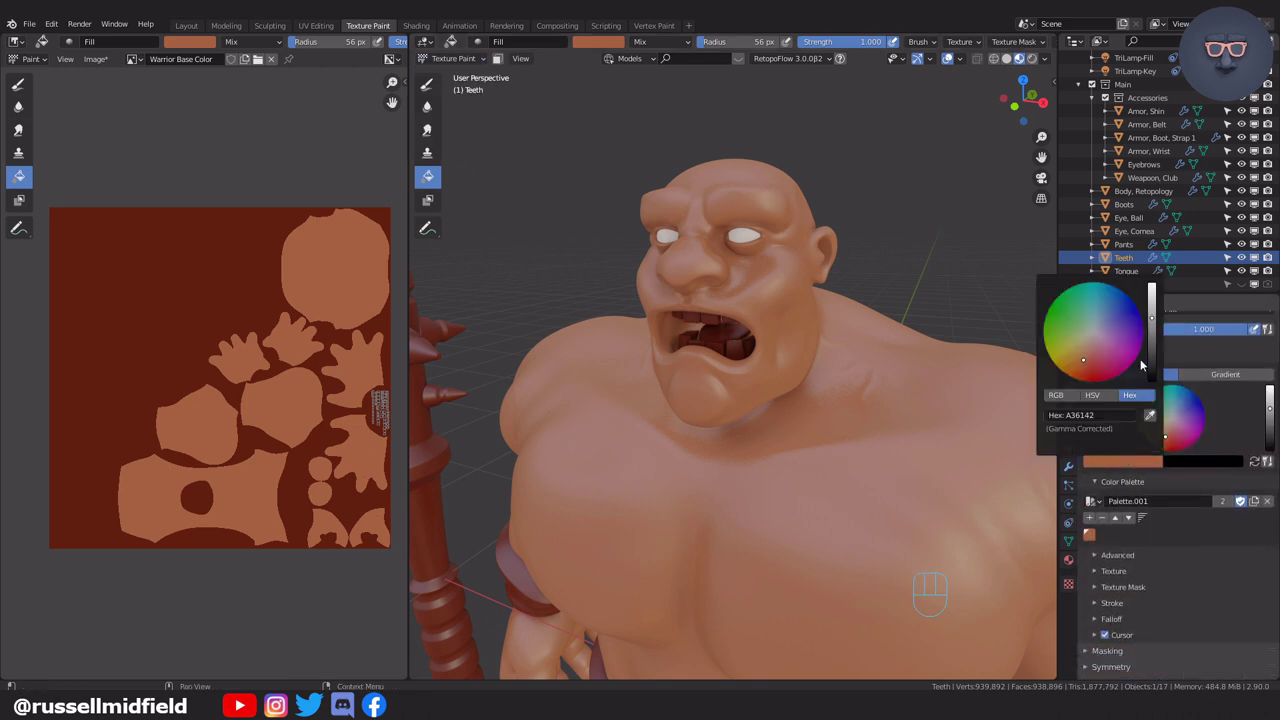
{"action": "left_click", "coordinate": [1090, 336]}
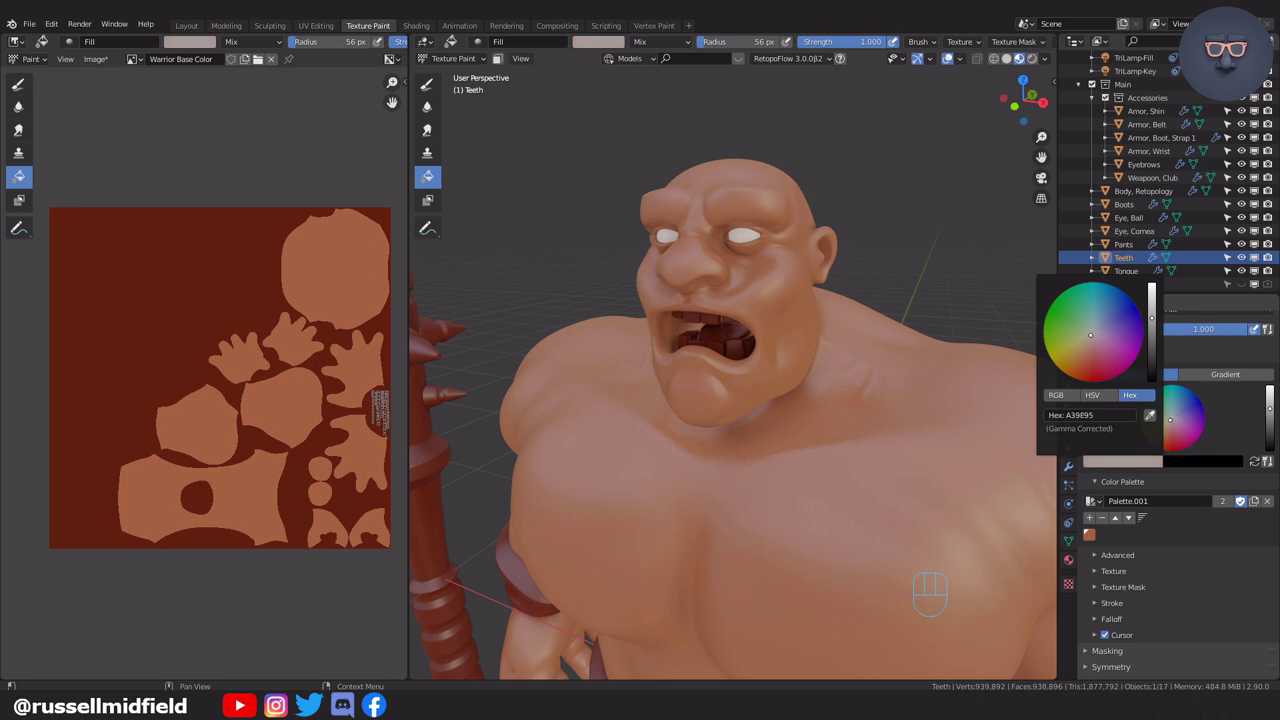
{"action": "mouse_move", "coordinate": [1090, 335]}
{"action": "left_mouse_down"}
{"action": "mouse_move", "coordinate": [1152, 297]}
{"action": "mouse_move", "coordinate": [1151, 284]}
{"action": "left_mouse_up"}
{"action": "left_click", "coordinate": [1090, 518]}
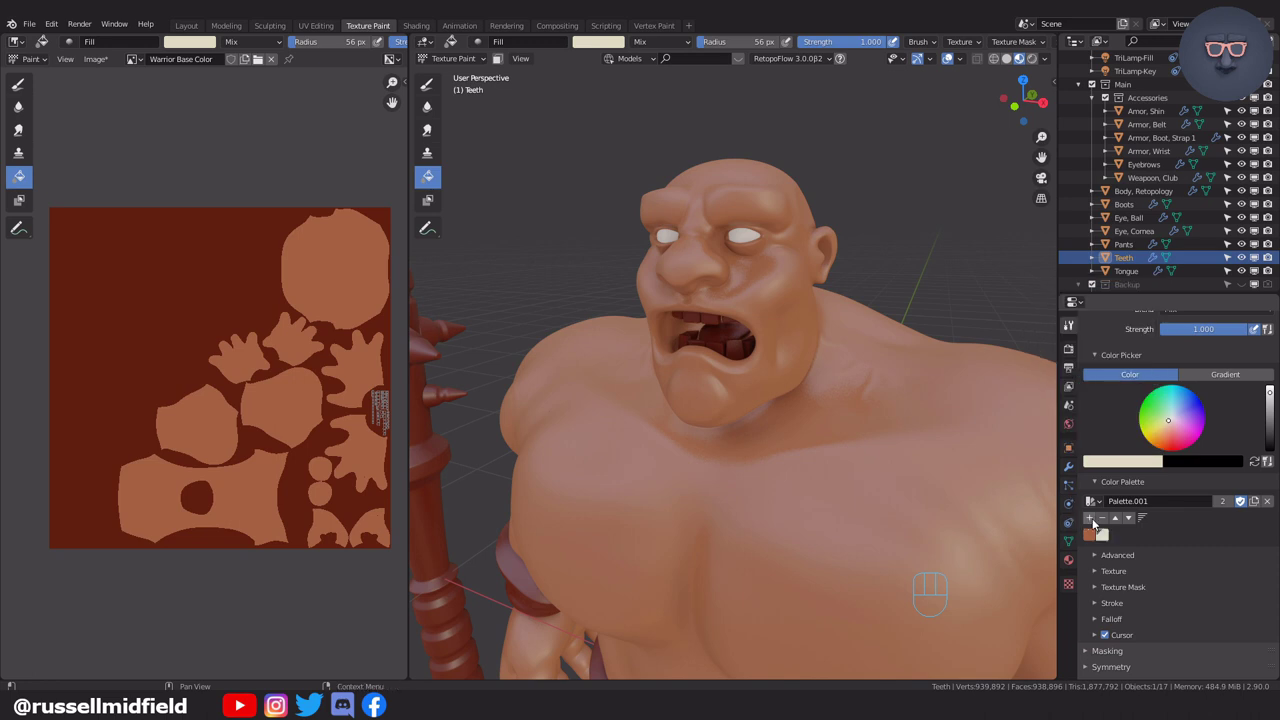
{"action": "left_click", "coordinate": [739, 346]}
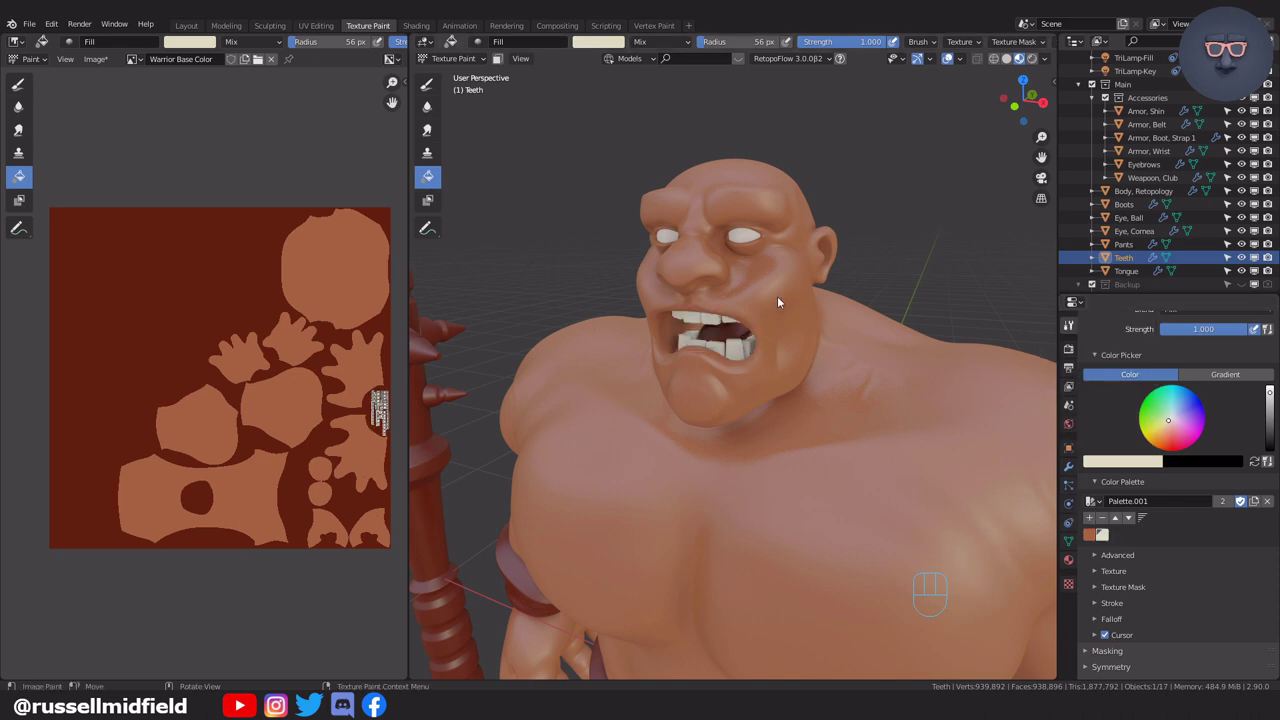
- Switch texture painting to the tongue, add a dark red color to the palette, and fill the tongue with it
{"action": "scroll", "coordinate": [776, 296], "scroll_direction": "up", "scroll_amount": 6}
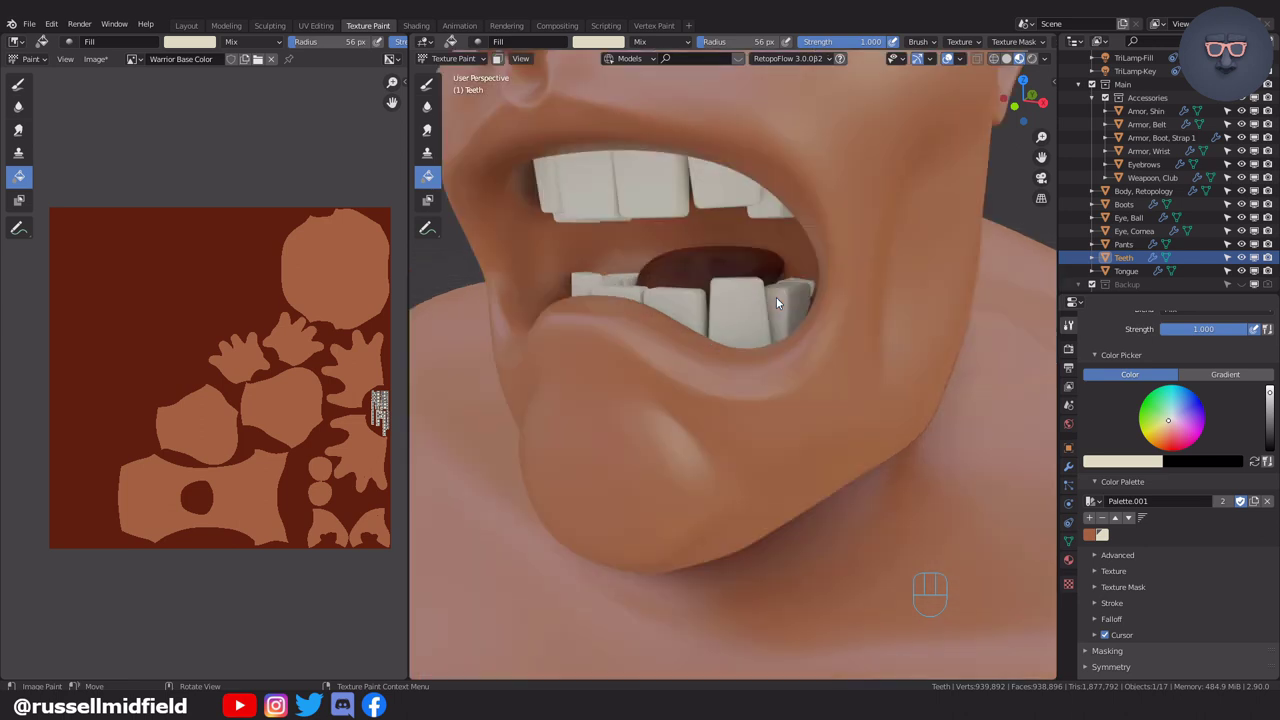
{"action": "key", "text": "Tab"}
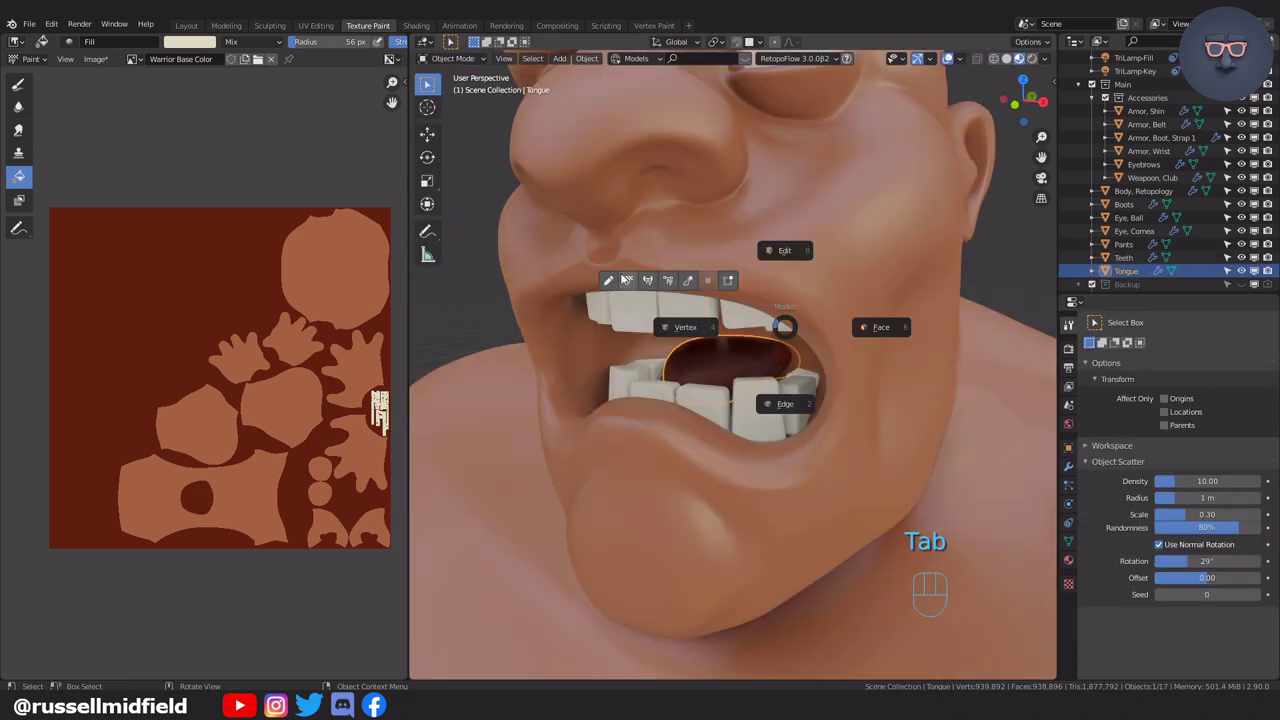
{"action": "left_click", "coordinate": [622, 277]}
{"action": "scroll", "coordinate": [1160, 514], "scroll_direction": "down", "scroll_amount": 4}
{"action": "left_click", "coordinate": [1160, 514]}
{"action": "left_click", "coordinate": [1095, 424]}
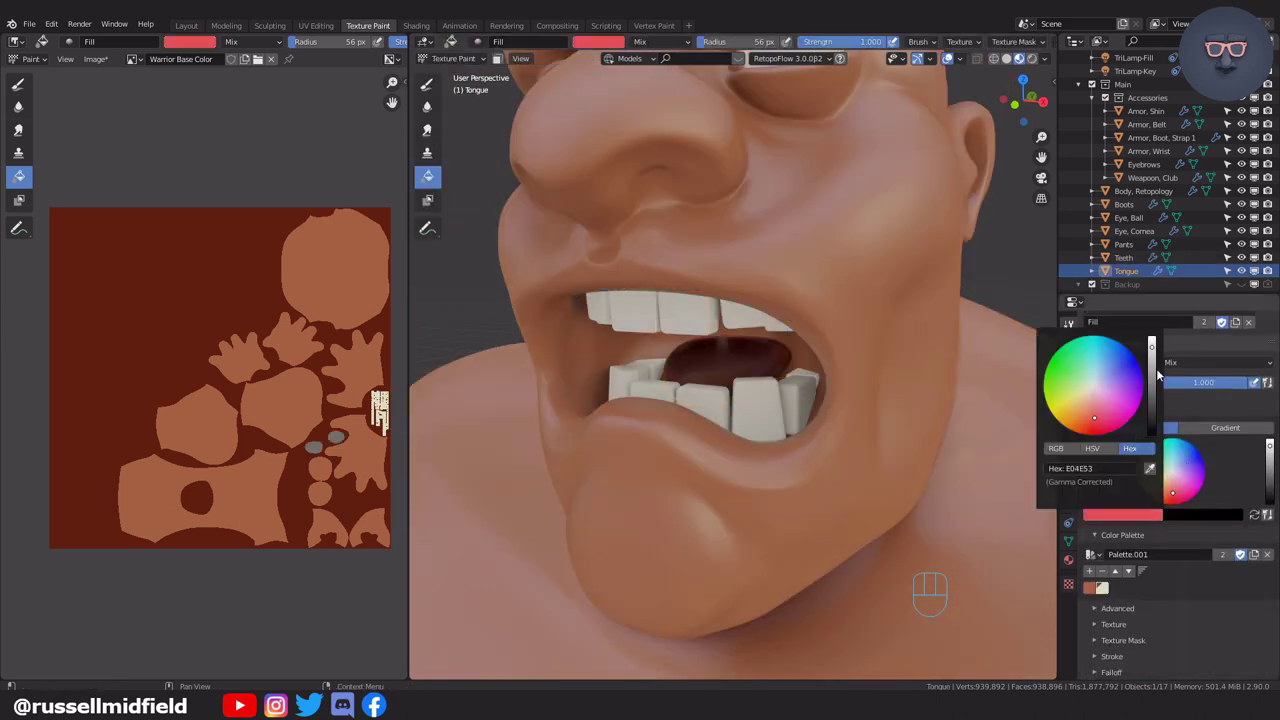
{"action": "left_click", "coordinate": [886, 397]}
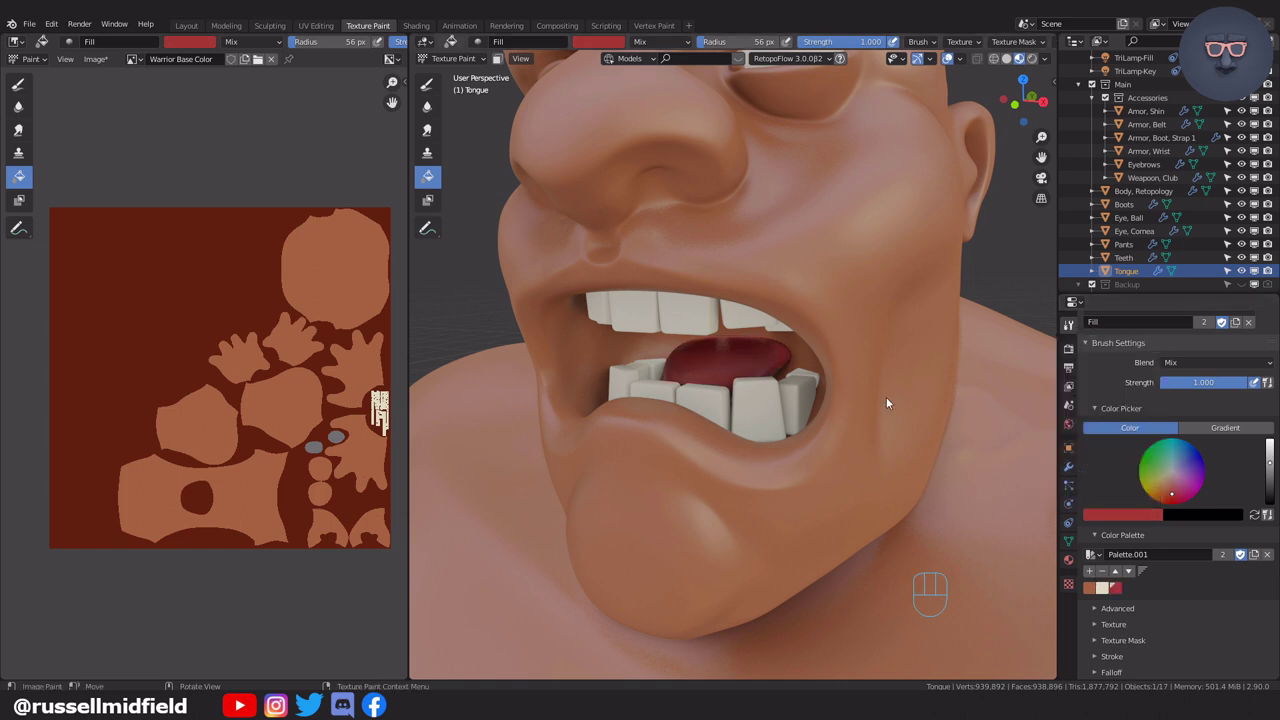
- Hide the Eye, Cornea object to expose the eyeballs
{"action": "scroll", "coordinate": [872, 386], "scroll_direction": "down", "scroll_amount": 5}
{"action": "left_click", "coordinate": [1241, 231]}
{"action": "scroll", "coordinate": [886, 218], "scroll_direction": "up", "scroll_amount": 2}
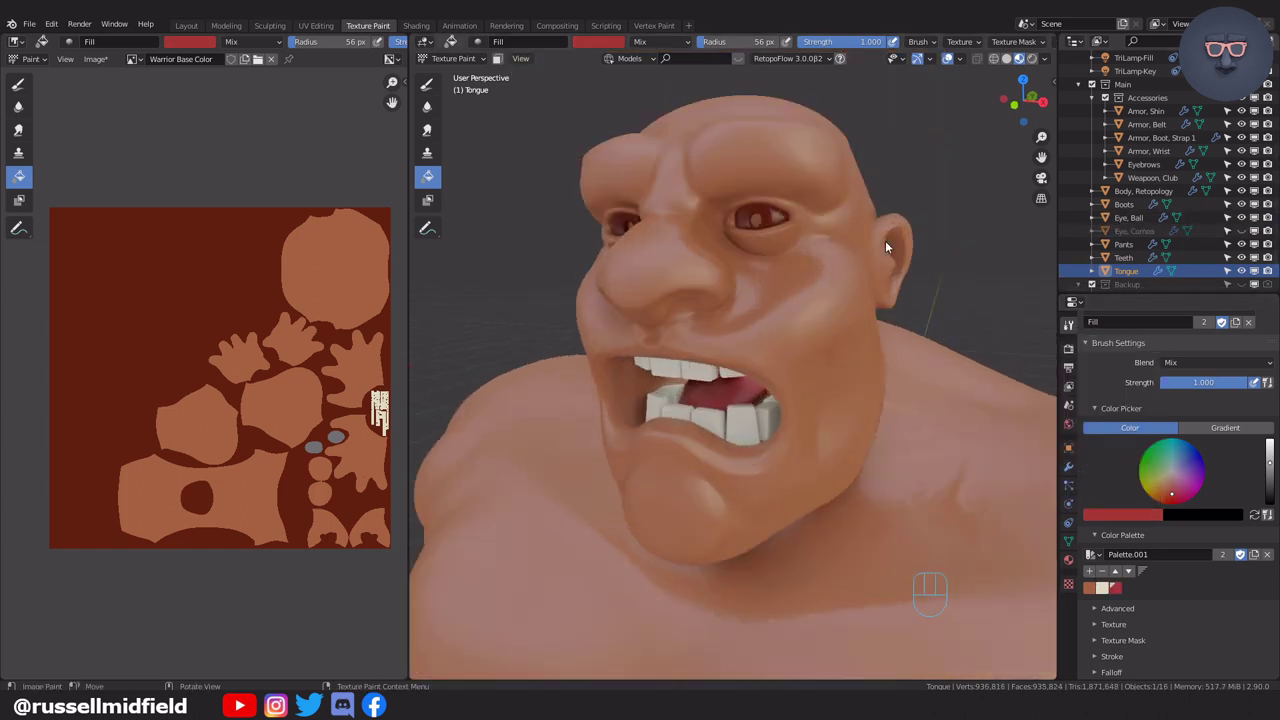
{"action": "middle_click_drag", "start_coordinate": [886, 218], "coordinate": [882, 283], "text": "shift"}
- Switch texture painting to the eyeballs, fill them with the cream palette color, and show the cornea object again
{"action": "left_click", "coordinate": [457, 58]}
{"action": "left_click", "coordinate": [457, 74]}
{"action": "left_click", "coordinate": [762, 295]}
{"action": "left_click", "coordinate": [452, 58]}
{"action": "left_click", "coordinate": [470, 147]}
{"action": "left_click", "coordinate": [761, 299]}
{"action": "scroll", "coordinate": [822, 340], "scroll_direction": "down", "scroll_amount": 3}
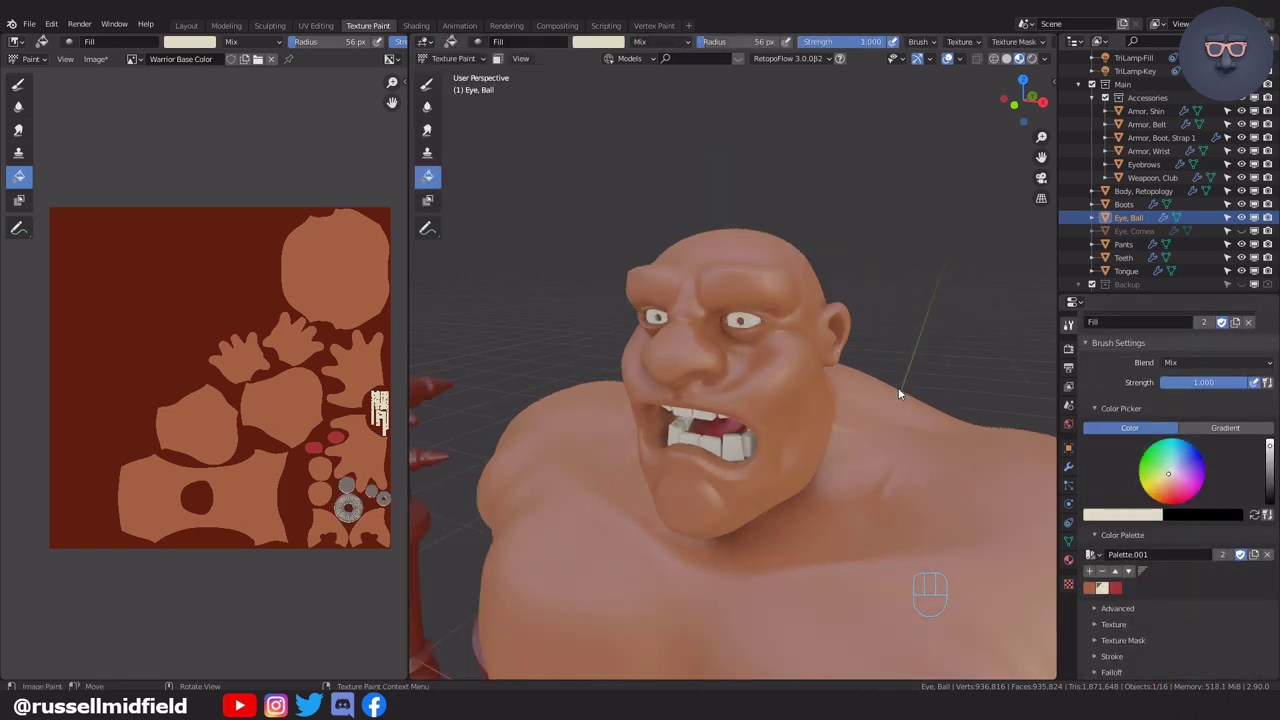
{"action": "left_click", "coordinate": [1241, 231]}
- Select the wrist armor and put it into Texture Paint mode
{"action": "middle_click_drag", "start_coordinate": [975, 365], "coordinate": [924, 371]}
{"action": "scroll", "coordinate": [924, 371], "scroll_direction": "down", "scroll_amount": 3}
{"action": "middle_click_drag", "start_coordinate": [860, 540], "coordinate": [786, 277], "text": "shift"}
{"action": "scroll", "coordinate": [786, 277], "scroll_direction": "down", "scroll_amount": 1}
{"action": "scroll", "coordinate": [786, 277], "scroll_direction": "up", "scroll_amount": 3}
{"action": "middle_click_drag", "start_coordinate": [900, 330], "coordinate": [793, 296], "text": "shift"}
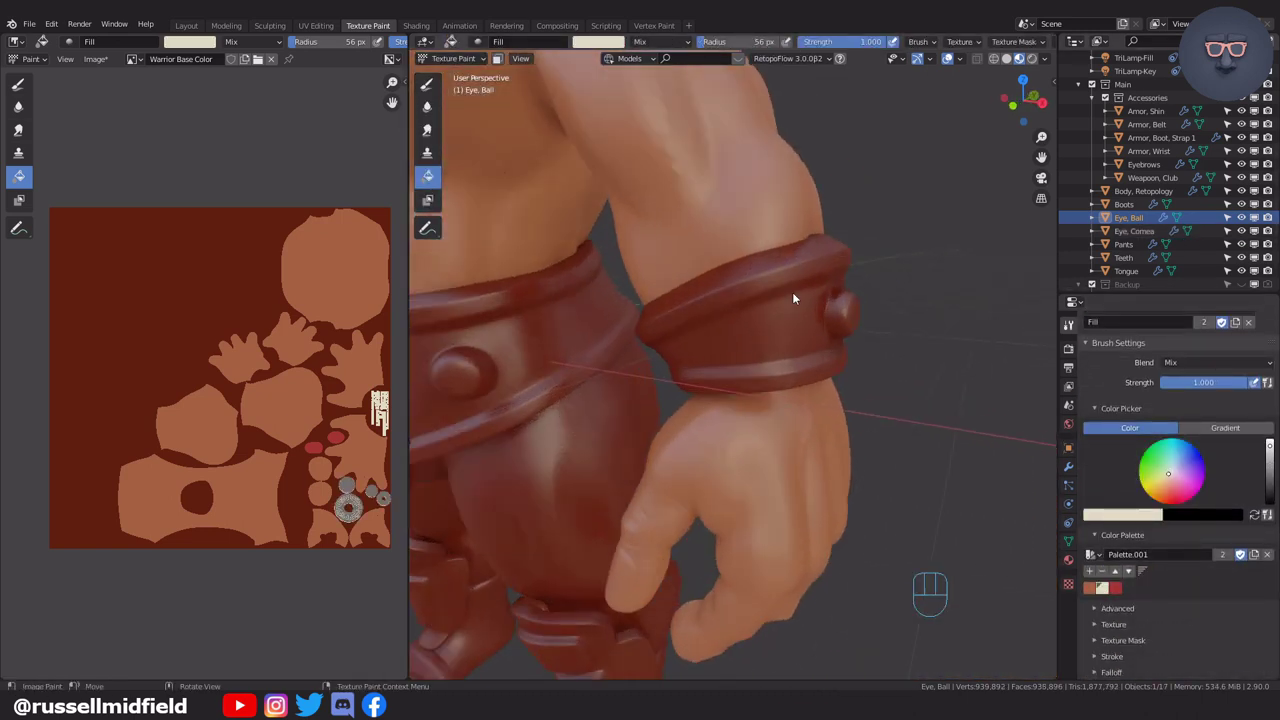
{"action": "key", "text": "Tab"}
{"action": "left_click", "coordinate": [767, 288]}
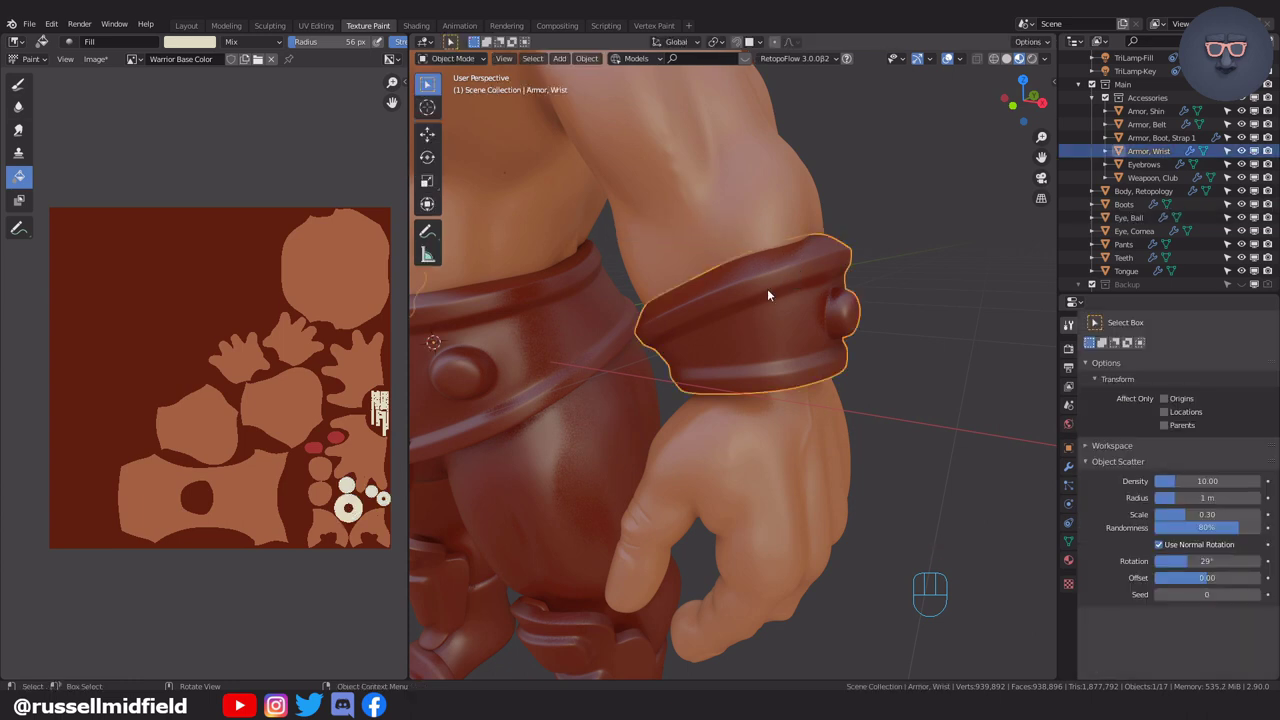
{"action": "key", "text": "Tab"}
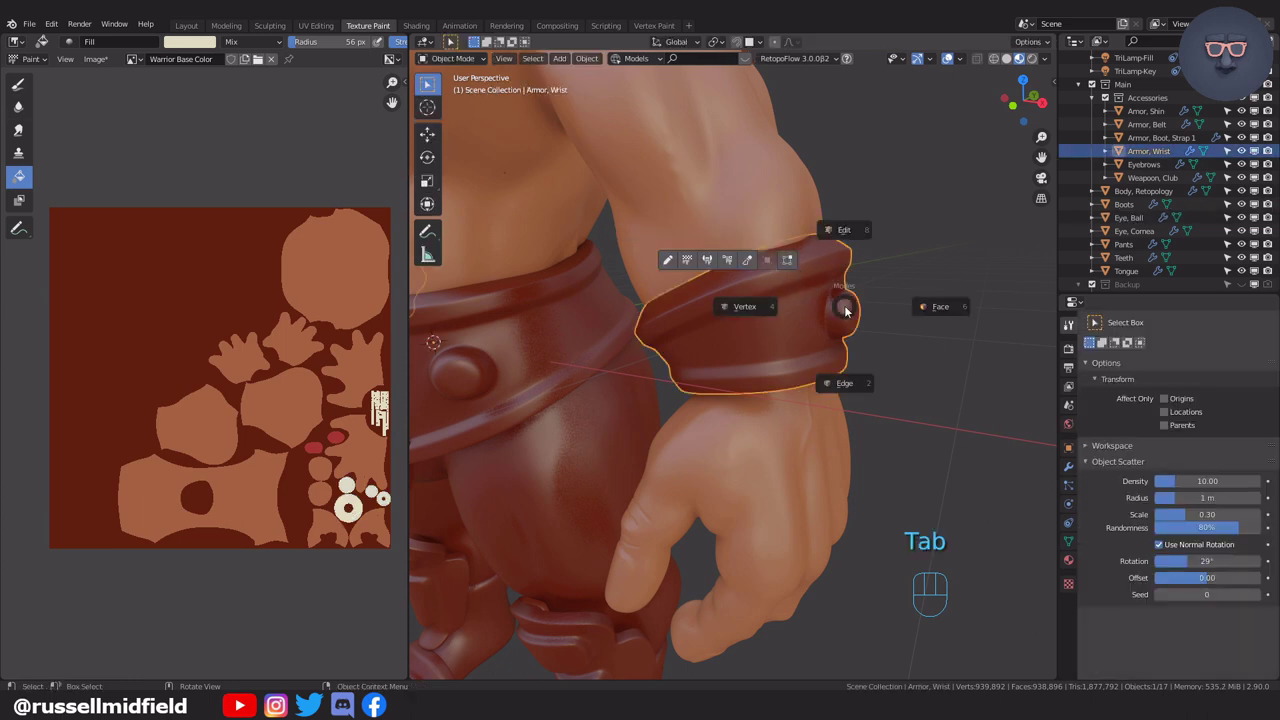
{"action": "left_click", "coordinate": [686, 261]}
- Paste a dark brown hex value as the fill color, add it to the palette, and fill the wrist armor
{"action": "scroll", "coordinate": [1202, 491], "scroll_direction": "down", "scroll_amount": 6}
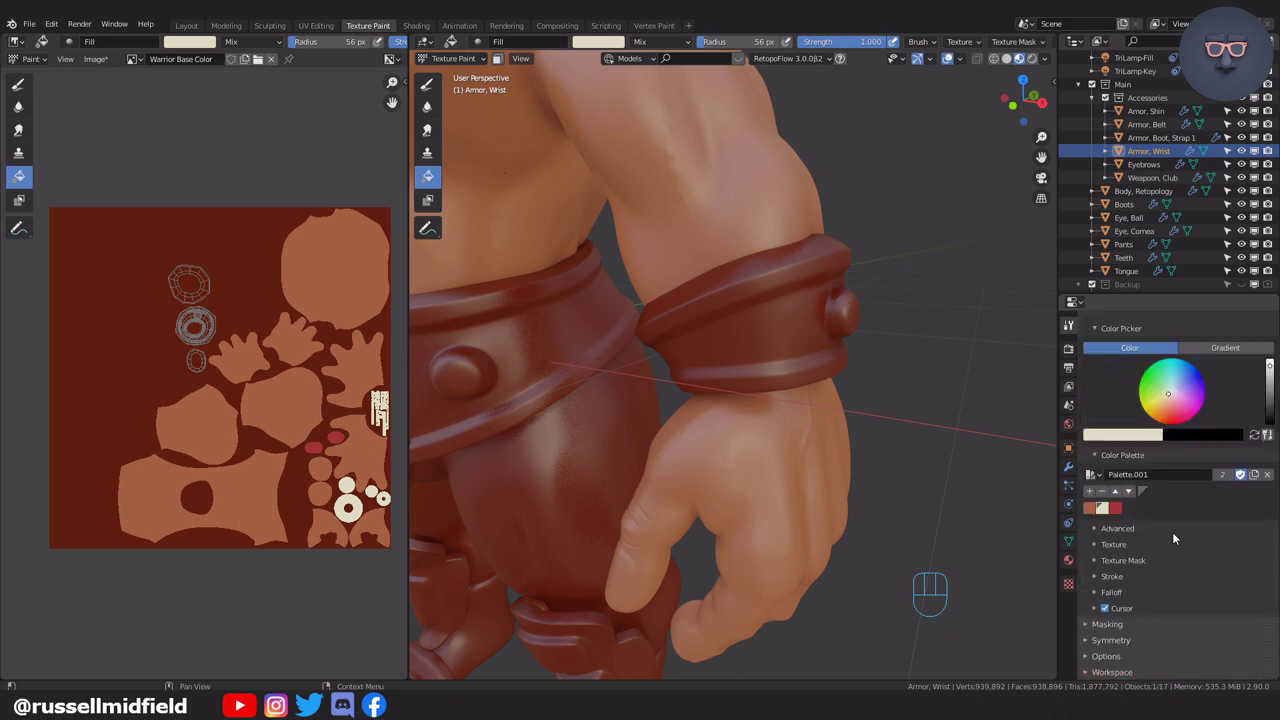
{"action": "left_click", "coordinate": [1114, 435]}
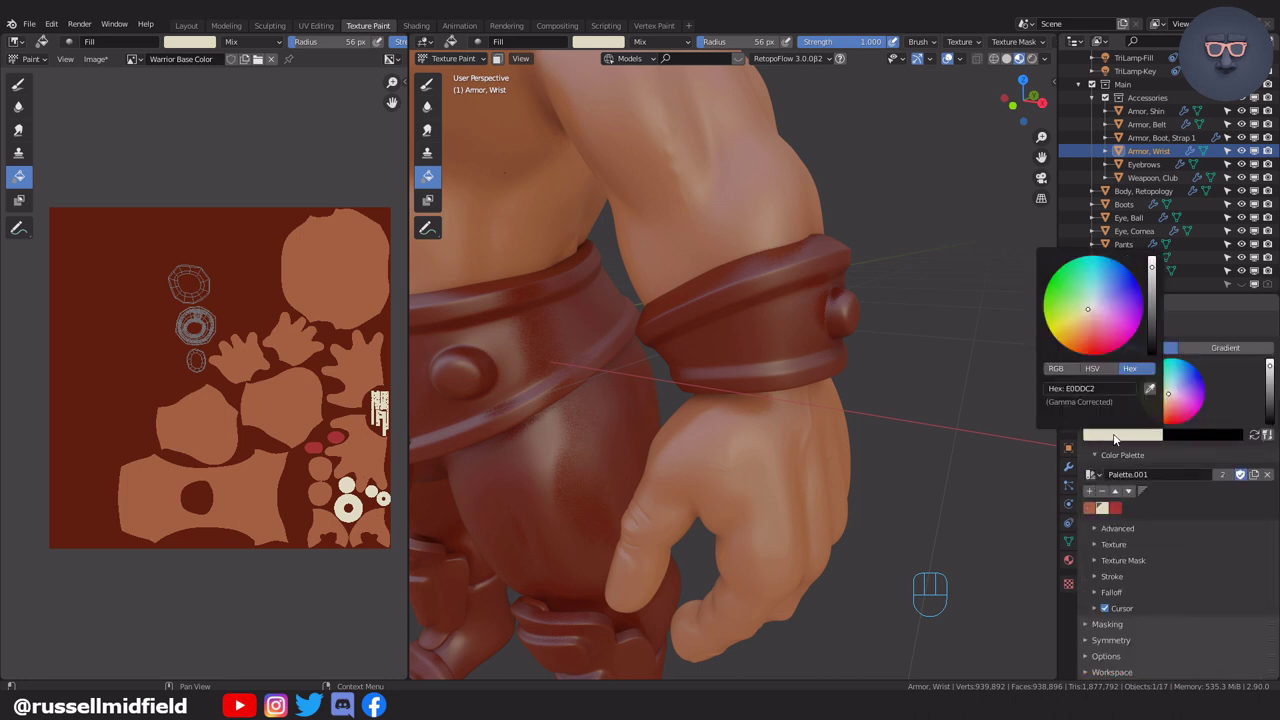
{"action": "left_click", "coordinate": [1100, 389]}
{"action": "key", "text": "ctrl+v"}
{"action": "key", "text": "Return"}
{"action": "left_click", "coordinate": [1090, 491]}
{"action": "left_click", "coordinate": [792, 321]}
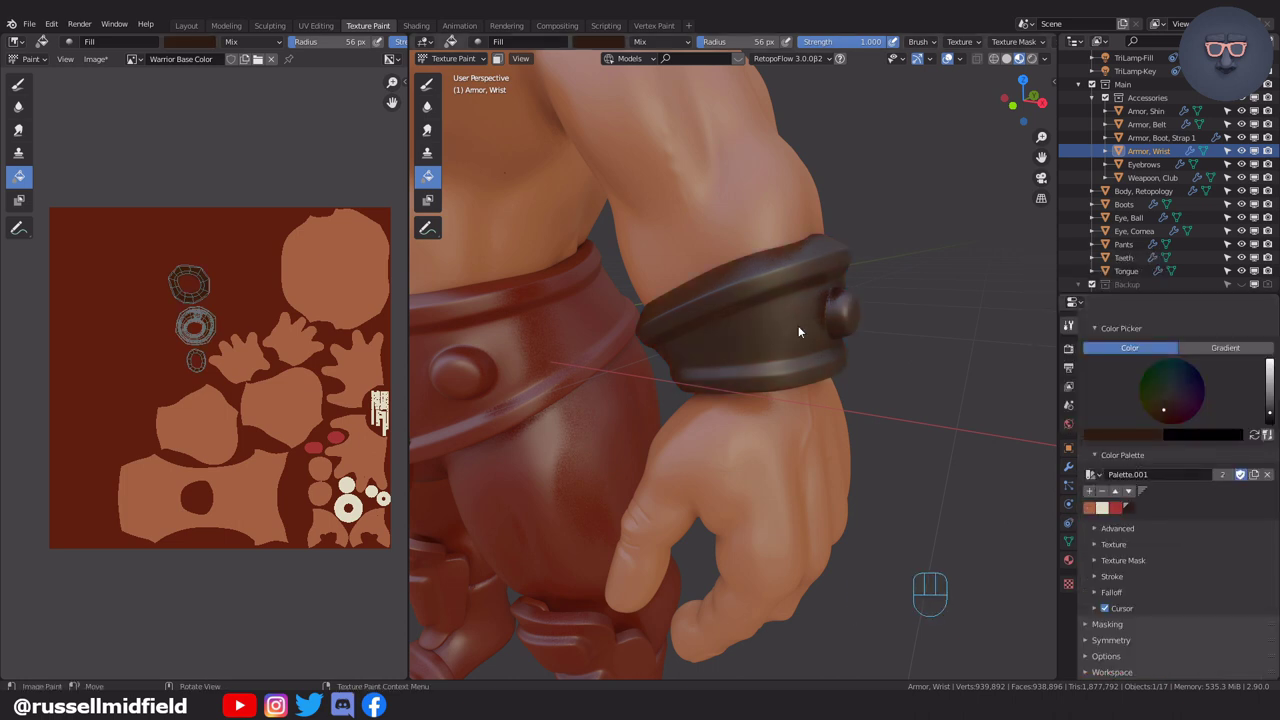
- Switch texture painting to the belt armor and fill it with the dark brown color
{"action": "middle_click_drag", "start_coordinate": [822, 334], "coordinate": [768, 326]}
{"action": "scroll", "coordinate": [805, 330], "scroll_direction": "down", "scroll_amount": 2}
{"action": "left_click", "coordinate": [1068, 467]}
{"action": "scroll", "coordinate": [791, 329], "scroll_direction": "up", "scroll_amount": 1}
{"action": "key", "text": "ctrl+Tab"}
{"action": "left_click", "coordinate": [685, 328]}
{"action": "left_click", "coordinate": [692, 331]}
{"action": "key", "text": "ctrl+Tab"}
{"action": "left_click", "coordinate": [795, 297]}
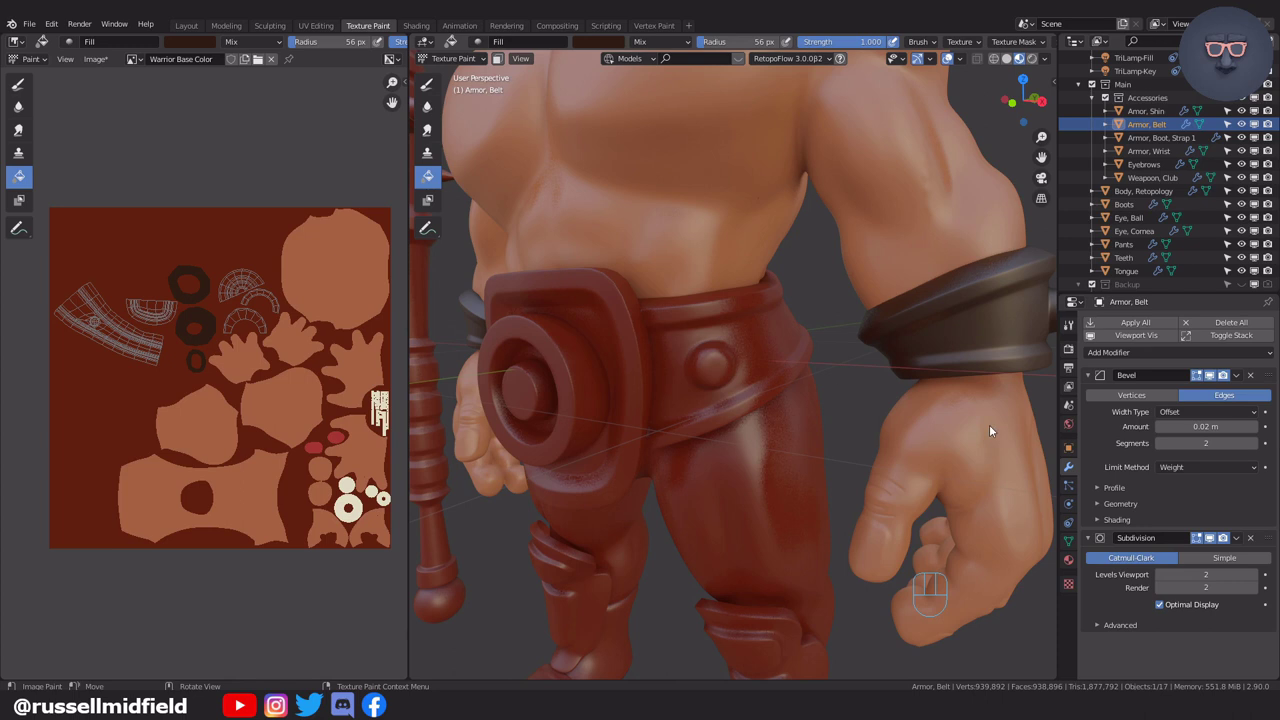
{"action": "left_click", "coordinate": [1068, 325]}
{"action": "scroll", "coordinate": [1134, 506], "scroll_direction": "down", "scroll_amount": 5}
{"action": "left_click", "coordinate": [682, 348]}
- Switch texture painting to the shin armor and fill it with the dark brown color
{"action": "scroll", "coordinate": [744, 434], "scroll_direction": "down", "scroll_amount": 2}
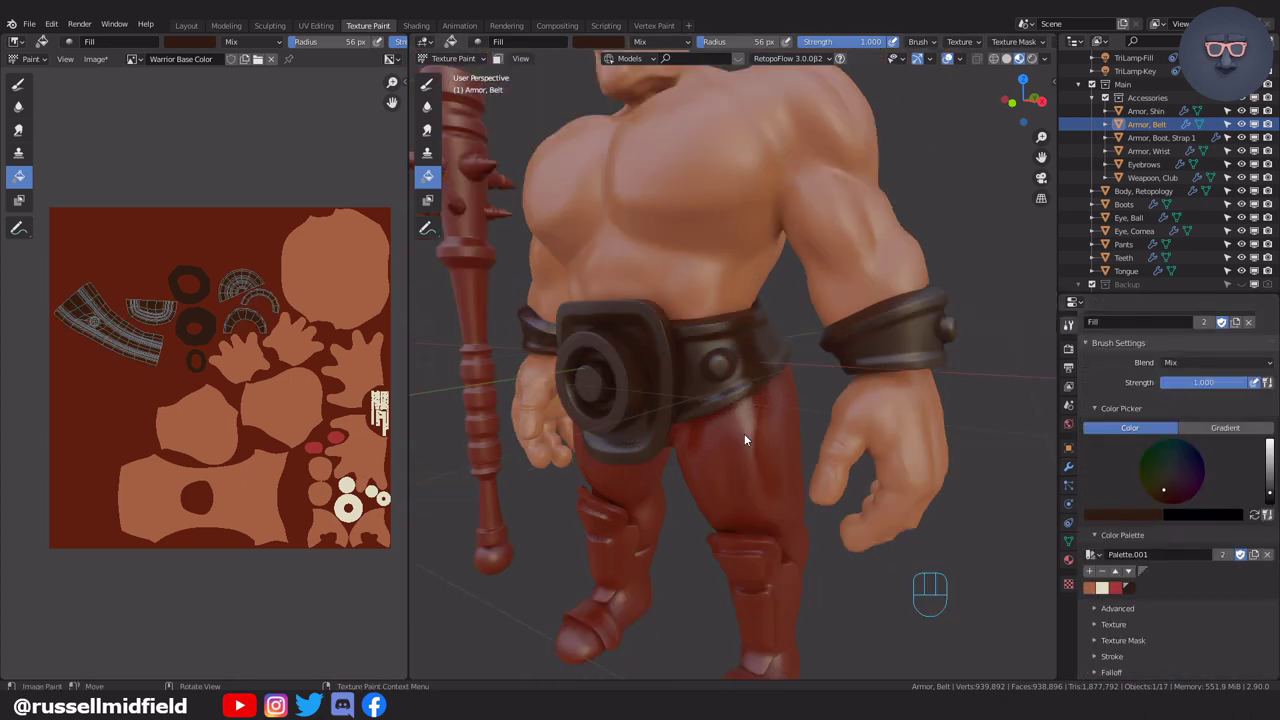
{"action": "middle_click_drag", "start_coordinate": [777, 475], "coordinate": [744, 303], "text": "shift"}
{"action": "scroll", "coordinate": [744, 305], "scroll_direction": "up", "scroll_amount": 3}
{"action": "key", "text": "ctrl+Tab"}
{"action": "left_click", "coordinate": [674, 345]}
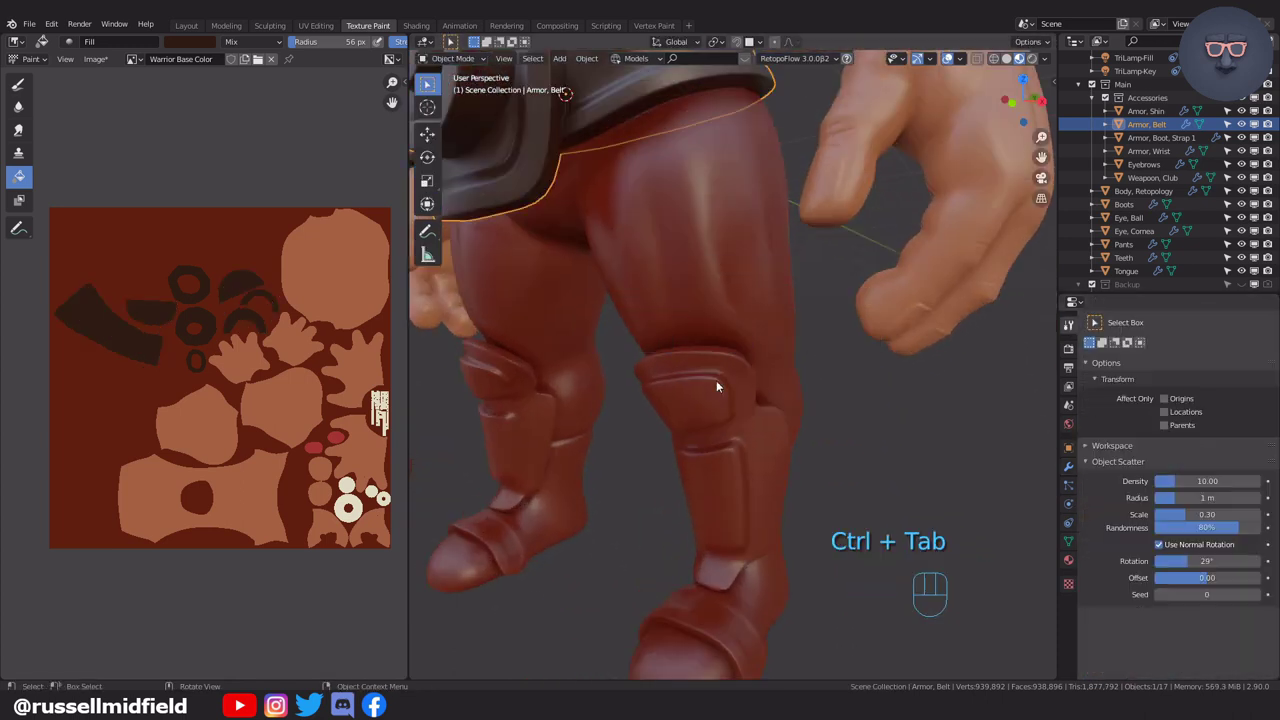
{"action": "left_click", "coordinate": [716, 381]}
{"action": "key", "text": "ctrl+Tab"}
{"action": "left_click", "coordinate": [757, 437]}
- Switch texture painting to the boot straps and fill them with the dark brown color
{"action": "scroll", "coordinate": [761, 437], "scroll_direction": "down", "scroll_amount": 2}
{"action": "middle_click_drag", "start_coordinate": [761, 437], "coordinate": [750, 247], "text": "shift"}
{"action": "scroll", "coordinate": [740, 300], "scroll_direction": "up", "scroll_amount": 2}
{"action": "key", "text": "ctrl+Tab"}
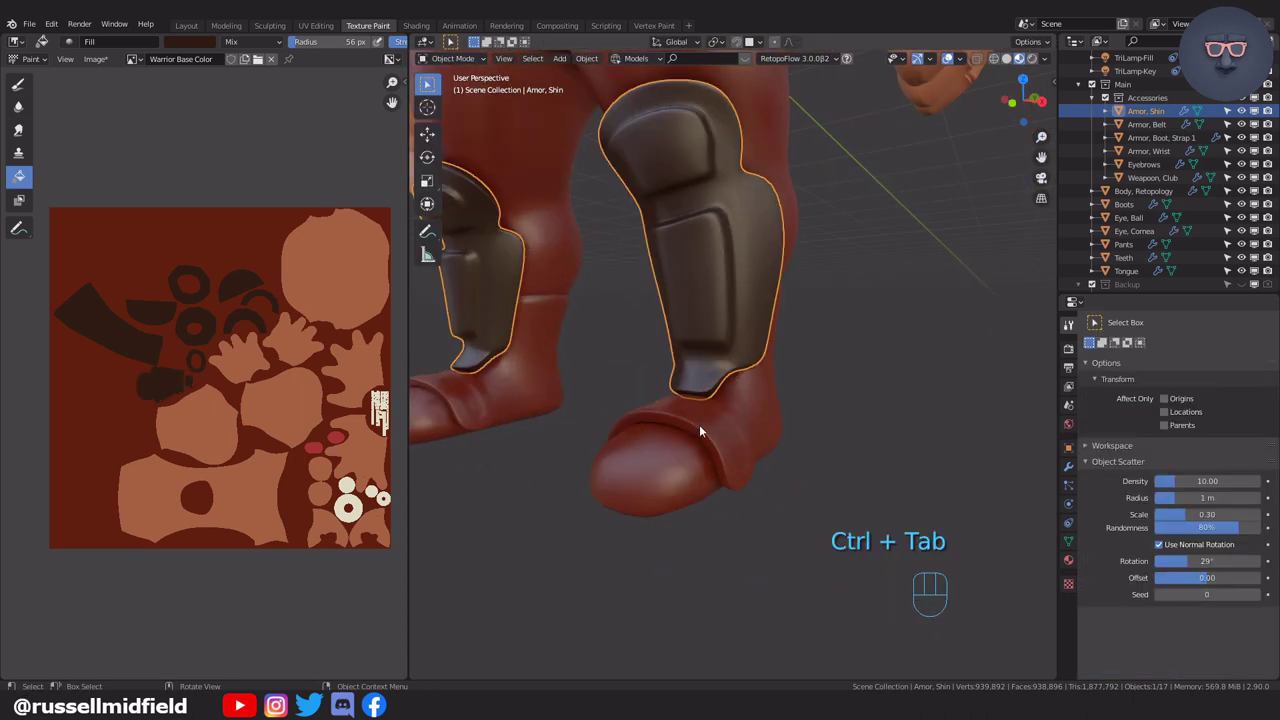
{"action": "left_click", "coordinate": [700, 431]}
{"action": "key", "text": "ctrl+Tab"}
{"action": "left_click", "coordinate": [735, 433]}
- Select the pants and put them into Texture Paint mode
{"action": "scroll", "coordinate": [735, 433], "scroll_direction": "down", "scroll_amount": 5}
{"action": "middle_click_drag", "start_coordinate": [700, 300], "coordinate": [811, 474], "text": "shift"}
{"action": "scroll", "coordinate": [815, 468], "scroll_direction": "down", "scroll_amount": 2}
{"action": "middle_click_drag", "start_coordinate": [820, 394], "coordinate": [713, 311], "text": "shift"}
{"action": "scroll", "coordinate": [713, 311], "scroll_direction": "up", "scroll_amount": 4}
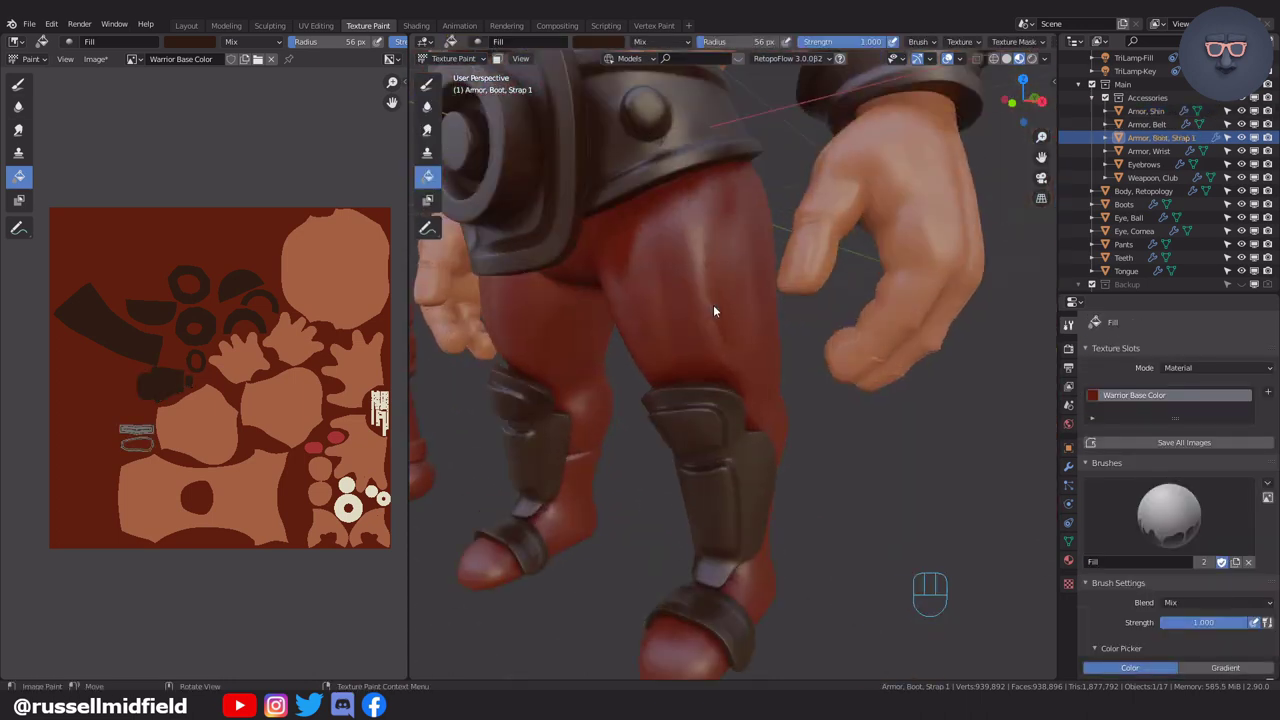
{"action": "key", "text": "ctrl+Tab"}
{"action": "left_click", "coordinate": [681, 290]}
{"action": "key", "text": "ctrl+Tab"}
- Set the fill color to hex 633D2D, add it to the palette, and fill the pants with it
{"action": "middle_click_drag", "start_coordinate": [1118, 463], "coordinate": [1075, 195]}
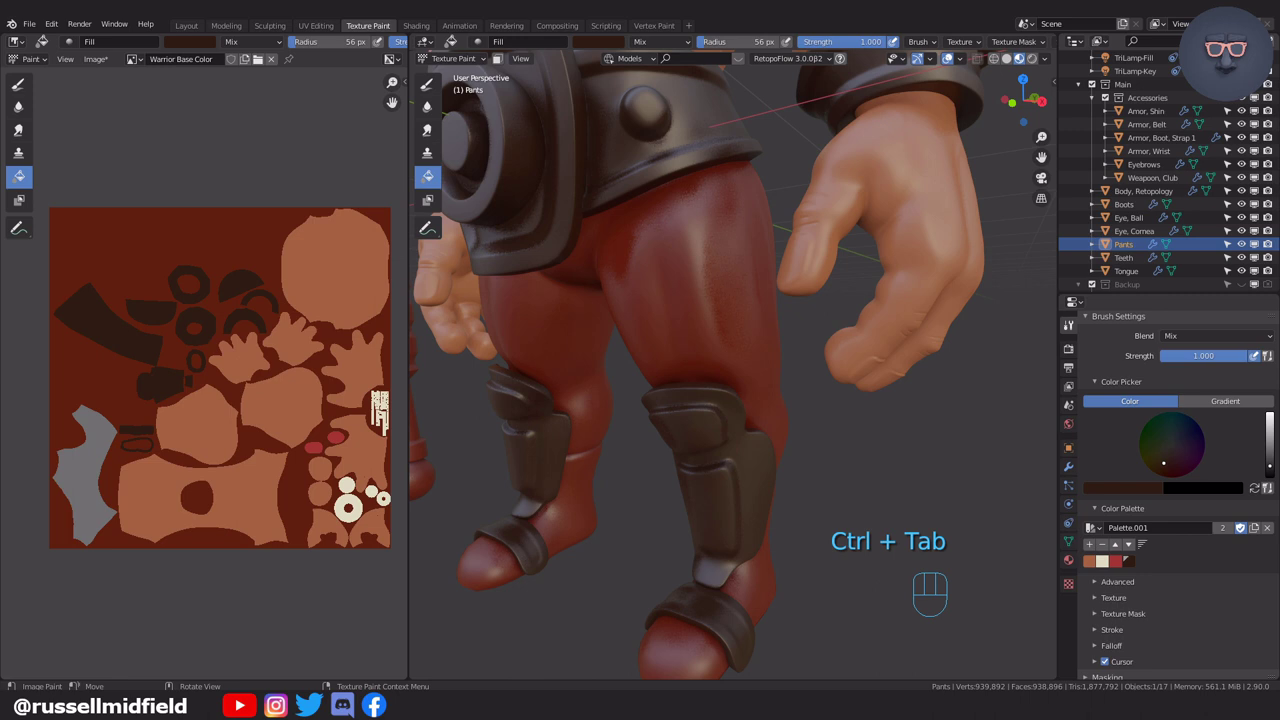
{"action": "left_click", "coordinate": [1139, 489]}
{"action": "left_click", "coordinate": [1103, 441]}
{"action": "type", "text": "633D2D"}
{"action": "key", "text": "Return"}
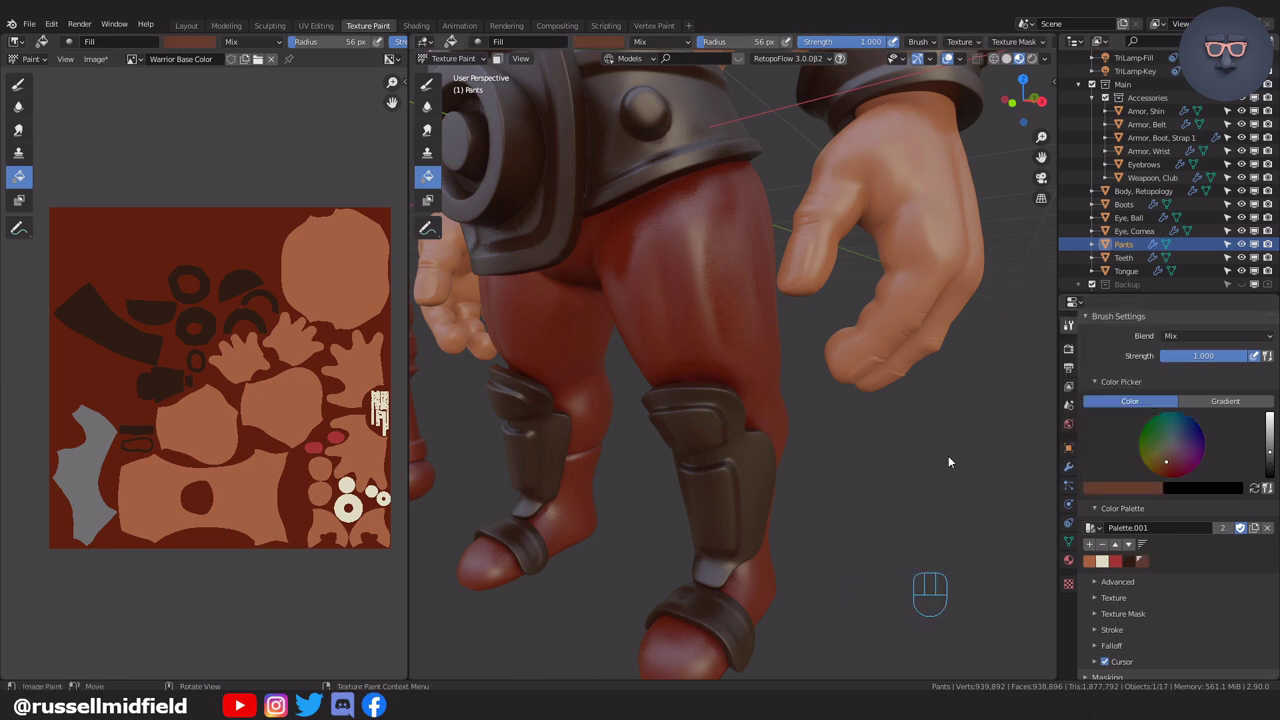
{"action": "left_click", "coordinate": [744, 353]}
- Select the boots and put them into Texture Paint mode
{"action": "mouse_move", "coordinate": [744, 353]}
{"action": "middle_mouse_down"}
{"action": "mouse_move", "coordinate": [804, 407]}
{"action": "mouse_move", "coordinate": [804, 345]}
{"action": "middle_mouse_up"}
{"action": "scroll", "coordinate": [804, 413], "scroll_direction": "up", "scroll_amount": 2}
{"action": "scroll", "coordinate": [804, 345], "scroll_direction": "up", "scroll_amount": 3}
{"action": "key", "text": "ctrl+Tab"}
{"action": "left_click", "coordinate": [746, 460]}
{"action": "key", "text": "ctrl+Tab"}
- Set the fill color to hex 1D1D1D, add it to the palette, and fill the boots with it
{"action": "scroll", "coordinate": [1106, 455], "scroll_direction": "down", "scroll_amount": 4}
{"action": "left_click", "coordinate": [1124, 541]}
{"action": "left_click", "coordinate": [1098, 494]}
{"action": "key", "text": "ctrl+v"}
{"action": "key", "text": "Return"}
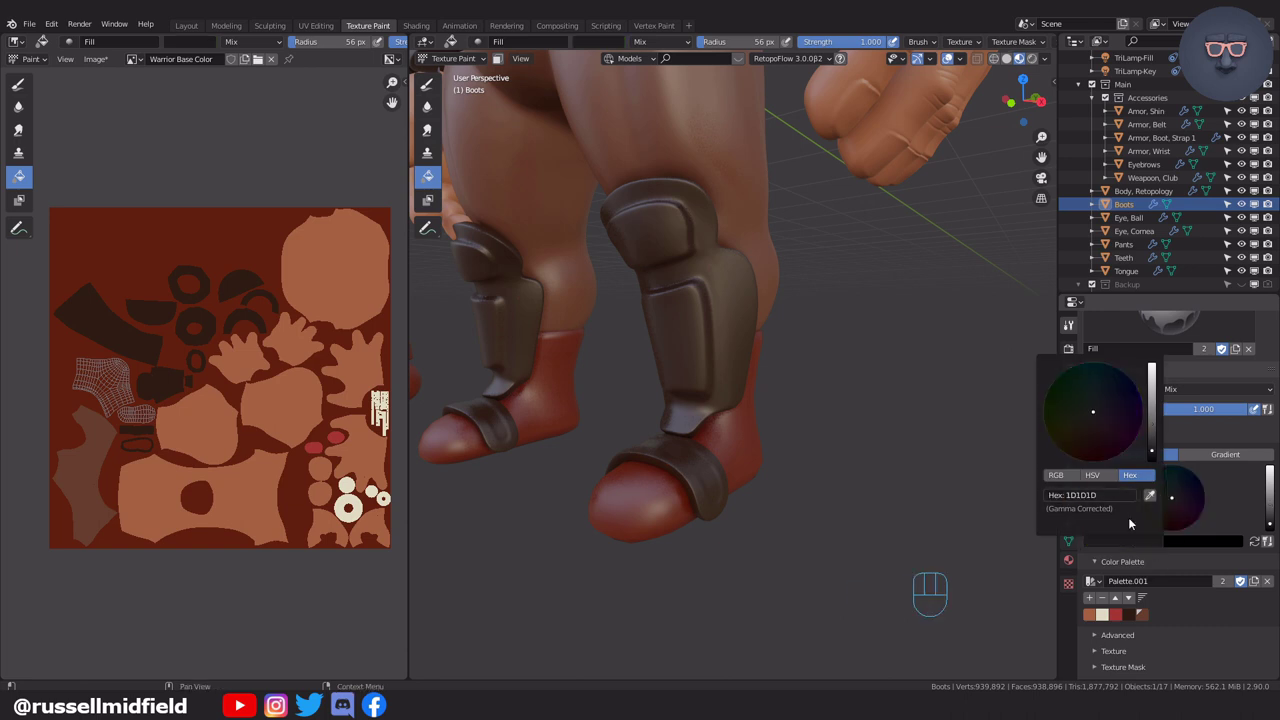
{"action": "left_click", "coordinate": [1090, 597]}
{"action": "left_click", "coordinate": [790, 437]}
- Switch texture painting to the club weapon and fill it with the same near-black color as the boots
{"action": "scroll", "coordinate": [787, 430], "scroll_direction": "down", "scroll_amount": 6}
{"action": "middle_click_drag", "start_coordinate": [700, 308], "coordinate": [860, 306], "text": "shift"}
{"action": "scroll", "coordinate": [744, 304], "scroll_direction": "up", "scroll_amount": 3}
{"action": "key", "text": "ctrl+Tab"}
{"action": "left_click", "coordinate": [690, 292]}
{"action": "key", "text": "ctrl+Tab"}
{"action": "left_click", "coordinate": [772, 240]}
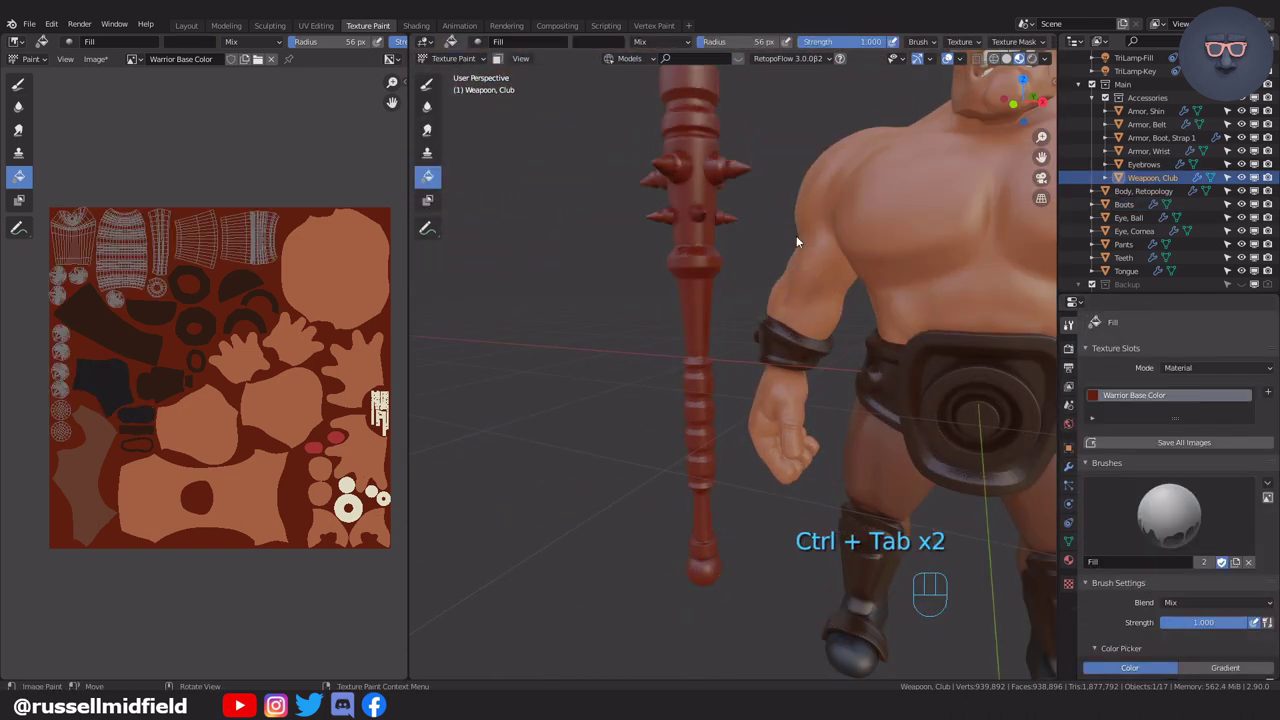
{"action": "left_click", "coordinate": [712, 305]}
{"action": "scroll", "coordinate": [705, 345], "scroll_direction": "down", "scroll_amount": 4}
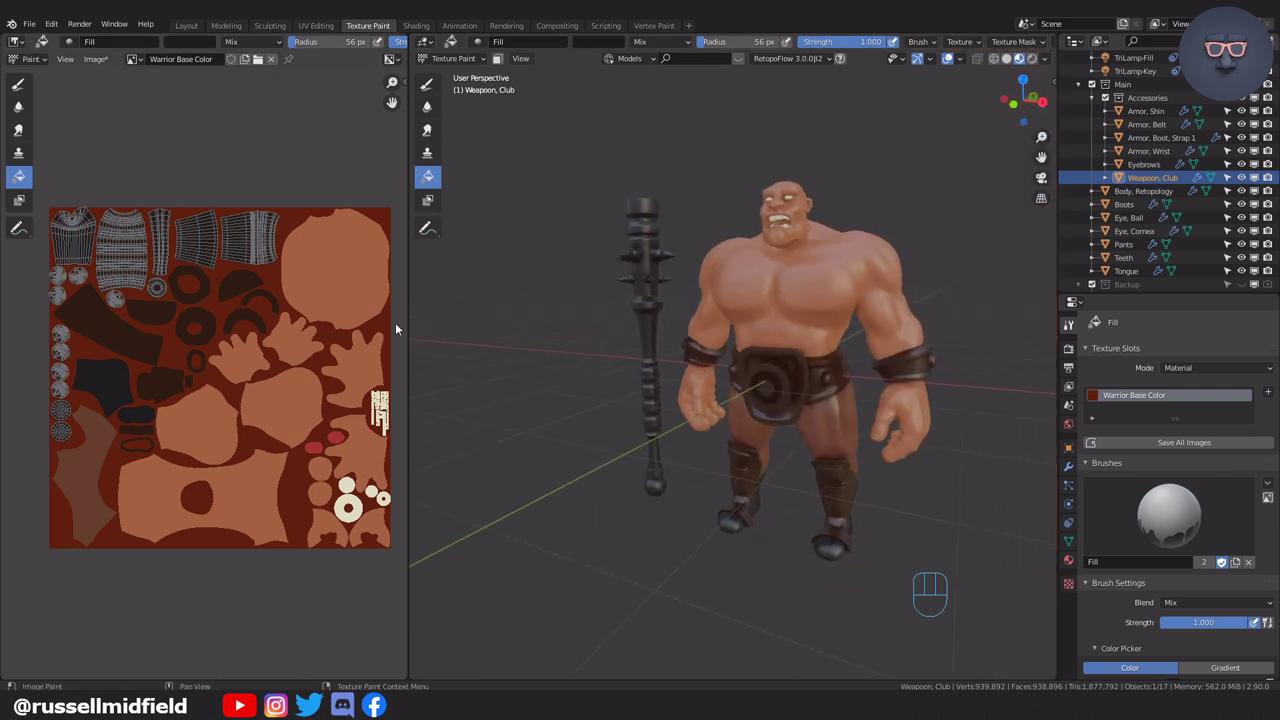
- Set the fill color to dark blue hex 1D2733 and add it to the color palette
{"action": "left_click_drag", "start_coordinate": [406, 323], "coordinate": [557, 330]}
{"action": "scroll", "coordinate": [439, 312], "scroll_direction": "up", "scroll_amount": 4}
{"action": "scroll", "coordinate": [450, 312], "scroll_direction": "down", "scroll_amount": 5}
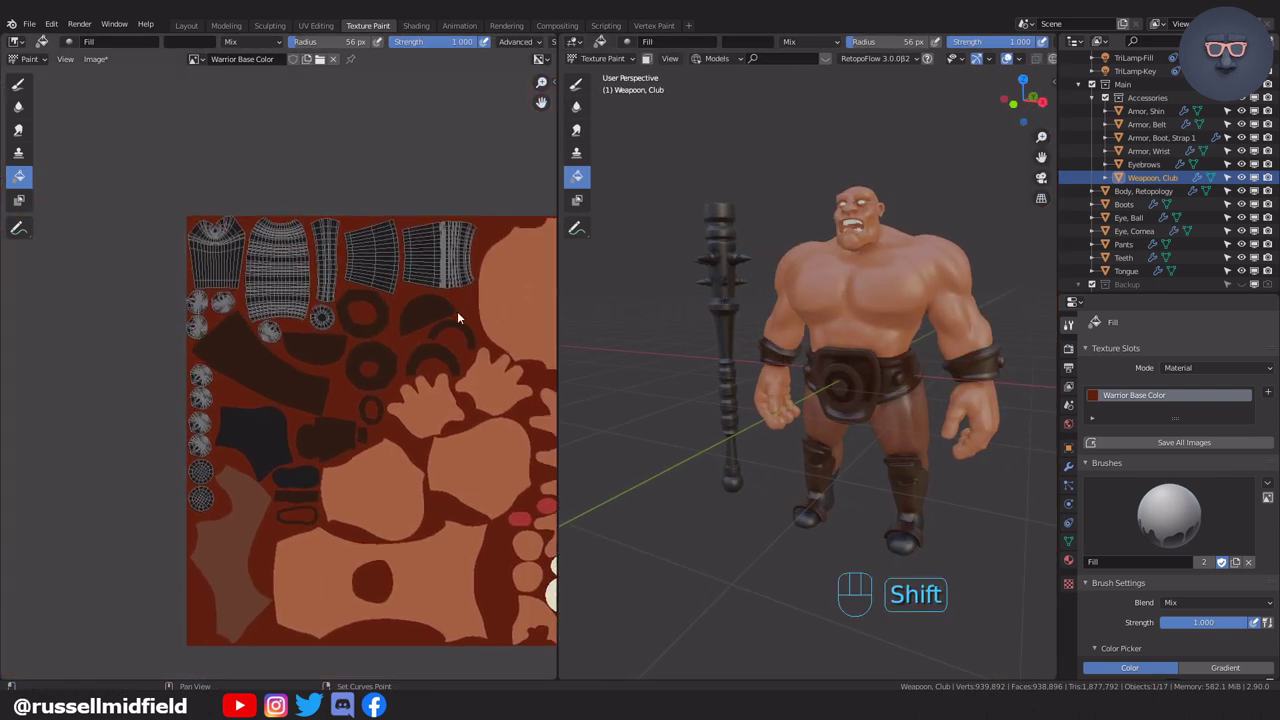
{"action": "scroll", "coordinate": [323, 334], "scroll_direction": "up", "scroll_amount": 3}
{"action": "middle_click_drag", "start_coordinate": [323, 334], "coordinate": [343, 382]}
{"action": "scroll", "coordinate": [344, 356], "scroll_direction": "up", "scroll_amount": 1}
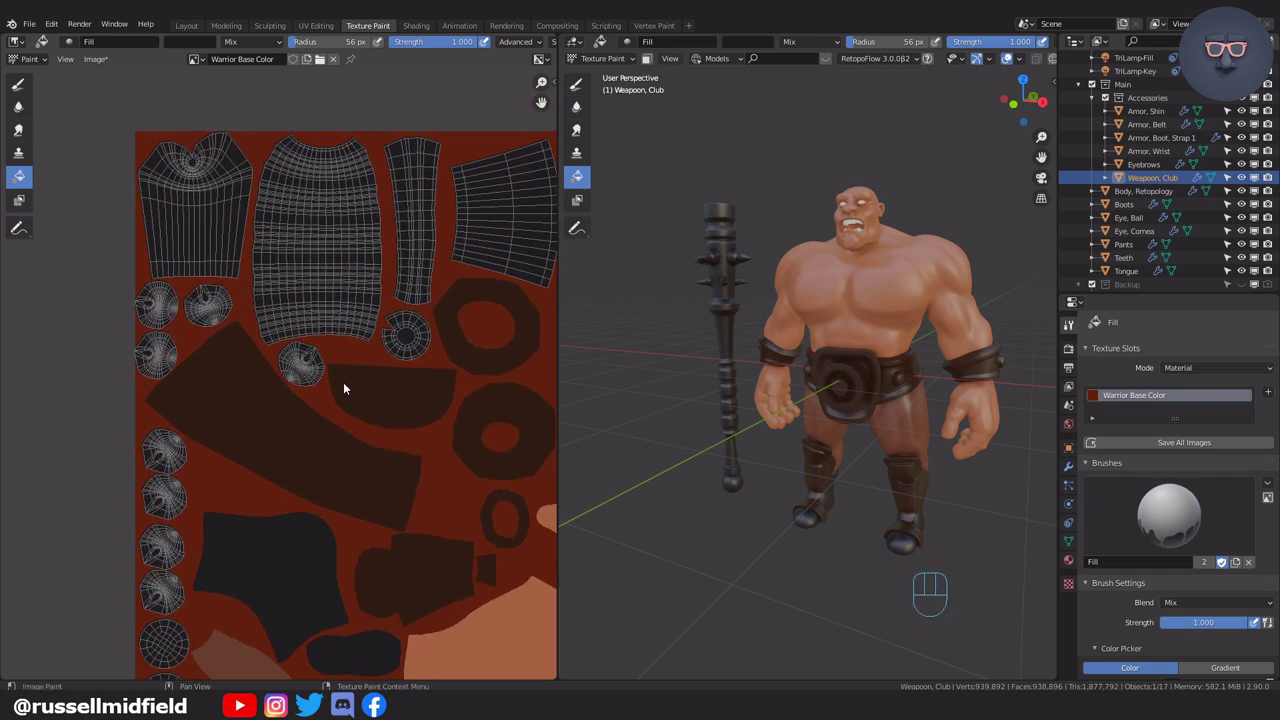
{"action": "scroll", "coordinate": [1207, 527], "scroll_direction": "down", "scroll_amount": 6}
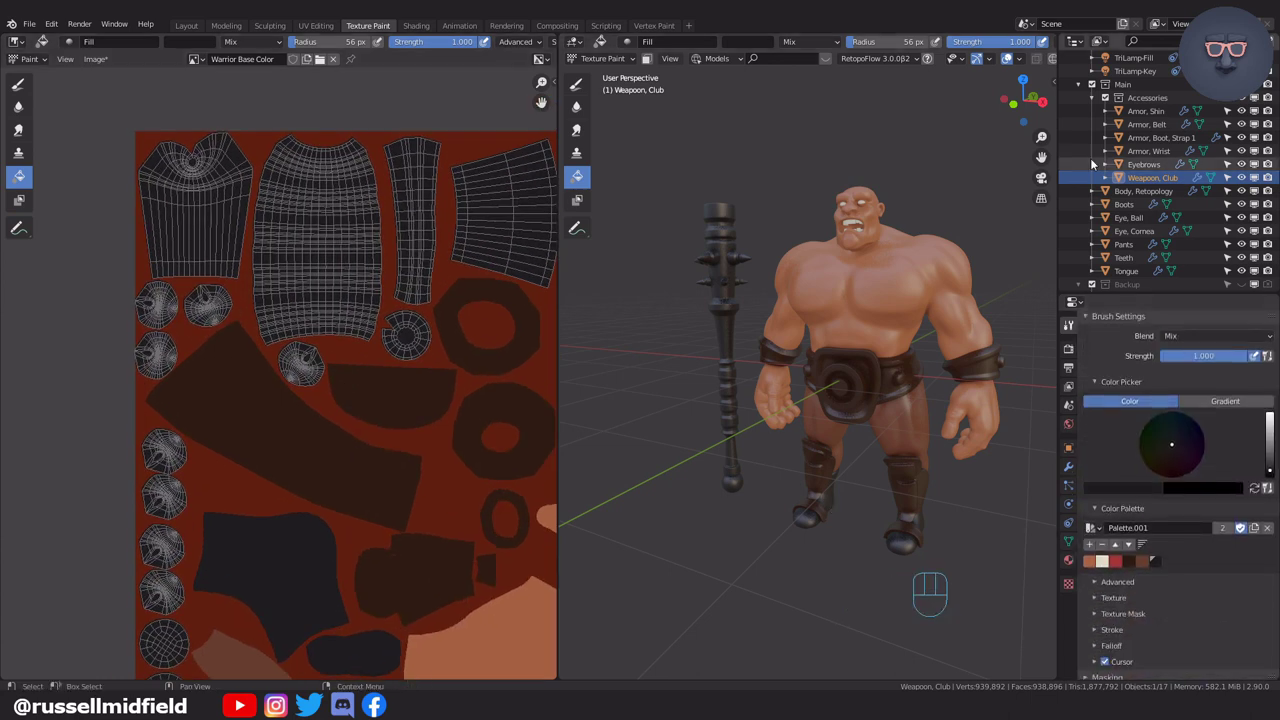
{"action": "left_click", "coordinate": [1140, 488]}
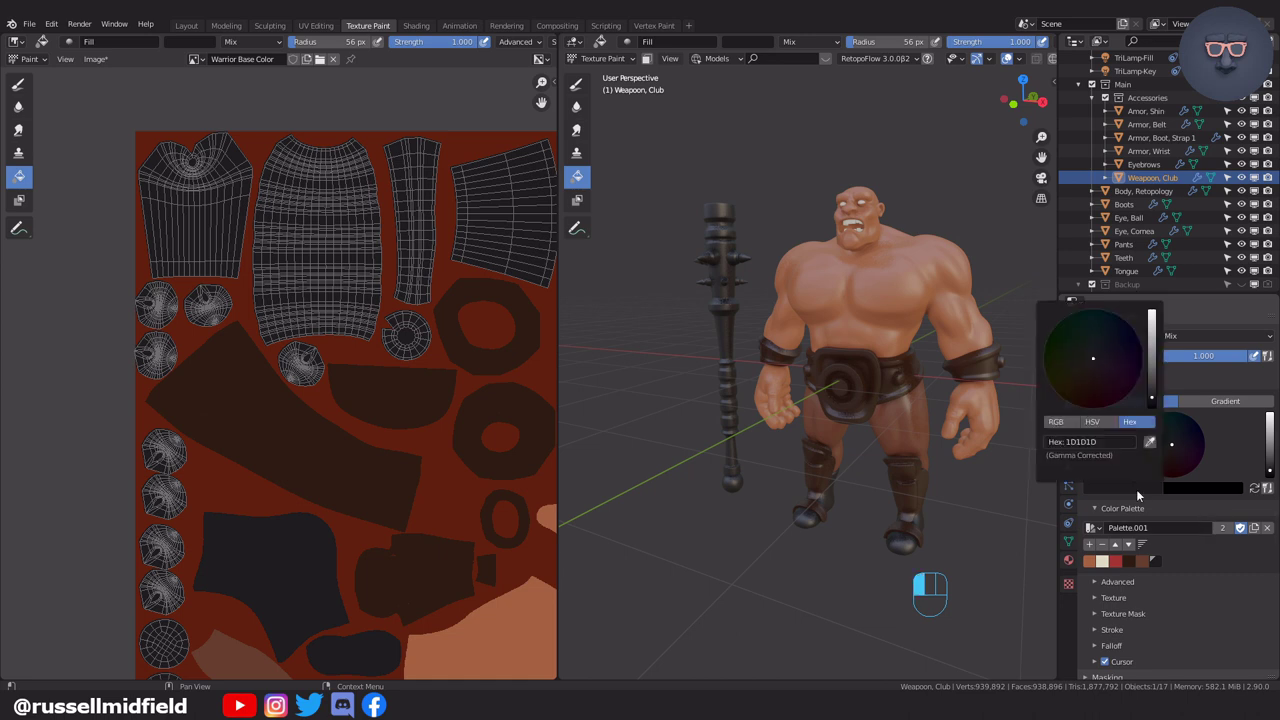
{"action": "left_click", "coordinate": [1092, 443]}
{"action": "type", "text": "222735"}
{"action": "key", "text": "Return"}
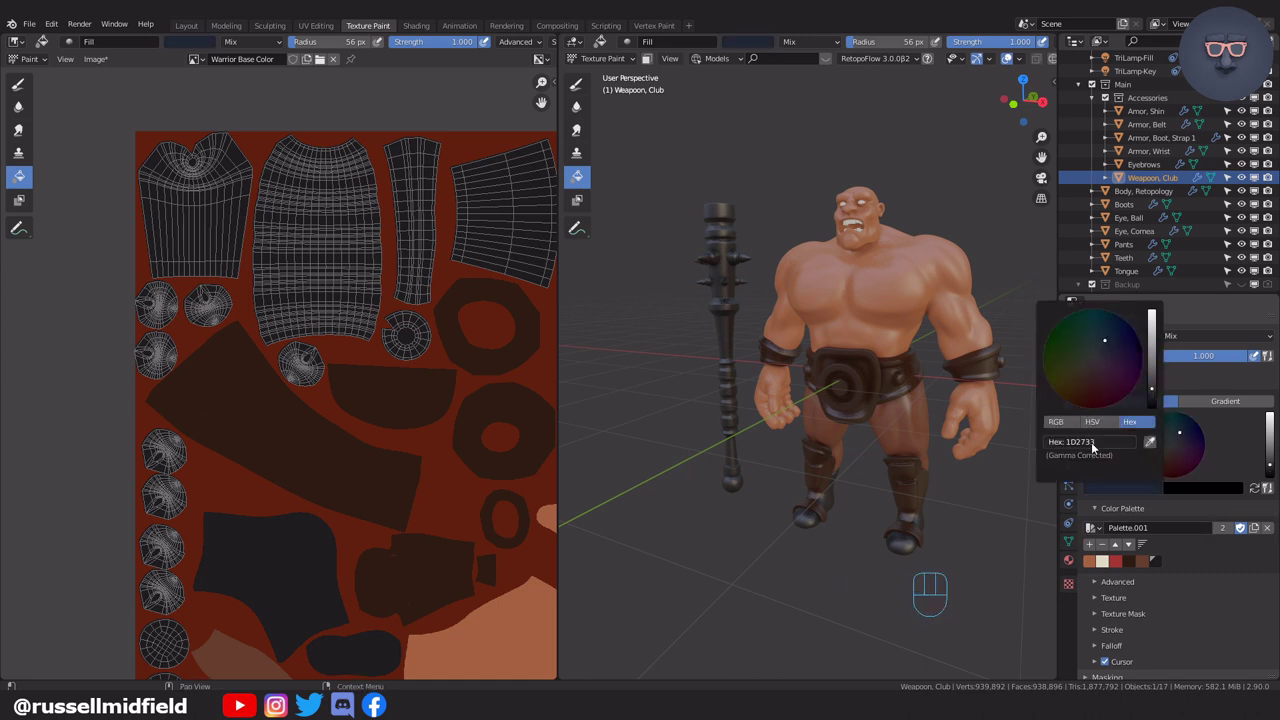
{"action": "left_click", "coordinate": [1090, 545]}
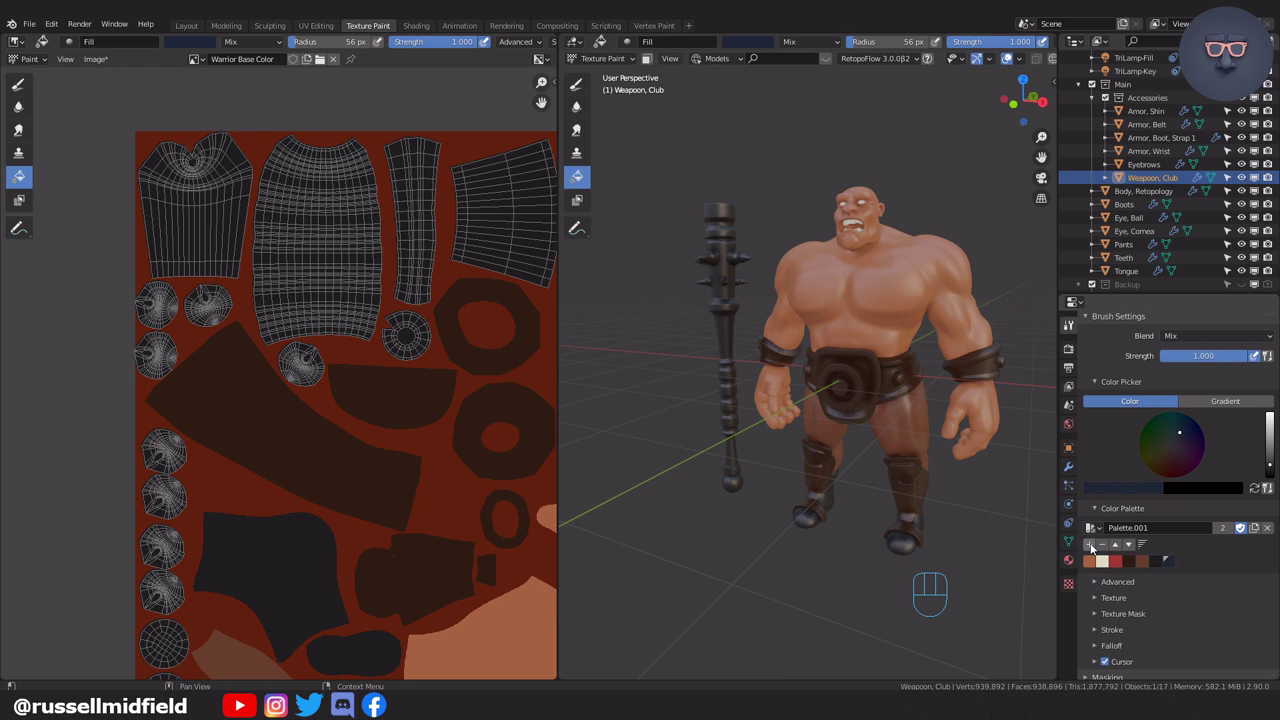
- Fill the UV islands of the club's spikes and rounded pommel with the dark blue color
{"action": "left_click", "coordinate": [188, 312]}
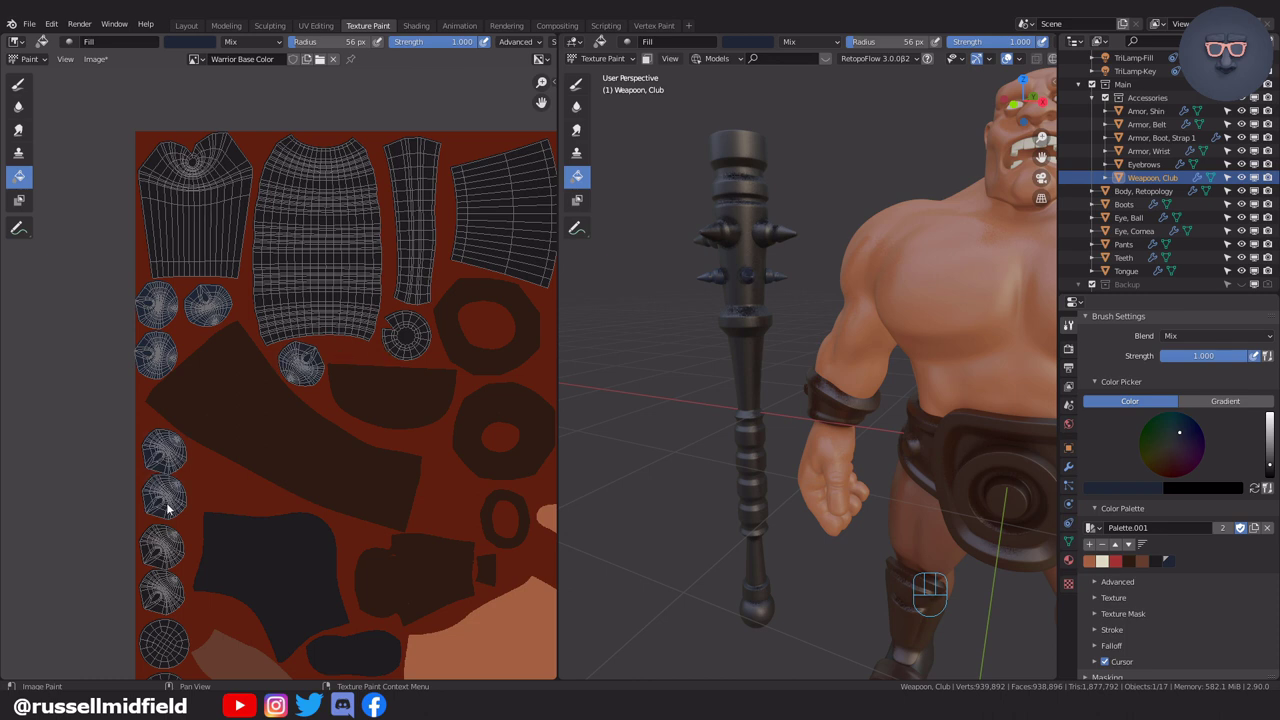
{"action": "scroll", "coordinate": [213, 417], "scroll_direction": "up", "scroll_amount": 1}
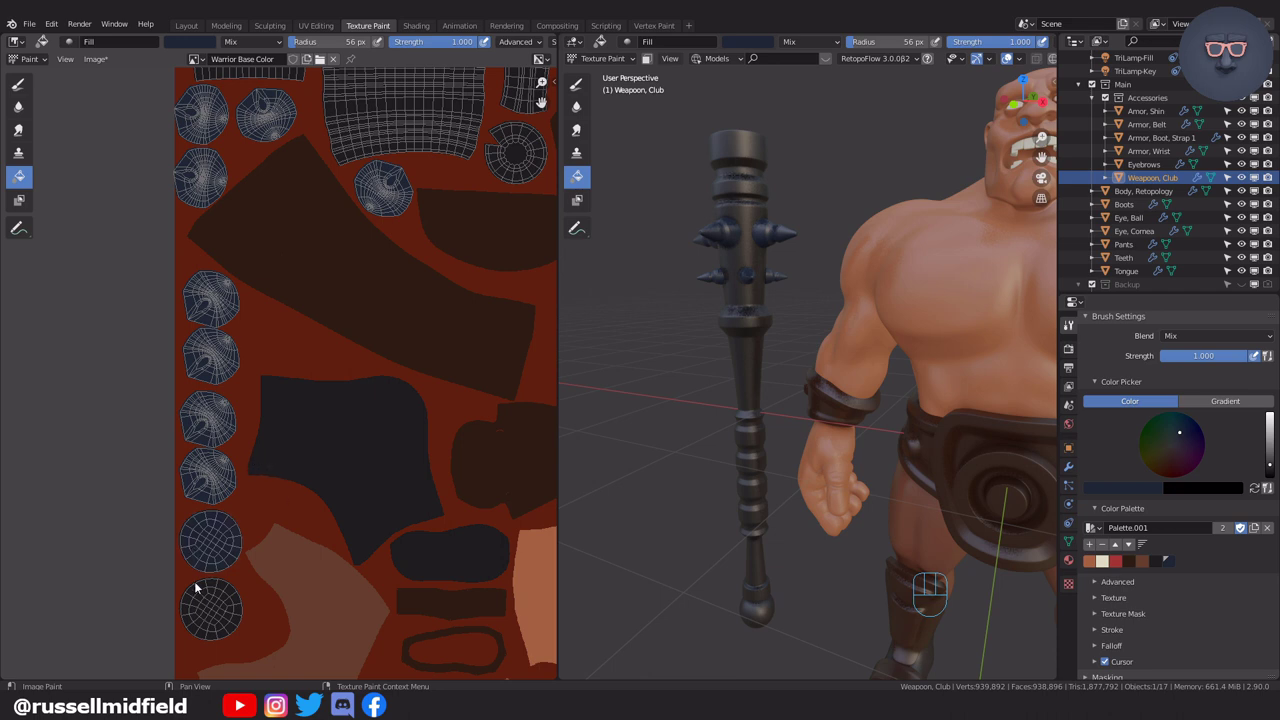
{"action": "scroll", "coordinate": [324, 476], "scroll_direction": "down", "scroll_amount": 2}
{"action": "middle_click_drag", "start_coordinate": [354, 315], "coordinate": [318, 458]}
{"action": "middle_click_drag", "start_coordinate": [330, 393], "coordinate": [289, 400], "text": "shift"}
{"action": "scroll", "coordinate": [288, 400], "scroll_direction": "up", "scroll_amount": 1}
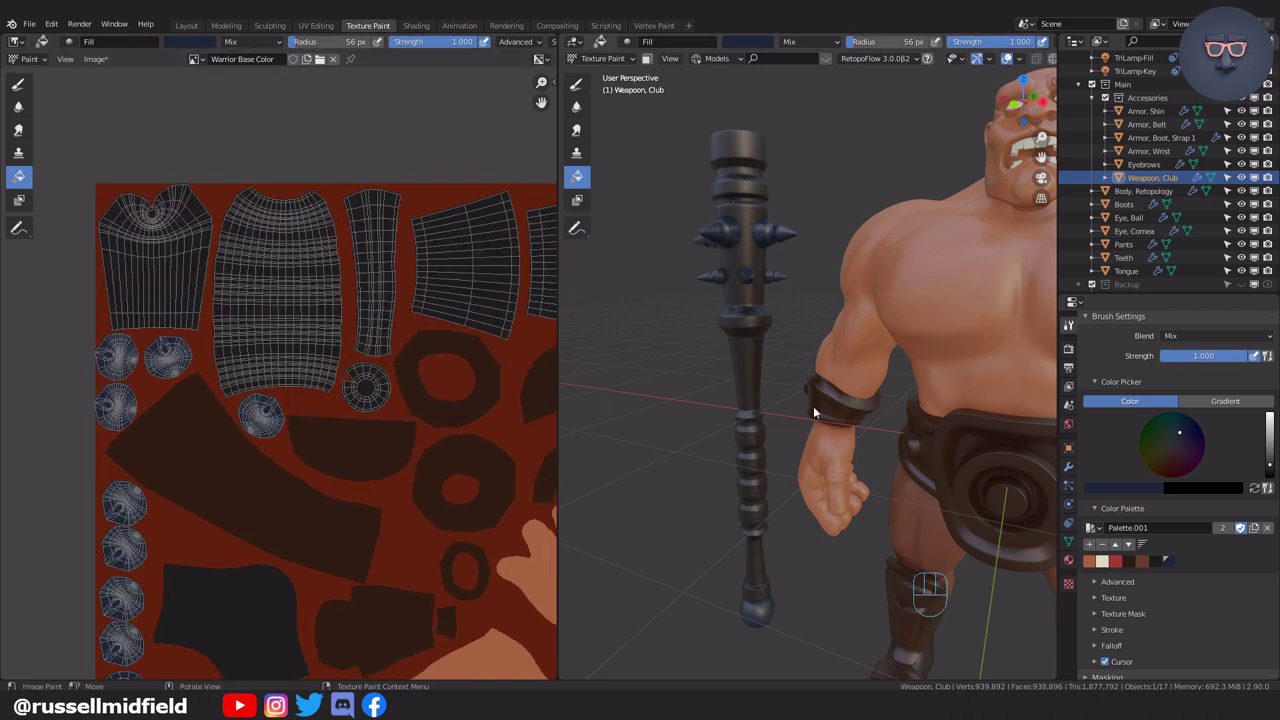
- Fill the club's large striped, narrow strip and small round UV islands with the dark brown from the palette
{"action": "left_click", "coordinate": [1130, 562]}
{"action": "middle_click_drag", "start_coordinate": [272, 207], "coordinate": [212, 223]}
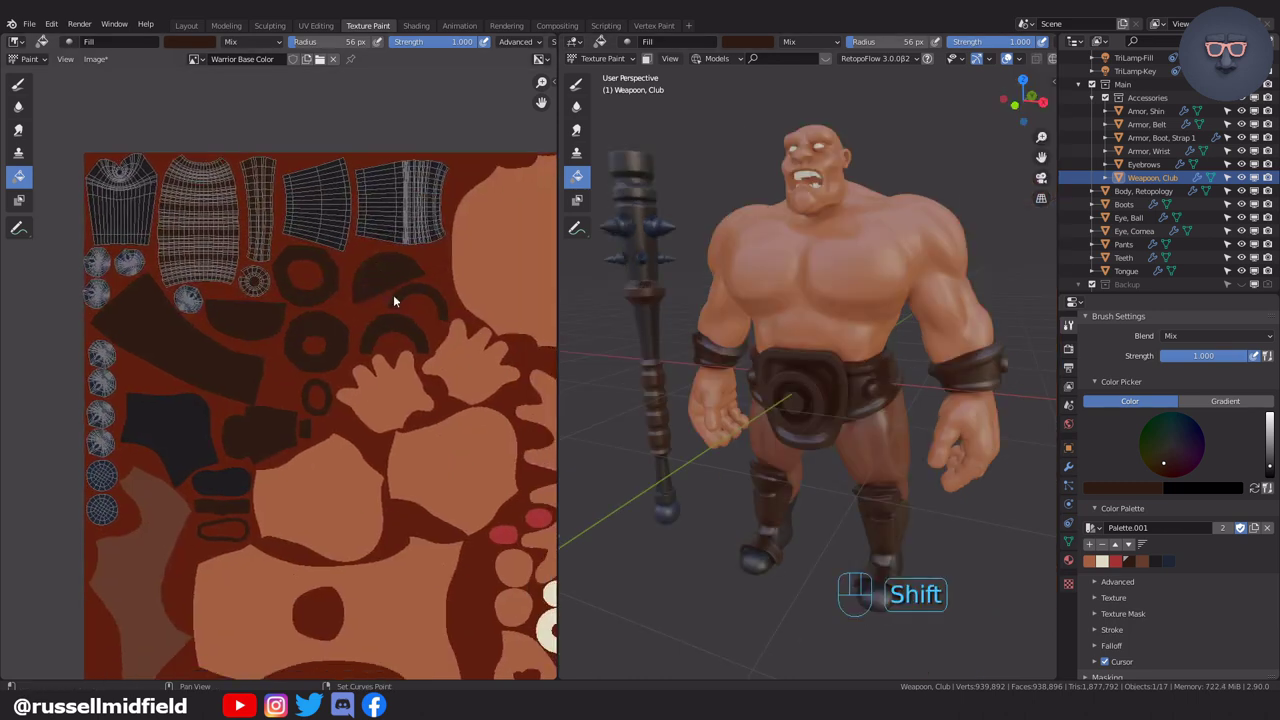
{"action": "middle_click_drag", "start_coordinate": [393, 294], "coordinate": [288, 359], "text": "shift"}
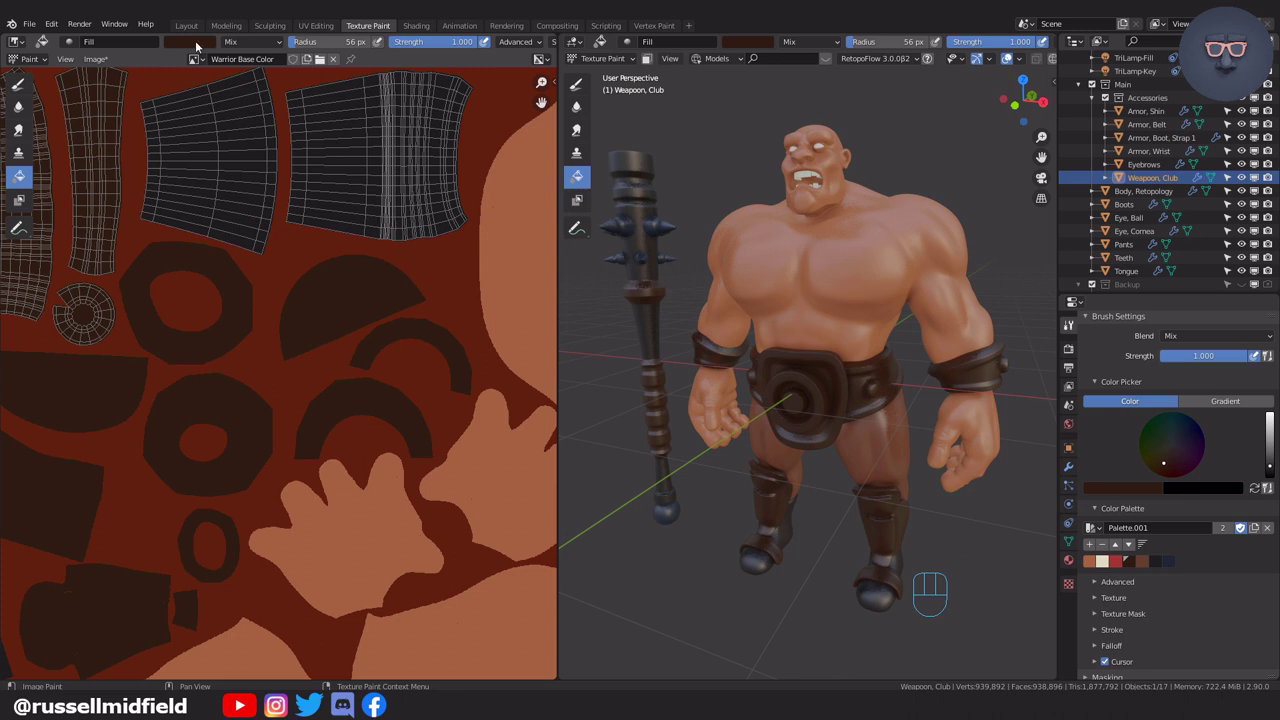
- Choose the dark blue palette color and try filling the belt buckle's semicircular UV island while the club is active
{"action": "left_click", "coordinate": [1167, 562]}
{"action": "left_click", "coordinate": [340, 316]}
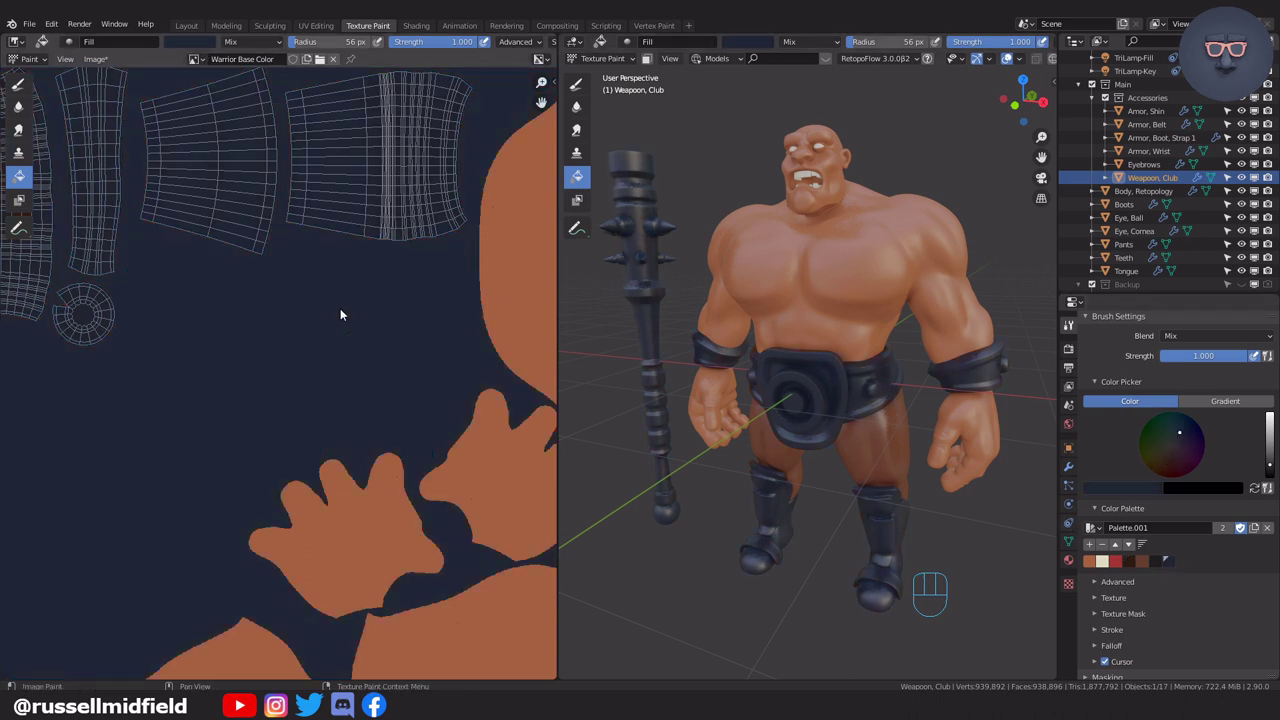
{"action": "key", "text": "ctrl+z"}
- Switch texture painting to the belt armor and try filling its semicircular buckle island with dark blue
{"action": "key", "text": "Tab"}
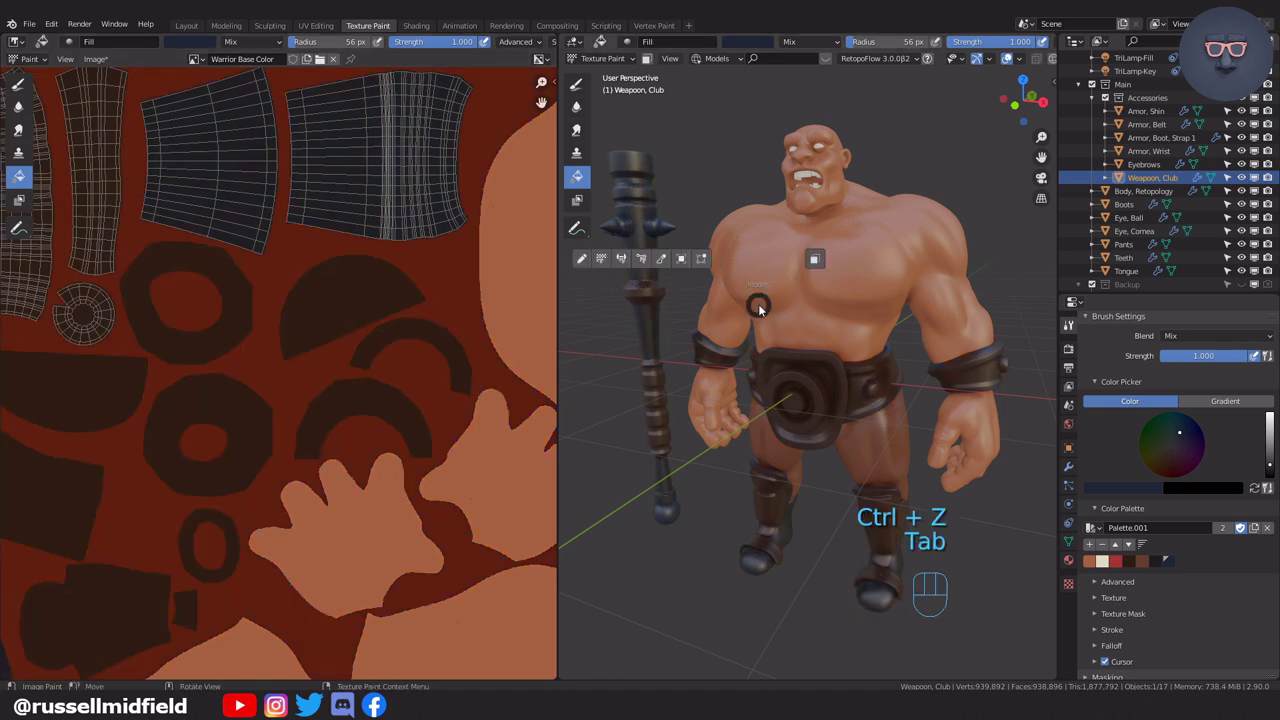
{"action": "left_click", "coordinate": [789, 364]}
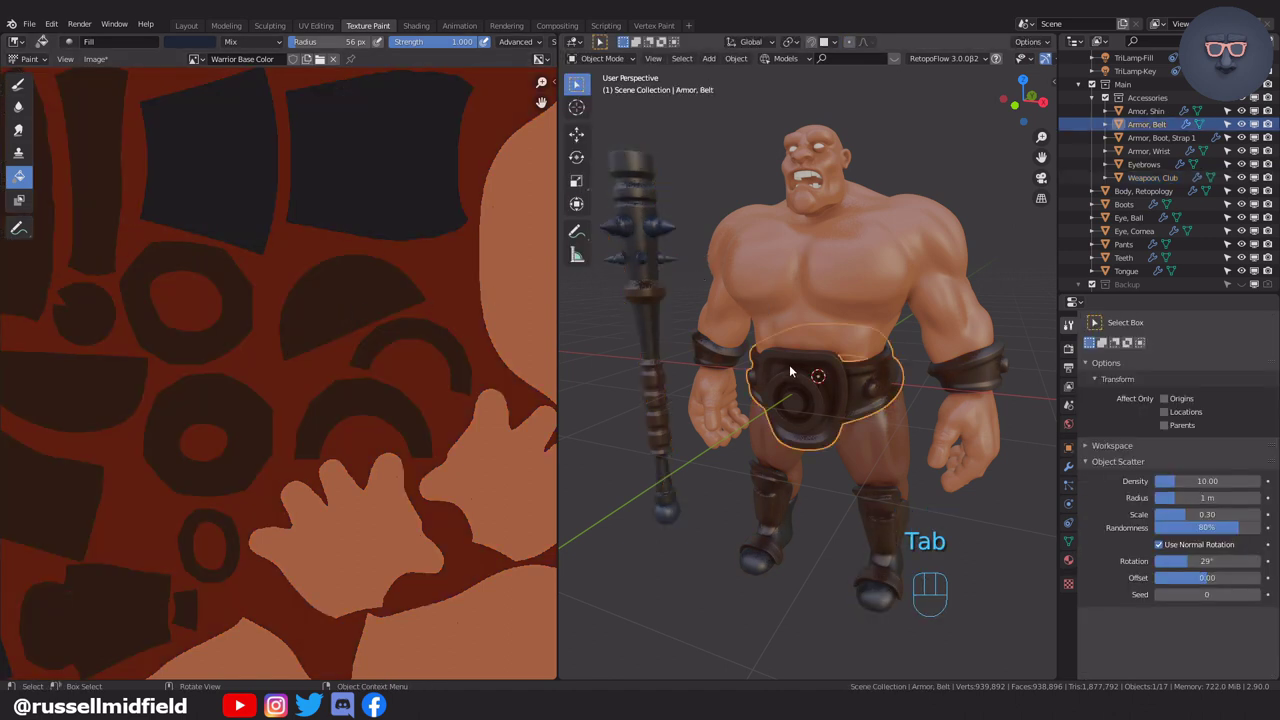
{"action": "key", "text": "ctrl+Tab"}
{"action": "left_click", "coordinate": [876, 318]}
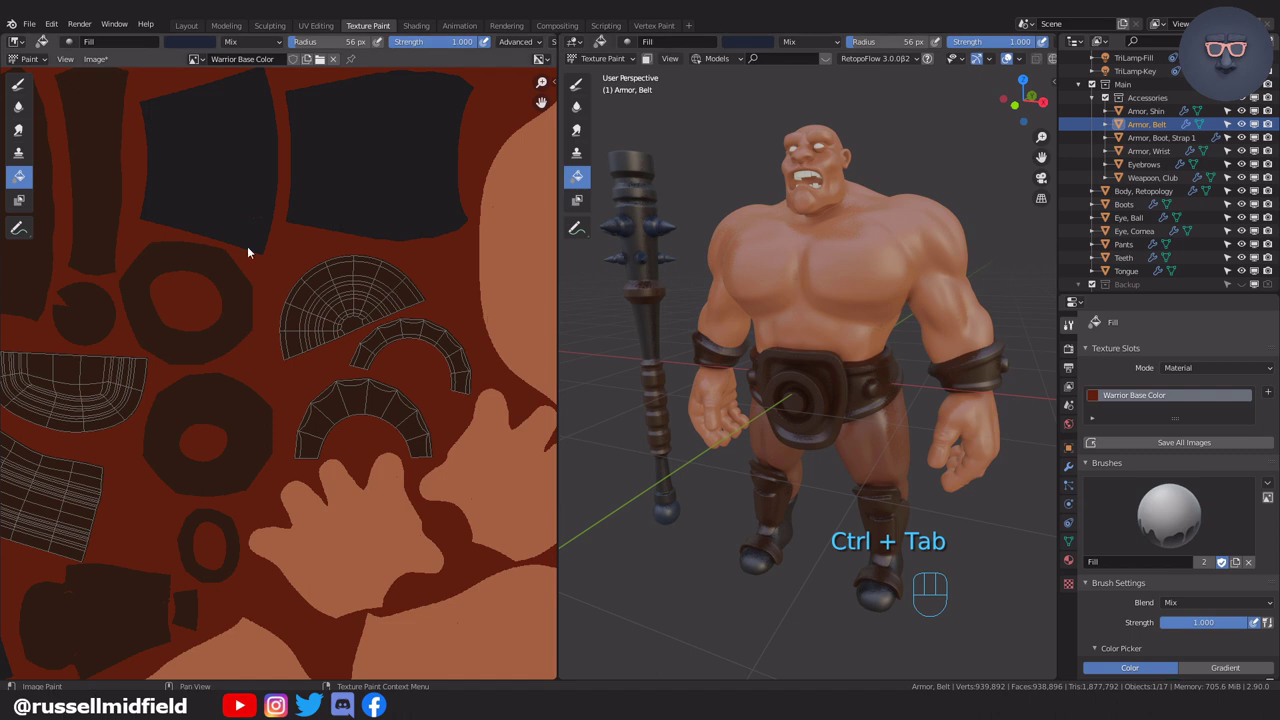
{"action": "left_click", "coordinate": [396, 305]}
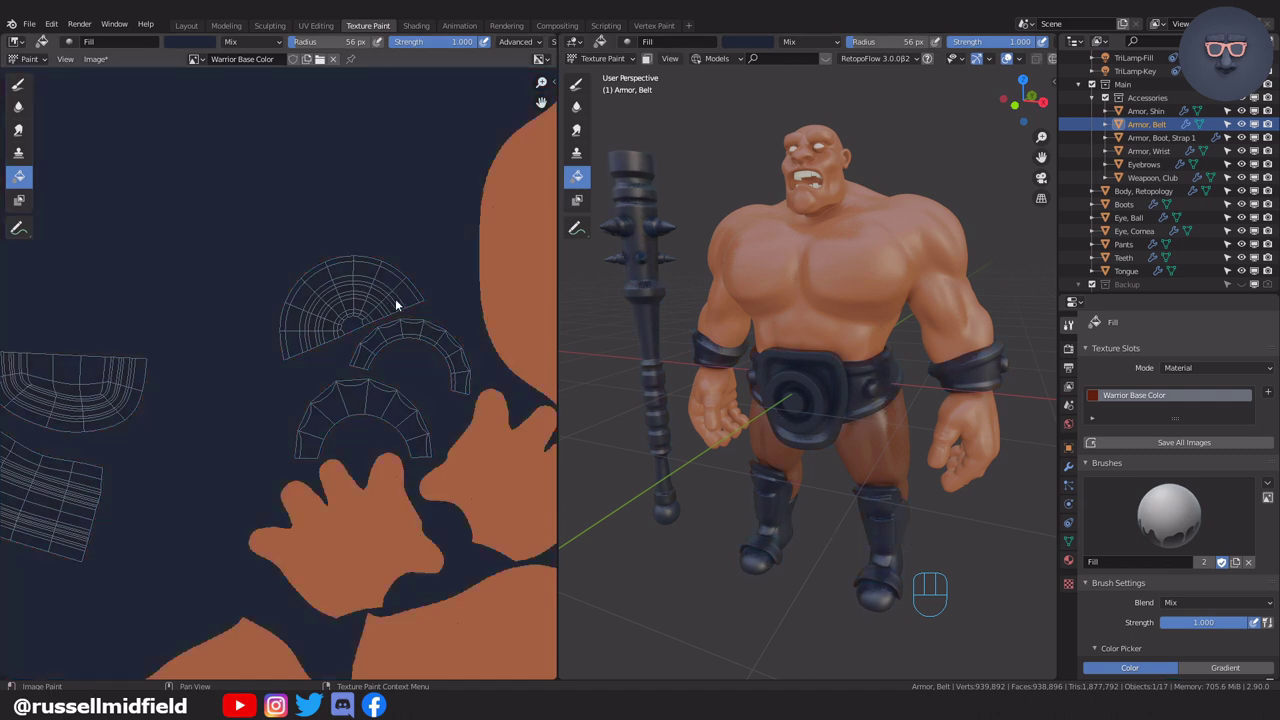
{"action": "key", "text": "ctrl+z"}
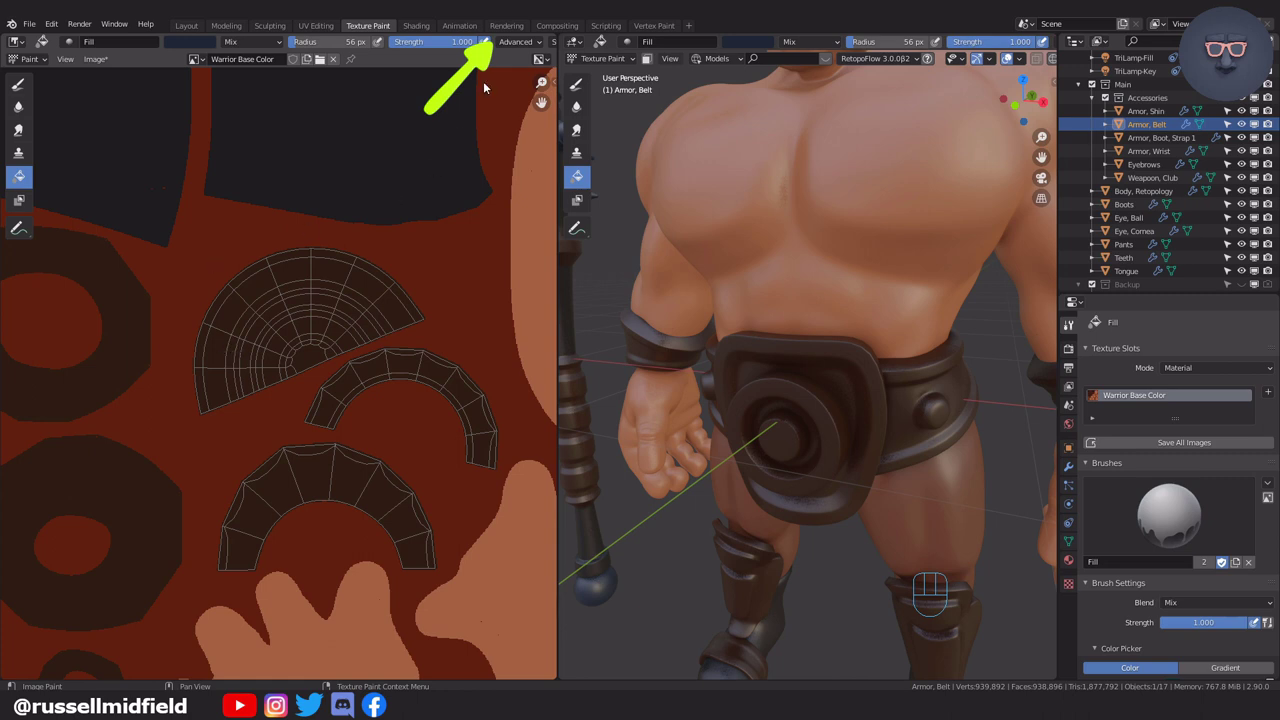
- Set the Fill Threshold to .01 and fill the belt buckle's semicircular and two arched islands with dark blue
{"action": "left_click", "coordinate": [536, 42]}
{"action": "left_click", "coordinate": [530, 67]}
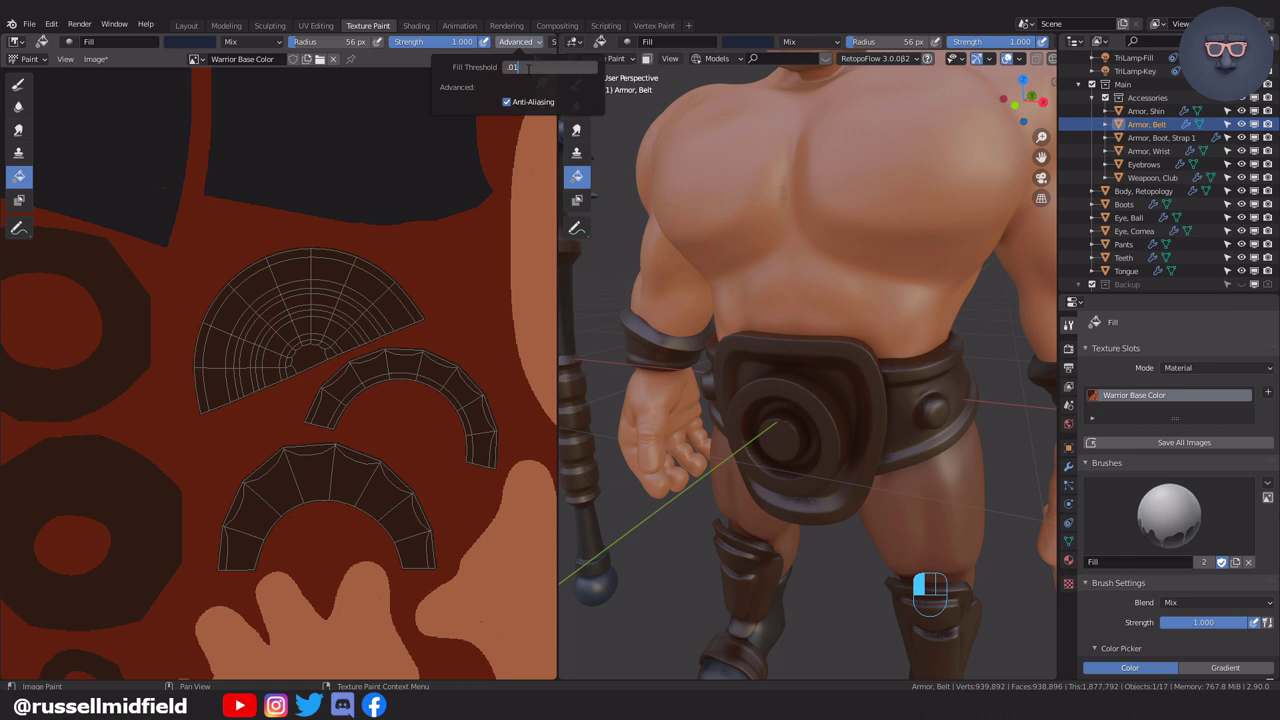
{"action": "type", "text": ".01"}
{"action": "key", "text": "Return"}
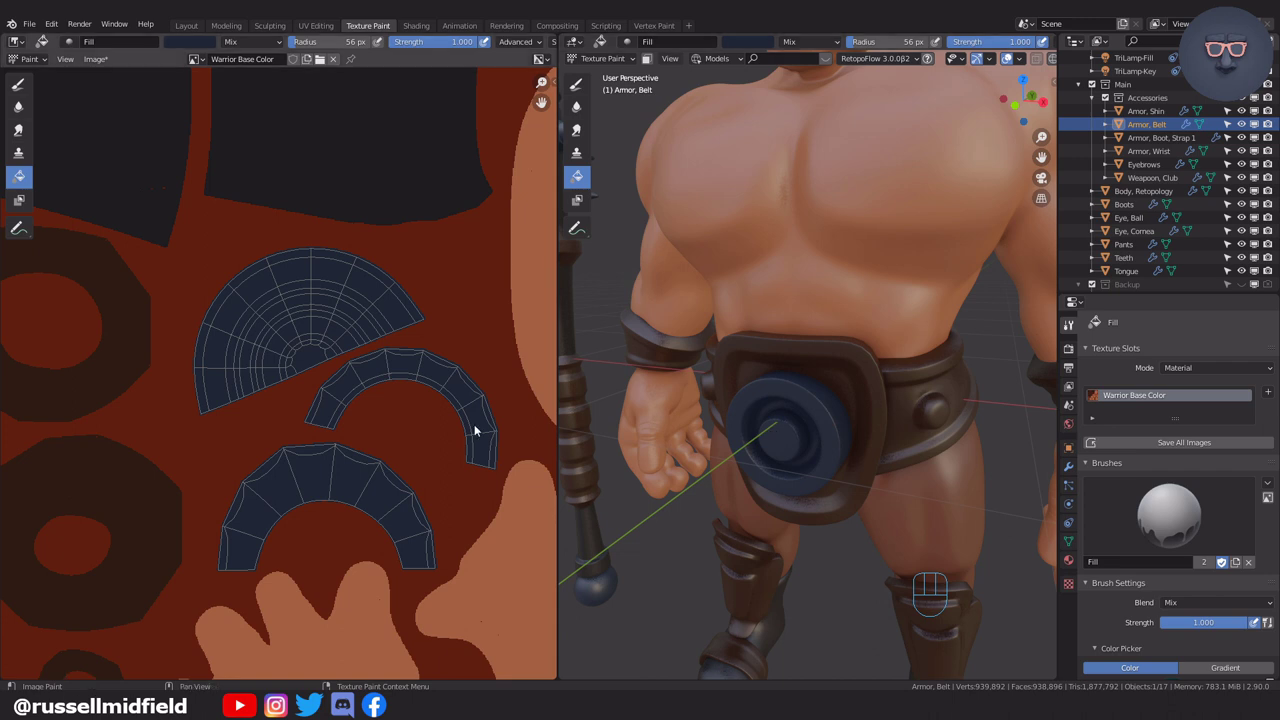
- Try to fill the round stud on the belt's UV island with the golden-brown color
{"action": "scroll", "coordinate": [426, 415], "scroll_direction": "down", "scroll_amount": 4}
{"action": "key", "text": "ctrl+z"}
{"action": "key", "text": "ctrl+z"}
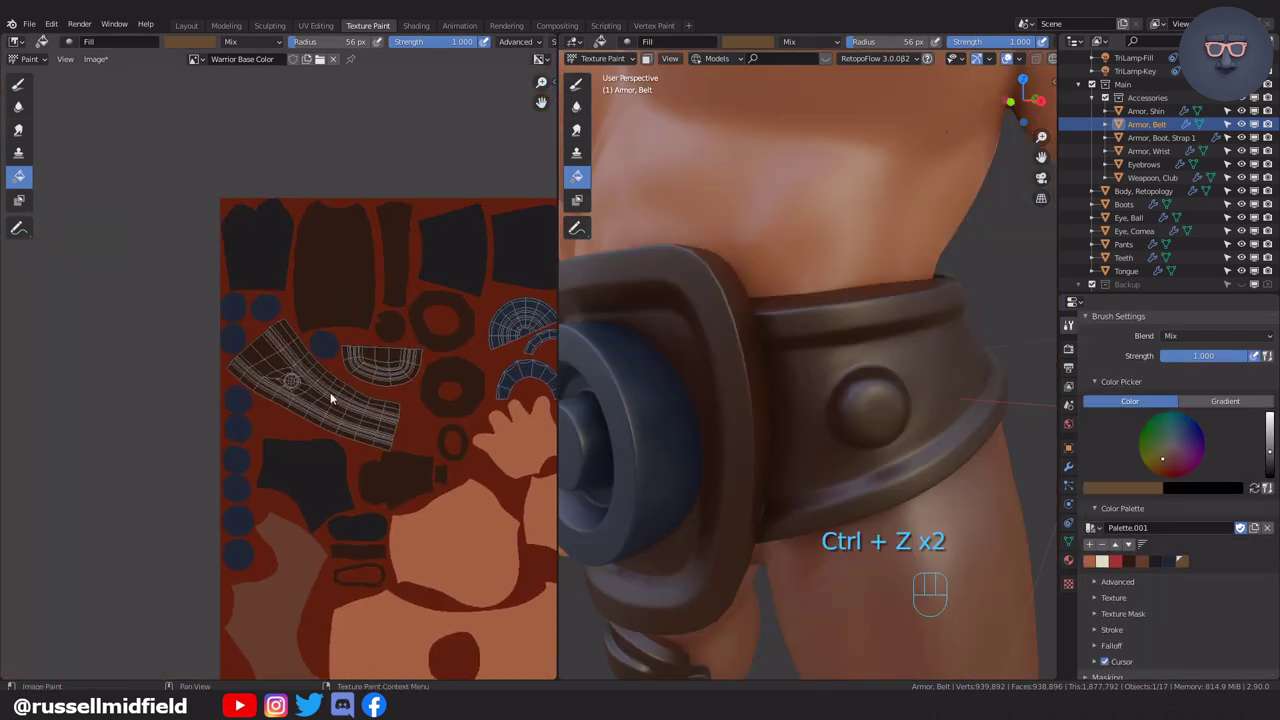
{"action": "scroll", "coordinate": [331, 399], "scroll_direction": "up", "scroll_amount": 8}
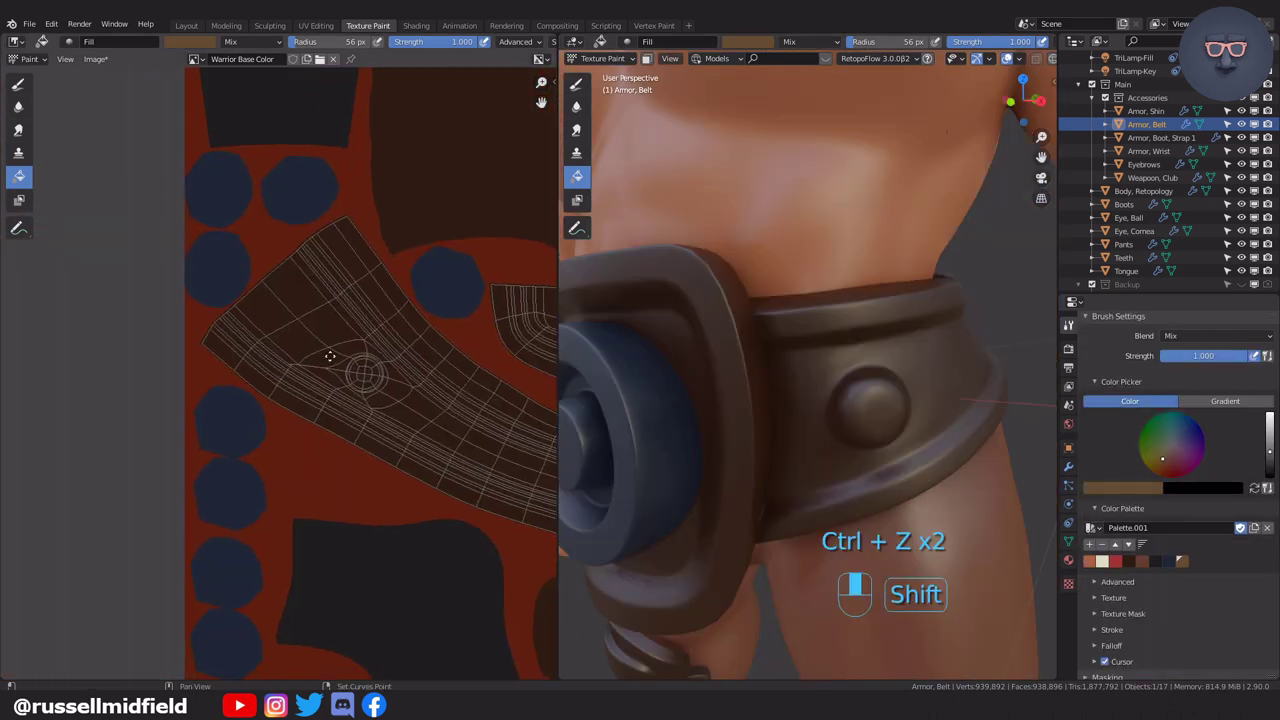
{"action": "left_click", "coordinate": [424, 366]}
{"action": "key", "text": "ctrl+z"}
- Switch to the TexDraw brush for the belt stud and set its falloff to Constant
{"action": "middle_click_drag", "start_coordinate": [428, 372], "coordinate": [314, 350], "text": "shift"}
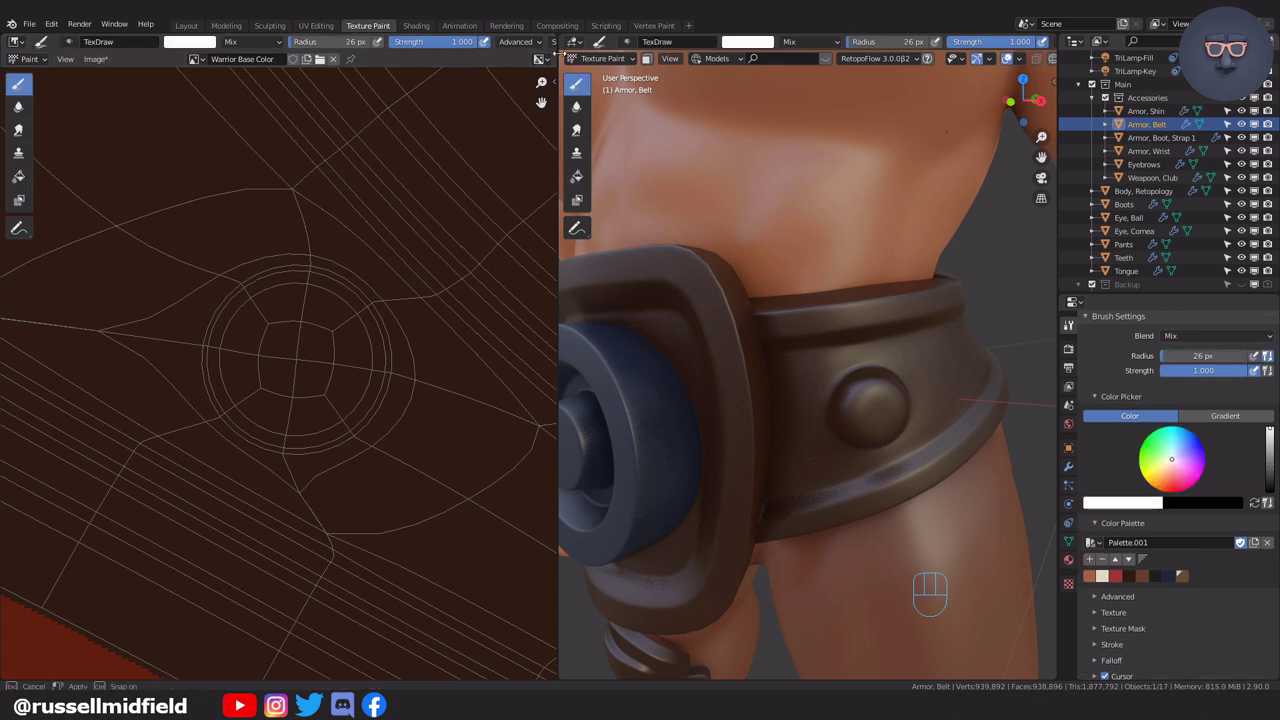
{"action": "left_click_drag", "start_coordinate": [558, 298], "coordinate": [670, 298]}
{"action": "left_click", "coordinate": [619, 42]}
{"action": "left_click", "coordinate": [598, 67]}
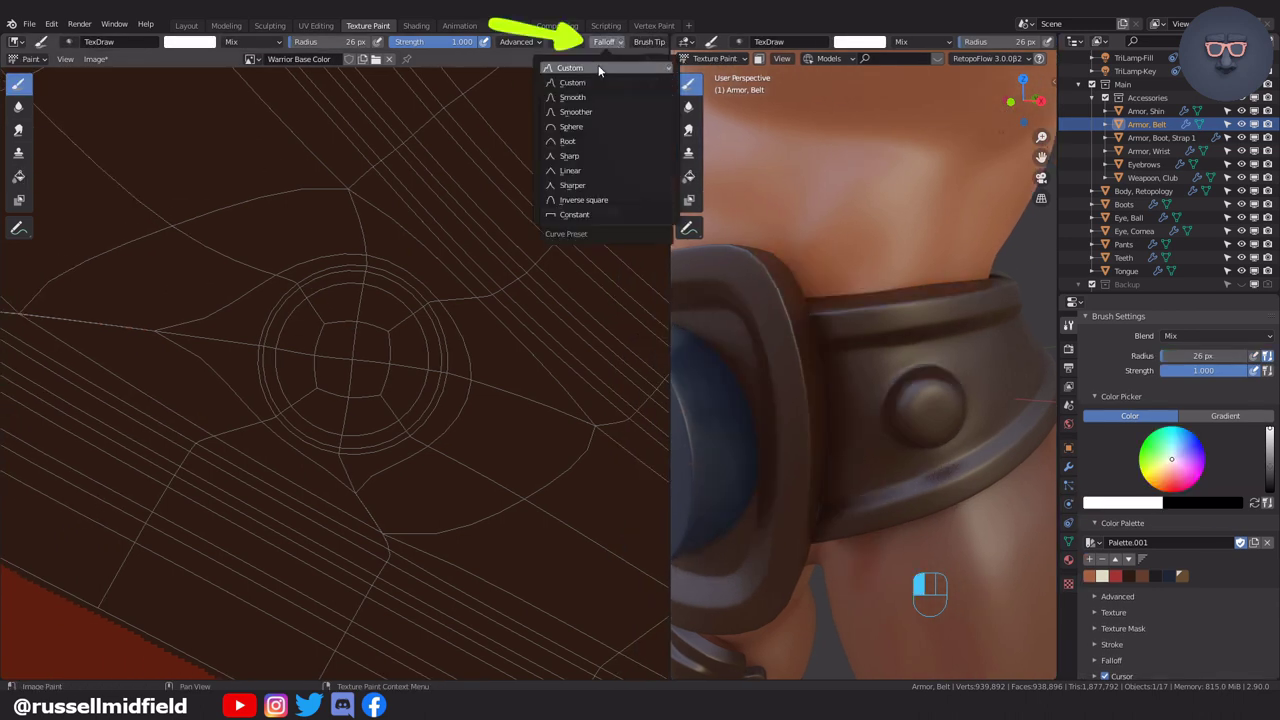
{"action": "left_click", "coordinate": [575, 216]}
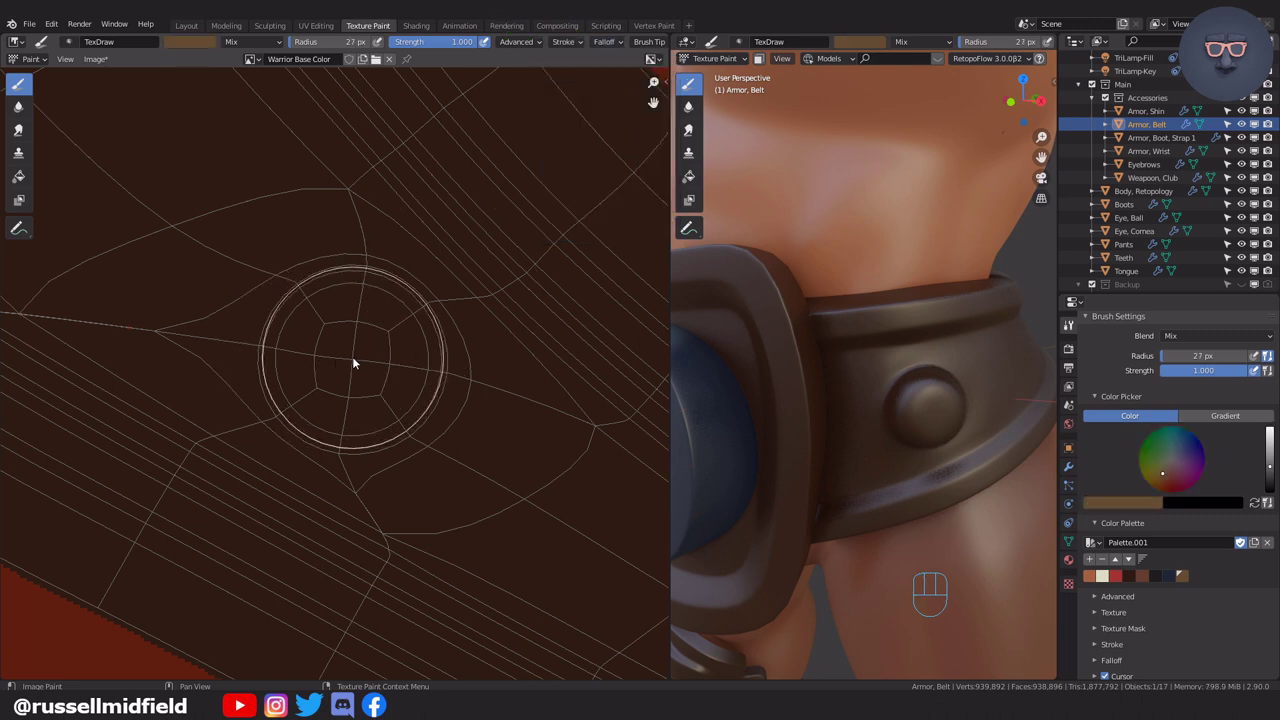
- Set the brush radius to 28 px and paint the belt's round stud golden brown with one centered dab
{"action": "left_click", "coordinate": [354, 360]}
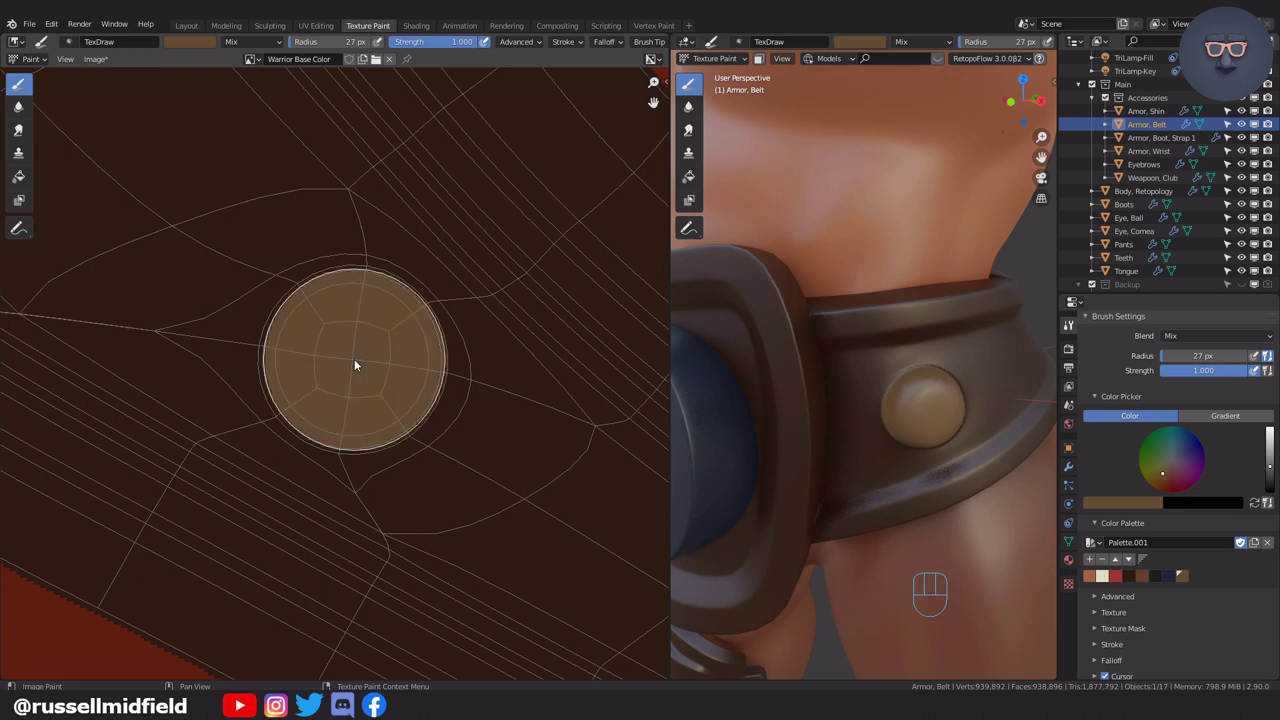
{"action": "key", "text": "ctrl+z"}
{"action": "key", "text": "f"}
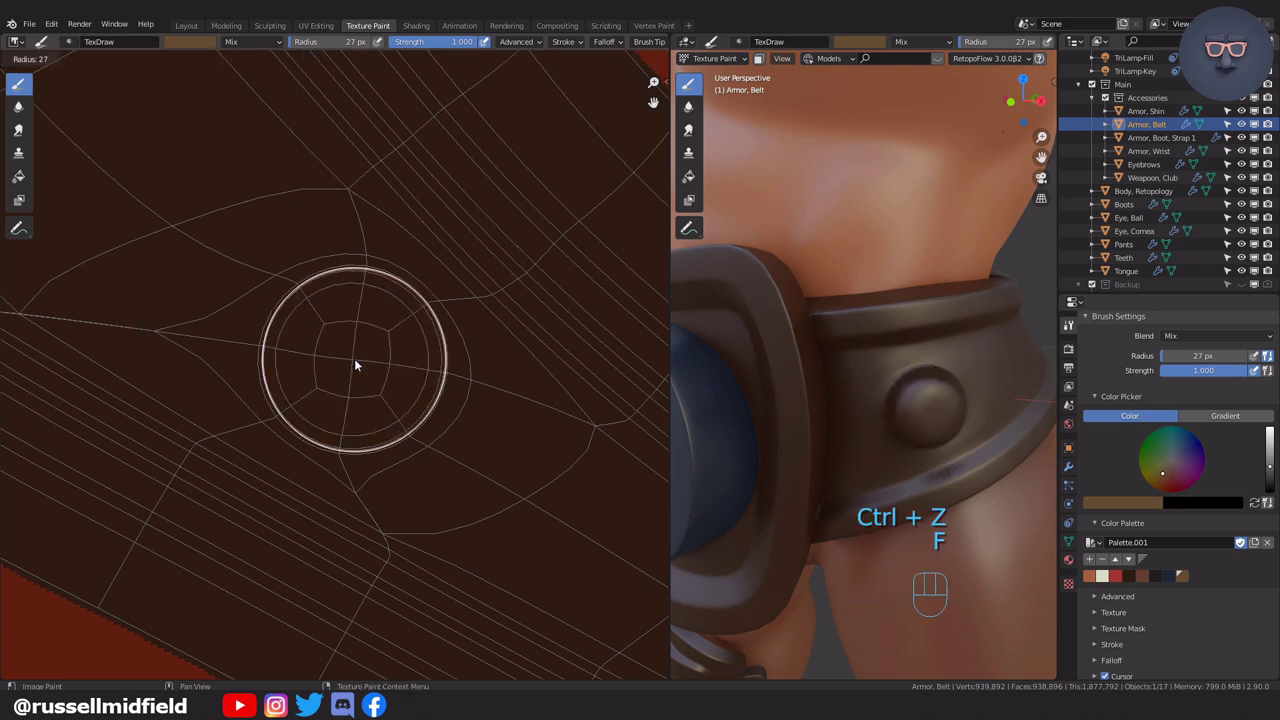
{"action": "key", "text": "f"}
{"action": "left_click", "coordinate": [355, 360]}
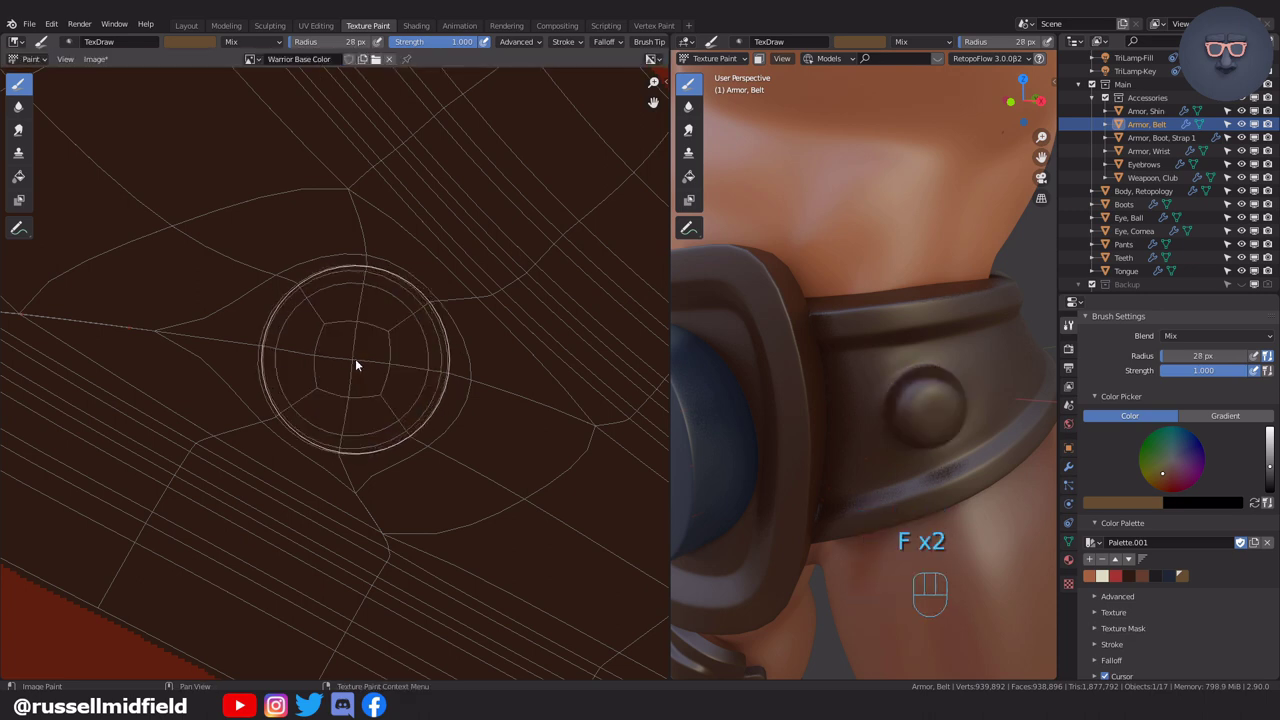
{"action": "key", "text": "f"}
{"action": "left_click", "coordinate": [355, 360]}
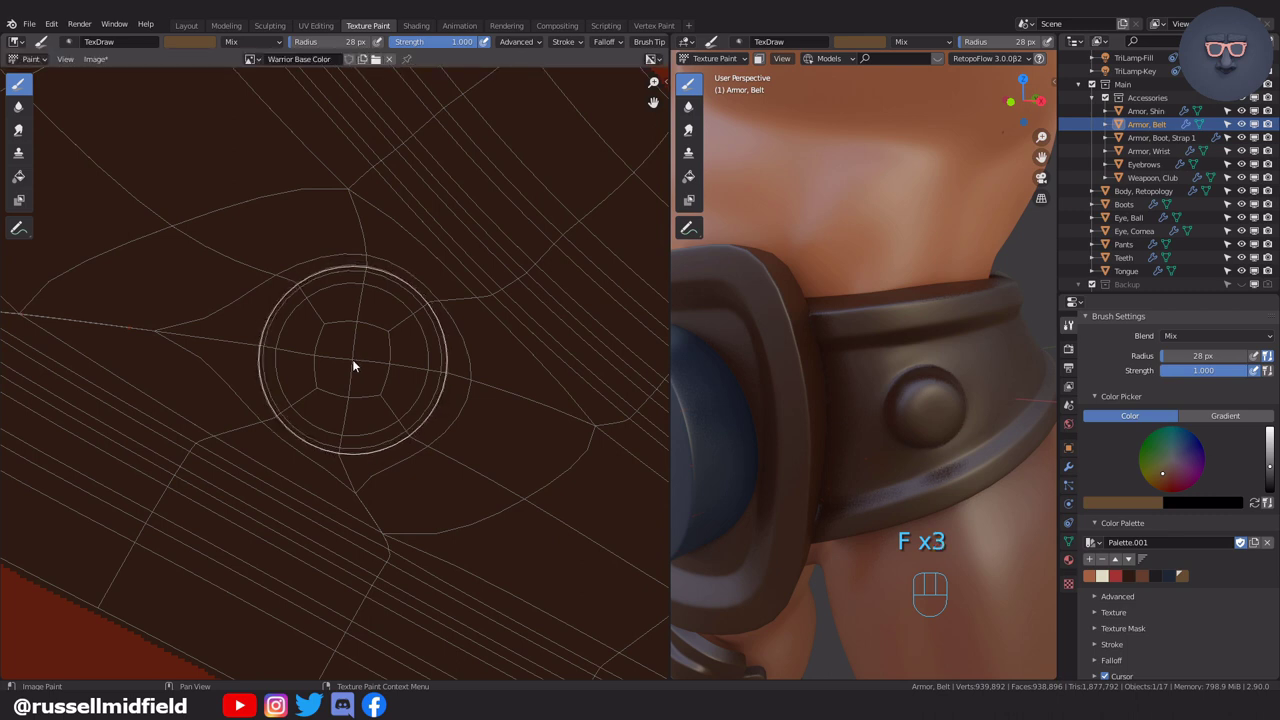
{"action": "left_click", "coordinate": [352, 359]}
- Paint the wrist armor's round stud golden brown with one centered dab at a 20 px brush radius
{"action": "mouse_move", "coordinate": [800, 415]}
{"action": "middle_mouse_down"}
{"action": "mouse_move", "coordinate": [731, 411]}
{"action": "mouse_move", "coordinate": [883, 427]}
{"action": "middle_mouse_up"}
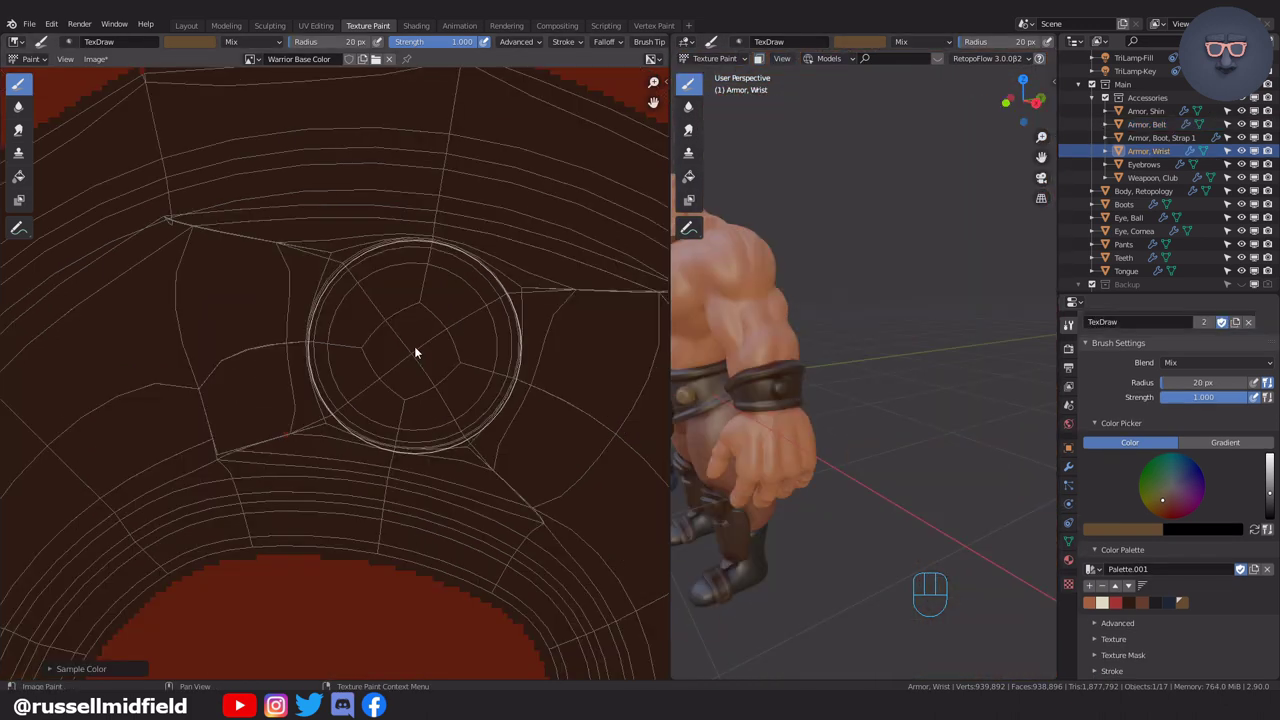
{"action": "left_click", "coordinate": [413, 349]}
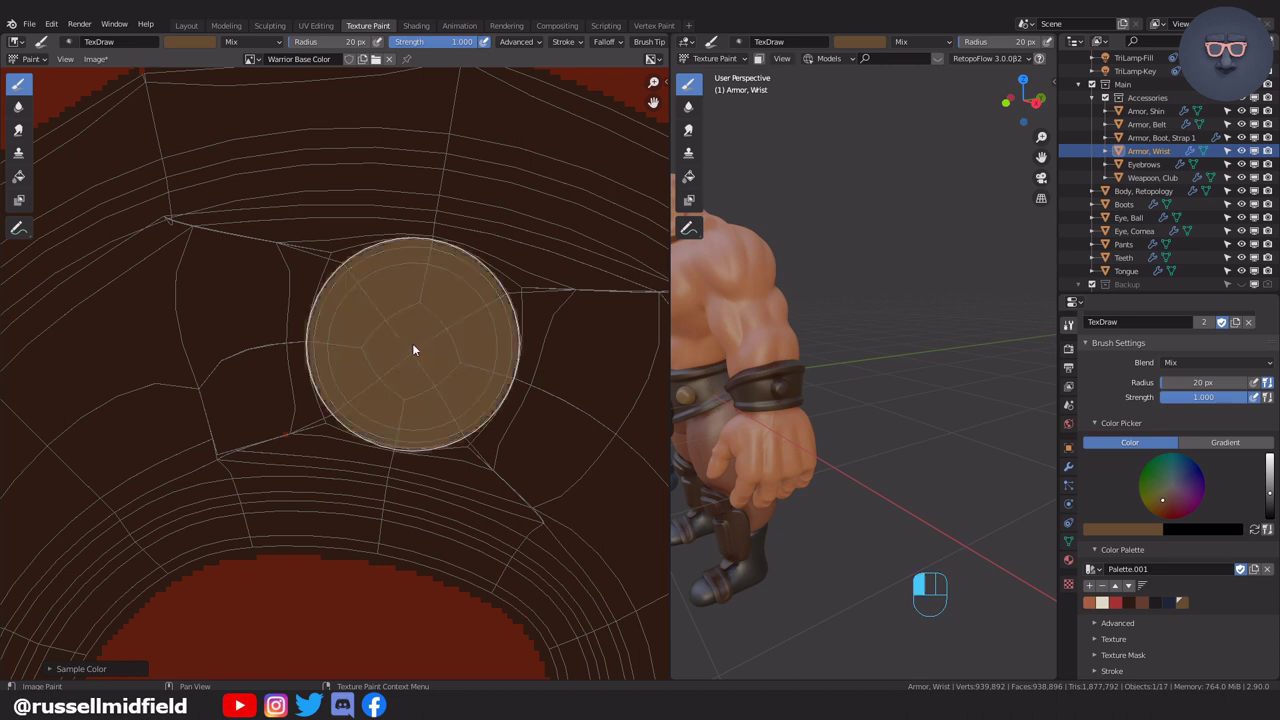
{"action": "scroll", "coordinate": [840, 430], "scroll_direction": "up", "scroll_amount": 3}
{"action": "scroll", "coordinate": [880, 428], "scroll_direction": "up", "scroll_amount": 5}
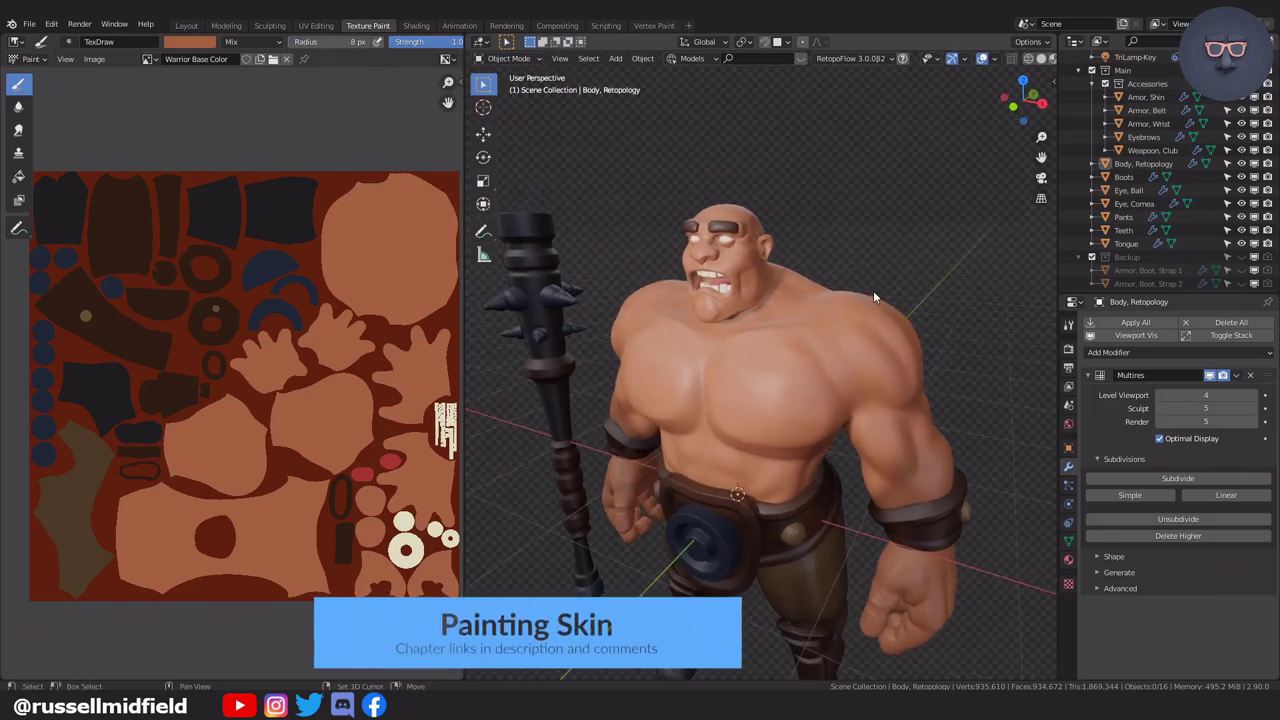
- Select the warrior's body and put it into Texture Paint mode, ready for painting the skin of the face
{"action": "left_click", "coordinate": [867, 309]}
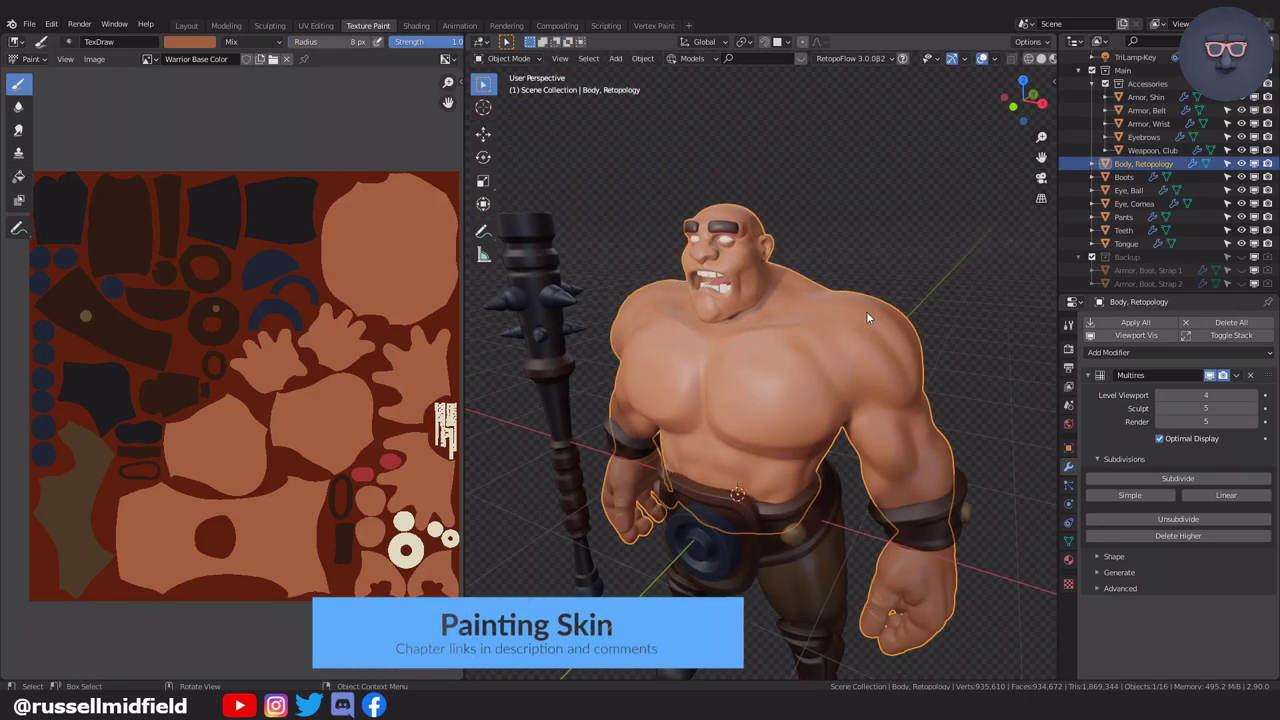
{"action": "left_click", "coordinate": [508, 58]}
{"action": "left_click", "coordinate": [538, 150]}
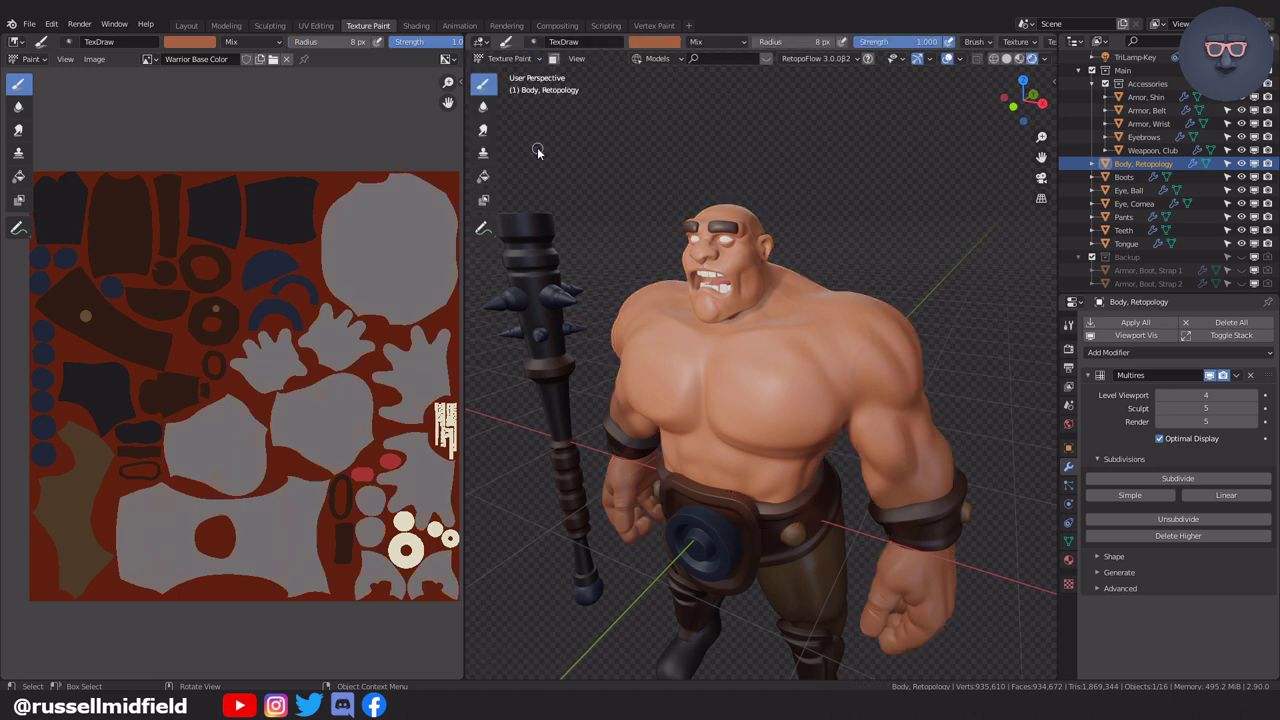
{"action": "middle_click_drag", "start_coordinate": [832, 203], "coordinate": [802, 197]}
{"action": "scroll", "coordinate": [802, 197], "scroll_direction": "up", "scroll_amount": 8}
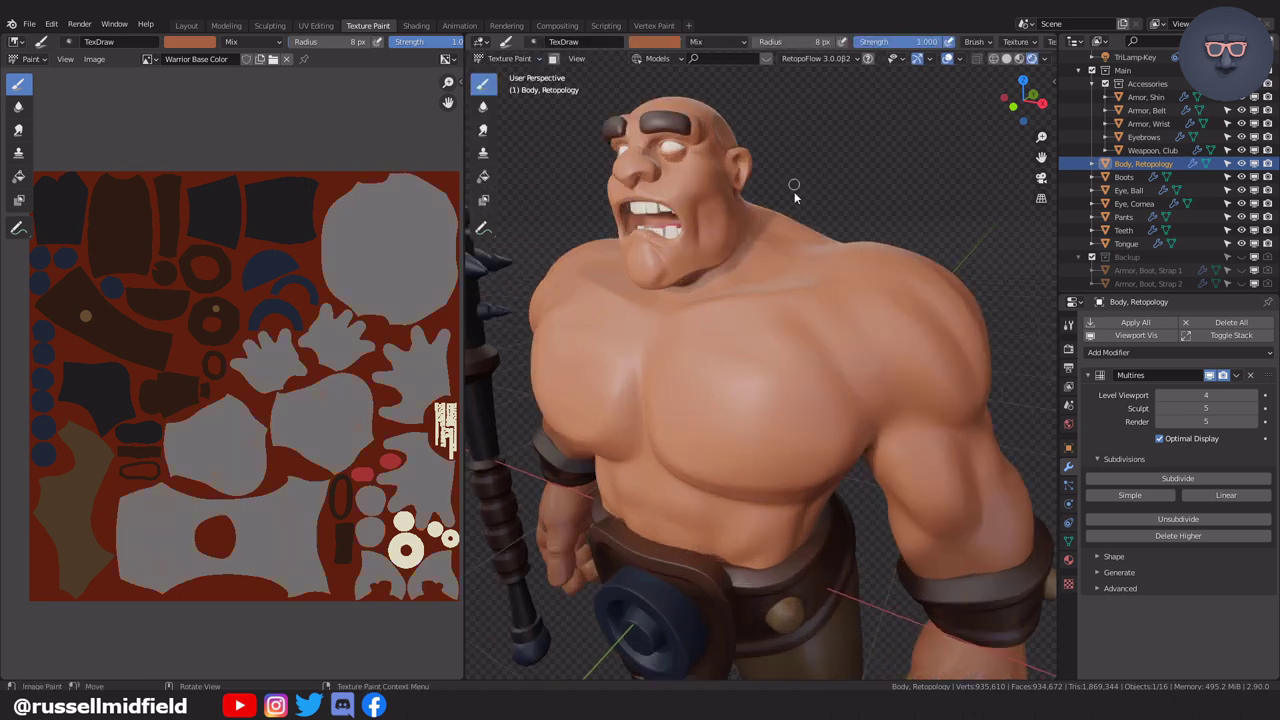
{"action": "mouse_move", "coordinate": [850, 313]}
{"action": "middle_mouse_down"}
{"action": "mouse_move", "coordinate": [868, 300]}
{"action": "mouse_move", "coordinate": [868, 314]}
{"action": "middle_mouse_up"}
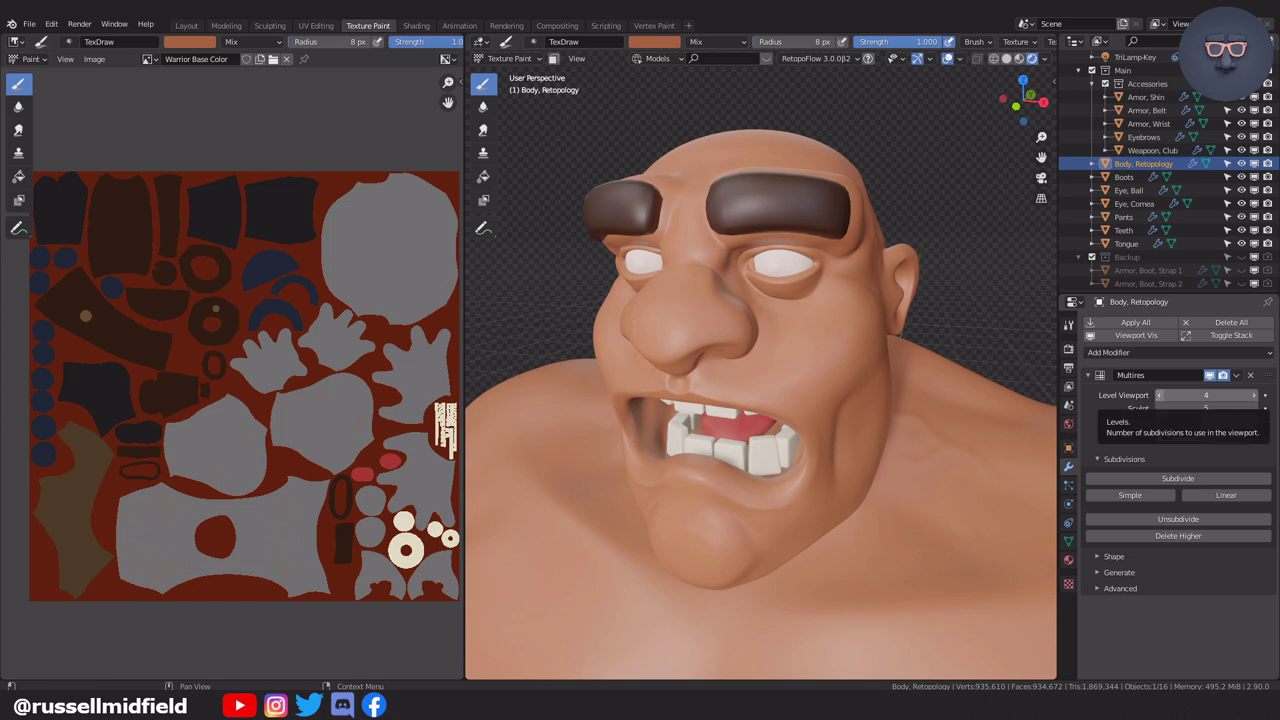
- Lower the viewport subdivision level of the body's Multires modifier to 2
{"action": "left_click", "coordinate": [1158, 396]}
{"action": "left_click", "coordinate": [1158, 396]}
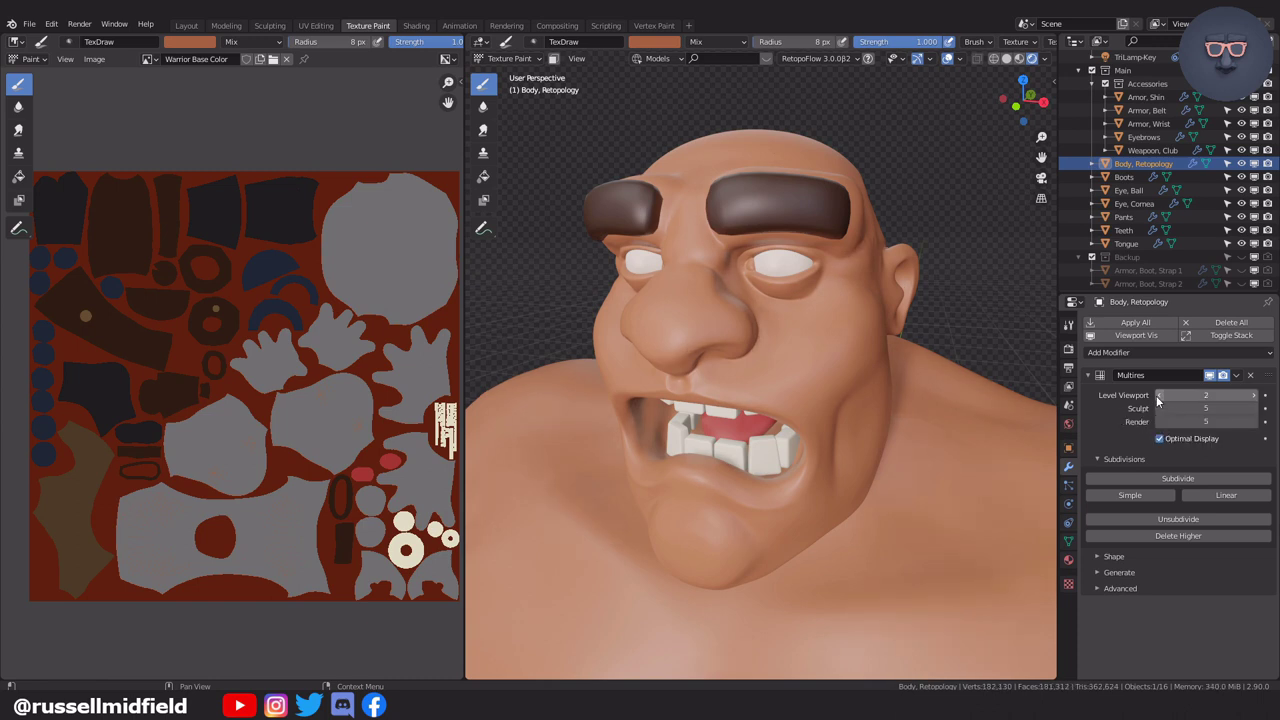
- Load the red palette color into the TexDraw brush and set the brush radius to 51 px
{"action": "left_click", "coordinate": [1068, 325]}
{"action": "scroll", "coordinate": [1191, 463], "scroll_direction": "down", "scroll_amount": 6}
{"action": "left_click", "coordinate": [1116, 576]}
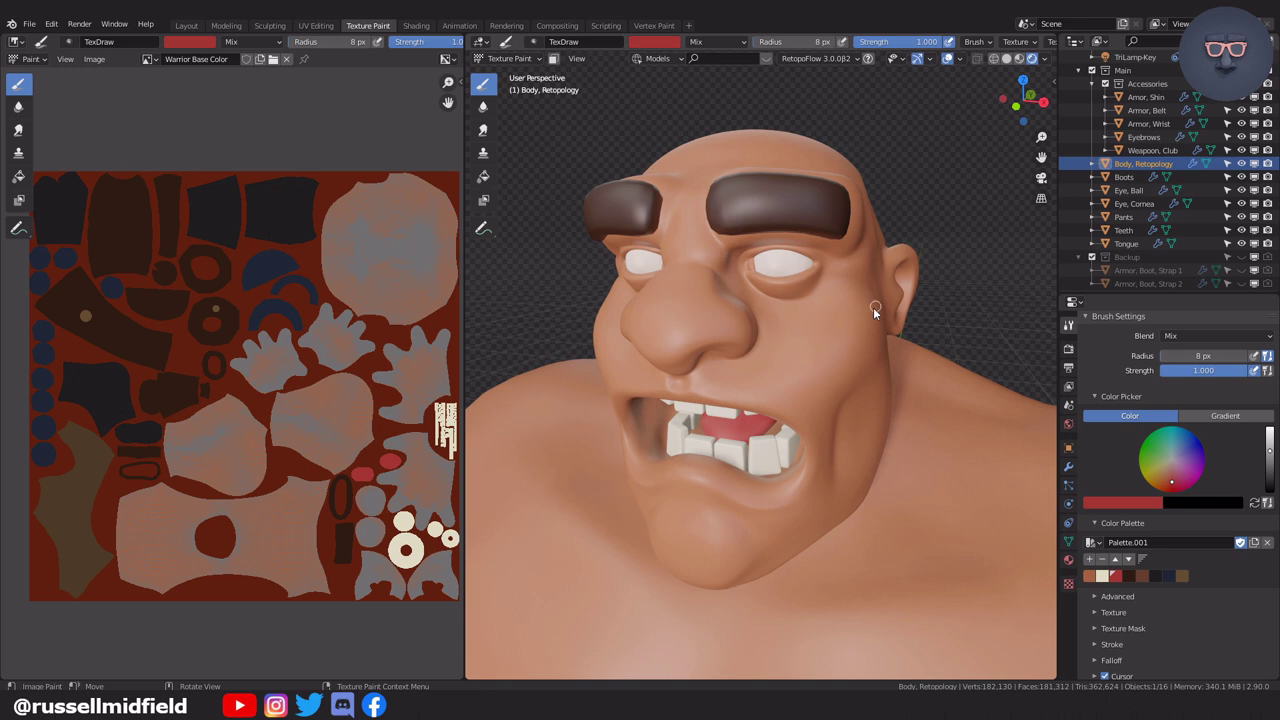
{"action": "key", "text": "f"}
{"action": "left_click", "coordinate": [820, 332]}
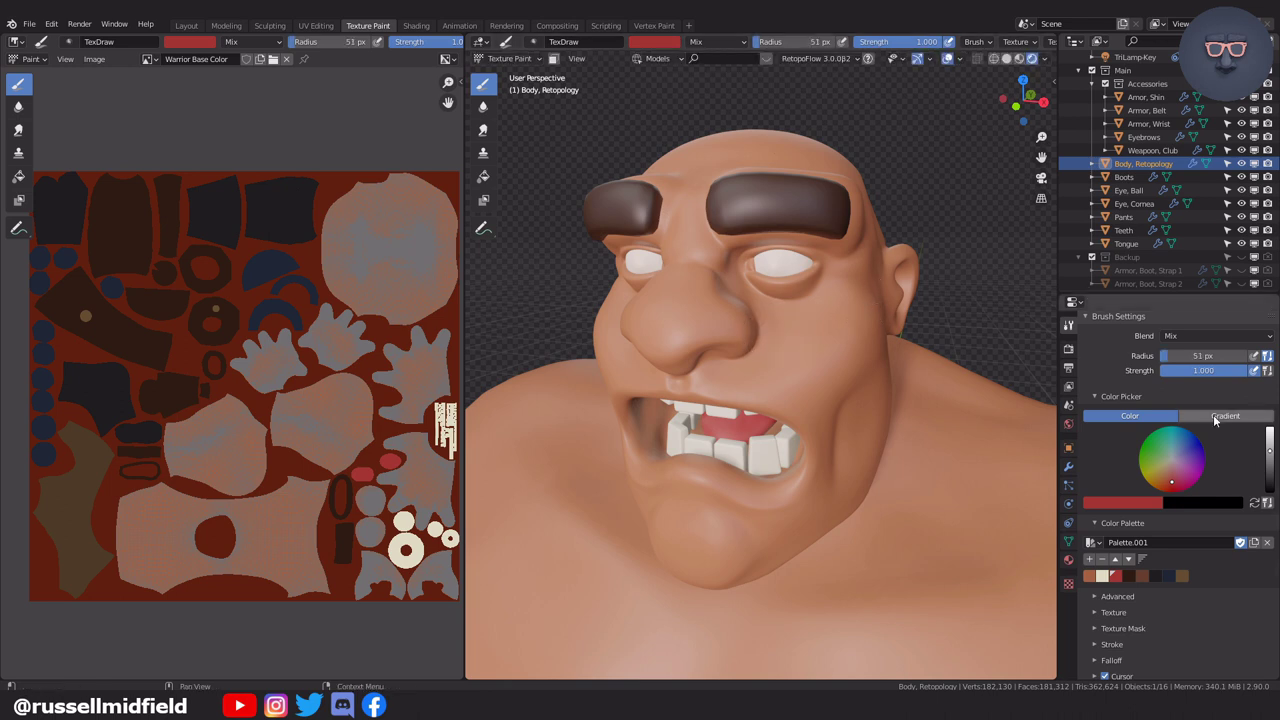
- Switch the brush falloff to Custom and lower the curve's start and second point, to about 0.14 for the latter, for a soft, weak stroke
{"action": "middle_click_drag", "start_coordinate": [920, 306], "coordinate": [876, 460]}
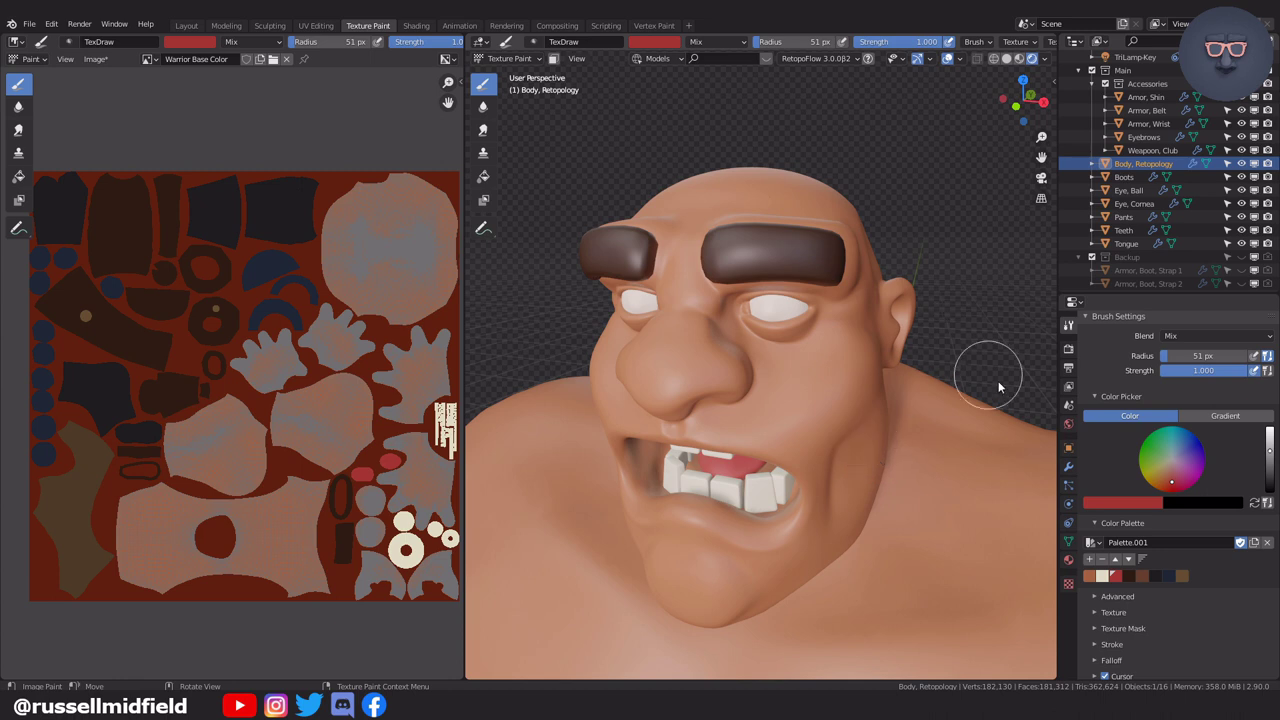
{"action": "scroll", "coordinate": [1236, 484], "scroll_direction": "down", "scroll_amount": 5}
{"action": "scroll", "coordinate": [1233, 482], "scroll_direction": "down", "scroll_amount": 1}
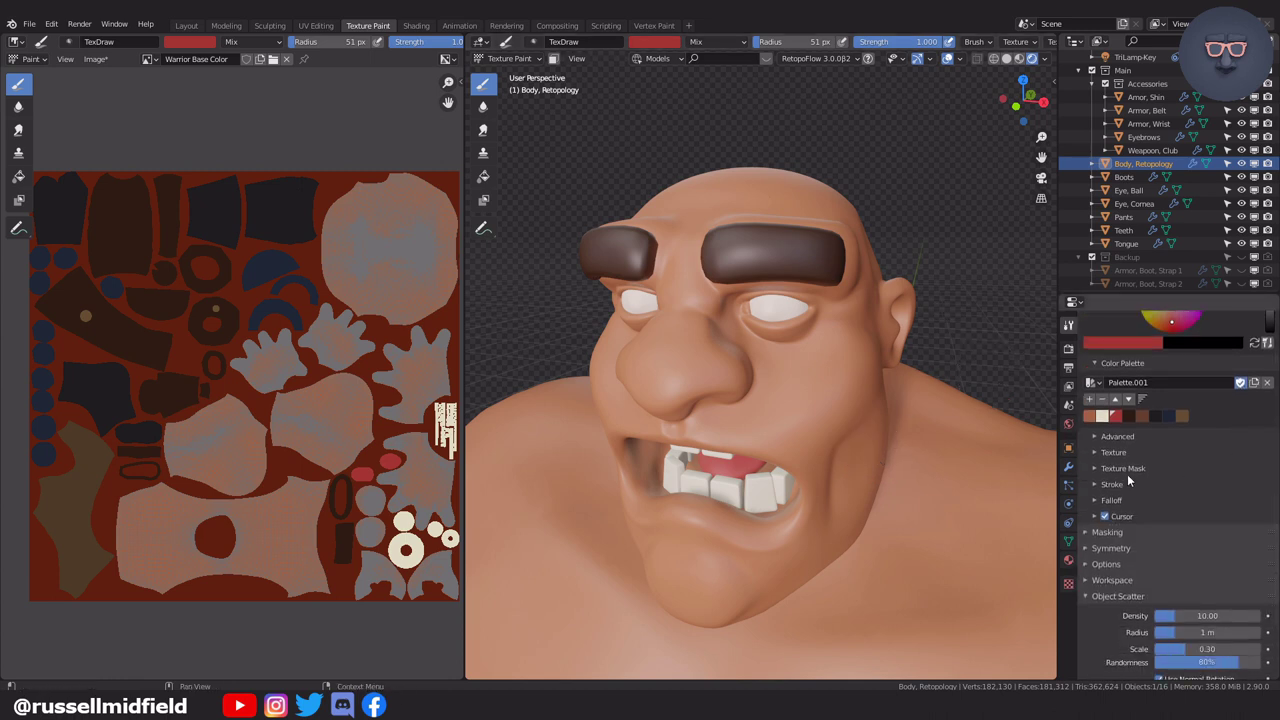
{"action": "left_click", "coordinate": [1096, 484]}
{"action": "scroll", "coordinate": [1095, 483], "scroll_direction": "down", "scroll_amount": 5}
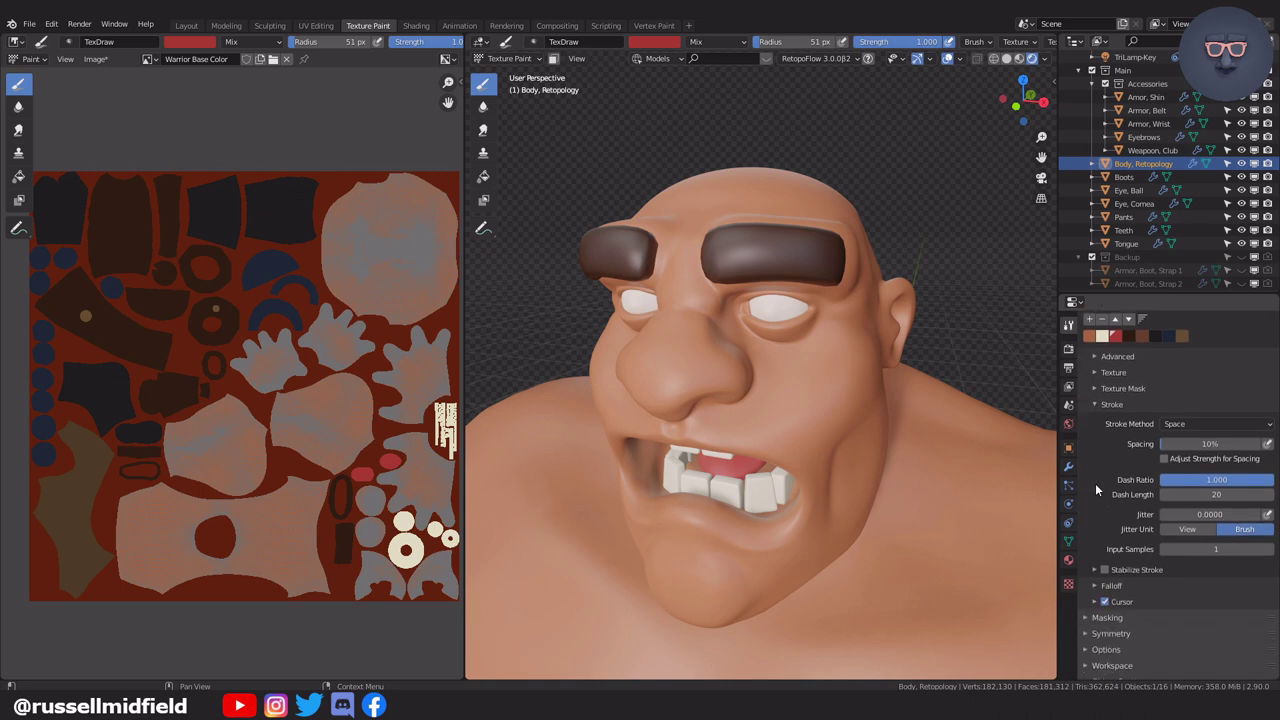
{"action": "left_click", "coordinate": [1094, 505]}
{"action": "scroll", "coordinate": [1110, 470], "scroll_direction": "down", "scroll_amount": 4}
{"action": "left_click", "coordinate": [1143, 419]}
{"action": "left_click", "coordinate": [1113, 433]}
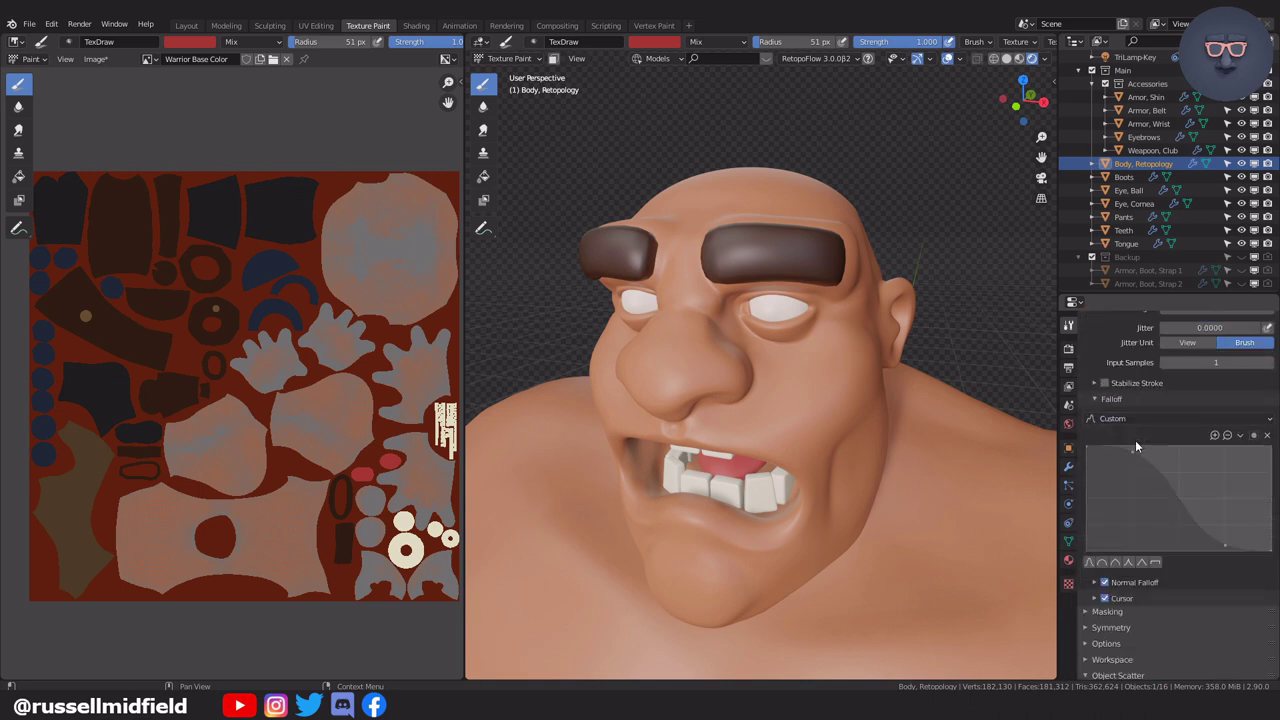
{"action": "left_click_drag", "start_coordinate": [1086, 458], "coordinate": [1086, 524]}
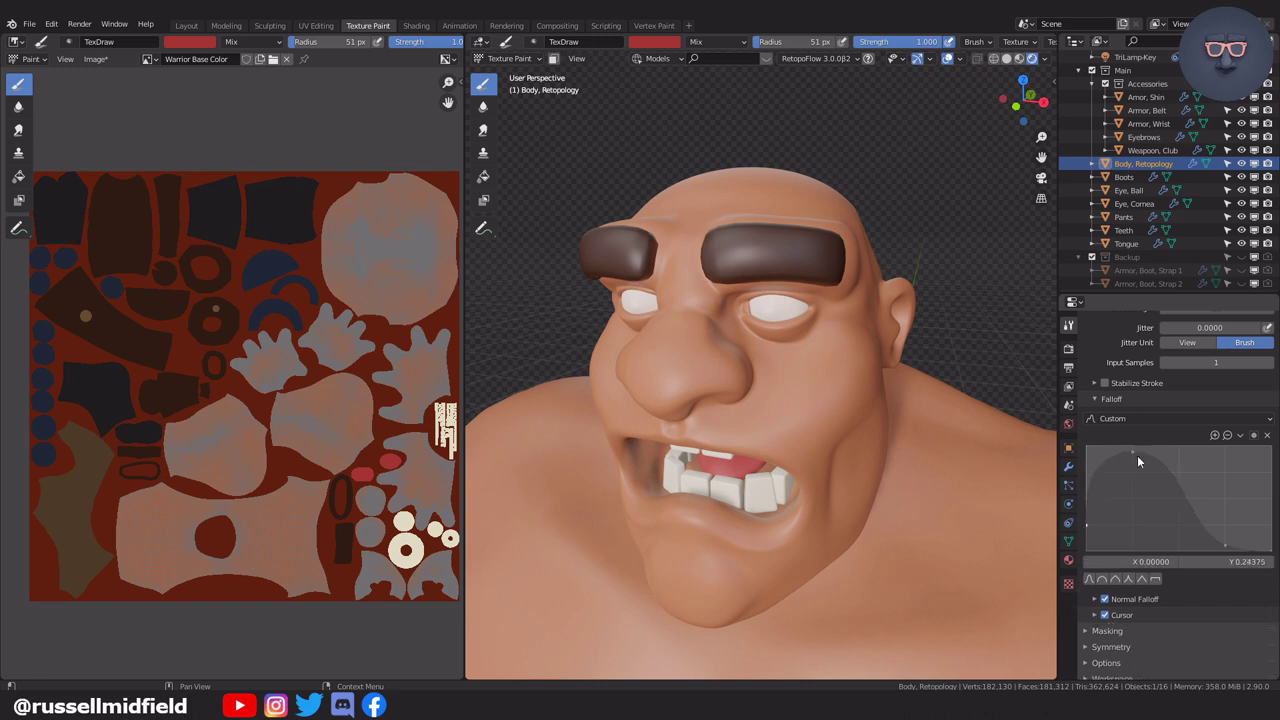
{"action": "left_click_drag", "start_coordinate": [1136, 454], "coordinate": [1135, 528]}
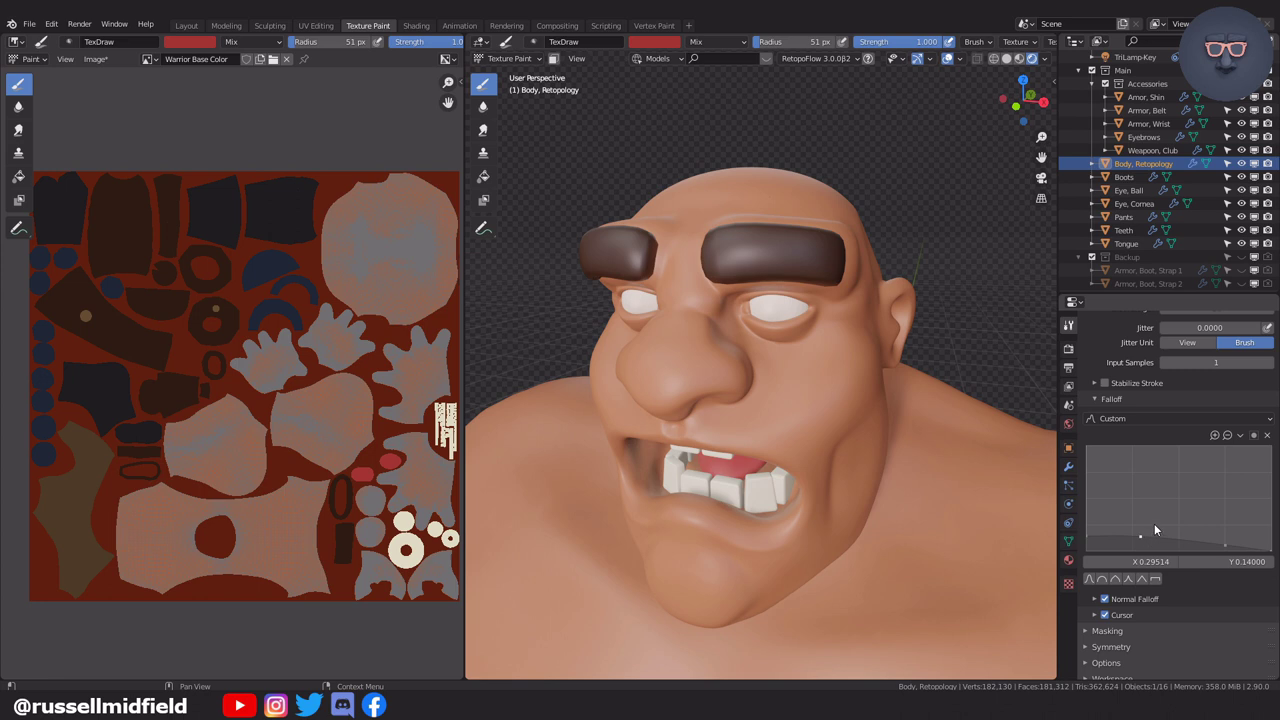
- Turn on X mirroring for painting and build up soft red over the nose, cheeks and ears, using a 42 px radius around the ear
{"action": "scroll", "coordinate": [1155, 530], "scroll_direction": "down", "scroll_amount": 5}
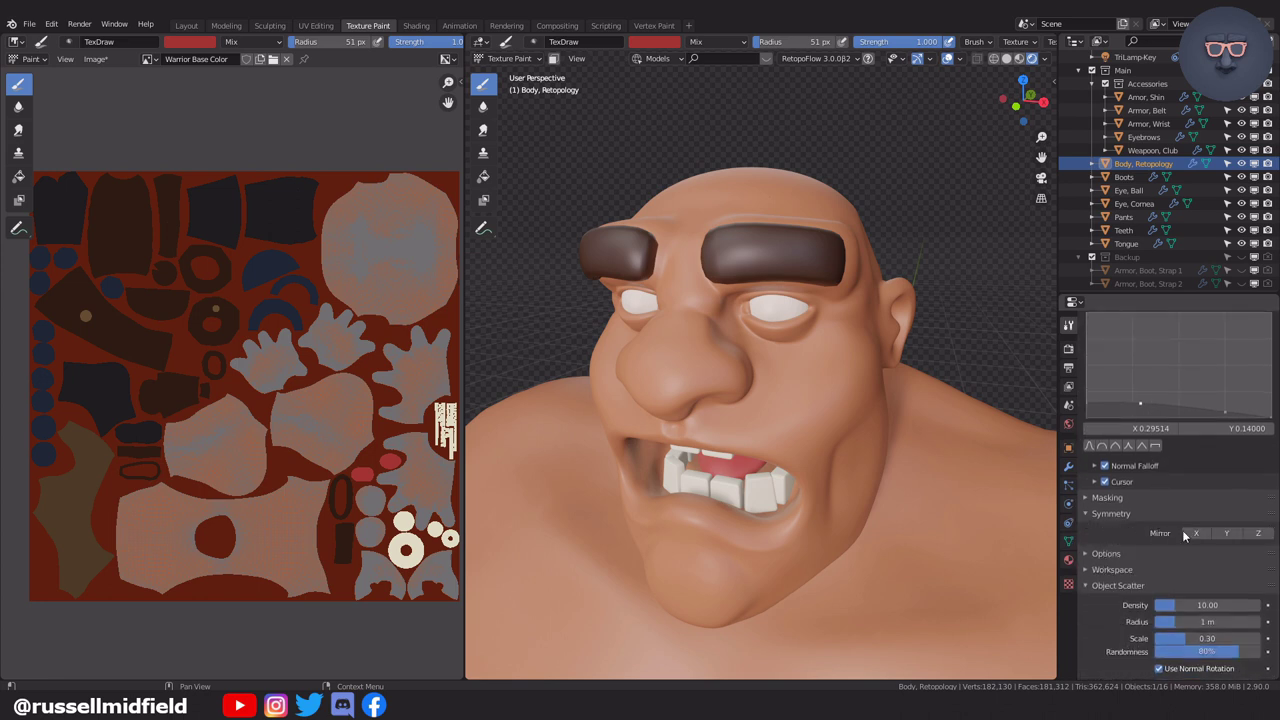
{"action": "scroll", "coordinate": [1134, 485], "scroll_direction": "up", "scroll_amount": 6}
{"action": "scroll", "coordinate": [1134, 485], "scroll_direction": "up", "scroll_amount": 15}
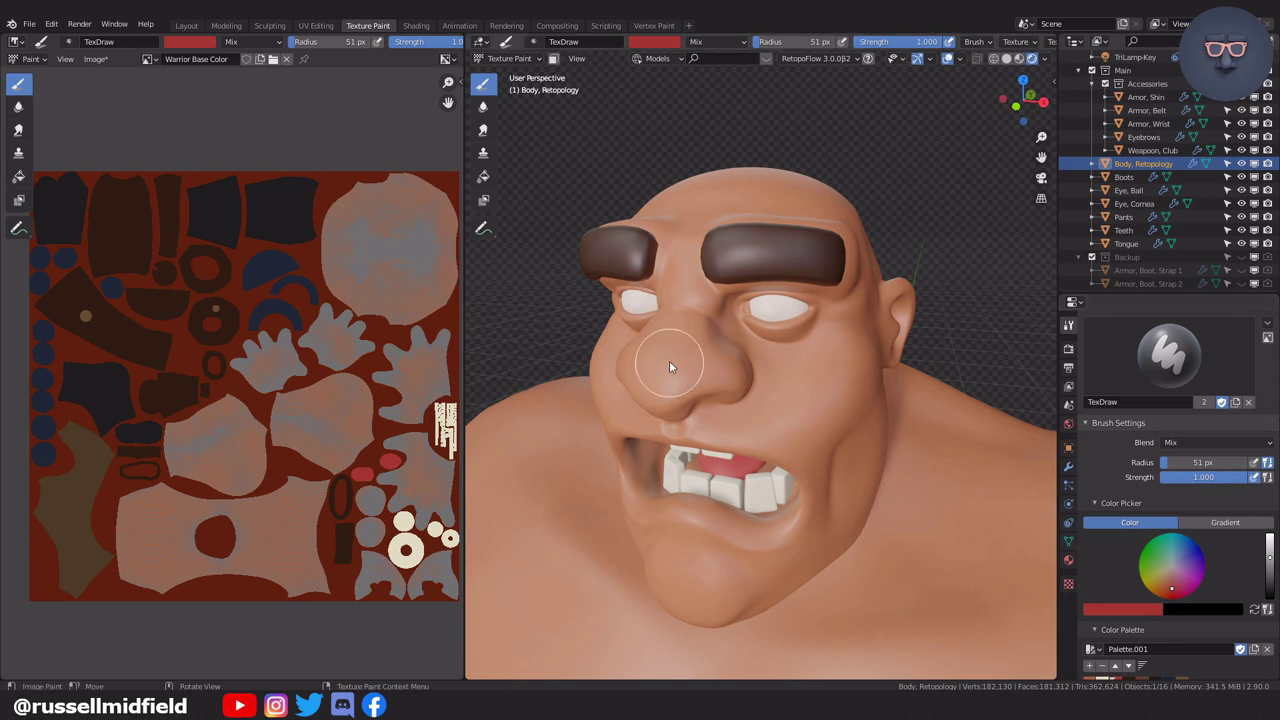
{"action": "mouse_move", "coordinate": [811, 397]}
{"action": "middle_mouse_down"}
{"action": "mouse_move", "coordinate": [618, 347]}
{"action": "mouse_move", "coordinate": [751, 378]}
{"action": "mouse_move", "coordinate": [736, 304]}
{"action": "mouse_move", "coordinate": [756, 182]}
{"action": "middle_mouse_up"}
{"action": "mouse_move", "coordinate": [866, 265]}
{"action": "middle_mouse_down"}
{"action": "mouse_move", "coordinate": [800, 353]}
{"action": "mouse_move", "coordinate": [676, 262]}
{"action": "mouse_move", "coordinate": [677, 395]}
{"action": "mouse_move", "coordinate": [777, 386]}
{"action": "mouse_move", "coordinate": [806, 417]}
{"action": "mouse_move", "coordinate": [815, 404]}
{"action": "middle_mouse_up"}
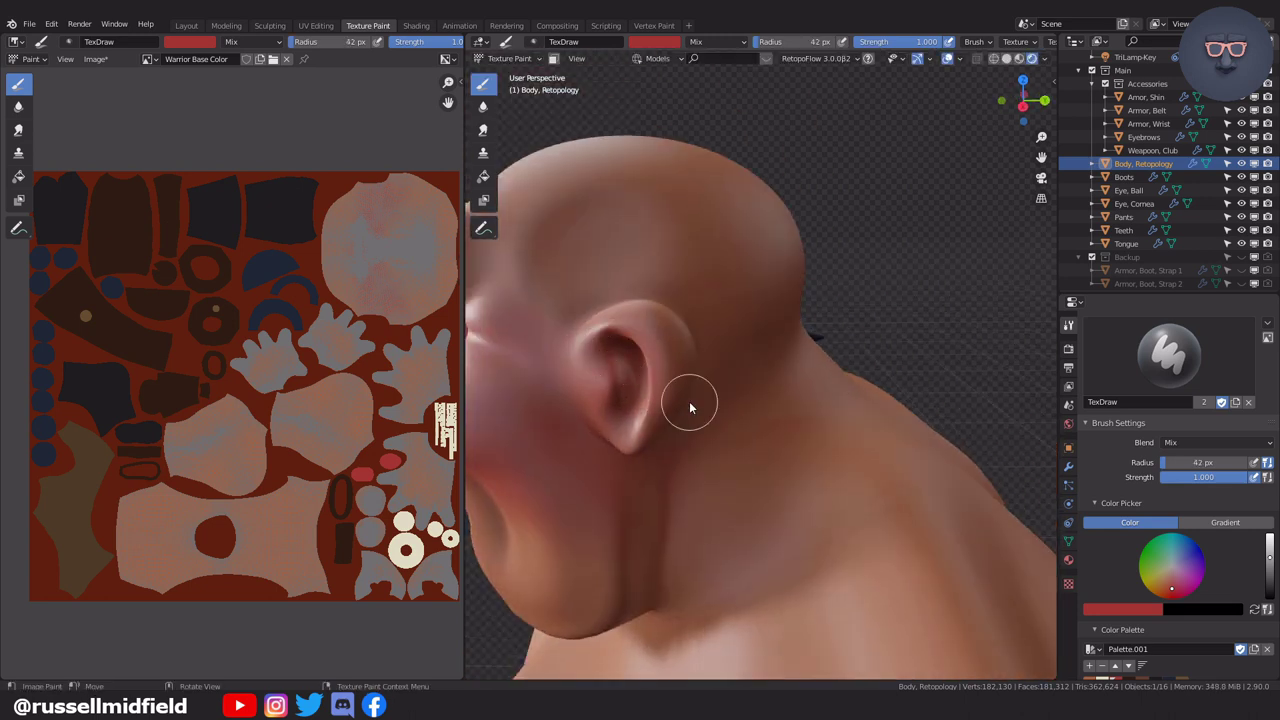
- Switch to the cream palette color and lighten the brow and forehead with a 64 px brush radius
{"action": "mouse_move", "coordinate": [694, 346]}
{"action": "middle_mouse_down"}
{"action": "mouse_move", "coordinate": [872, 360]}
{"action": "mouse_move", "coordinate": [820, 380]}
{"action": "mouse_move", "coordinate": [840, 468]}
{"action": "middle_mouse_up"}
{"action": "scroll", "coordinate": [1153, 585], "scroll_direction": "down", "scroll_amount": 2}
{"action": "left_click", "coordinate": [1103, 602]}
{"action": "scroll", "coordinate": [830, 463], "scroll_direction": "up", "scroll_amount": 4}
{"action": "key", "text": "f"}
{"action": "left_click", "coordinate": [760, 325]}
{"action": "key", "text": "f"}
{"action": "left_click", "coordinate": [632, 321]}
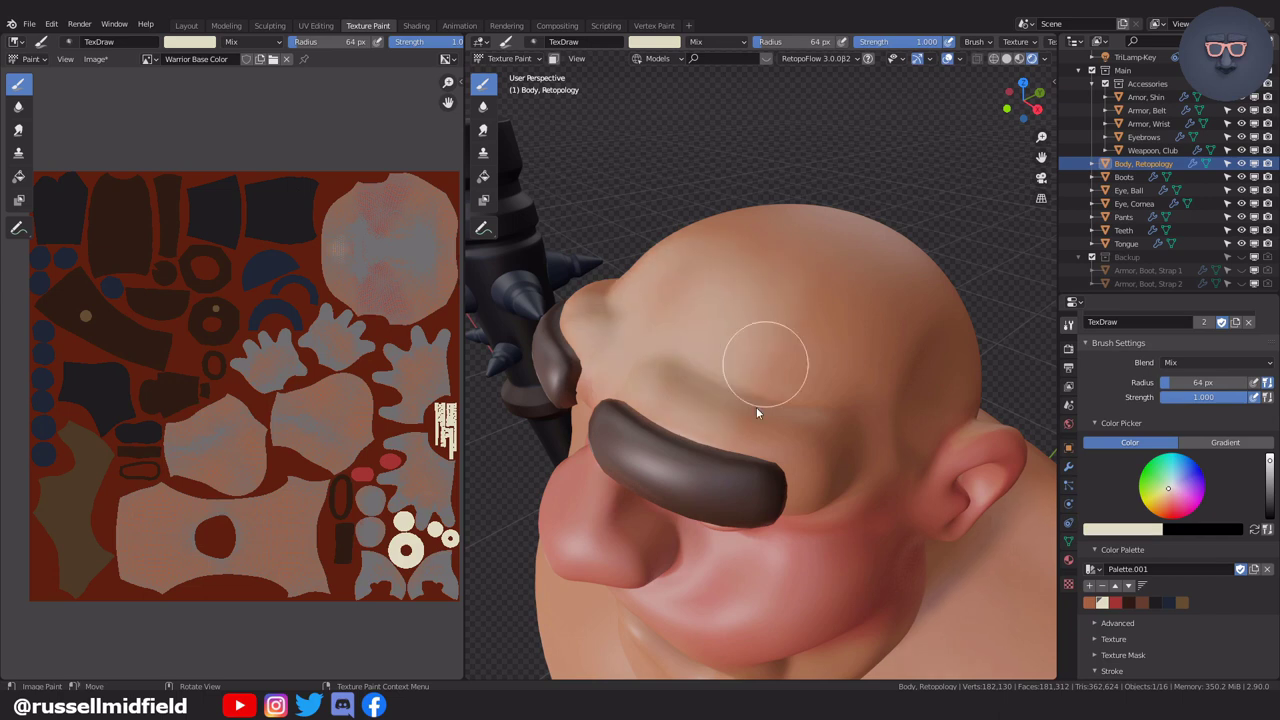
- Extend the cream tint over the crown and sides of the head, using brush radii of 111 px and 83 px
{"action": "middle_click_drag", "start_coordinate": [792, 372], "coordinate": [717, 408]}
{"action": "key", "text": "f"}
{"action": "left_click", "coordinate": [710, 285]}
{"action": "middle_click_drag", "start_coordinate": [710, 285], "coordinate": [766, 336]}
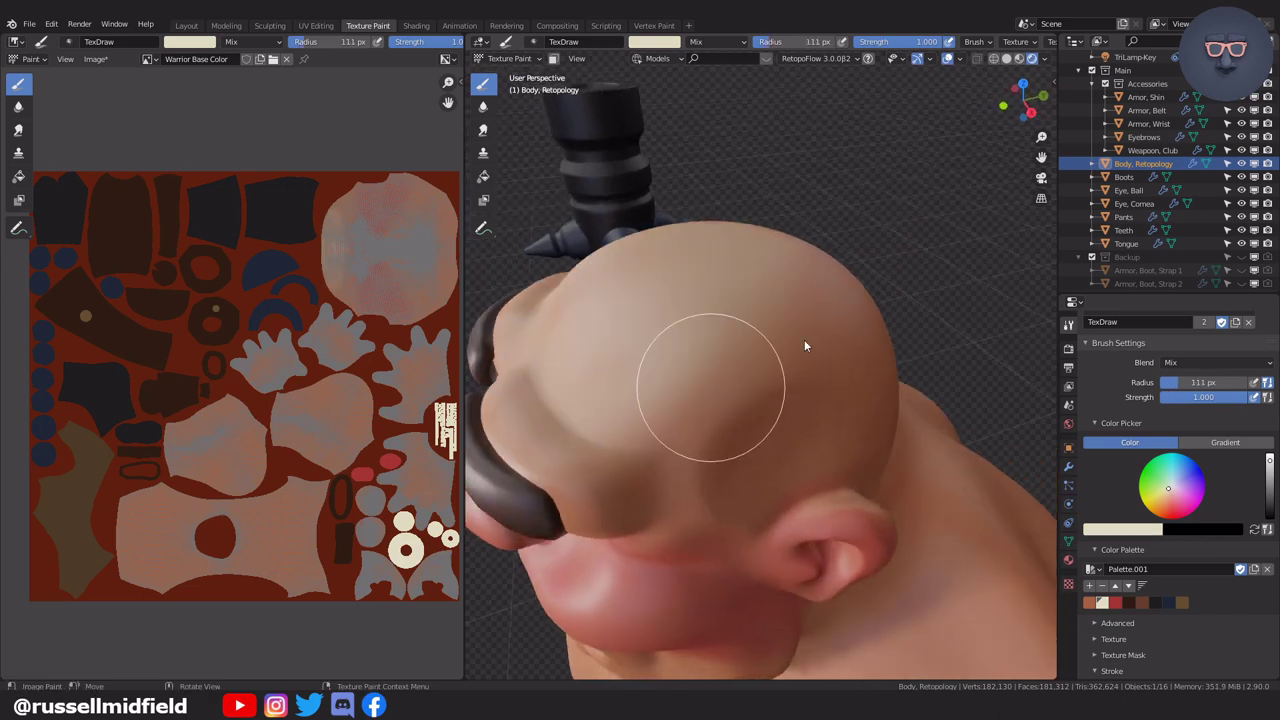
{"action": "key", "text": "f"}
{"action": "mouse_move", "coordinate": [799, 414]}
{"action": "middle_mouse_down"}
{"action": "mouse_move", "coordinate": [735, 275]}
{"action": "mouse_move", "coordinate": [832, 304]}
{"action": "mouse_move", "coordinate": [857, 268]}
{"action": "mouse_move", "coordinate": [774, 331]}
{"action": "mouse_move", "coordinate": [800, 306]}
{"action": "mouse_move", "coordinate": [808, 406]}
{"action": "middle_mouse_up"}
{"action": "left_click", "coordinate": [726, 263]}
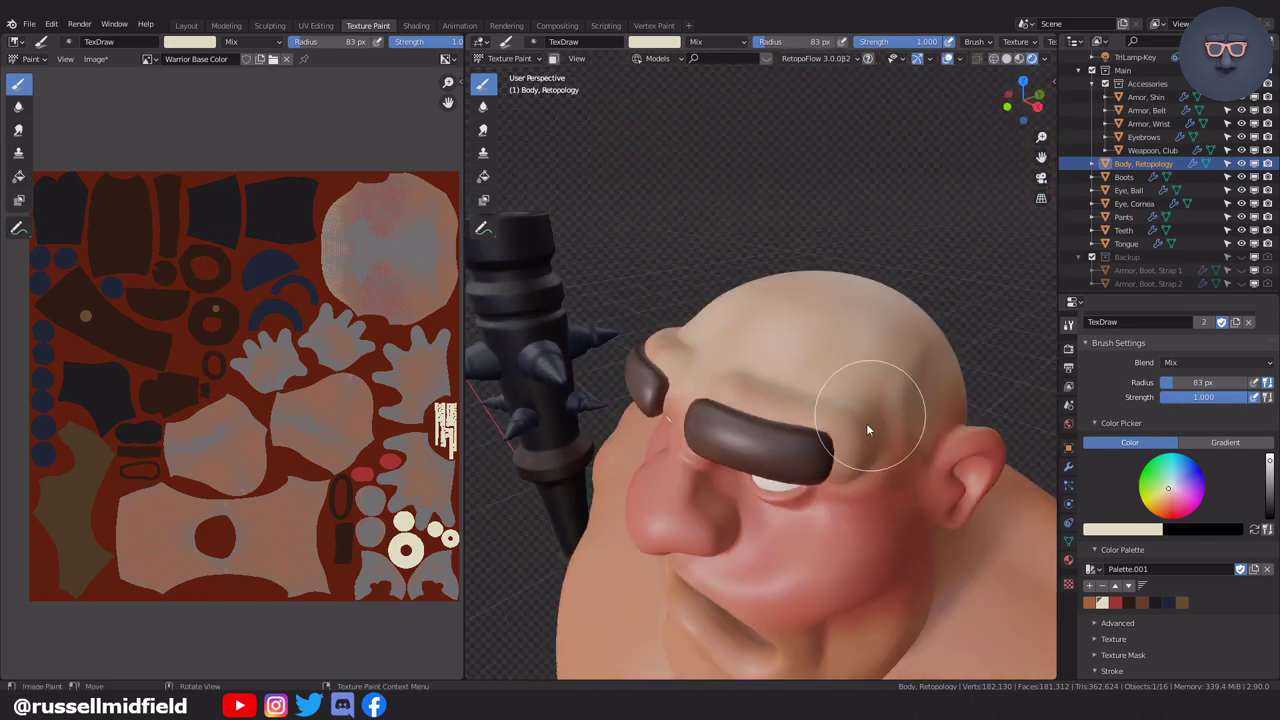
- Switch to the near-black palette color and start painting a beard shadow over the lower cheek and jaw
{"action": "middle_click_drag", "start_coordinate": [847, 466], "coordinate": [823, 308]}
{"action": "middle_click_drag", "start_coordinate": [853, 262], "coordinate": [1035, 482]}
{"action": "left_click", "coordinate": [1161, 603]}
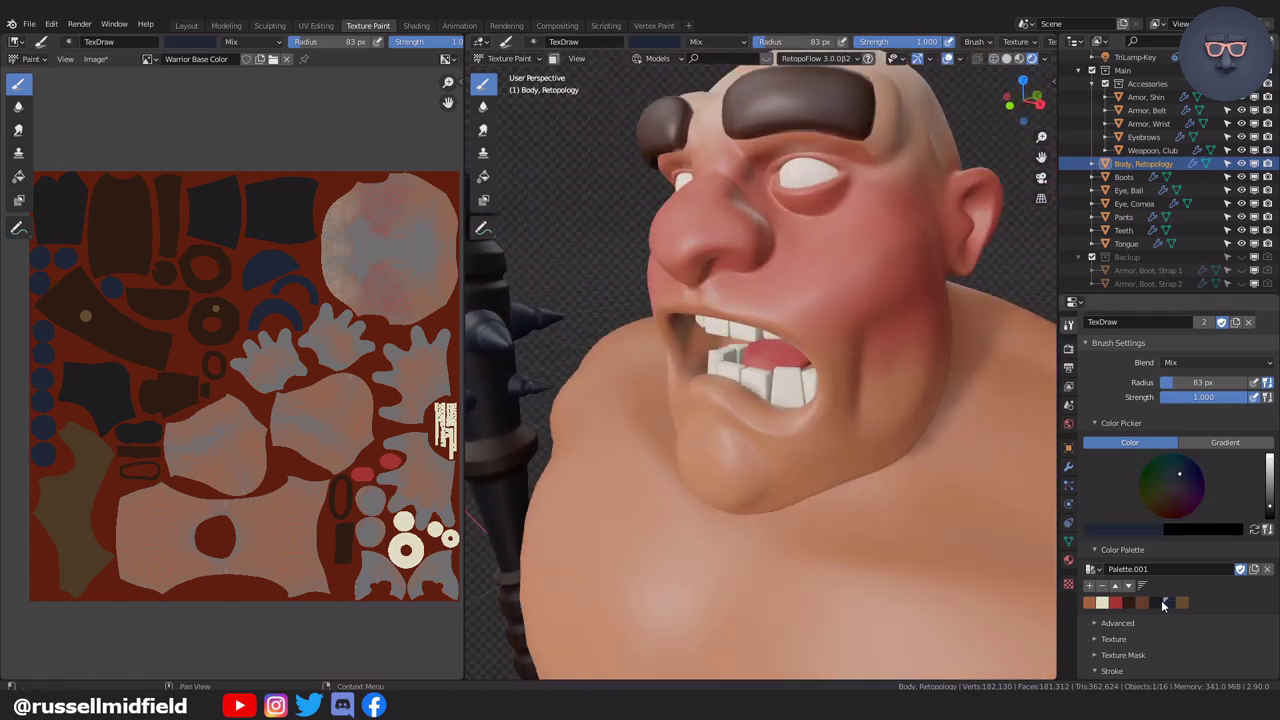
{"action": "left_click", "coordinate": [1157, 602]}
{"action": "mouse_move", "coordinate": [862, 430]}
{"action": "middle_mouse_down"}
{"action": "mouse_move", "coordinate": [806, 422]}
{"action": "mouse_move", "coordinate": [783, 380]}
{"action": "mouse_move", "coordinate": [783, 412]}
{"action": "middle_mouse_up"}
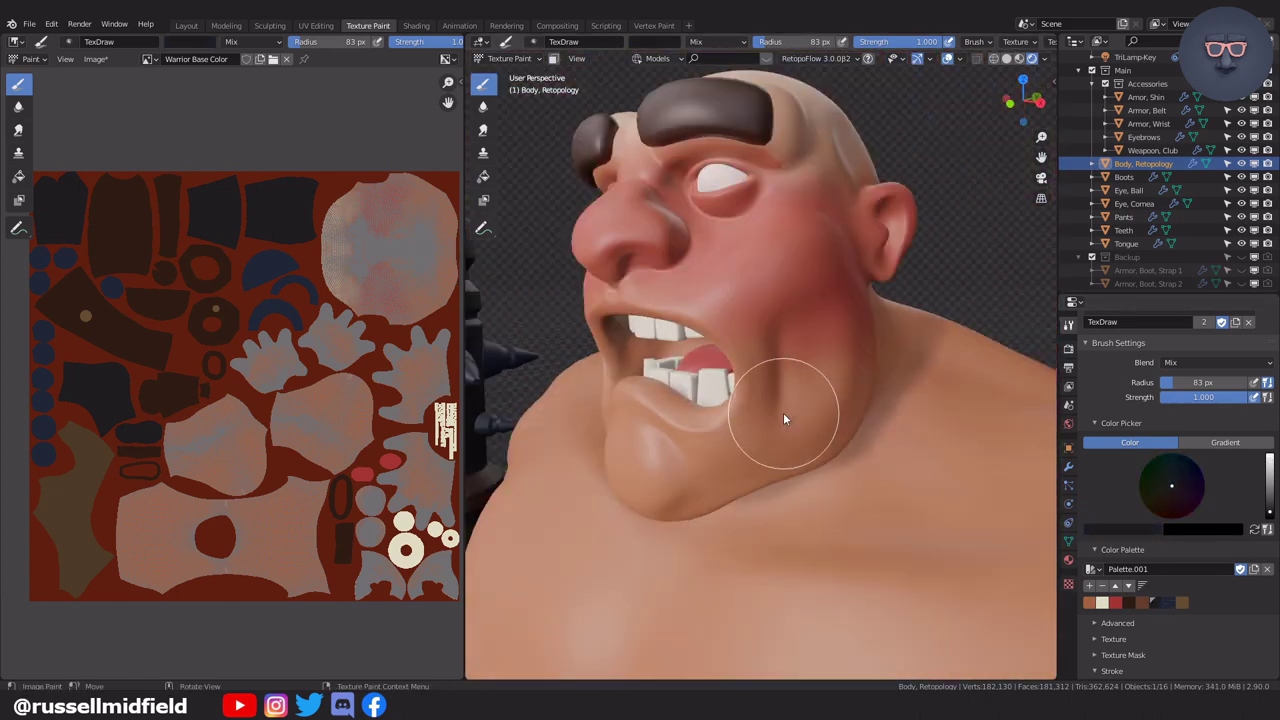
{"action": "mouse_move", "coordinate": [726, 327]}
{"action": "left_mouse_down"}
{"action": "mouse_move", "coordinate": [804, 403]}
{"action": "mouse_move", "coordinate": [635, 418]}
{"action": "mouse_move", "coordinate": [690, 450]}
{"action": "left_mouse_up"}
{"action": "key", "text": "f"}
{"action": "left_click", "coordinate": [708, 332]}
{"action": "left_click_drag", "start_coordinate": [637, 289], "coordinate": [751, 301]}
- Darken the beard shadow along the side of the jaw up to the ear, finishing with a 36 px brush radius
{"action": "mouse_move", "coordinate": [789, 355]}
{"action": "middle_mouse_down"}
{"action": "mouse_move", "coordinate": [708, 393]}
{"action": "mouse_move", "coordinate": [623, 386]}
{"action": "mouse_move", "coordinate": [700, 370]}
{"action": "middle_mouse_up"}
{"action": "key", "text": "f"}
{"action": "left_click", "coordinate": [567, 349]}
{"action": "left_click_drag", "start_coordinate": [730, 398], "coordinate": [686, 432]}
{"action": "key", "text": "f"}
{"action": "left_click", "coordinate": [696, 358]}
{"action": "left_click_drag", "start_coordinate": [694, 229], "coordinate": [726, 417]}
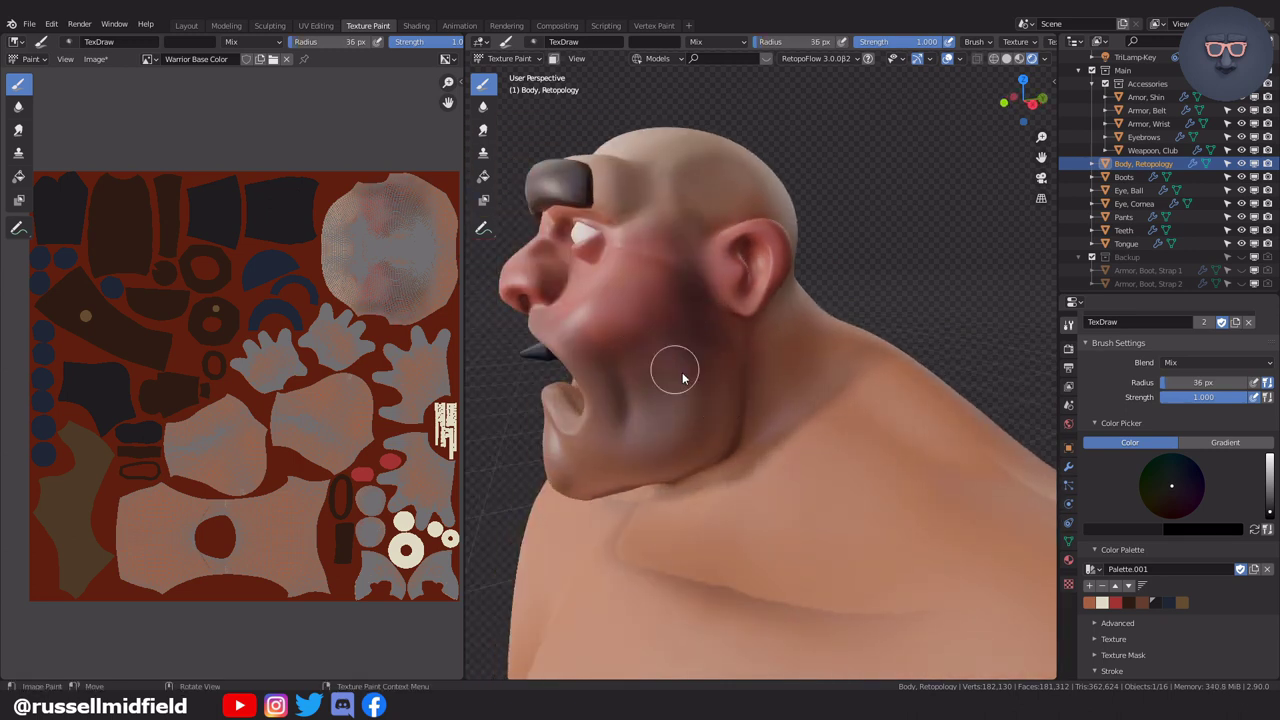
- Deepen the beard shadow on the lower cheek and jaw with a 50 px brush radius
{"action": "mouse_move", "coordinate": [723, 398]}
{"action": "middle_mouse_down"}
{"action": "mouse_move", "coordinate": [646, 323]}
{"action": "mouse_move", "coordinate": [743, 366]}
{"action": "mouse_move", "coordinate": [831, 343]}
{"action": "mouse_move", "coordinate": [800, 362]}
{"action": "mouse_move", "coordinate": [780, 343]}
{"action": "middle_mouse_up"}
{"action": "key", "text": "f"}
{"action": "left_click", "coordinate": [808, 366]}
{"action": "mouse_move", "coordinate": [780, 343]}
{"action": "left_mouse_down"}
{"action": "mouse_move", "coordinate": [703, 363]}
{"action": "mouse_move", "coordinate": [798, 328]}
{"action": "left_mouse_up"}
{"action": "middle_click_drag", "start_coordinate": [797, 333], "coordinate": [777, 377]}
- Paint the beard shadow underneath the chin and jawline, enlarging the brush for the final stroke
{"action": "middle_click_drag", "start_coordinate": [551, 491], "coordinate": [762, 462]}
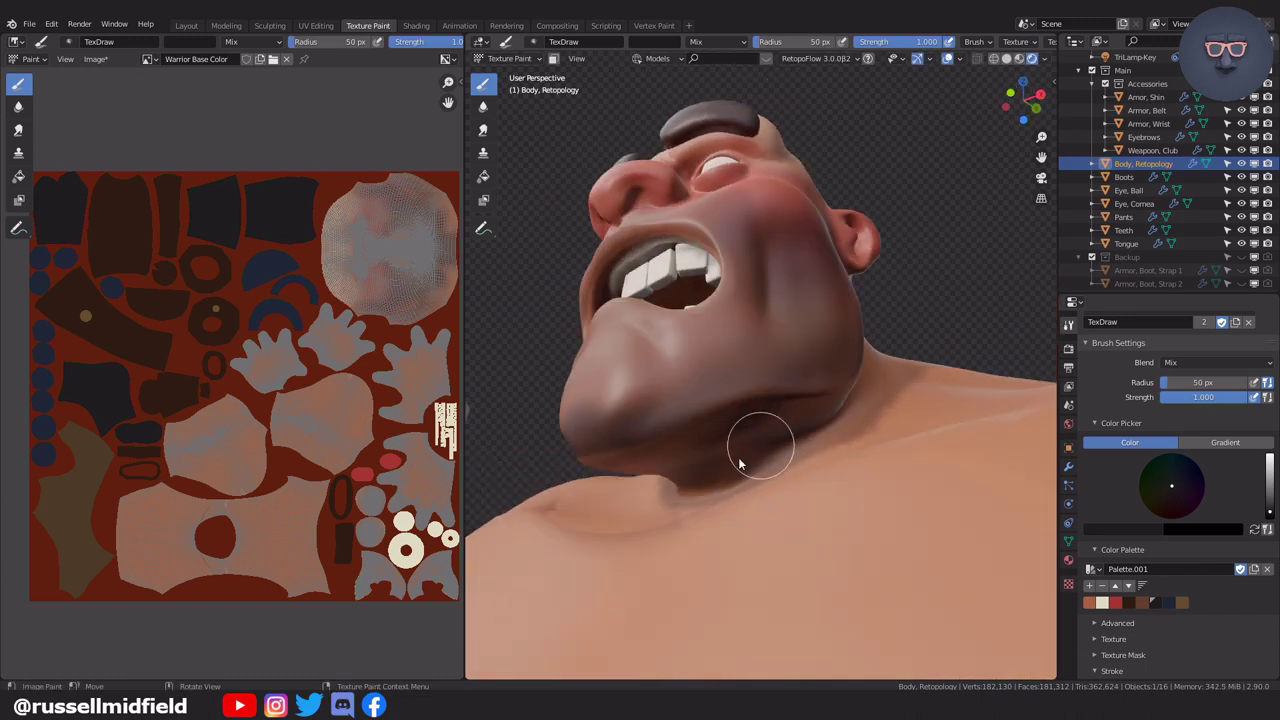
{"action": "mouse_move", "coordinate": [680, 488]}
{"action": "middle_mouse_down"}
{"action": "mouse_move", "coordinate": [725, 530]}
{"action": "mouse_move", "coordinate": [702, 482]}
{"action": "middle_mouse_up"}
{"action": "key", "text": "bracketright"}
{"action": "key", "text": "bracketright"}
{"action": "key", "text": "bracketright"}
{"action": "mouse_move", "coordinate": [702, 482]}
{"action": "left_mouse_down"}
{"action": "mouse_move", "coordinate": [850, 409]}
{"action": "mouse_move", "coordinate": [717, 454]}
{"action": "left_mouse_up"}
{"action": "middle_click_drag", "start_coordinate": [821, 424], "coordinate": [861, 348]}
- Darken the chin, upper lip and mouth surround from the front with a 50 px brush radius to complete the beard shadow
{"action": "mouse_move", "coordinate": [750, 328]}
{"action": "middle_mouse_down"}
{"action": "mouse_move", "coordinate": [884, 377]}
{"action": "mouse_move", "coordinate": [840, 466]}
{"action": "middle_mouse_up"}
{"action": "key", "text": "f"}
{"action": "left_click", "coordinate": [722, 530]}
{"action": "mouse_move", "coordinate": [722, 530]}
{"action": "left_mouse_down"}
{"action": "mouse_move", "coordinate": [890, 557]}
{"action": "mouse_move", "coordinate": [915, 580]}
{"action": "left_mouse_up"}
{"action": "middle_click_drag", "start_coordinate": [915, 580], "coordinate": [942, 492]}
{"action": "left_click_drag", "start_coordinate": [893, 302], "coordinate": [1025, 374]}
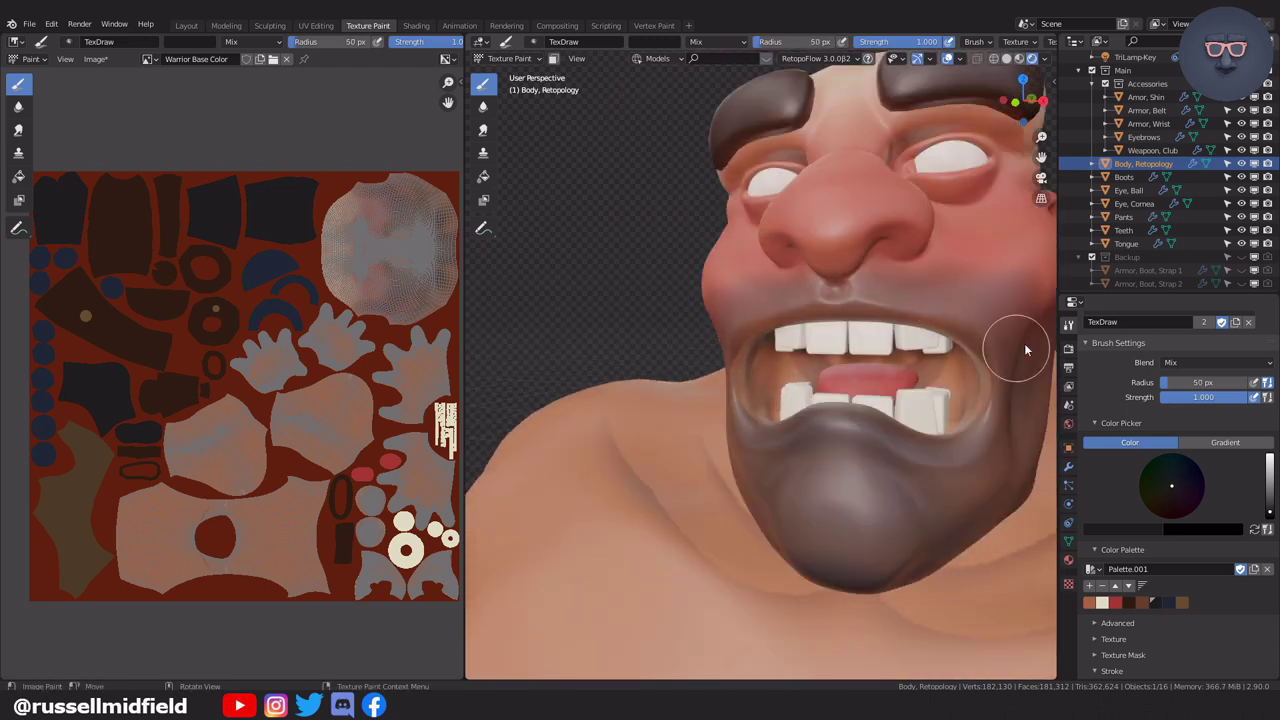
- Switch back to the red palette color and paint the inside of the mouth behind the teeth
{"action": "scroll", "coordinate": [965, 459], "scroll_direction": "down", "scroll_amount": 5}
{"action": "mouse_move", "coordinate": [965, 459]}
{"action": "middle_mouse_down"}
{"action": "mouse_move", "coordinate": [822, 426]}
{"action": "mouse_move", "coordinate": [954, 429]}
{"action": "middle_mouse_up"}
{"action": "scroll", "coordinate": [954, 429], "scroll_direction": "up", "scroll_amount": 7}
{"action": "left_click", "coordinate": [1115, 602]}
{"action": "left_click_drag", "start_coordinate": [640, 272], "coordinate": [789, 256]}
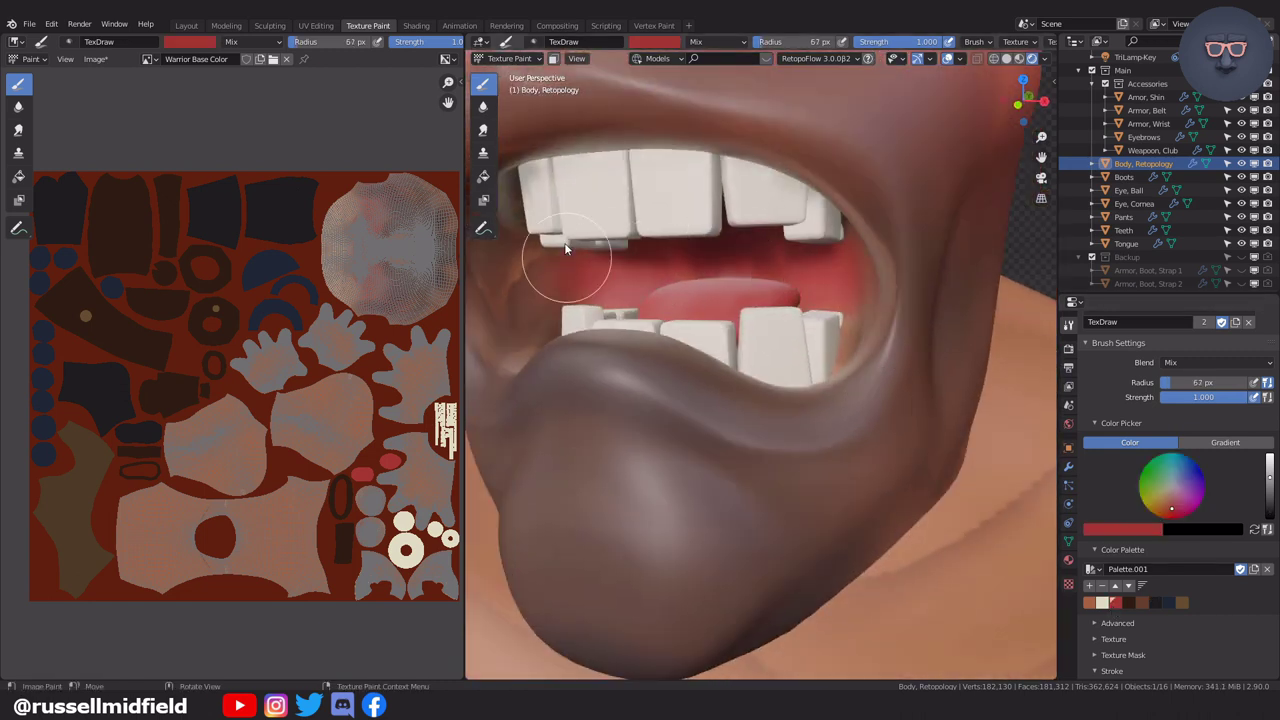
- Isolate the body in local view and fill the remaining mouth interior with red, reducing the brush radius to 41 px near the lips
{"action": "middle_click_drag", "start_coordinate": [531, 289], "coordinate": [673, 400]}
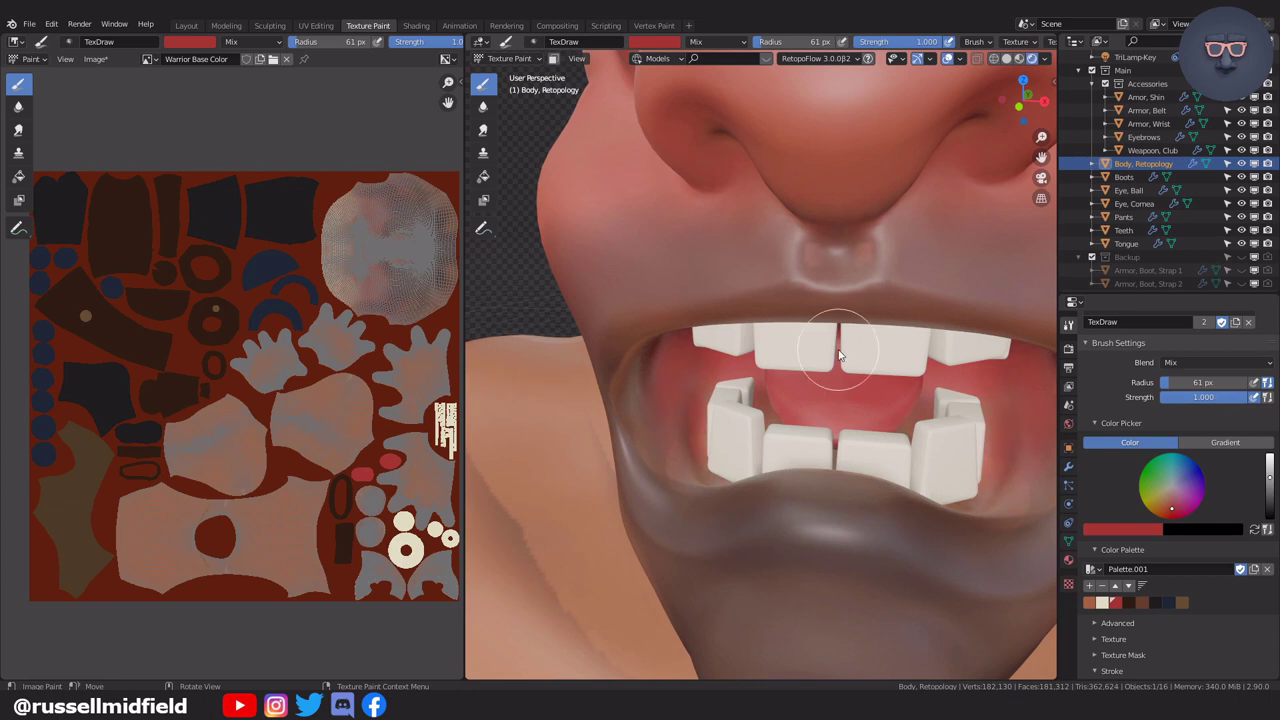
{"action": "key", "text": "KP_Divide"}
{"action": "scroll", "coordinate": [812, 361], "scroll_direction": "up", "scroll_amount": 10}
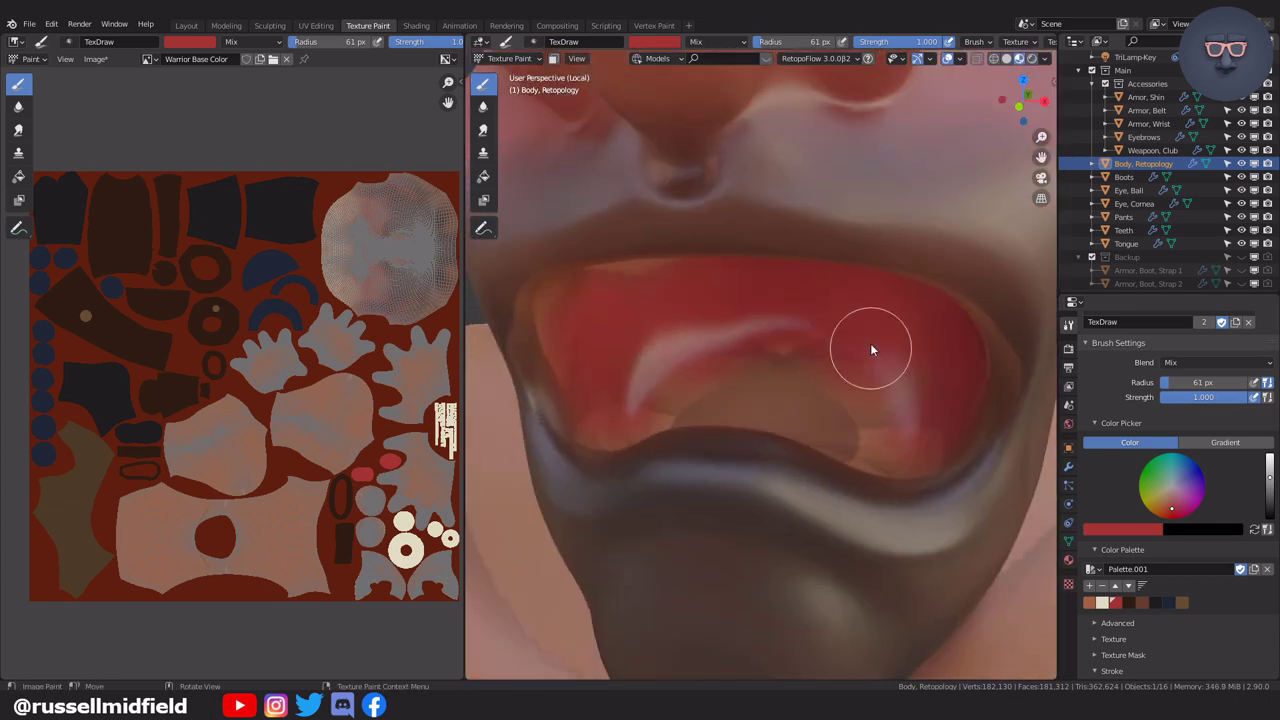
{"action": "middle_click_drag", "start_coordinate": [850, 338], "coordinate": [826, 302]}
{"action": "mouse_move", "coordinate": [704, 262]}
{"action": "left_mouse_down"}
{"action": "mouse_move", "coordinate": [659, 273]}
{"action": "mouse_move", "coordinate": [776, 282]}
{"action": "left_mouse_up"}
{"action": "mouse_move", "coordinate": [873, 343]}
{"action": "middle_mouse_down"}
{"action": "mouse_move", "coordinate": [715, 384]}
{"action": "mouse_move", "coordinate": [686, 372]}
{"action": "middle_mouse_up"}
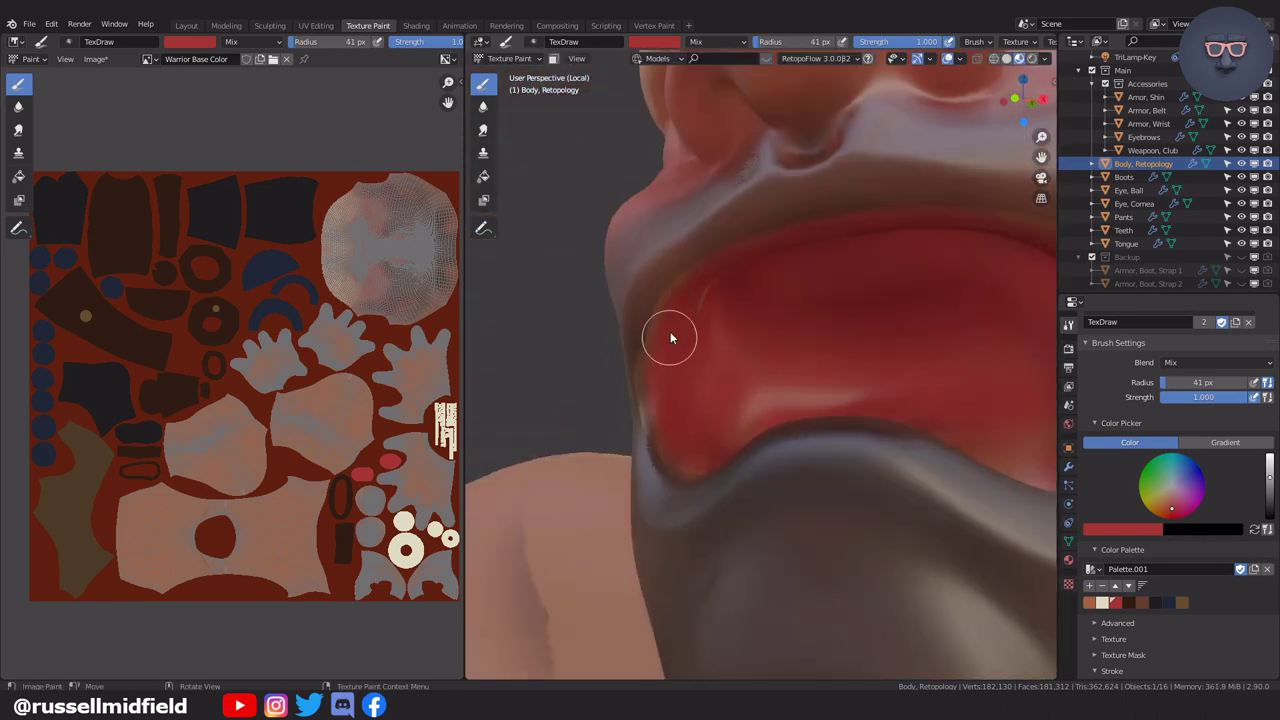
{"action": "middle_click_drag", "start_coordinate": [886, 241], "coordinate": [623, 508]}
{"action": "middle_click_drag", "start_coordinate": [606, 432], "coordinate": [766, 401]}
{"action": "middle_click_drag", "start_coordinate": [655, 414], "coordinate": [746, 523]}
- Mix a dark purple paint color and add it to the color palette
{"action": "middle_click_drag", "start_coordinate": [1003, 531], "coordinate": [810, 299]}
{"action": "scroll", "coordinate": [887, 287], "scroll_direction": "down", "scroll_amount": 5}
{"action": "middle_click_drag", "start_coordinate": [886, 289], "coordinate": [857, 350]}
{"action": "scroll", "coordinate": [857, 350], "scroll_direction": "up", "scroll_amount": 5}
{"action": "left_click", "coordinate": [1130, 529]}
{"action": "left_click", "coordinate": [1132, 423]}
{"action": "left_click", "coordinate": [1152, 420]}
{"action": "left_click", "coordinate": [1089, 585]}
- Paint dark purple around the eye sockets and under the eyes, enlarging the brush radius to 46 px
{"action": "middle_click_drag", "start_coordinate": [1010, 497], "coordinate": [1036, 448]}
{"action": "key", "text": "f"}
{"action": "left_click", "coordinate": [730, 246]}
{"action": "left_click_drag", "start_coordinate": [770, 230], "coordinate": [742, 290]}
{"action": "key", "text": "bracketright"}
{"action": "key", "text": "bracketright"}
{"action": "key", "text": "bracketright"}
{"action": "key", "text": "bracketright"}
{"action": "key", "text": "bracketright"}
{"action": "key", "text": "bracketright"}
- Switch to the red palette color with a 20 px brush radius and redden the eye sockets and eyelids
{"action": "left_click", "coordinate": [1115, 602]}
{"action": "left_click", "coordinate": [1143, 530]}
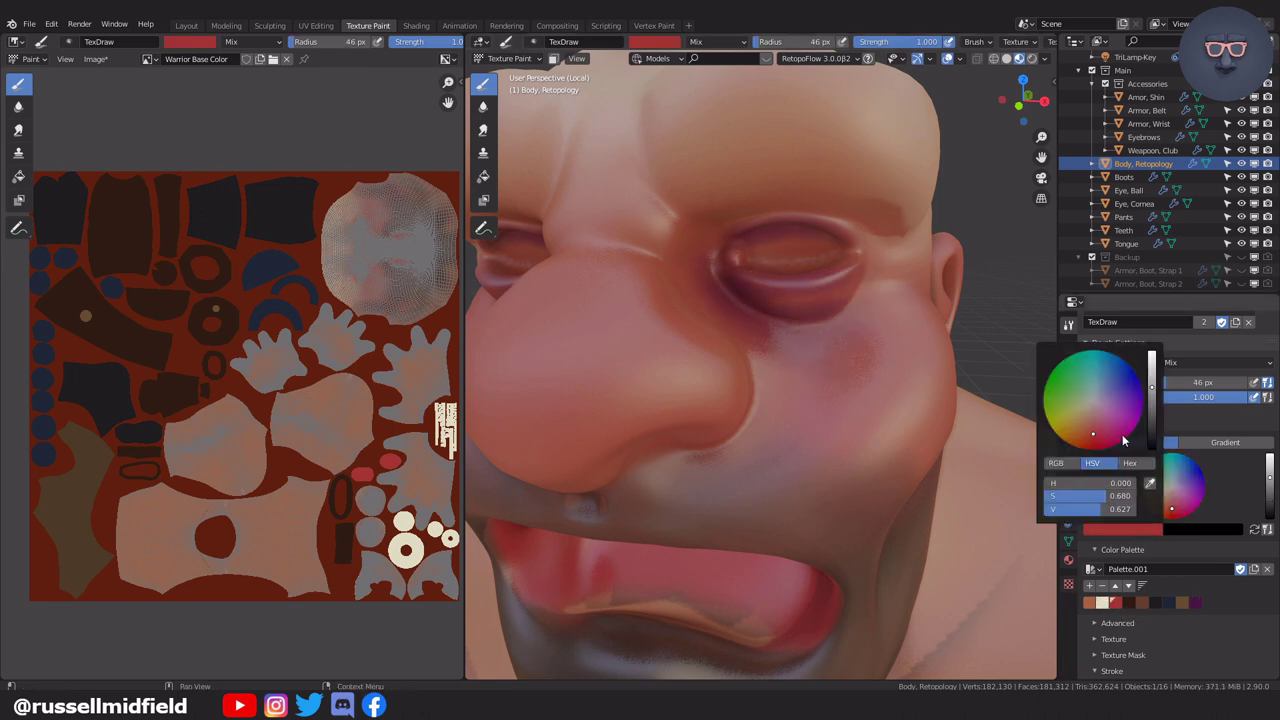
{"action": "key", "text": "bracketleft"}
{"action": "key", "text": "bracketleft"}
{"action": "key", "text": "bracketleft"}
{"action": "key", "text": "bracketleft"}
{"action": "key", "text": "bracketleft"}
{"action": "key", "text": "bracketleft"}
{"action": "key", "text": "bracketleft"}
{"action": "key", "text": "bracketleft"}
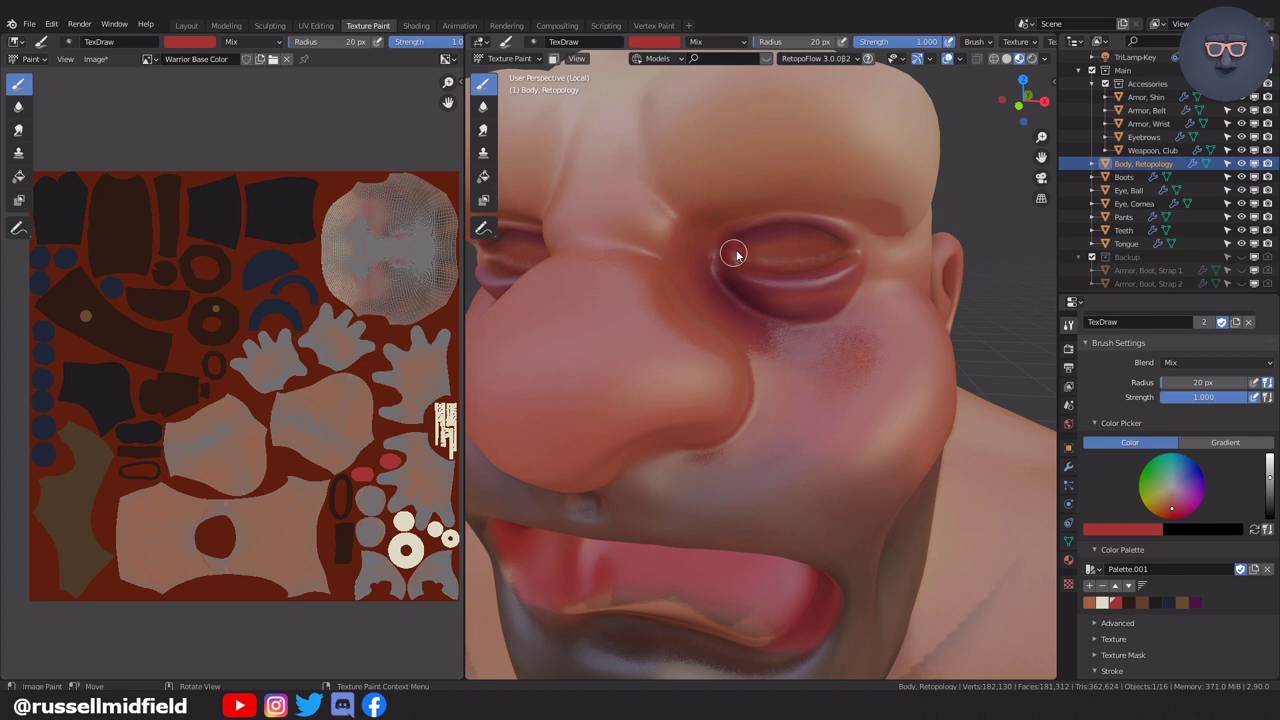
- Switch to the Soften tool with a 47 px radius and blend the colors below the eye and on the cheek
{"action": "scroll", "coordinate": [814, 268], "scroll_direction": "down", "scroll_amount": 6}
{"action": "middle_click_drag", "start_coordinate": [905, 372], "coordinate": [770, 335]}
{"action": "scroll", "coordinate": [901, 322], "scroll_direction": "down", "scroll_amount": 3}
{"action": "scroll", "coordinate": [810, 344], "scroll_direction": "down", "scroll_amount": 2}
{"action": "scroll", "coordinate": [654, 294], "scroll_direction": "up", "scroll_amount": 7}
{"action": "left_click", "coordinate": [483, 107]}
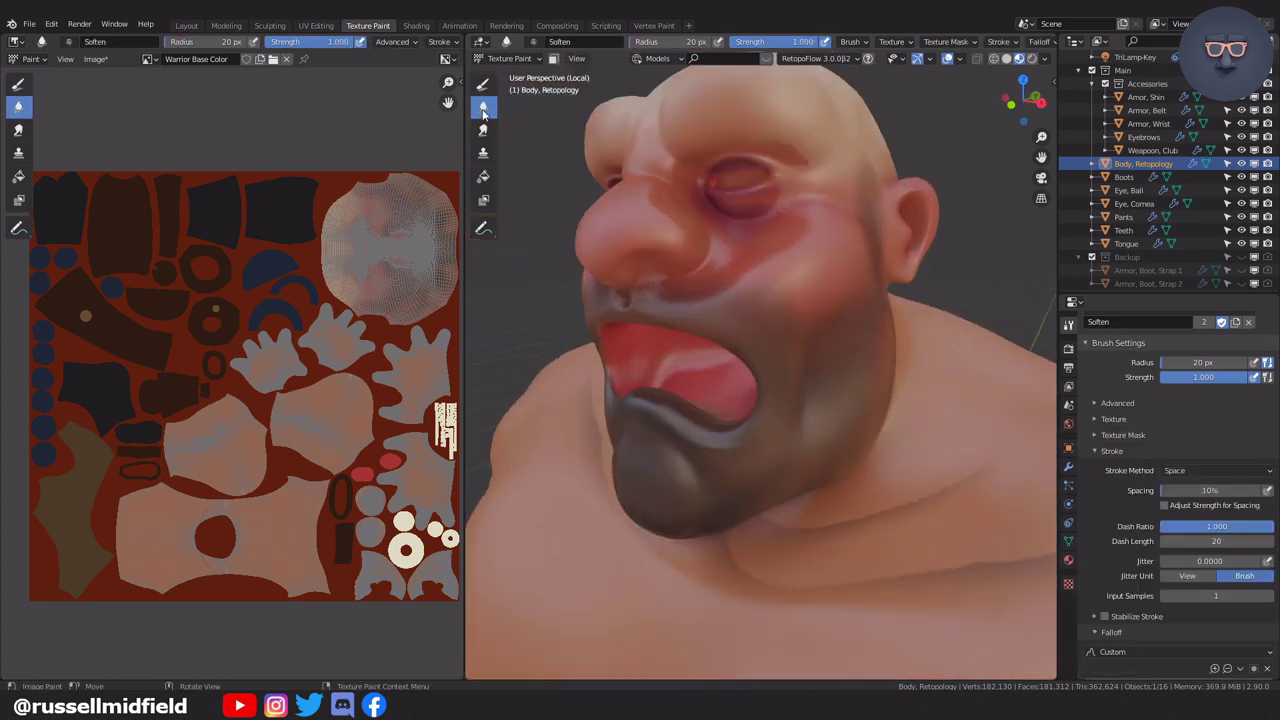
{"action": "middle_click_drag", "start_coordinate": [774, 230], "coordinate": [741, 285], "text": "shift"}
{"action": "scroll", "coordinate": [750, 282], "scroll_direction": "up", "scroll_amount": 3}
{"action": "key", "text": "bracketright"}
{"action": "key", "text": "bracketright"}
{"action": "key", "text": "bracketright"}
{"action": "key", "text": "bracketright"}
{"action": "key", "text": "bracketright"}
{"action": "key", "text": "bracketright"}
{"action": "key", "text": "bracketright"}
{"action": "key", "text": "bracketright"}
{"action": "key", "text": "bracketright"}
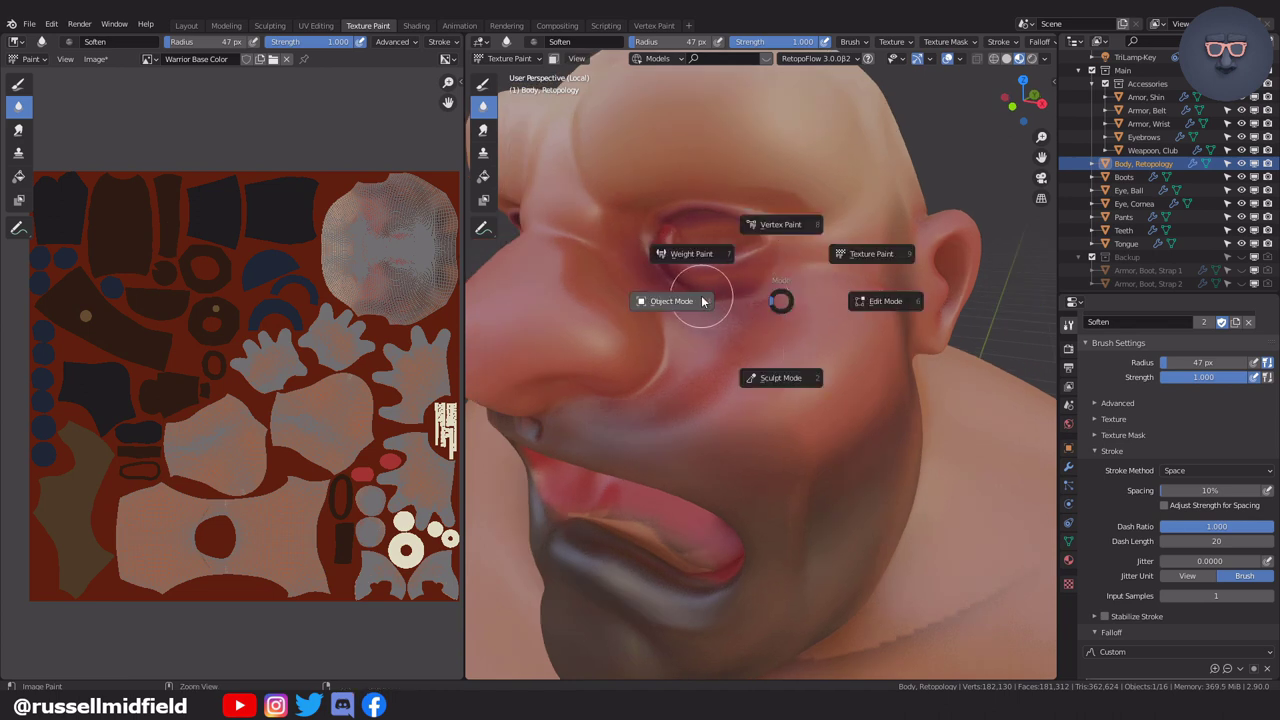
- In the Shading workspace, set the Warrior material's roughness to 0.6
{"action": "key", "text": "ctrl+Page_Down"}
{"action": "scroll", "coordinate": [648, 227], "scroll_direction": "up", "scroll_amount": 6}
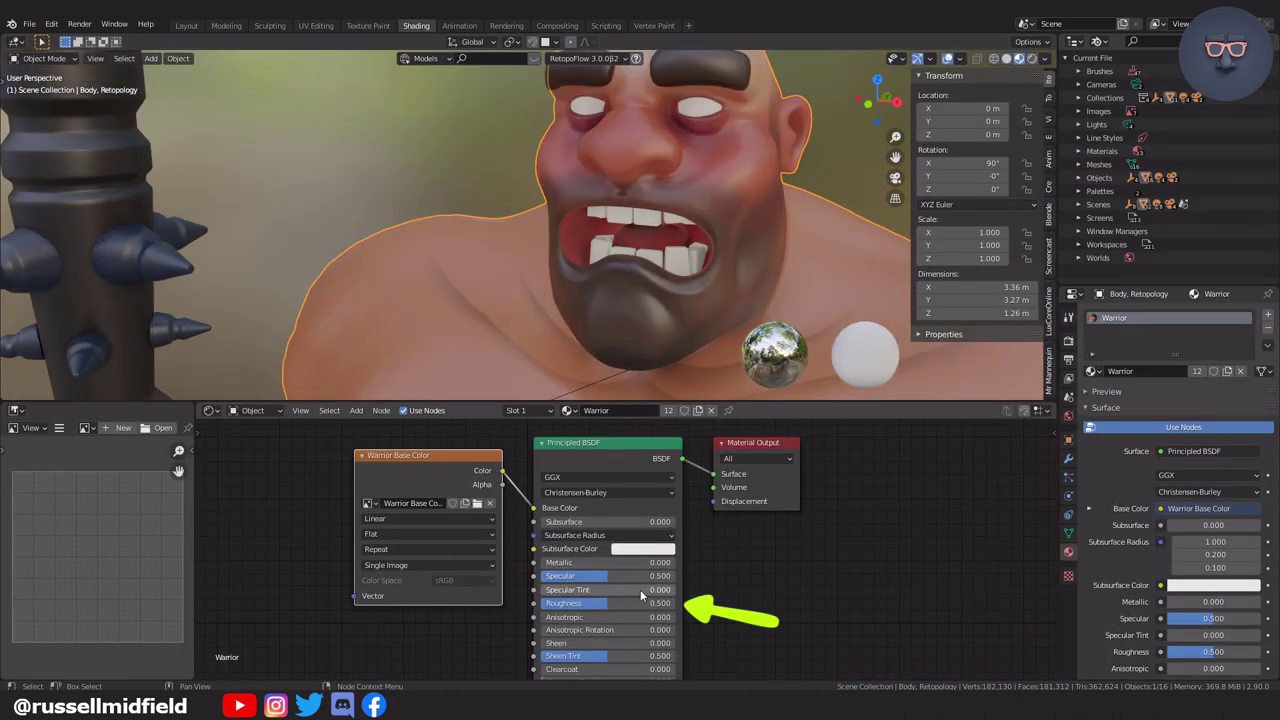
{"action": "key", "text": "Return"}
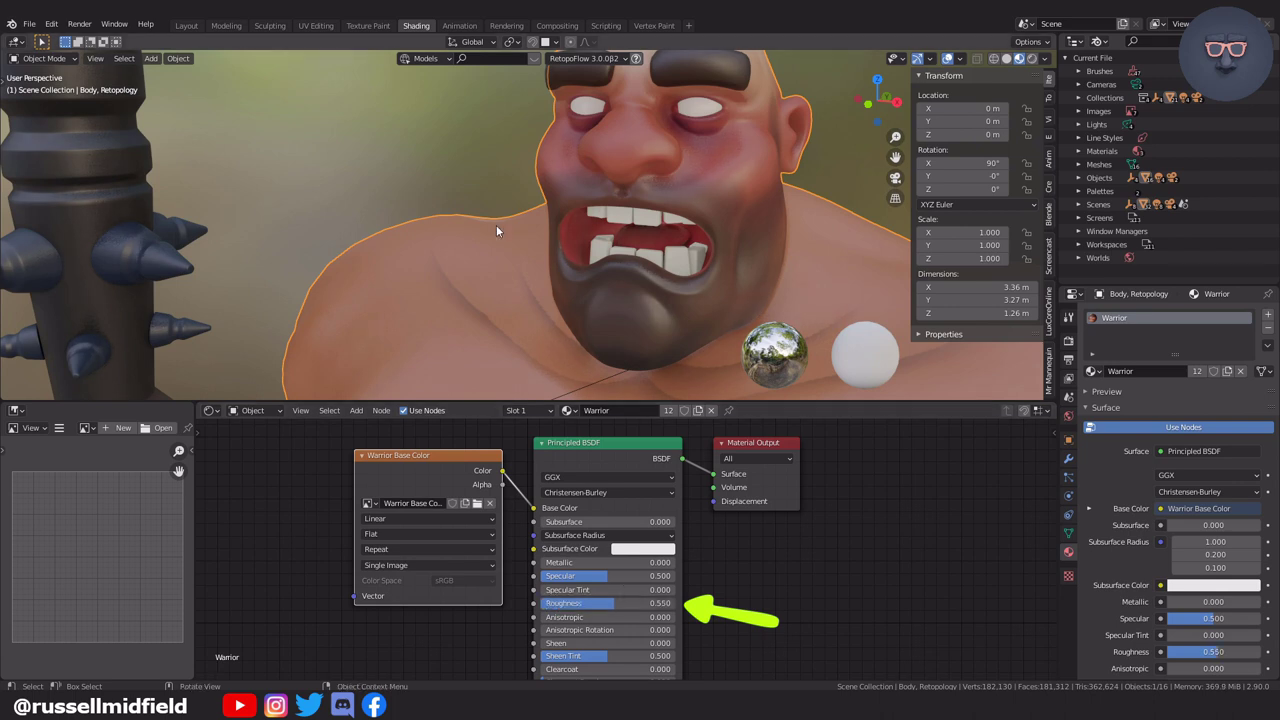
{"action": "left_click", "coordinate": [483, 172]}
{"action": "left_click", "coordinate": [614, 603]}
{"action": "type", "text": ".6"}
{"action": "key", "text": "Return"}
{"action": "middle_click_drag", "start_coordinate": [722, 230], "coordinate": [622, 235]}
- Return to the Texture Paint workspace and soften the color transitions on the nose, mouth edges and beard, with brush radii from 42 to 79 px
{"action": "key", "text": "ctrl+Page_Up"}
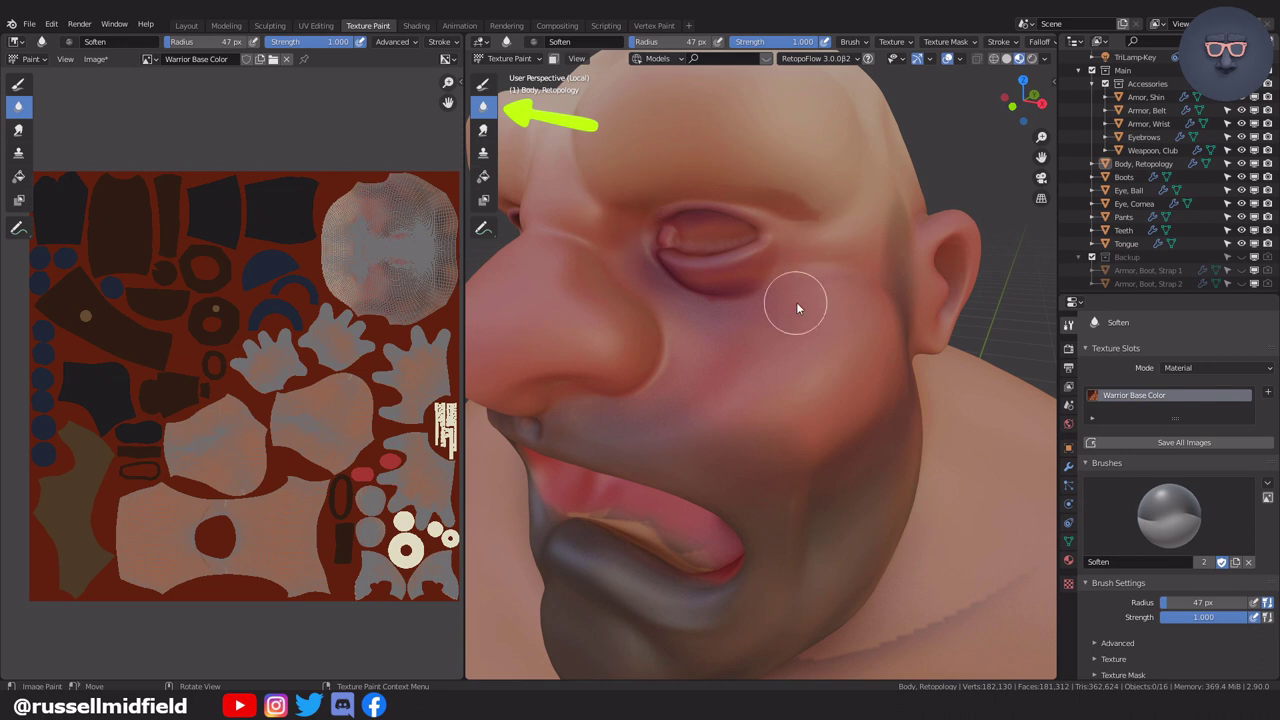
{"action": "middle_click_drag", "start_coordinate": [593, 366], "coordinate": [795, 393]}
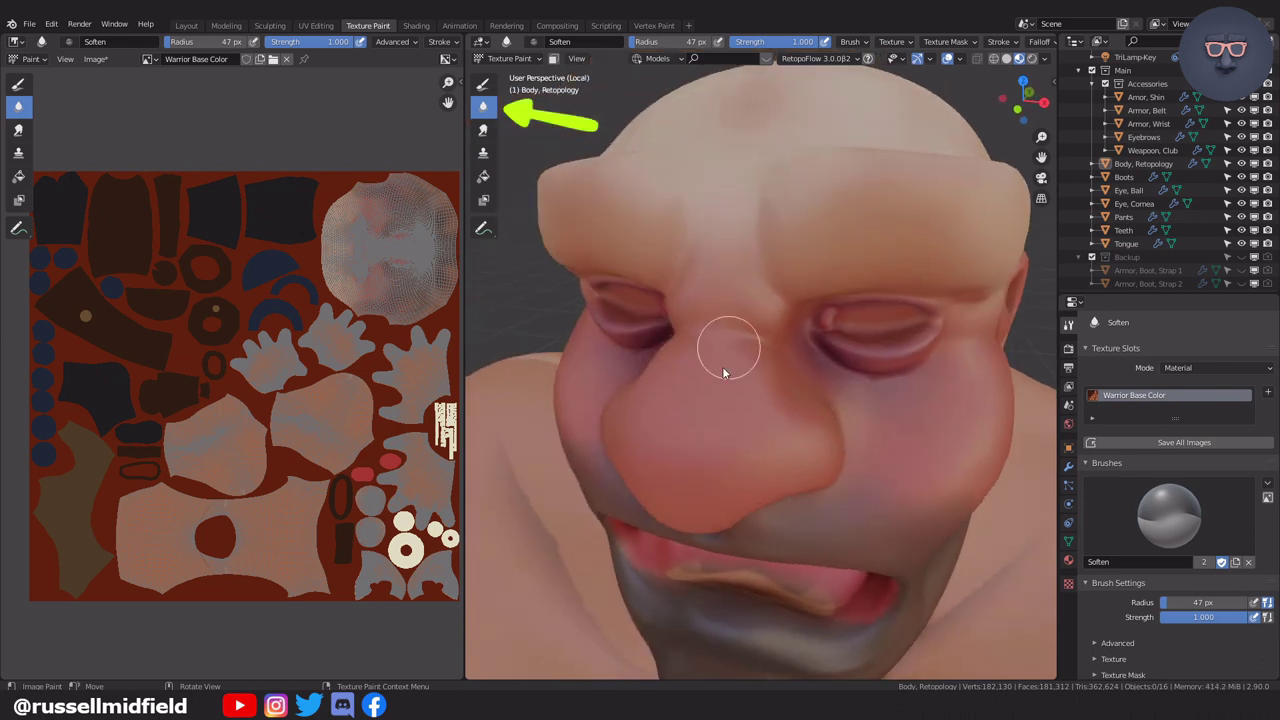
{"action": "middle_click_drag", "start_coordinate": [826, 466], "coordinate": [775, 305]}
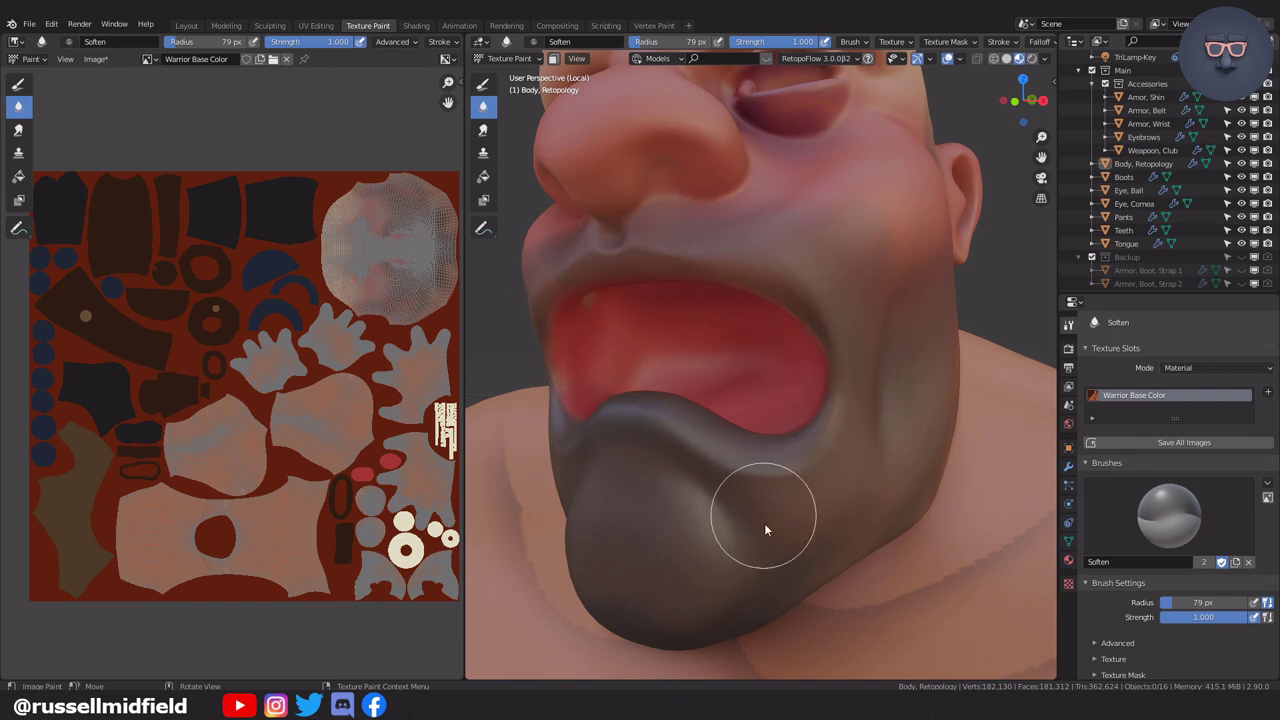
{"action": "middle_click_drag", "start_coordinate": [829, 380], "coordinate": [601, 529]}
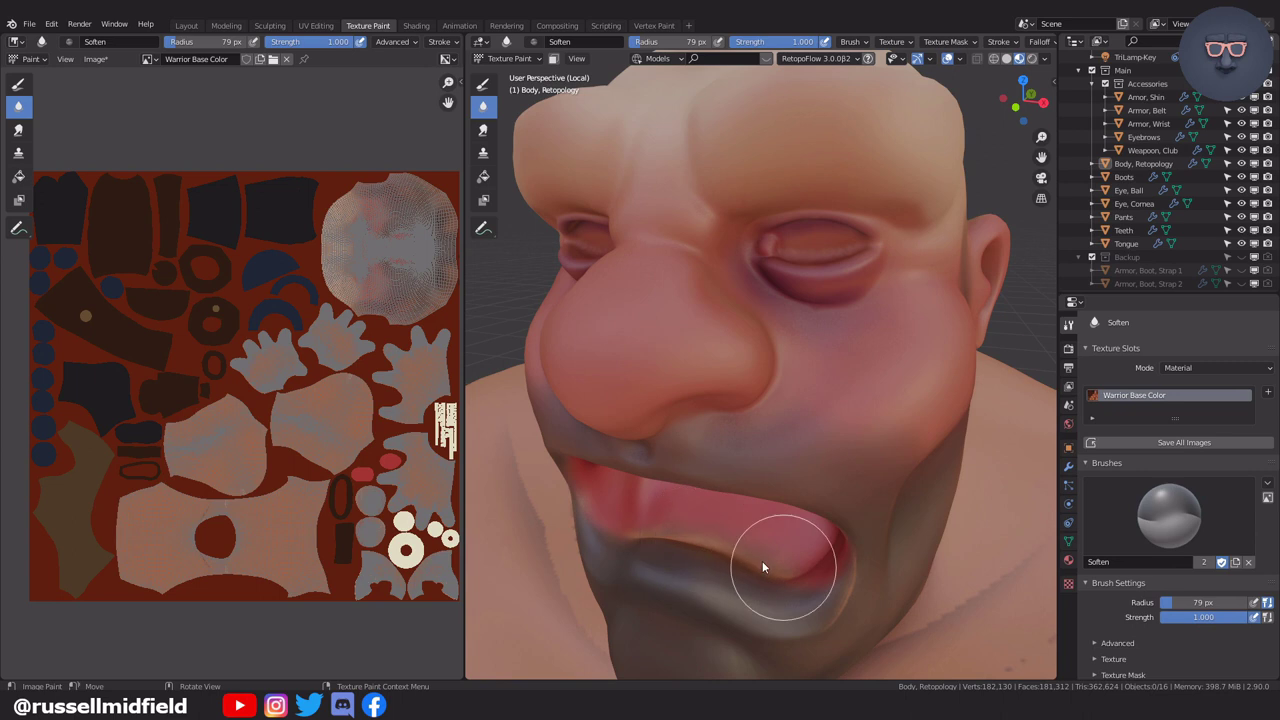
{"action": "middle_click_drag", "start_coordinate": [857, 578], "coordinate": [761, 420]}
{"action": "mouse_move", "coordinate": [696, 357]}
{"action": "middle_mouse_down"}
{"action": "mouse_move", "coordinate": [748, 337]}
{"action": "mouse_move", "coordinate": [767, 421]}
{"action": "mouse_move", "coordinate": [715, 359]}
{"action": "middle_mouse_up"}
{"action": "mouse_move", "coordinate": [737, 428]}
{"action": "left_mouse_down"}
{"action": "mouse_move", "coordinate": [666, 472]}
{"action": "mouse_move", "coordinate": [561, 451]}
{"action": "left_mouse_up"}
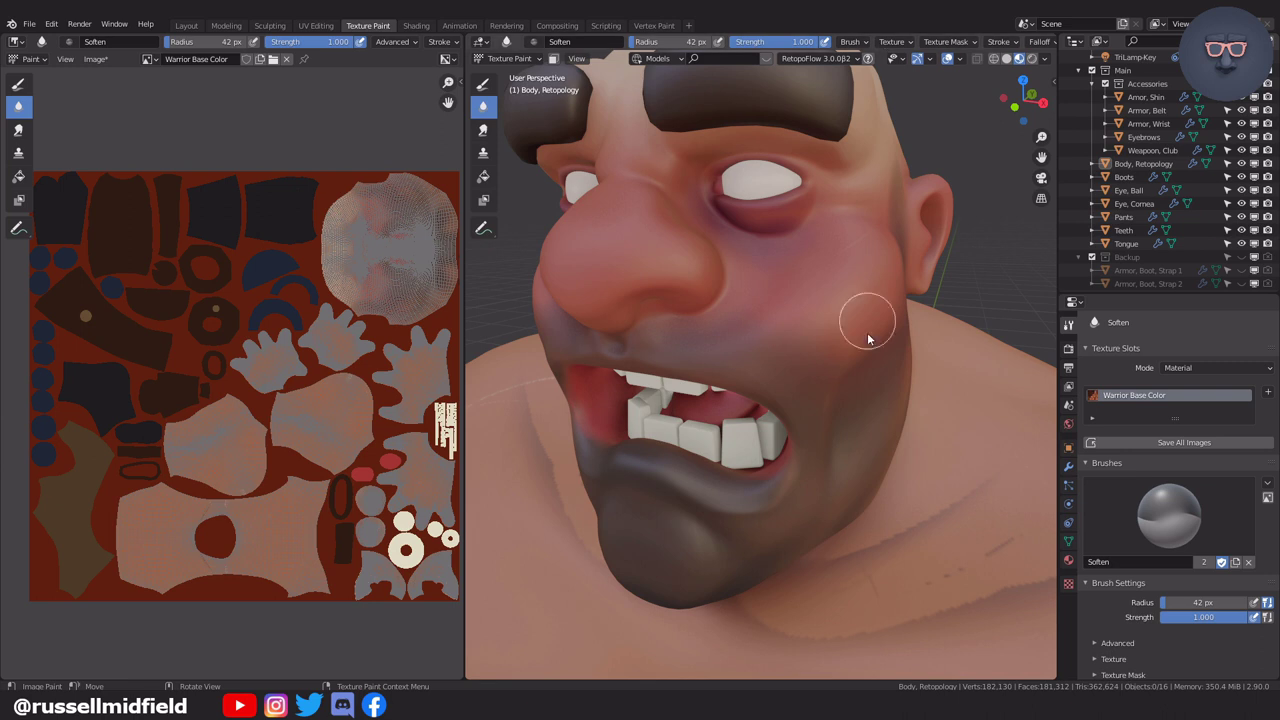
- Switch to the Draw brush with the orange-brown skin palette color and a 93 px radius and paint over the nose bridge, cheek and jaw
{"action": "middle_click_drag", "start_coordinate": [871, 411], "coordinate": [838, 349], "text": "shift"}
{"action": "left_click", "coordinate": [483, 84]}
{"action": "scroll", "coordinate": [1141, 509], "scroll_direction": "down", "scroll_amount": 4}
{"action": "scroll", "coordinate": [1141, 509], "scroll_direction": "down", "scroll_amount": 3}
{"action": "left_click", "coordinate": [1089, 655]}
{"action": "middle_click_drag", "start_coordinate": [730, 214], "coordinate": [786, 376], "text": "shift"}
{"action": "key", "text": "f"}
{"action": "left_click", "coordinate": [632, 382]}
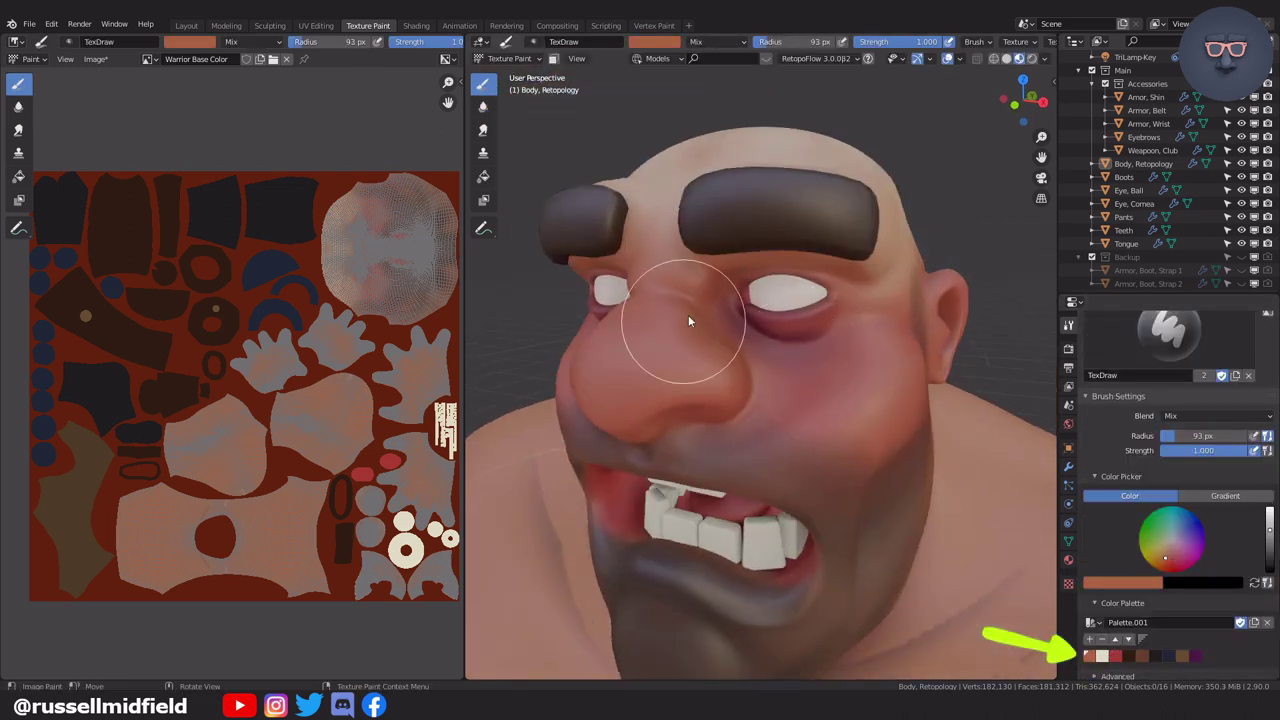
{"action": "middle_click_drag", "start_coordinate": [658, 461], "coordinate": [786, 333]}
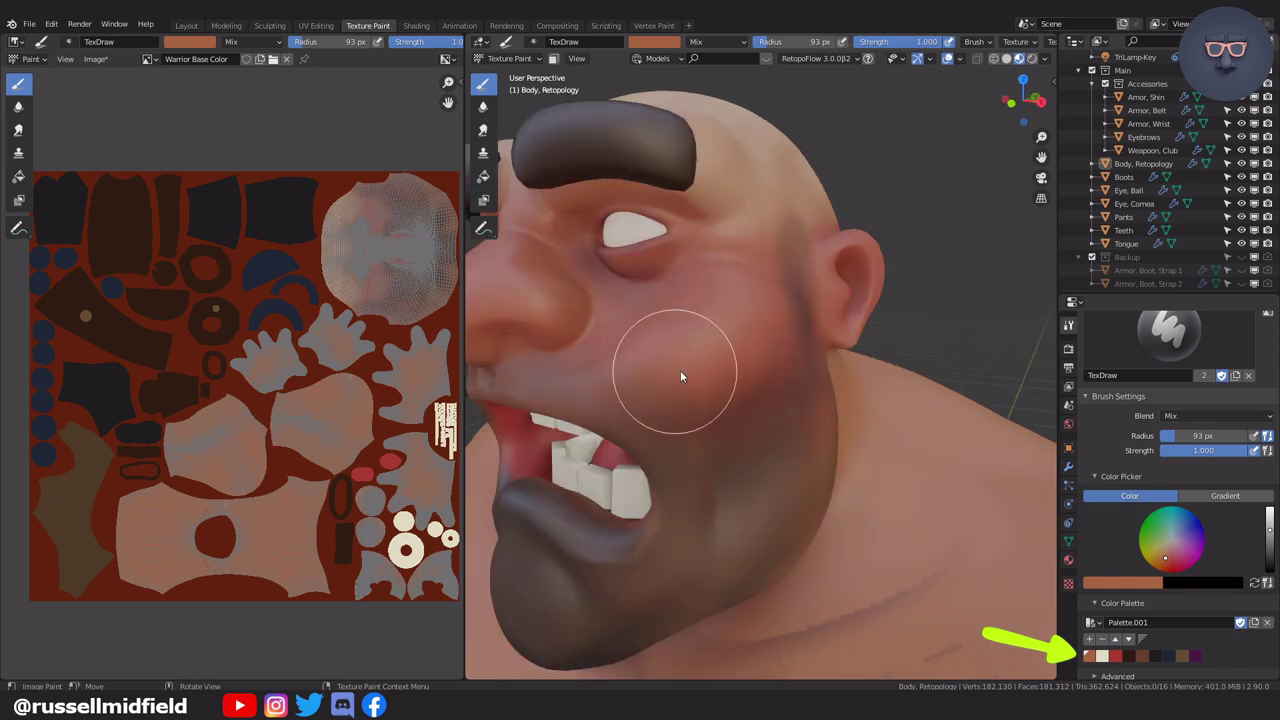
{"action": "middle_click_drag", "start_coordinate": [728, 384], "coordinate": [776, 278]}
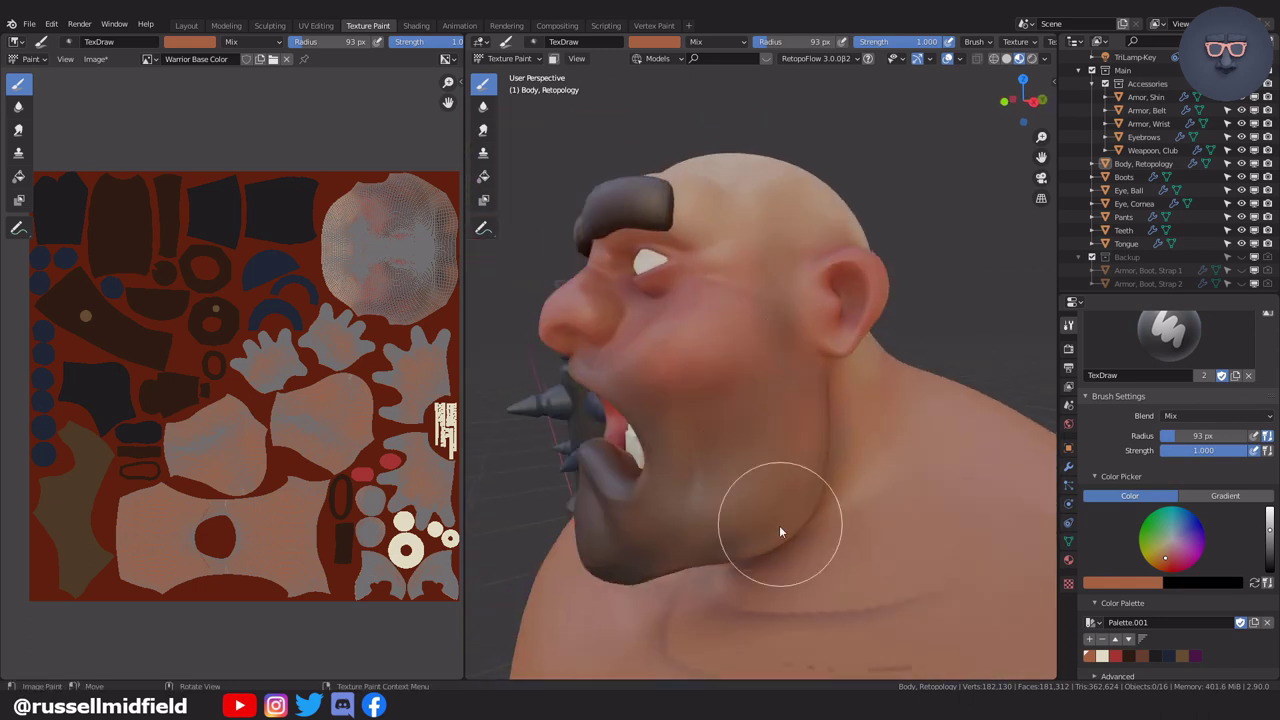
{"action": "middle_click_drag", "start_coordinate": [801, 498], "coordinate": [856, 447]}
- Paint the skin color over the forehead, scalp and back of the neck with a 59 px brush radius
{"action": "middle_click_drag", "start_coordinate": [712, 251], "coordinate": [881, 420]}
{"action": "middle_click_drag", "start_coordinate": [794, 297], "coordinate": [765, 479]}
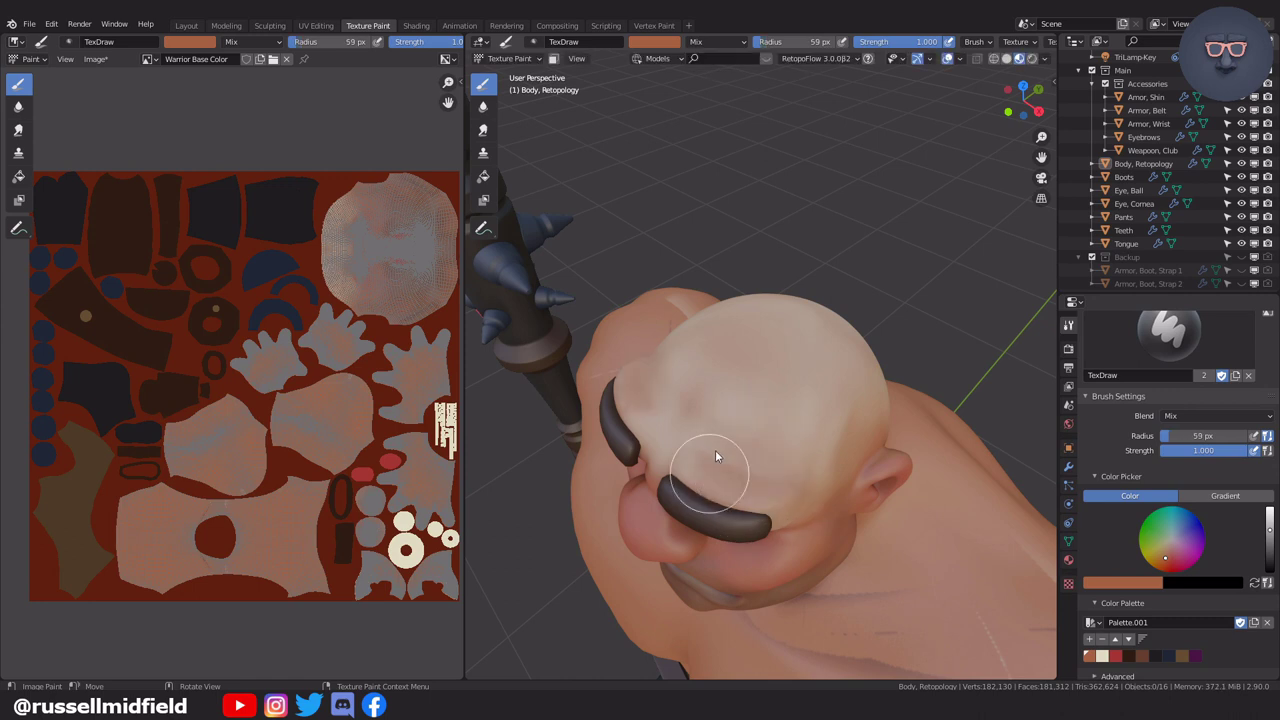
{"action": "middle_click_drag", "start_coordinate": [736, 330], "coordinate": [826, 408]}
{"action": "middle_click_drag", "start_coordinate": [678, 338], "coordinate": [686, 297]}
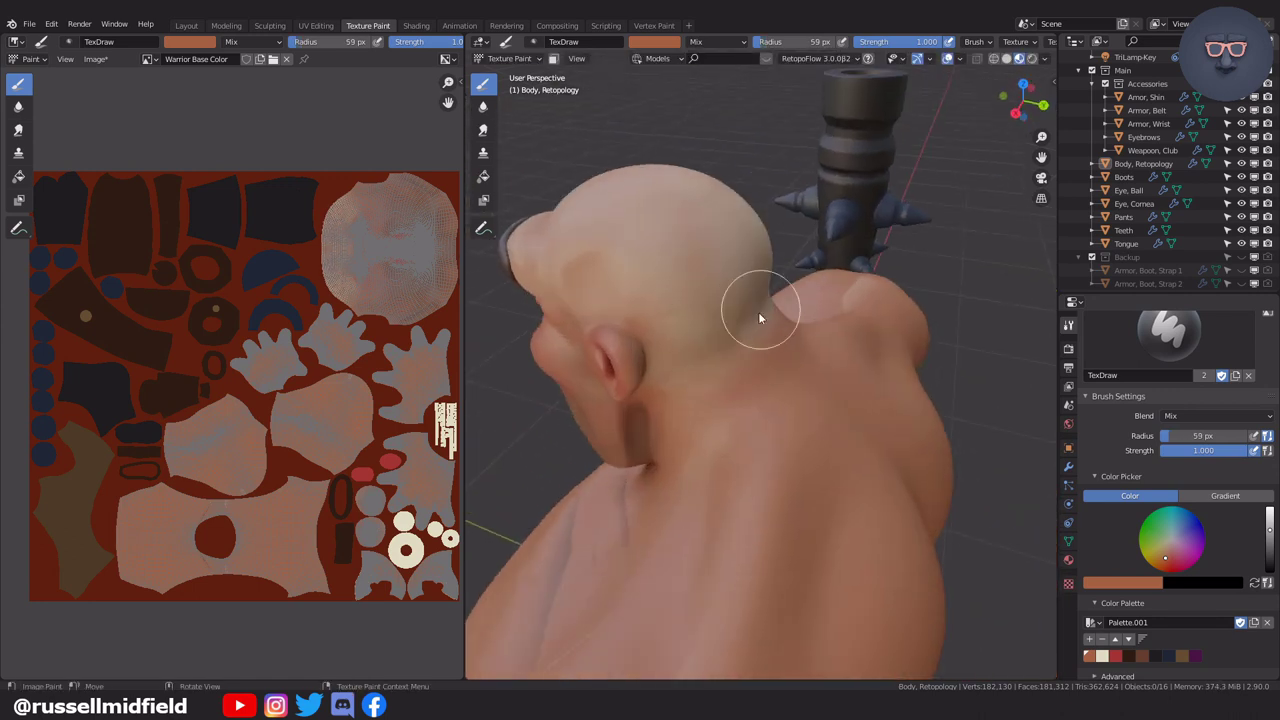
{"action": "middle_click_drag", "start_coordinate": [722, 352], "coordinate": [708, 292]}
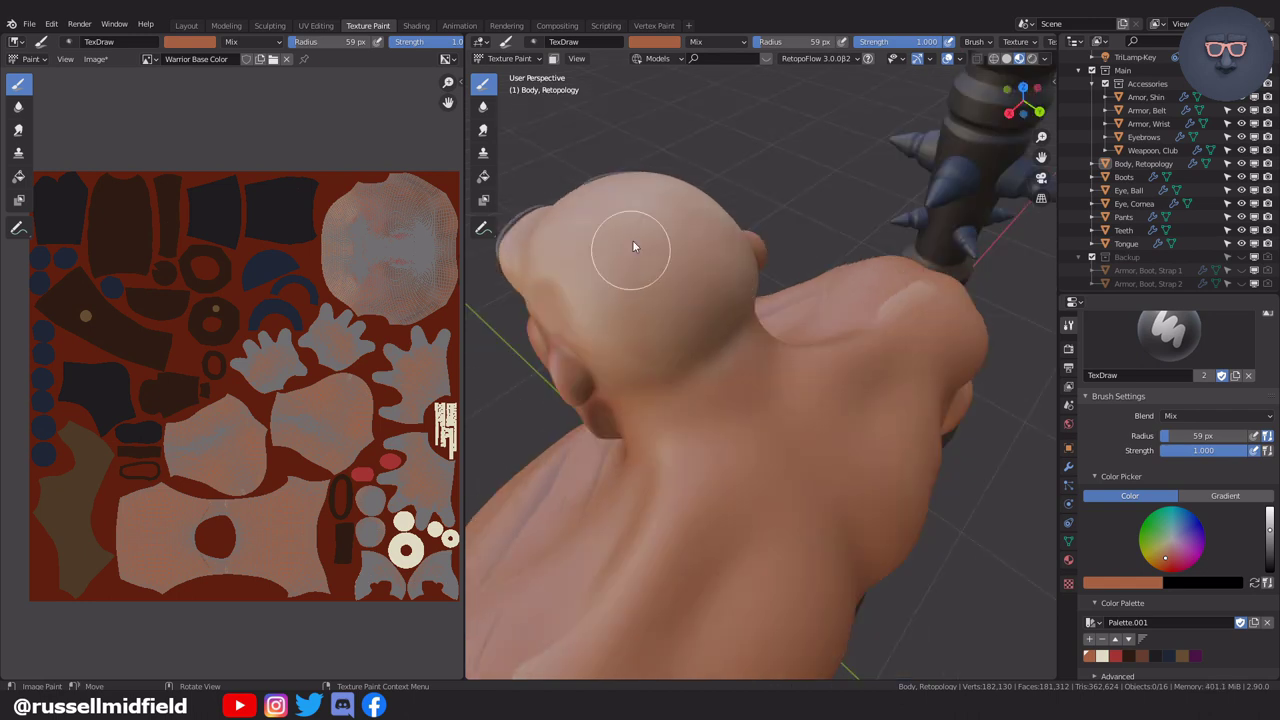
{"action": "middle_click_drag", "start_coordinate": [608, 272], "coordinate": [725, 309]}
- Paint the skin color over the collarbone, shoulder and upper chest with brush radii of 79 and 43 px
{"action": "scroll", "coordinate": [809, 258], "scroll_direction": "up", "scroll_amount": 6}
{"action": "middle_click_drag", "start_coordinate": [866, 332], "coordinate": [702, 157]}
{"action": "middle_click_drag", "start_coordinate": [839, 332], "coordinate": [877, 463]}
{"action": "scroll", "coordinate": [814, 423], "scroll_direction": "up", "scroll_amount": 4}
{"action": "middle_click_drag", "start_coordinate": [814, 423], "coordinate": [848, 363]}
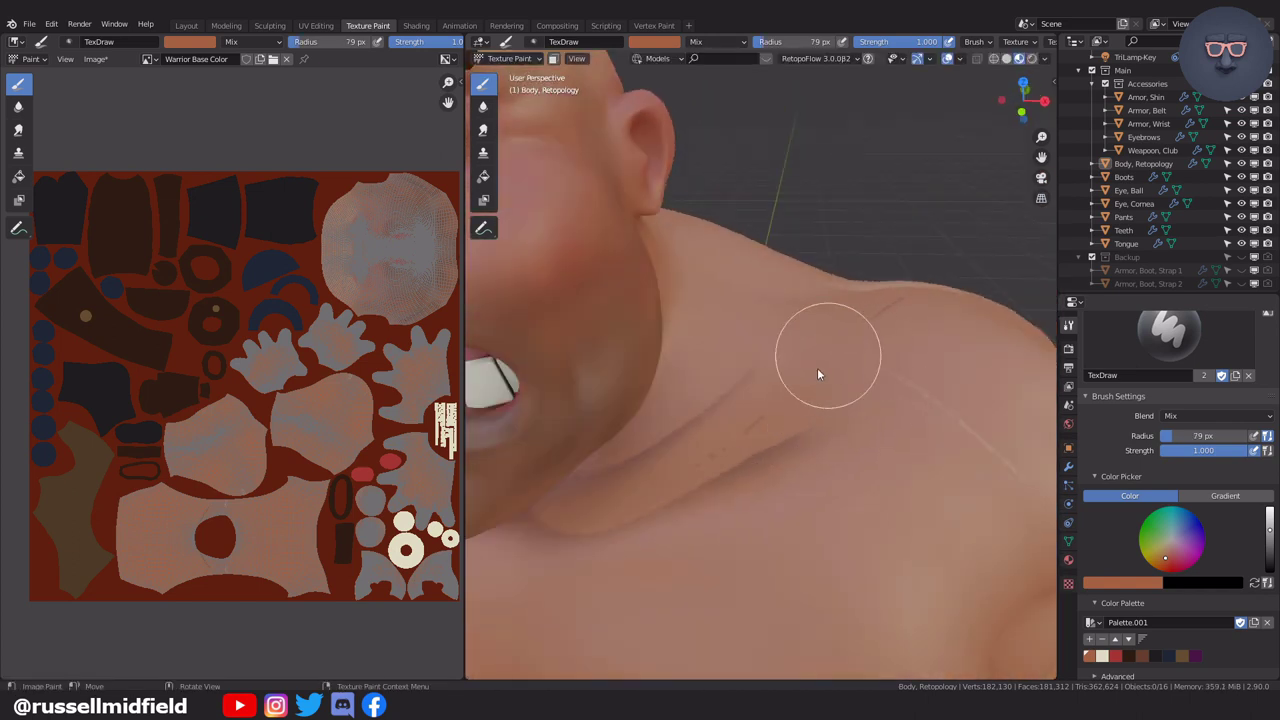
{"action": "middle_click_drag", "start_coordinate": [716, 481], "coordinate": [850, 328]}
{"action": "key", "text": "f"}
{"action": "left_click", "coordinate": [777, 334]}
{"action": "scroll", "coordinate": [865, 460], "scroll_direction": "down", "scroll_amount": 4}
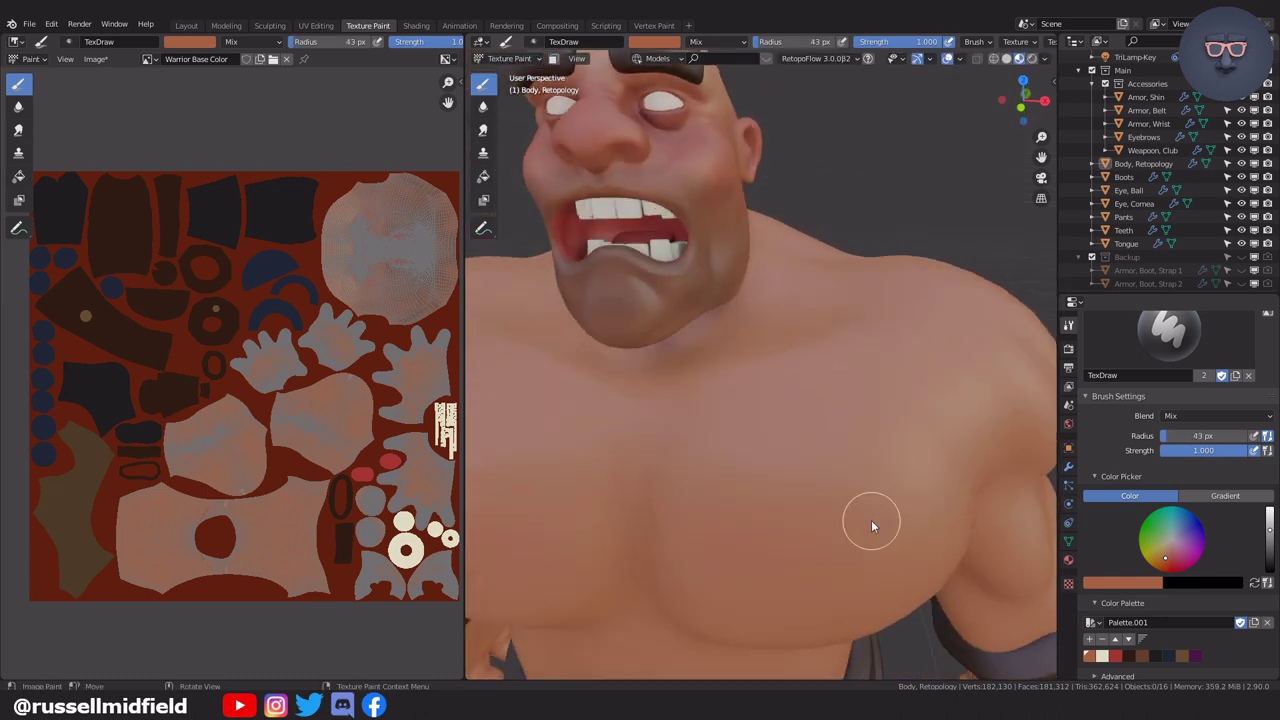
- Paint the skin color into the neck crease beneath the jaw with a 44 px brush radius
{"action": "scroll", "coordinate": [823, 453], "scroll_direction": "up", "scroll_amount": 4}
{"action": "middle_click_drag", "start_coordinate": [823, 453], "coordinate": [795, 364]}
{"action": "scroll", "coordinate": [697, 345], "scroll_direction": "up", "scroll_amount": 2}
{"action": "key", "text": "f"}
{"action": "left_click", "coordinate": [695, 343]}
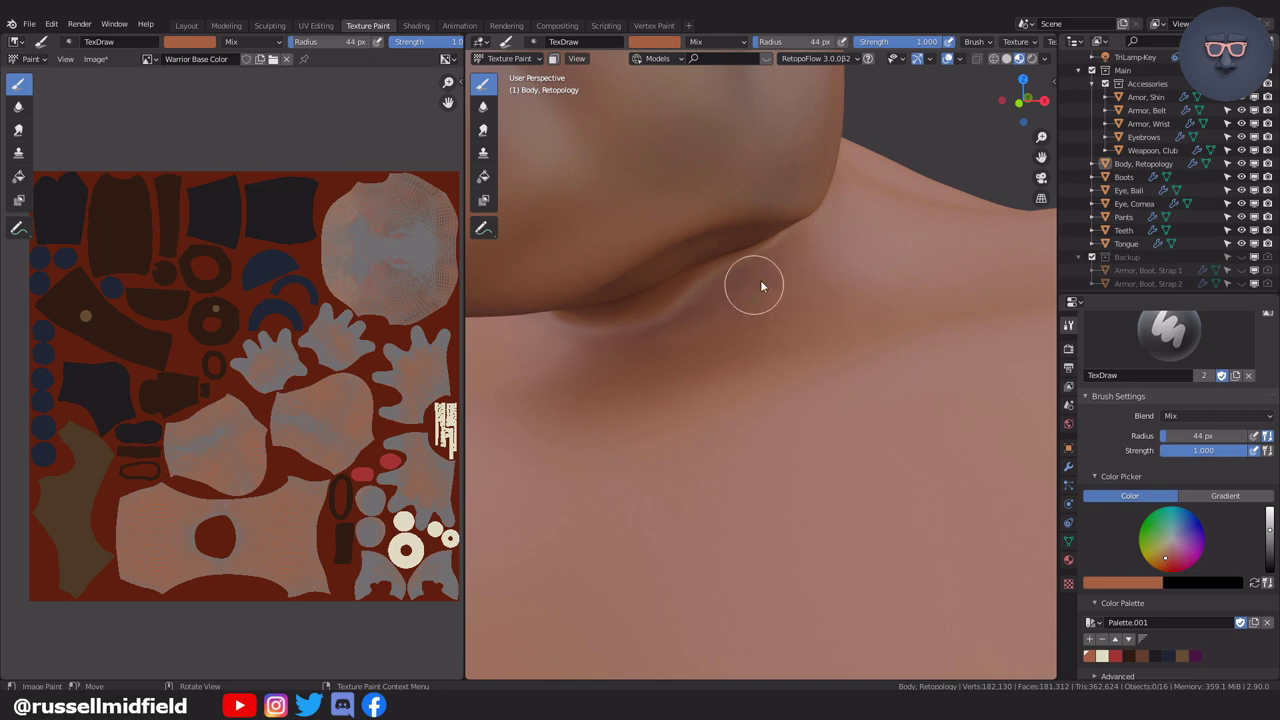
{"action": "scroll", "coordinate": [764, 285], "scroll_direction": "down", "scroll_amount": 1}
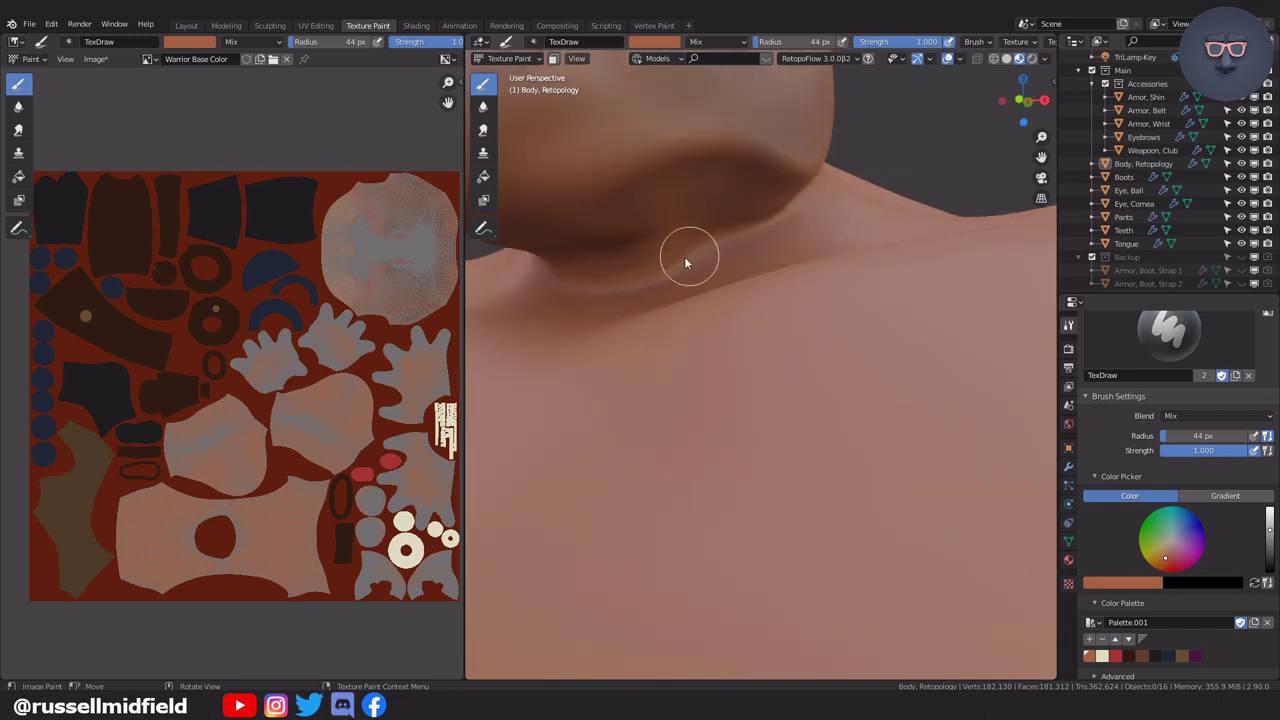
{"action": "middle_click_drag", "start_coordinate": [624, 281], "coordinate": [806, 222]}
- Paint the underside of the chin and the sides of the neck with a 57 px brush radius
{"action": "key", "text": "f"}
{"action": "left_click", "coordinate": [817, 222]}
{"action": "middle_click_drag", "start_coordinate": [801, 160], "coordinate": [636, 187]}
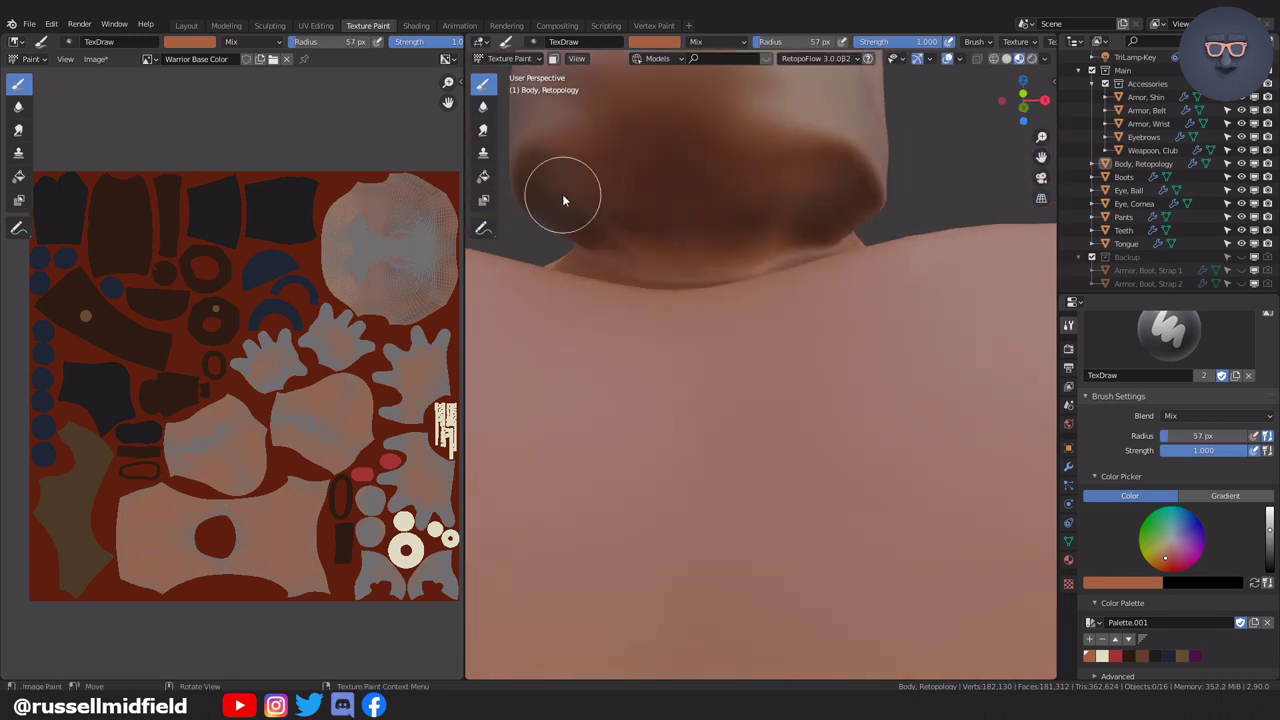
{"action": "middle_click_drag", "start_coordinate": [848, 215], "coordinate": [623, 140]}
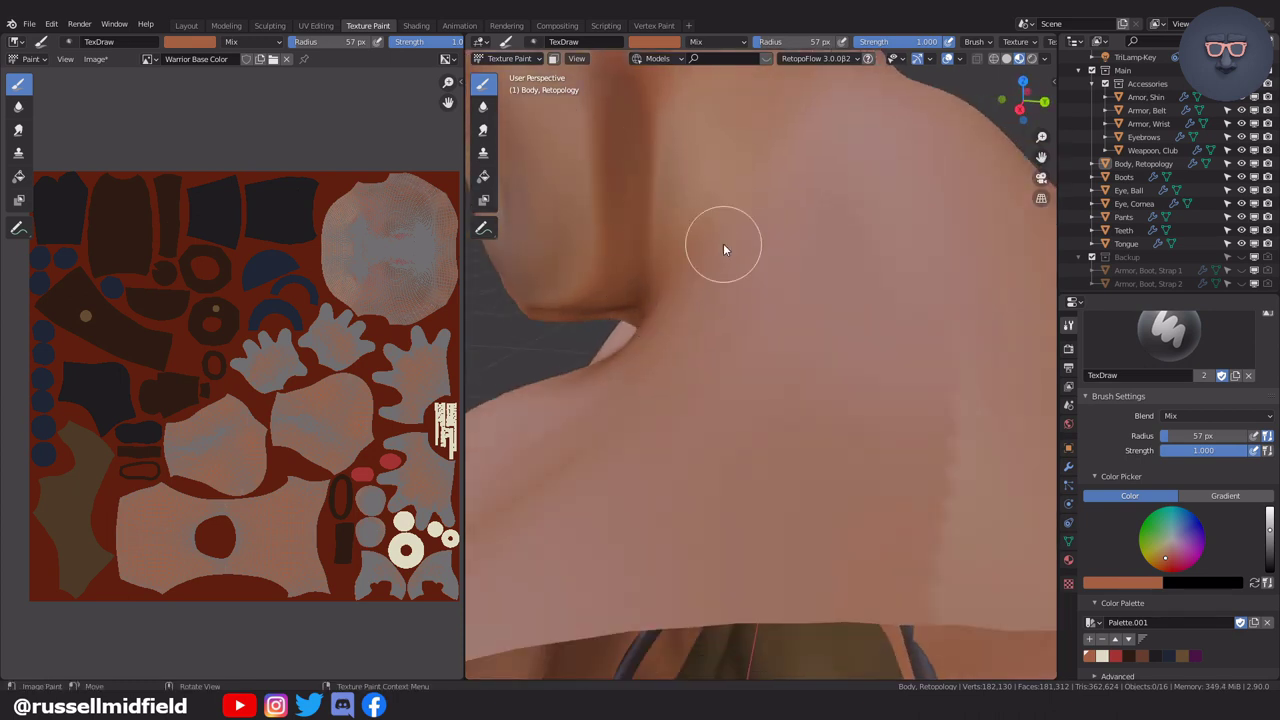
{"action": "middle_click_drag", "start_coordinate": [648, 285], "coordinate": [766, 269]}
{"action": "mouse_move", "coordinate": [642, 281]}
{"action": "middle_mouse_down"}
{"action": "mouse_move", "coordinate": [770, 299]}
{"action": "mouse_move", "coordinate": [762, 288]}
{"action": "middle_mouse_up"}
{"action": "scroll", "coordinate": [762, 319], "scroll_direction": "down", "scroll_amount": 6}
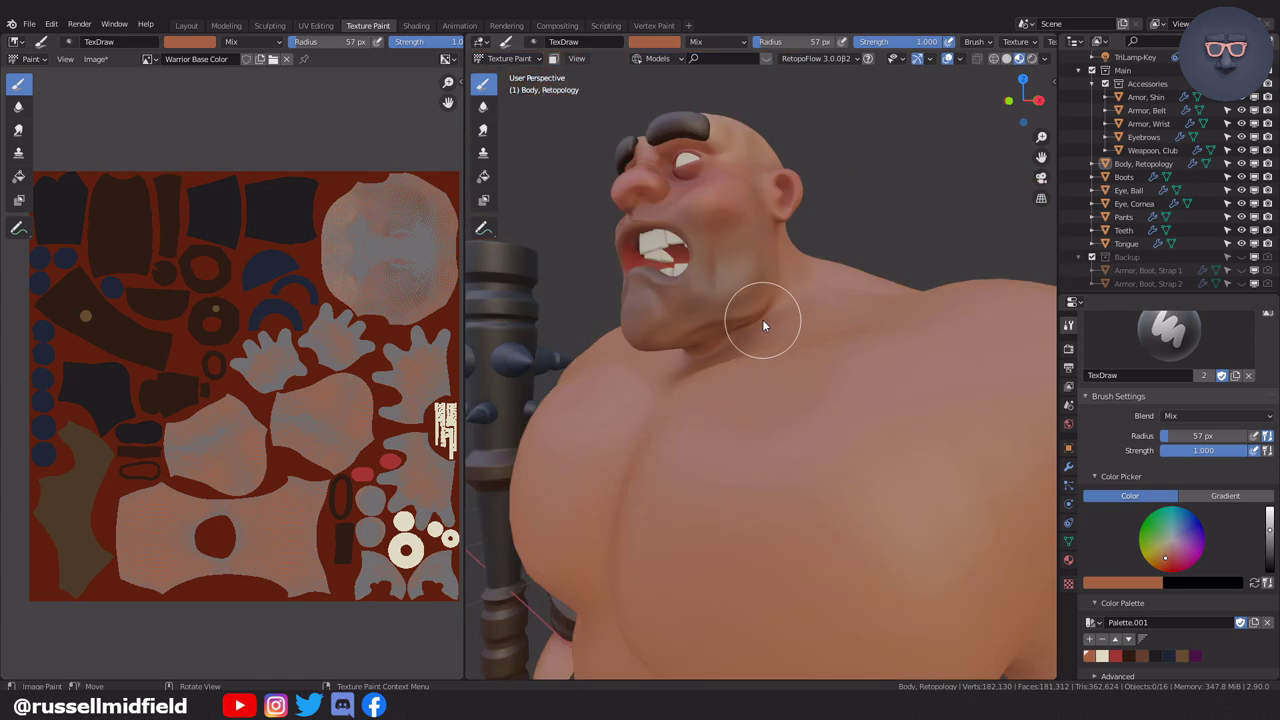
- Show the full warrior in rendered shading and set the body's Multires viewport level to 5
{"action": "middle_click_drag", "start_coordinate": [762, 319], "coordinate": [838, 322]}
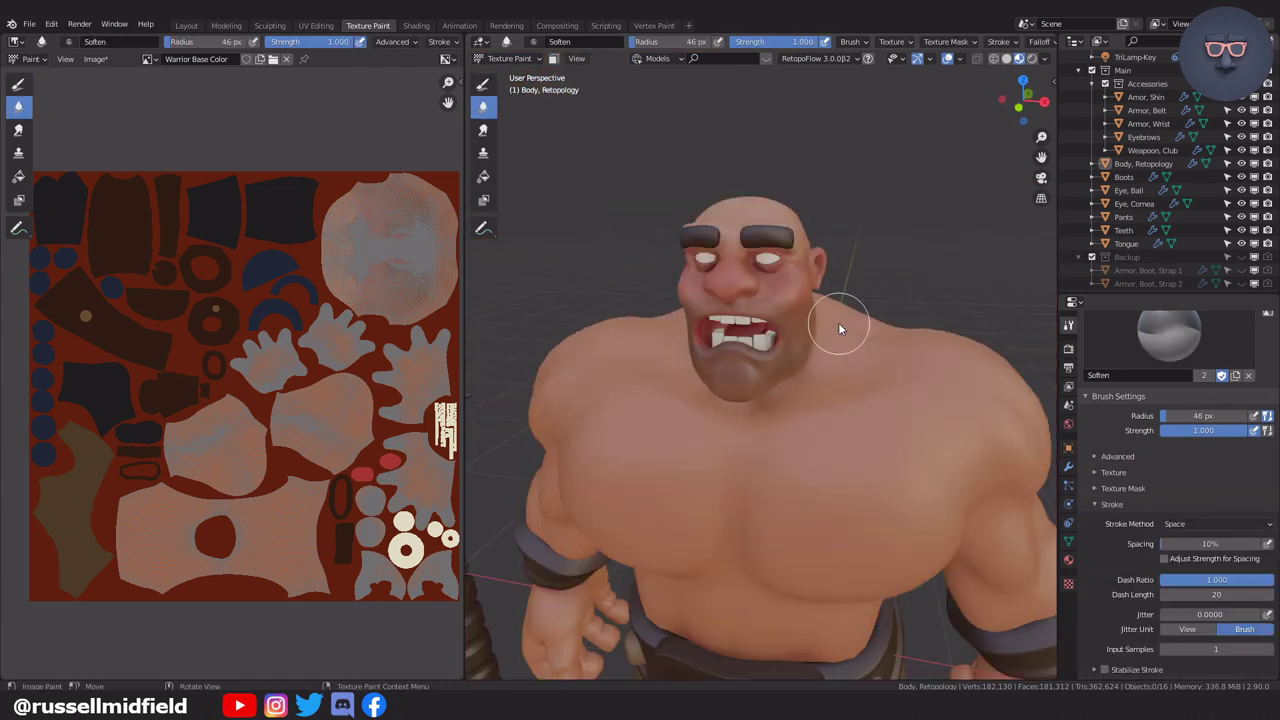
{"action": "scroll", "coordinate": [845, 328], "scroll_direction": "down", "scroll_amount": 5}
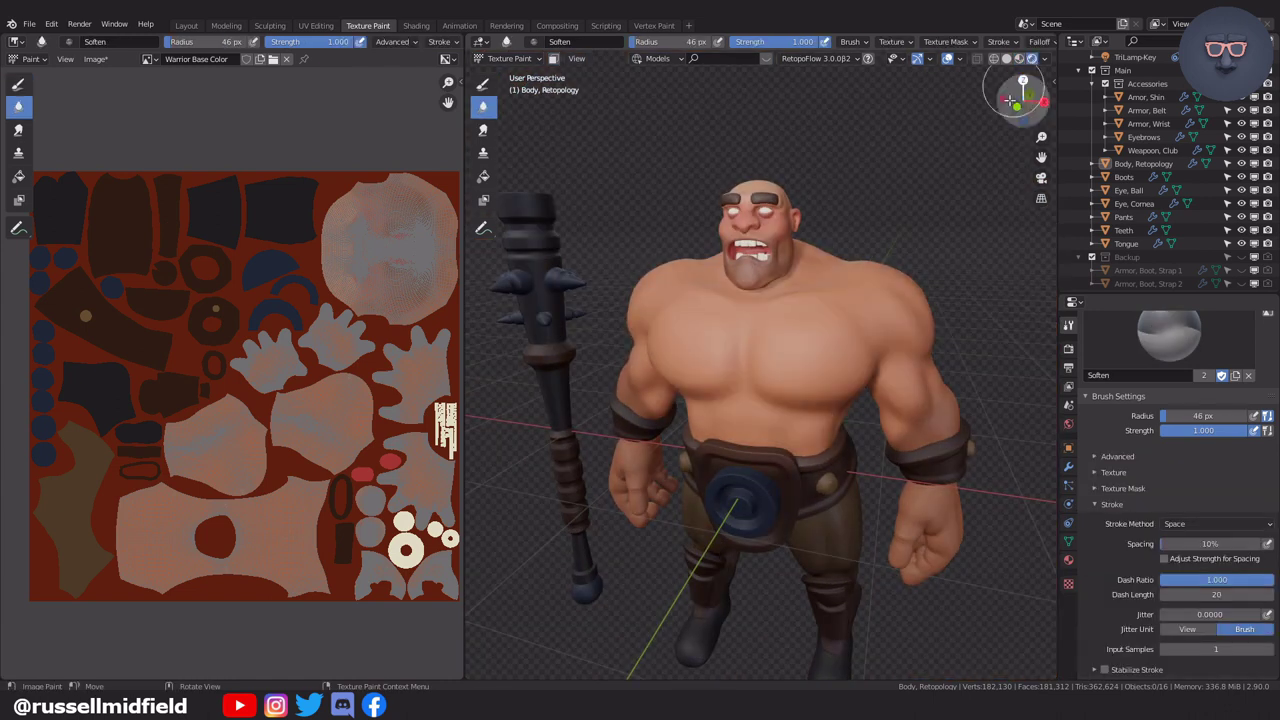
{"action": "scroll", "coordinate": [956, 215], "scroll_direction": "down", "scroll_amount": 1}
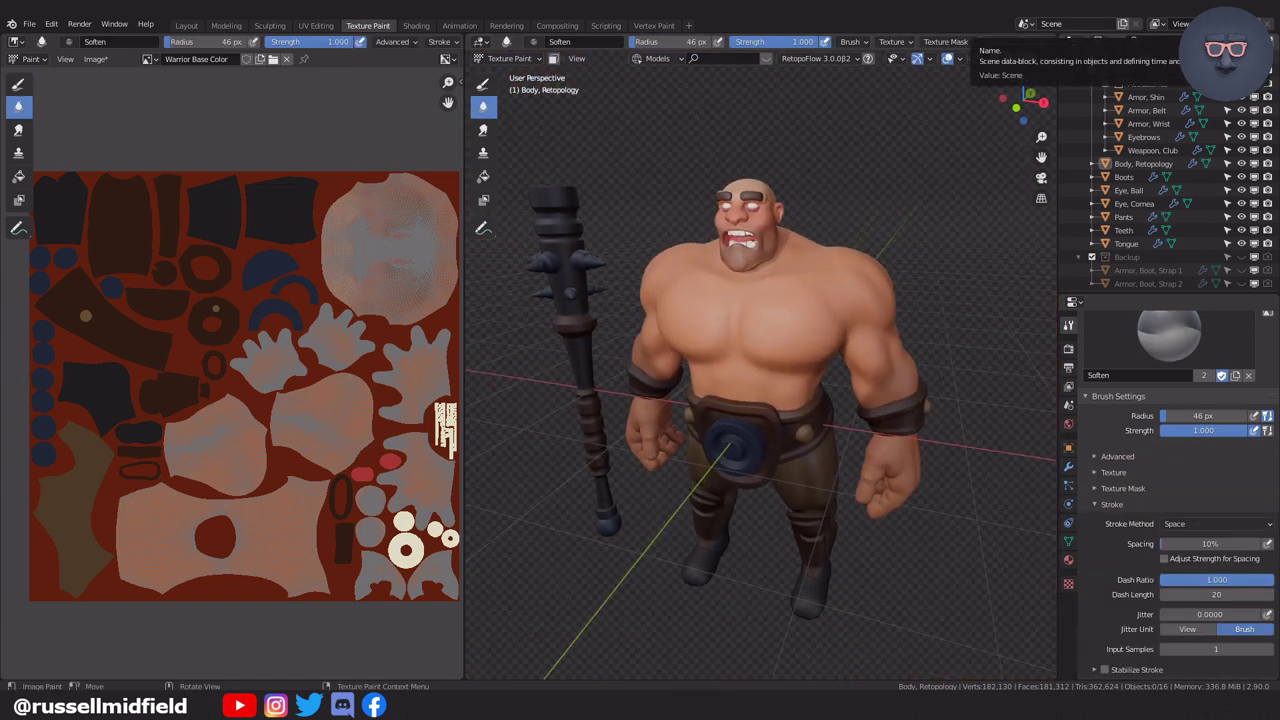
{"action": "left_click", "coordinate": [1068, 466]}
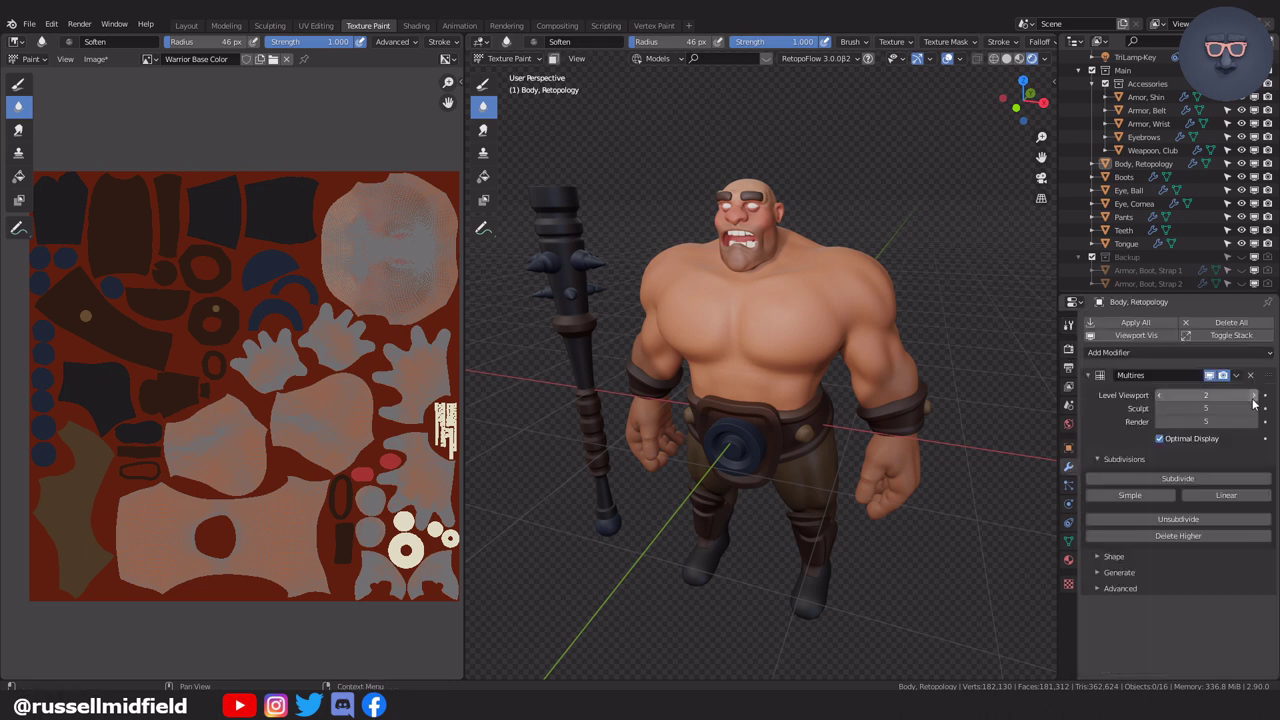
{"action": "left_click", "coordinate": [1255, 396]}
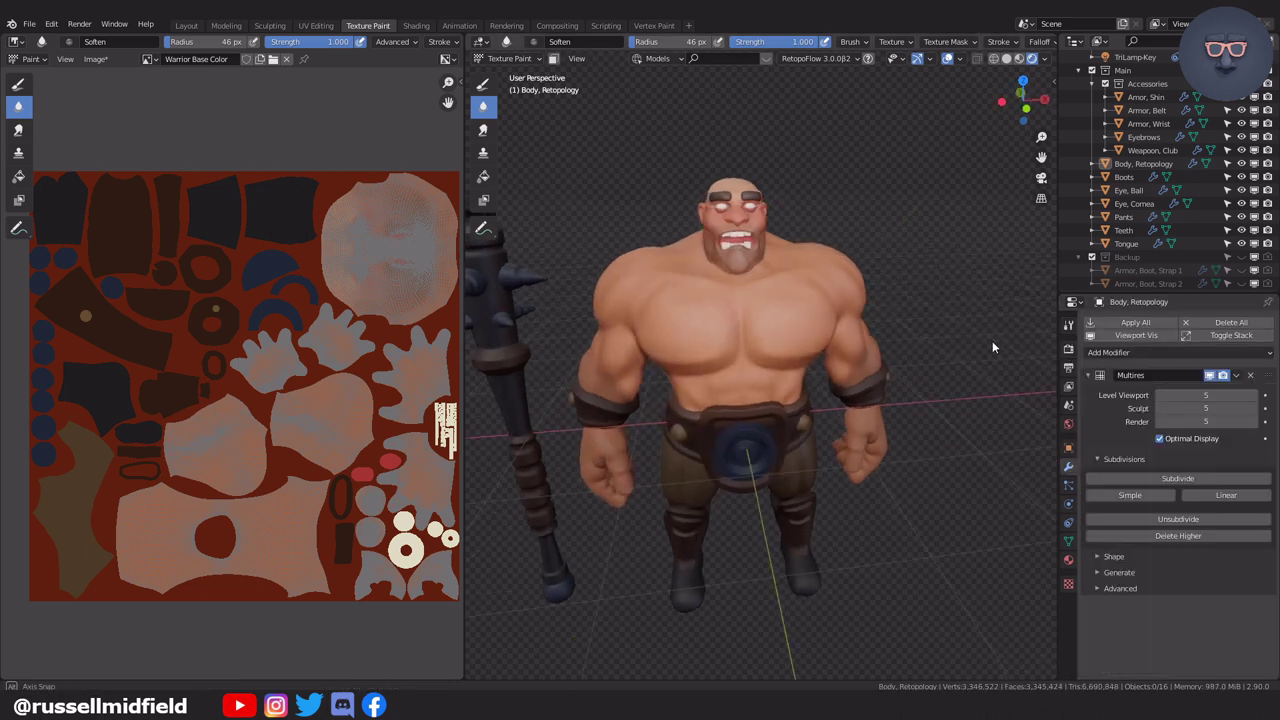
- Try a sculpt stroke on the eyeball in Sculpt Mode with X symmetry, undo it and return to Object Mode
{"action": "key", "text": "ctrl+Tab"}
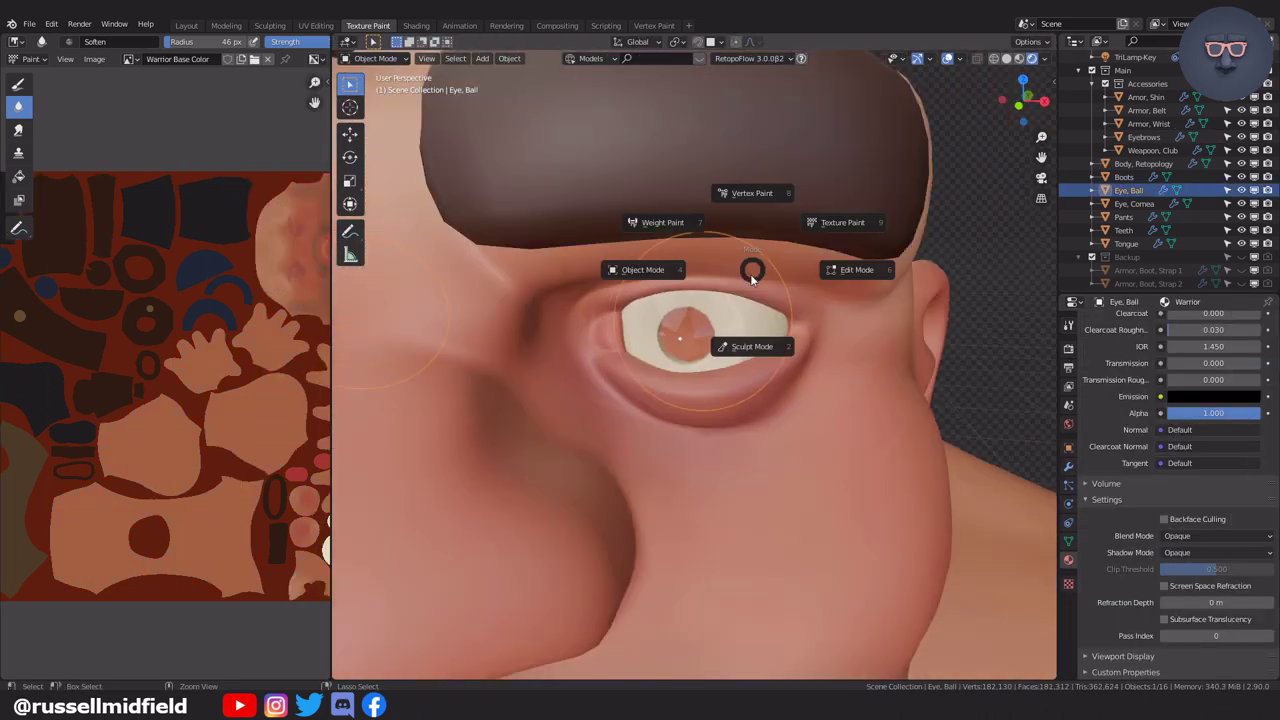
{"action": "left_click", "coordinate": [737, 349]}
{"action": "left_click", "coordinate": [969, 44]}
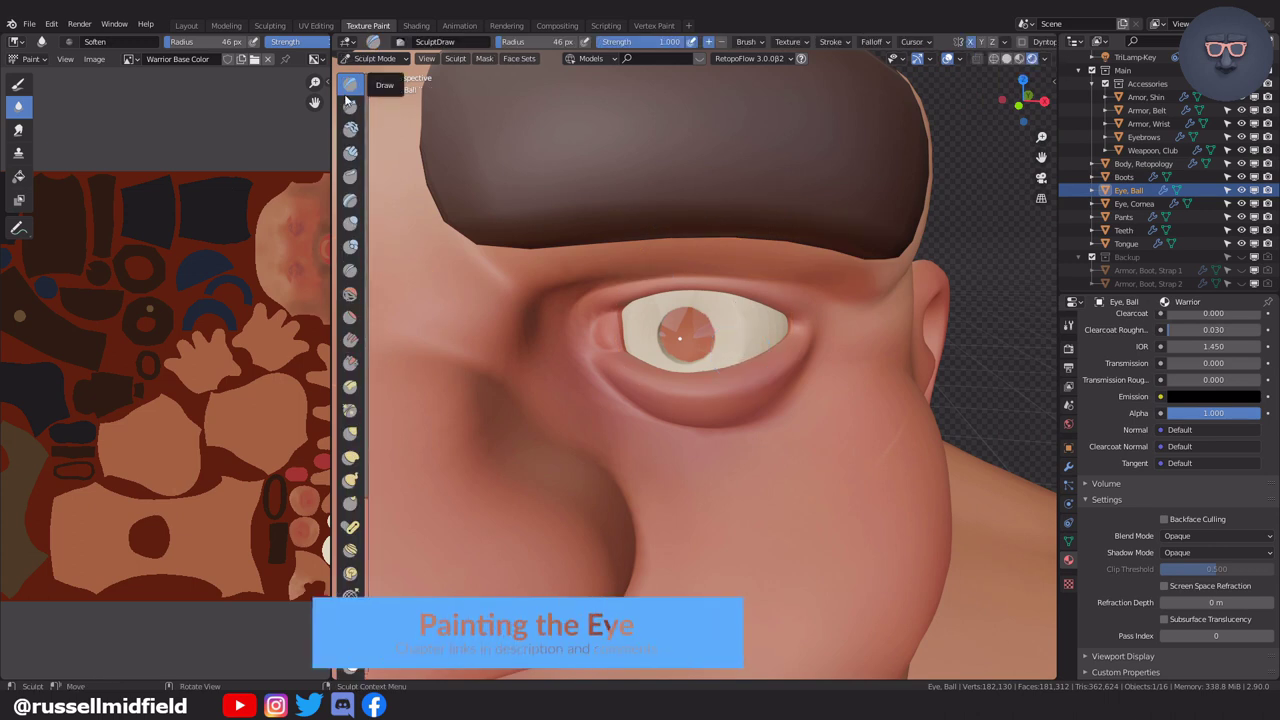
{"action": "scroll", "coordinate": [713, 303], "scroll_direction": "up", "scroll_amount": 3}
{"action": "middle_click_drag", "start_coordinate": [731, 324], "coordinate": [693, 289]}
{"action": "scroll", "coordinate": [713, 303], "scroll_direction": "down", "scroll_amount": 3}
{"action": "scroll", "coordinate": [693, 289], "scroll_direction": "up", "scroll_amount": 1}
{"action": "mouse_move", "coordinate": [682, 289]}
{"action": "left_mouse_down", "text": "ctrl"}
{"action": "mouse_move", "coordinate": [662, 292]}
{"action": "mouse_move", "coordinate": [655, 276]}
{"action": "left_mouse_up", "text": "ctrl"}
{"action": "key", "text": "ctrl+z"}
{"action": "key", "text": "ctrl+Tab"}
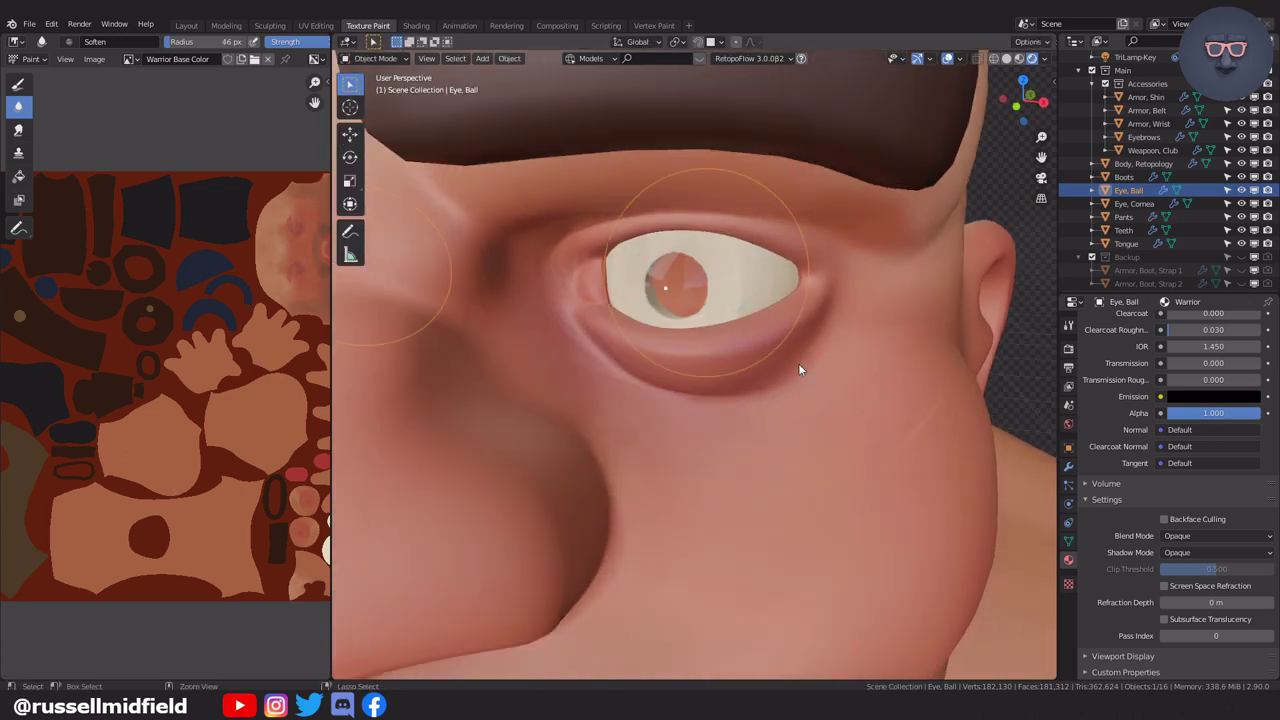
- Select the body, enter Sculpt Mode with X symmetry and reshape the eyelid around the eyeball
{"action": "scroll", "coordinate": [836, 368], "scroll_direction": "down", "scroll_amount": 4}
{"action": "left_click", "coordinate": [836, 368]}
{"action": "scroll", "coordinate": [830, 366], "scroll_direction": "up", "scroll_amount": 2}
{"action": "key", "text": "ctrl+Tab"}
{"action": "left_click", "coordinate": [843, 451]}
{"action": "scroll", "coordinate": [800, 420], "scroll_direction": "up", "scroll_amount": 2}
{"action": "mouse_move", "coordinate": [782, 425]}
{"action": "middle_mouse_down", "text": "shift"}
{"action": "mouse_move", "coordinate": [796, 380]}
{"action": "mouse_move", "coordinate": [796, 474]}
{"action": "middle_mouse_up", "text": "shift"}
{"action": "left_click", "coordinate": [968, 43]}
{"action": "middle_click_drag", "start_coordinate": [720, 330], "coordinate": [704, 311]}
{"action": "left_click_drag", "start_coordinate": [660, 310], "coordinate": [676, 298]}
{"action": "mouse_move", "coordinate": [676, 298]}
{"action": "middle_mouse_down"}
{"action": "mouse_move", "coordinate": [630, 302]}
{"action": "mouse_move", "coordinate": [750, 305]}
{"action": "middle_mouse_up"}
{"action": "mouse_move", "coordinate": [750, 305]}
{"action": "left_mouse_down"}
{"action": "mouse_move", "coordinate": [753, 288]}
{"action": "mouse_move", "coordinate": [769, 314]}
{"action": "left_mouse_up"}
{"action": "scroll", "coordinate": [941, 346], "scroll_direction": "down", "scroll_amount": 6}
{"action": "mouse_move", "coordinate": [941, 346]}
{"action": "middle_mouse_down"}
{"action": "mouse_move", "coordinate": [800, 380]}
{"action": "mouse_move", "coordinate": [862, 414]}
{"action": "mouse_move", "coordinate": [804, 416]}
{"action": "middle_mouse_up"}
- In Texture Paint mode on the eyeball, set the fill threshold to .01 and fill the large iris ring with dark brown
{"action": "key", "text": "ctrl+Tab"}
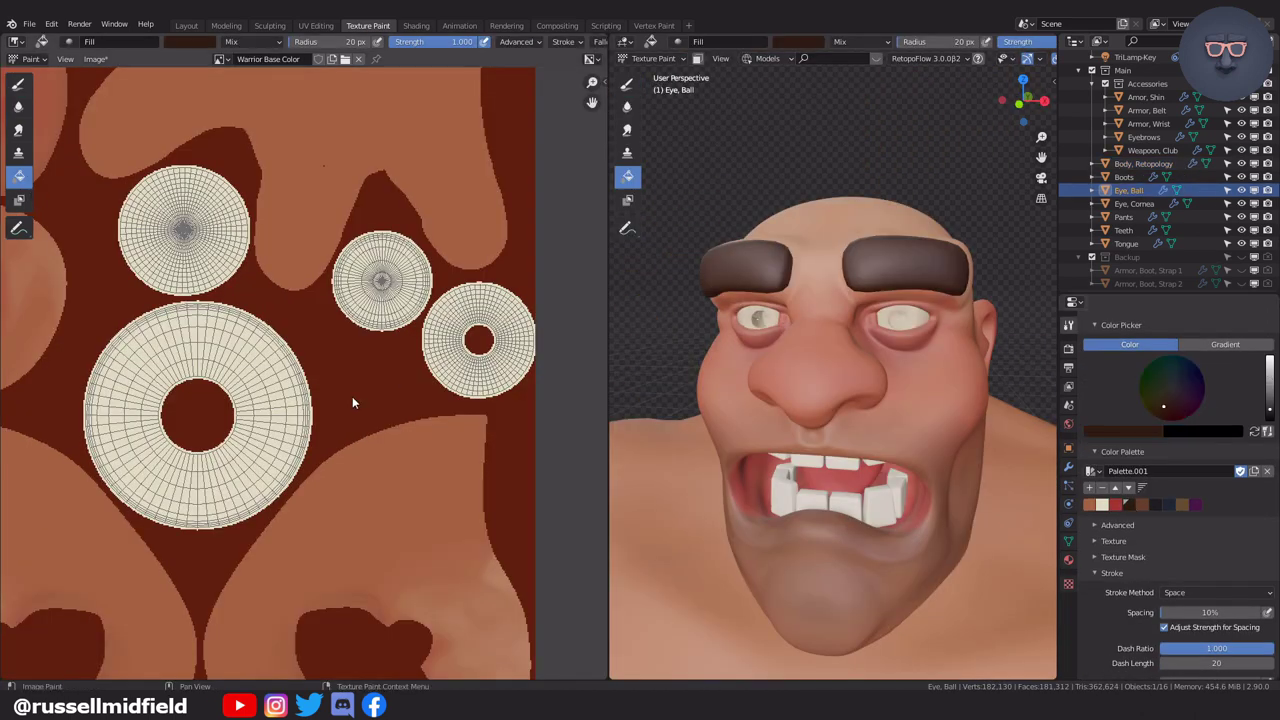
{"action": "left_click", "coordinate": [263, 408]}
{"action": "key", "text": "ctrl+z"}
{"action": "left_click", "coordinate": [524, 42]}
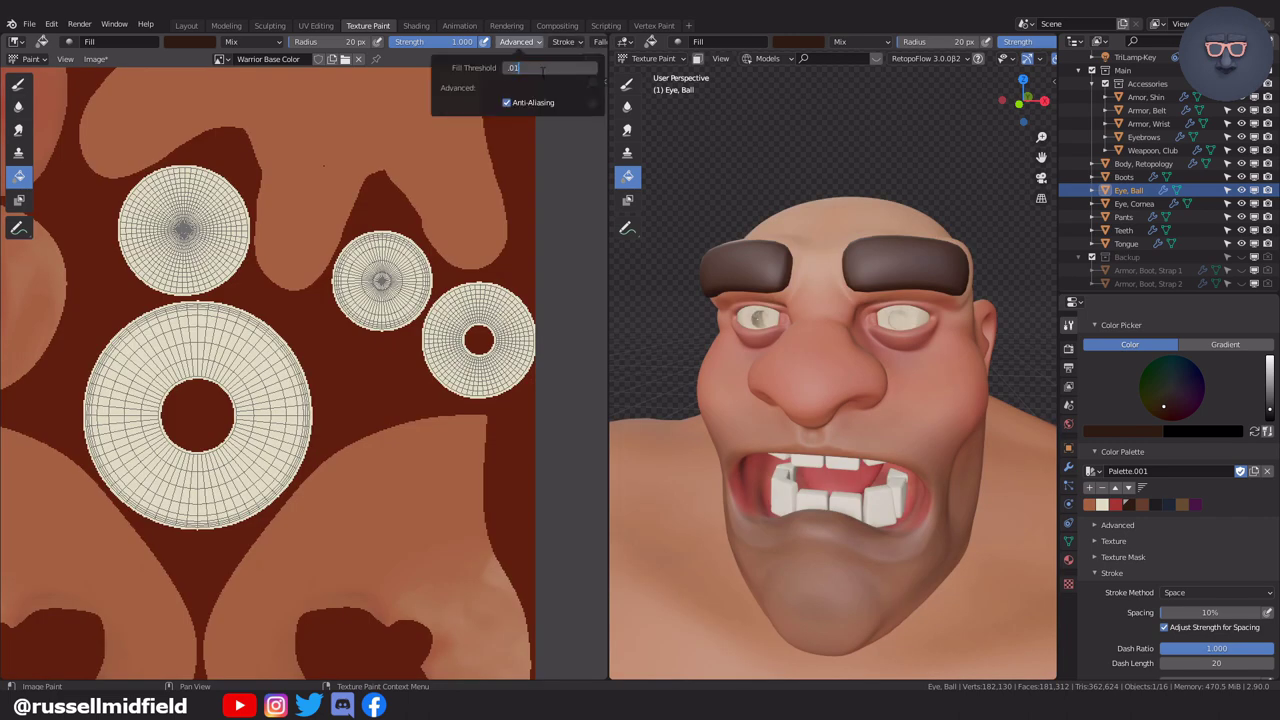
{"action": "key", "text": "Return"}
{"action": "left_click", "coordinate": [216, 368]}
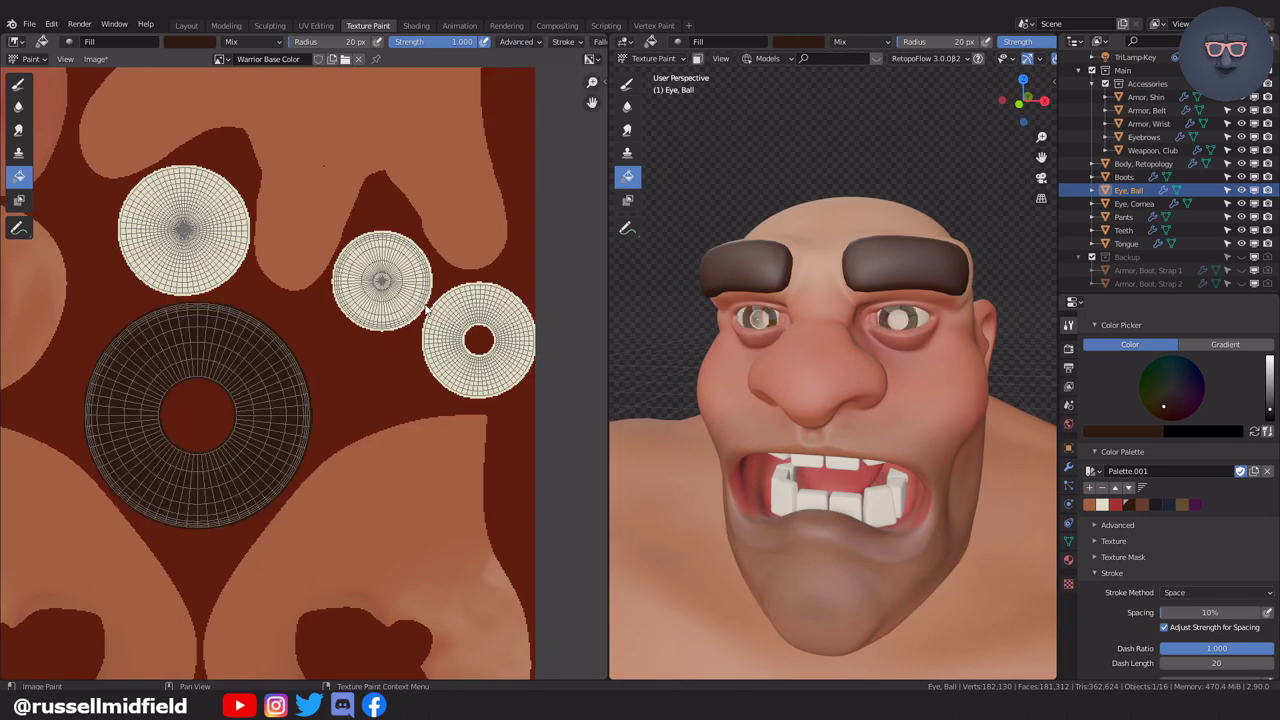
- Set the fill color to black and fill the small pupil disc on the eye texture
{"action": "left_click", "coordinate": [422, 304]}
{"action": "key", "text": "ctrl+z"}
{"action": "left_click", "coordinate": [1135, 430]}
{"action": "left_click_drag", "start_coordinate": [1151, 334], "coordinate": [1151, 420]}
{"action": "left_click", "coordinate": [398, 301]}
{"action": "scroll", "coordinate": [808, 482], "scroll_direction": "down", "scroll_amount": 3}
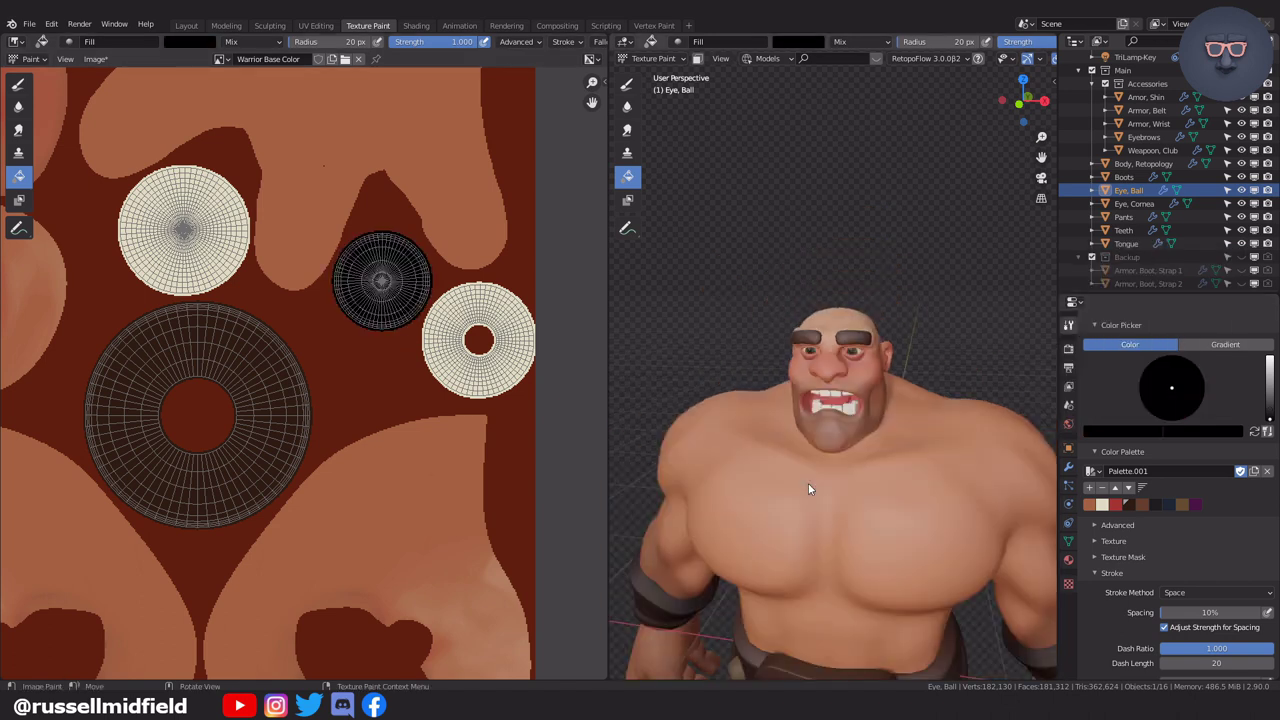
{"action": "scroll", "coordinate": [790, 470], "scroll_direction": "up", "scroll_amount": 6}
- Set the Draw brush to the Line stroke method and lighten its brown color to a value of 0.307
{"action": "left_click", "coordinate": [16, 88]}
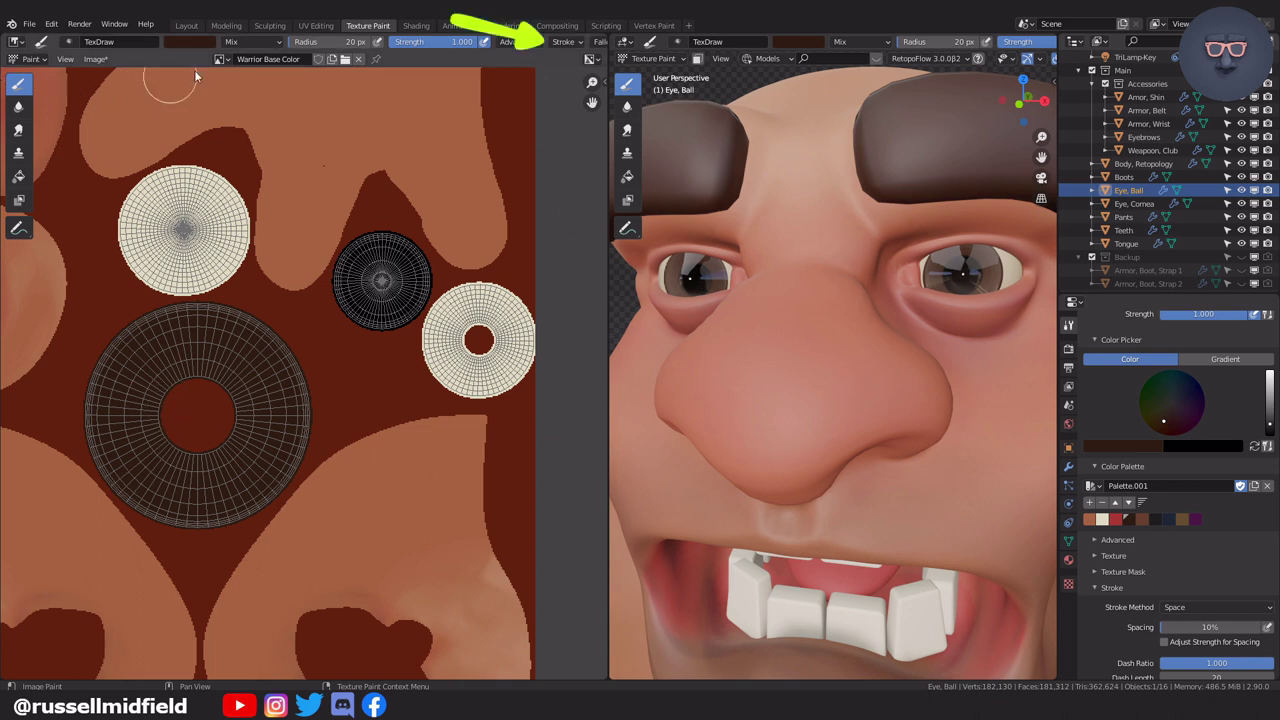
{"action": "left_click", "coordinate": [565, 41]}
{"action": "left_click", "coordinate": [584, 69]}
{"action": "left_click", "coordinate": [580, 155]}
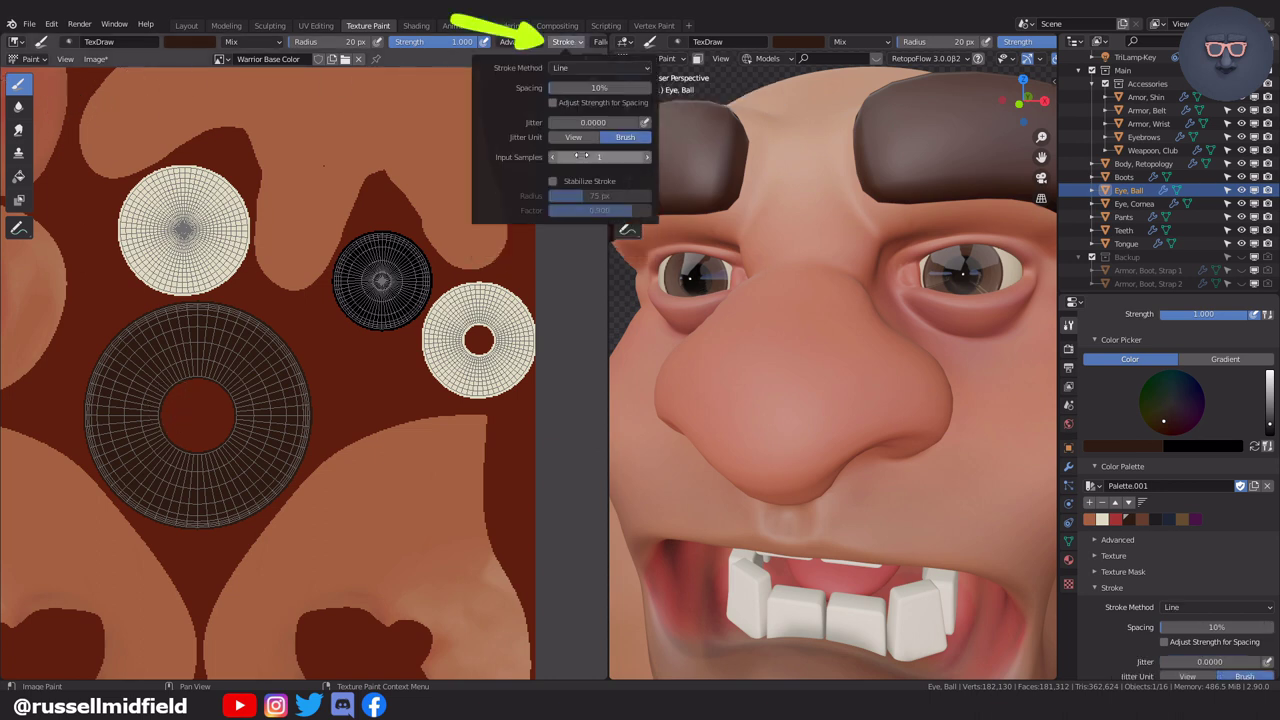
{"action": "left_click", "coordinate": [190, 41]}
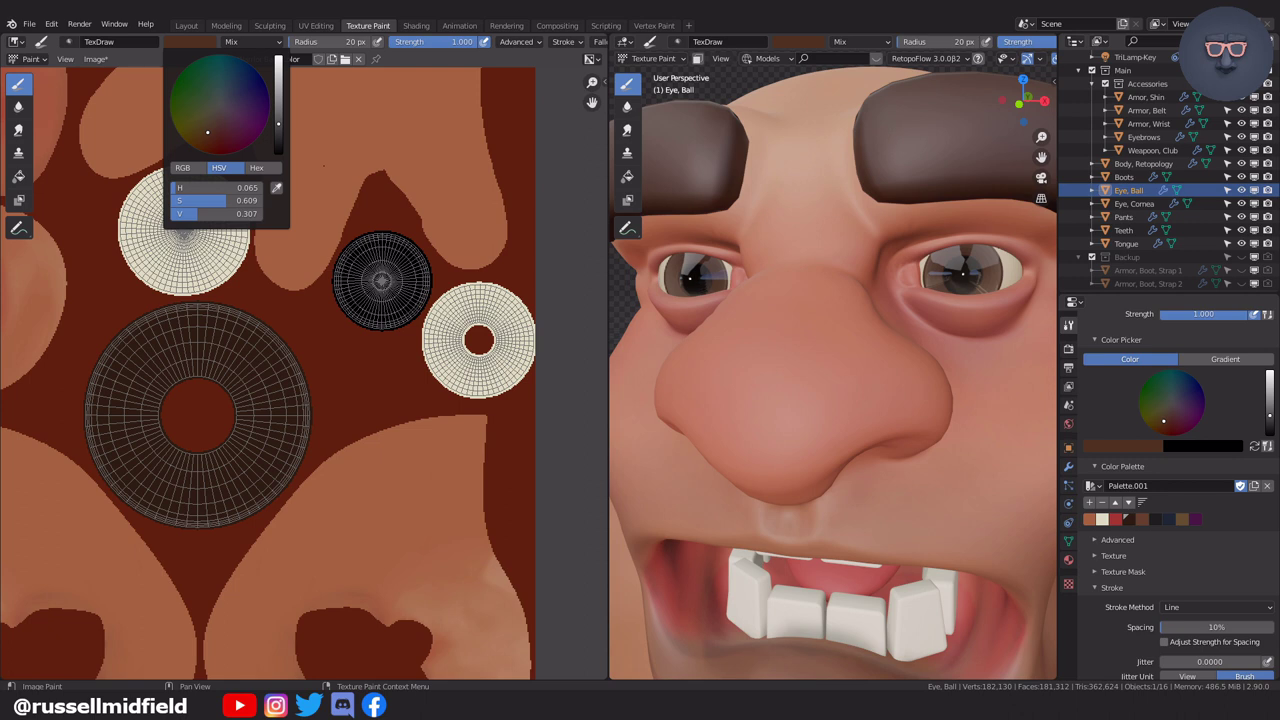
- Set the brush radius to 2 px and draw fine radial lines on the iris ring in brown and in black
{"action": "key", "text": "f"}
{"action": "left_click", "coordinate": [240, 426]}
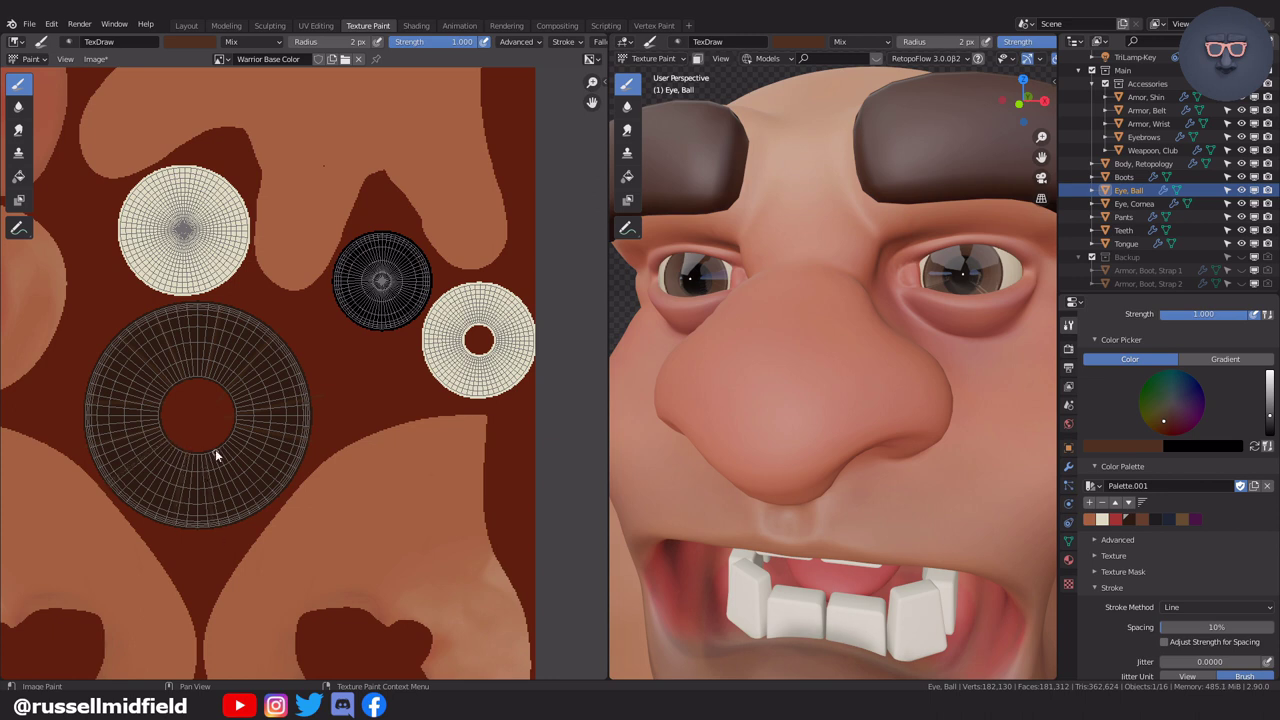
{"action": "left_click", "coordinate": [205, 41]}
{"action": "left_click_drag", "start_coordinate": [277, 125], "coordinate": [249, 276]}
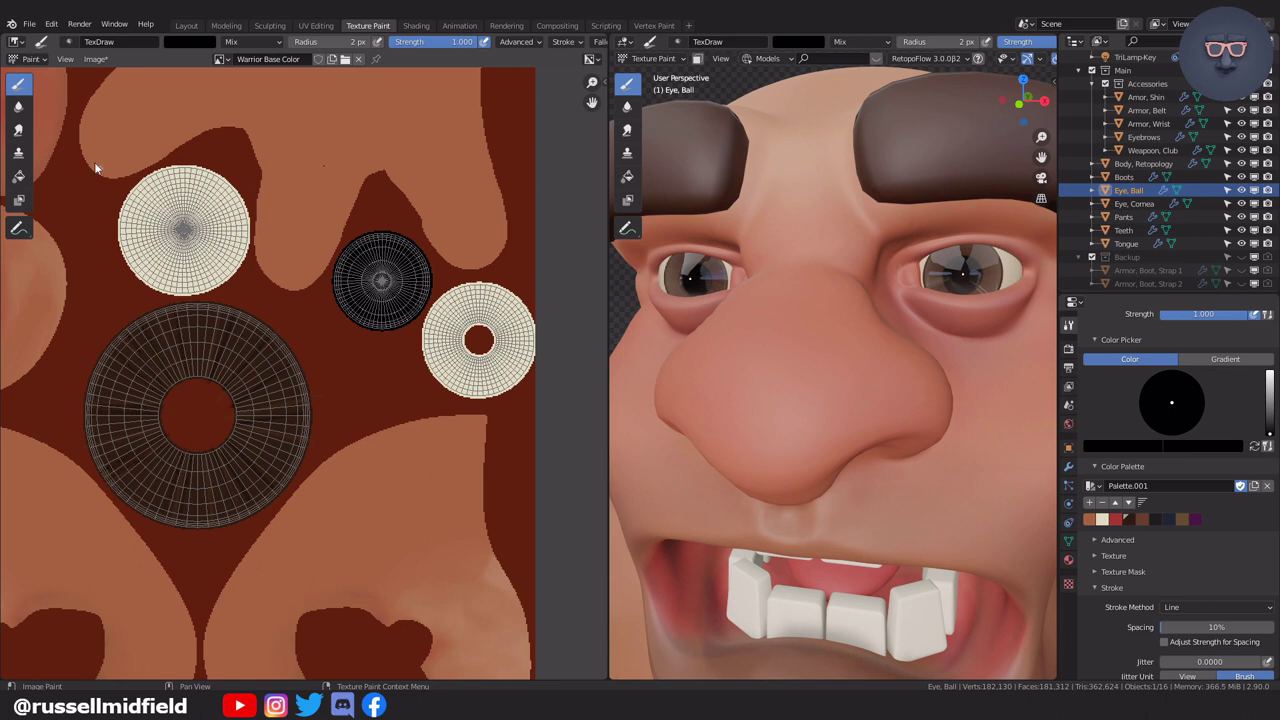
- Lighten the dark brown palette color, draw brighter radial streaks across the iris ring and check the eyes on the full warrior
{"action": "left_click", "coordinate": [192, 41]}
{"action": "left_click", "coordinate": [277, 69]}
{"action": "left_click", "coordinate": [206, 128]}
{"action": "left_click", "coordinate": [1131, 519]}
{"action": "left_click", "coordinate": [205, 42]}
{"action": "left_click", "coordinate": [278, 81]}
{"action": "left_click_drag", "start_coordinate": [184, 311], "coordinate": [189, 363]}
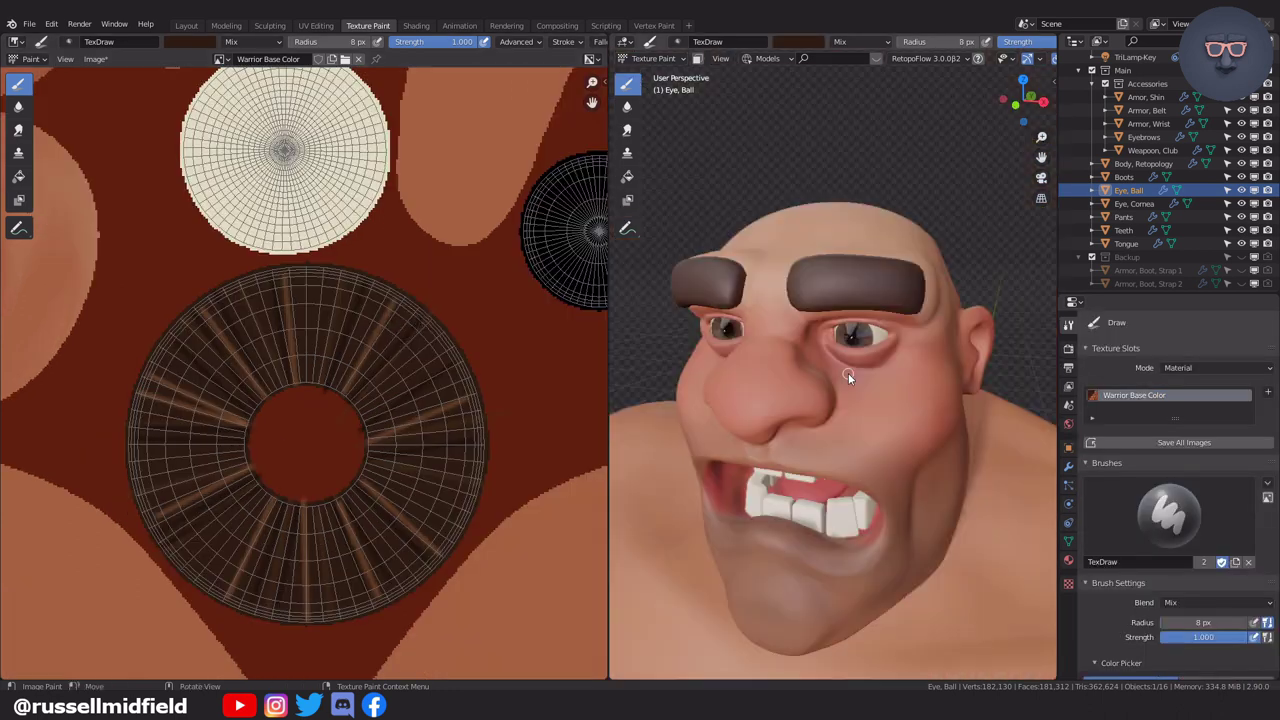
{"action": "scroll", "coordinate": [848, 373], "scroll_direction": "down", "scroll_amount": 6}
{"action": "middle_click_drag", "start_coordinate": [855, 358], "coordinate": [815, 352]}
{"action": "scroll", "coordinate": [340, 333], "scroll_direction": "down", "scroll_amount": 3}
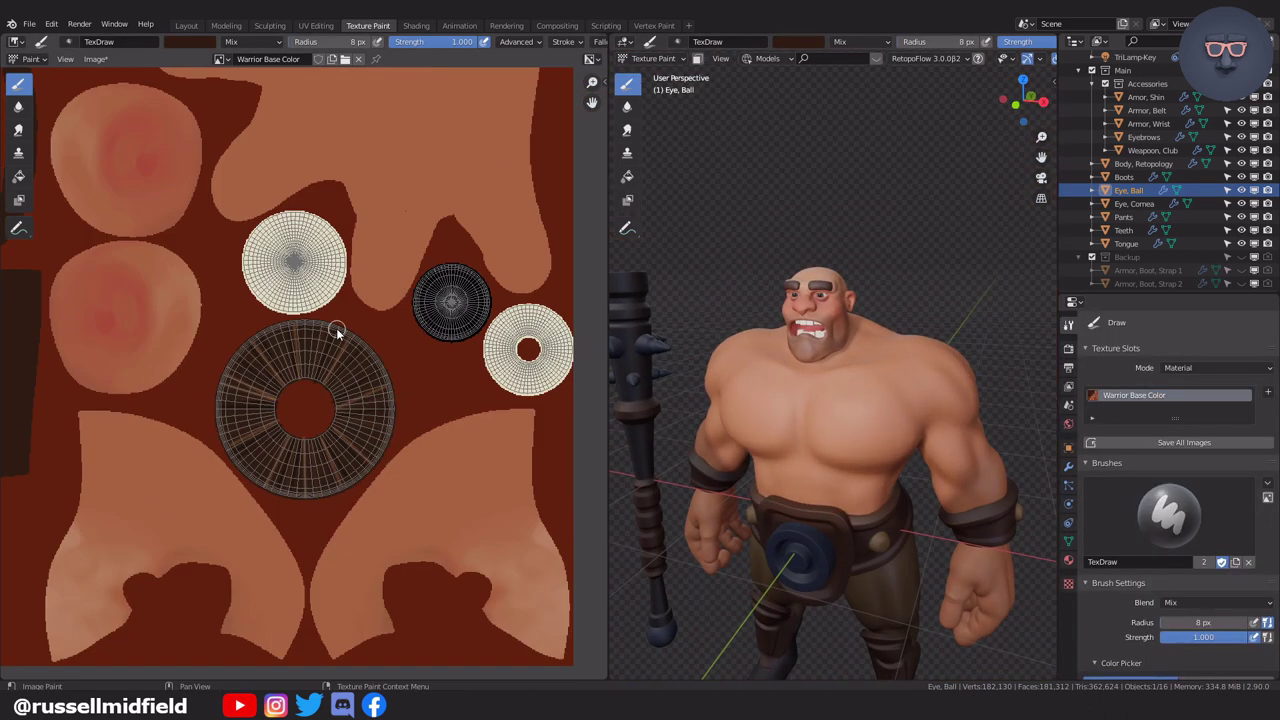
{"action": "middle_click_drag", "start_coordinate": [720, 336], "coordinate": [771, 316]}
{"action": "scroll", "coordinate": [756, 336], "scroll_direction": "down", "scroll_amount": 1}
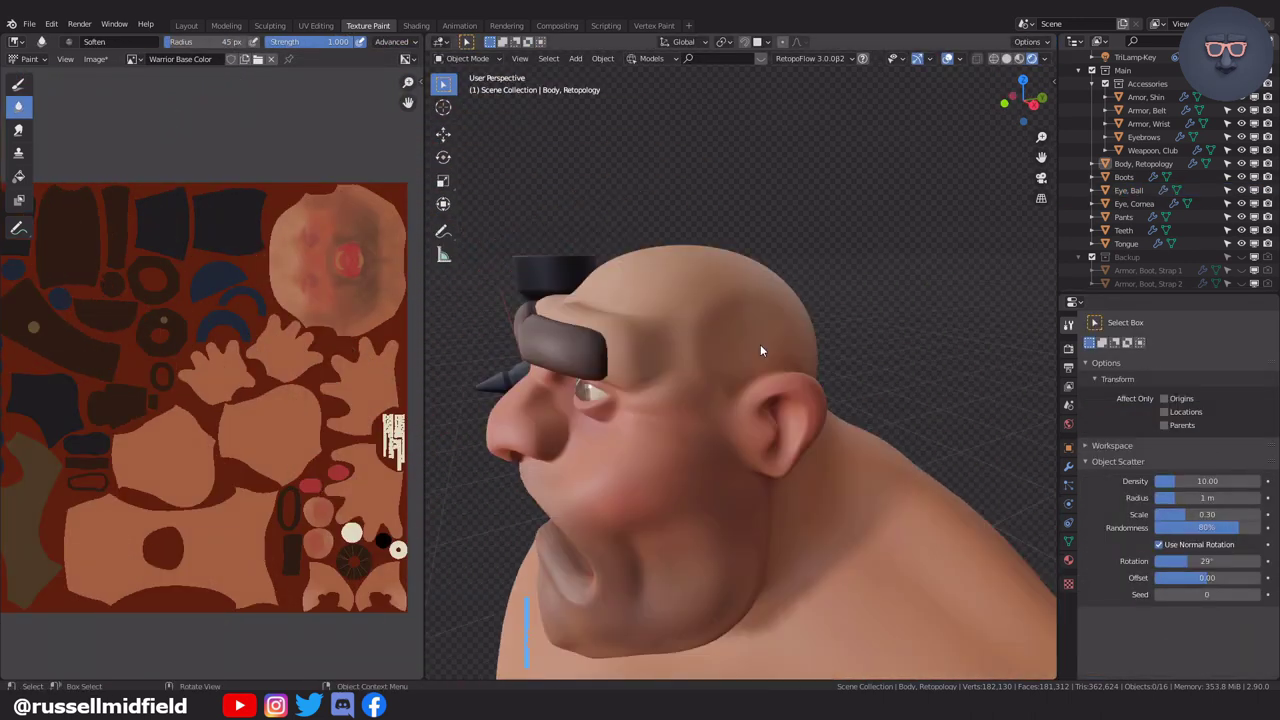
- Set the body's Multires viewport level to 4 and put the body in Texture Paint mode
{"action": "left_click", "coordinate": [1068, 466]}
{"action": "left_click", "coordinate": [1254, 395]}
{"action": "scroll", "coordinate": [942, 388], "scroll_direction": "up", "scroll_amount": 6}
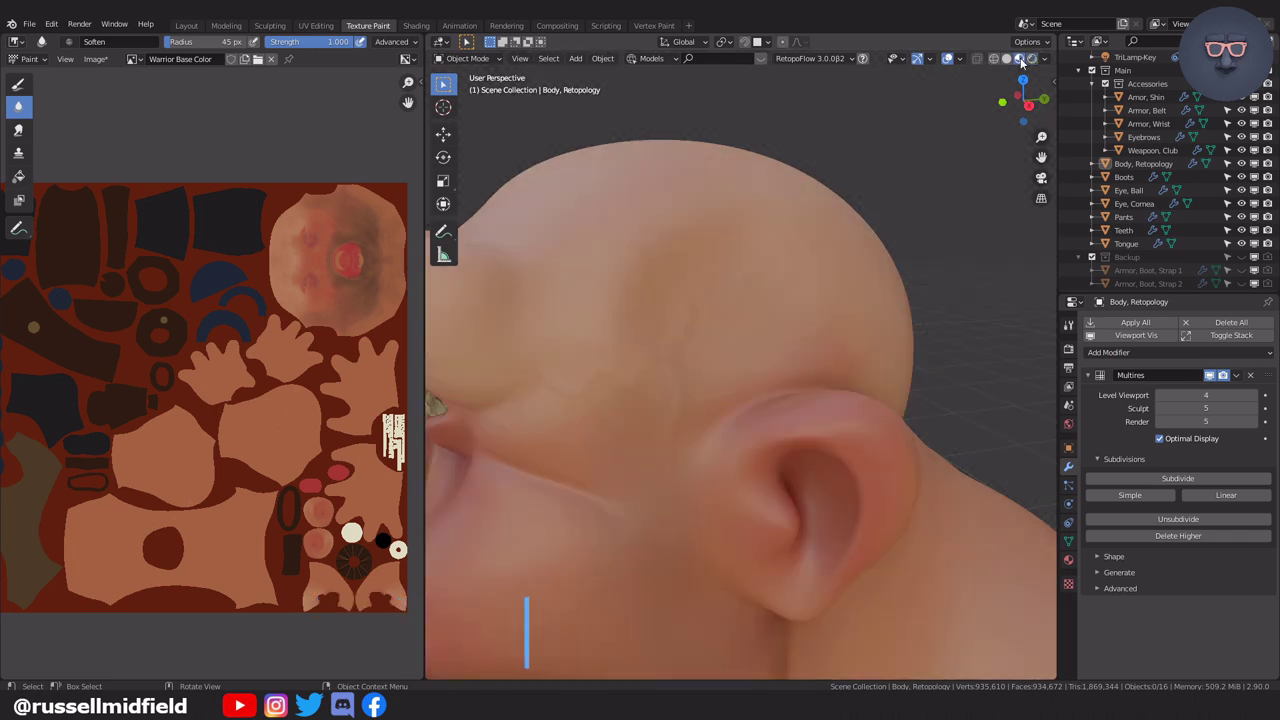
{"action": "key", "text": "ctrl+Tab"}
{"action": "left_click", "coordinate": [832, 143]}
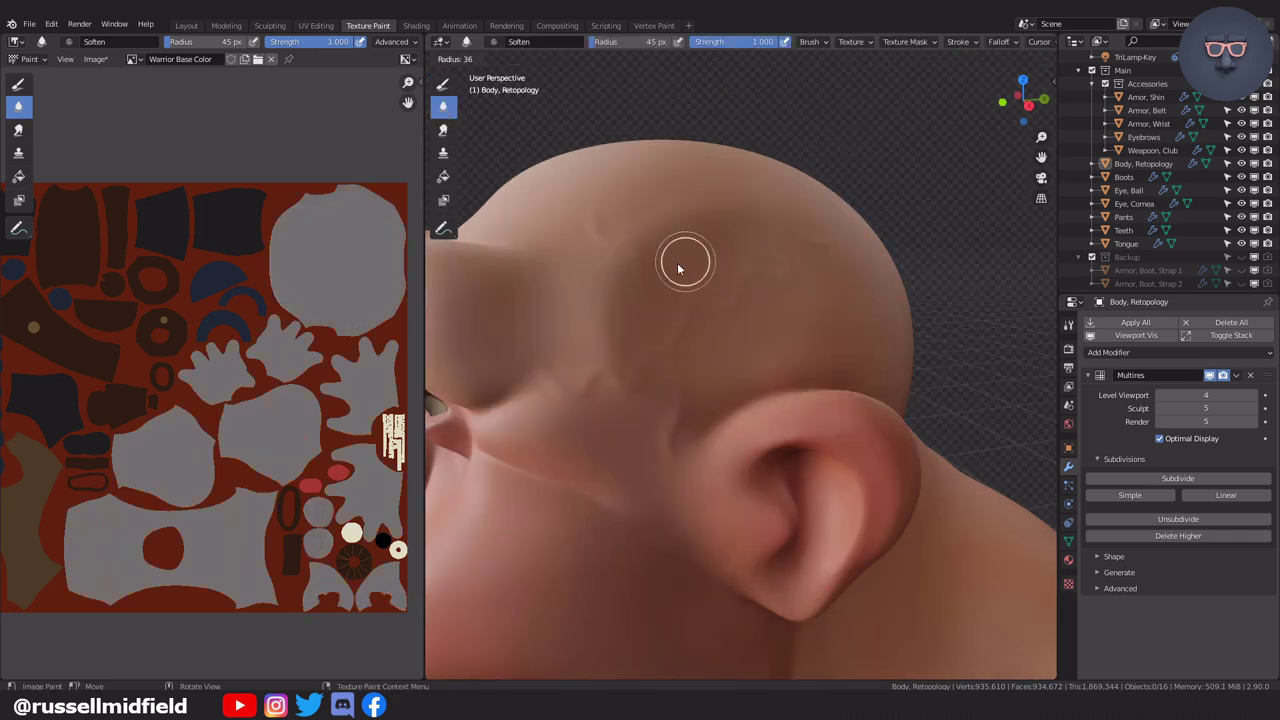
- Draw winding purple veins across the temple and side of the head with the Draw brush at 8 px
{"action": "left_click", "coordinate": [443, 84]}
{"action": "scroll", "coordinate": [1202, 504], "scroll_direction": "down", "scroll_amount": 5}
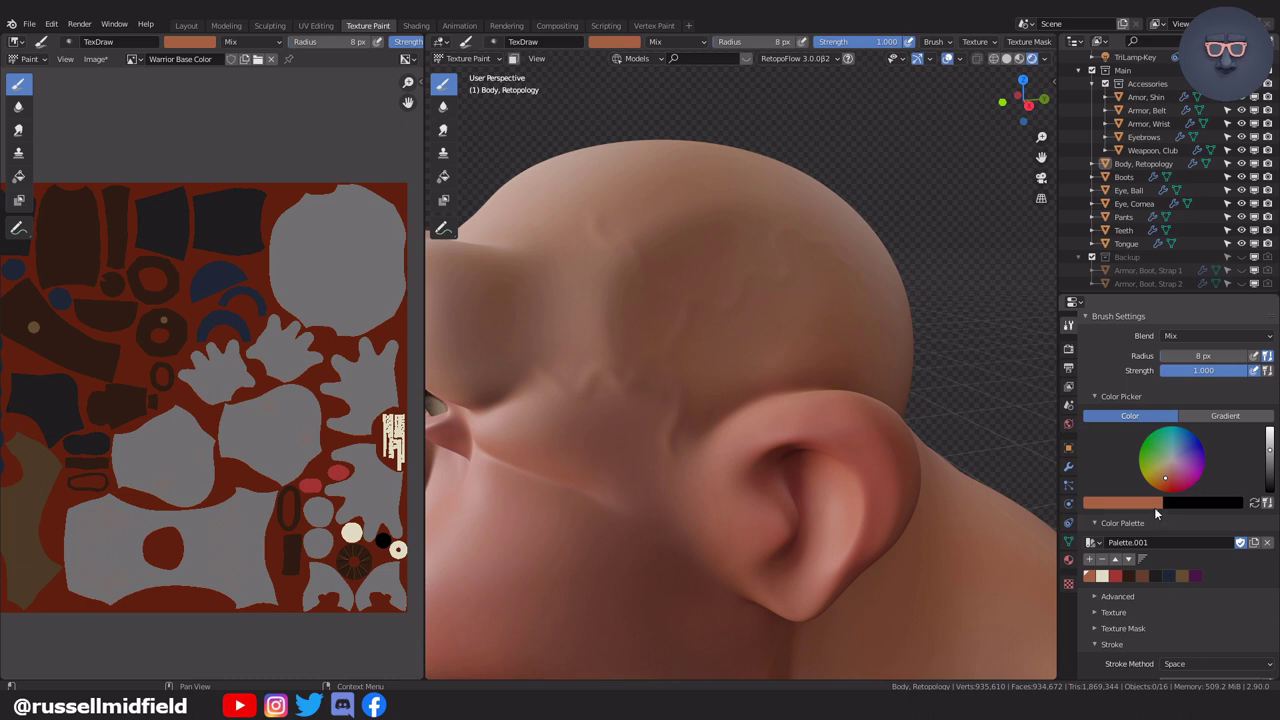
{"action": "left_click", "coordinate": [1195, 575]}
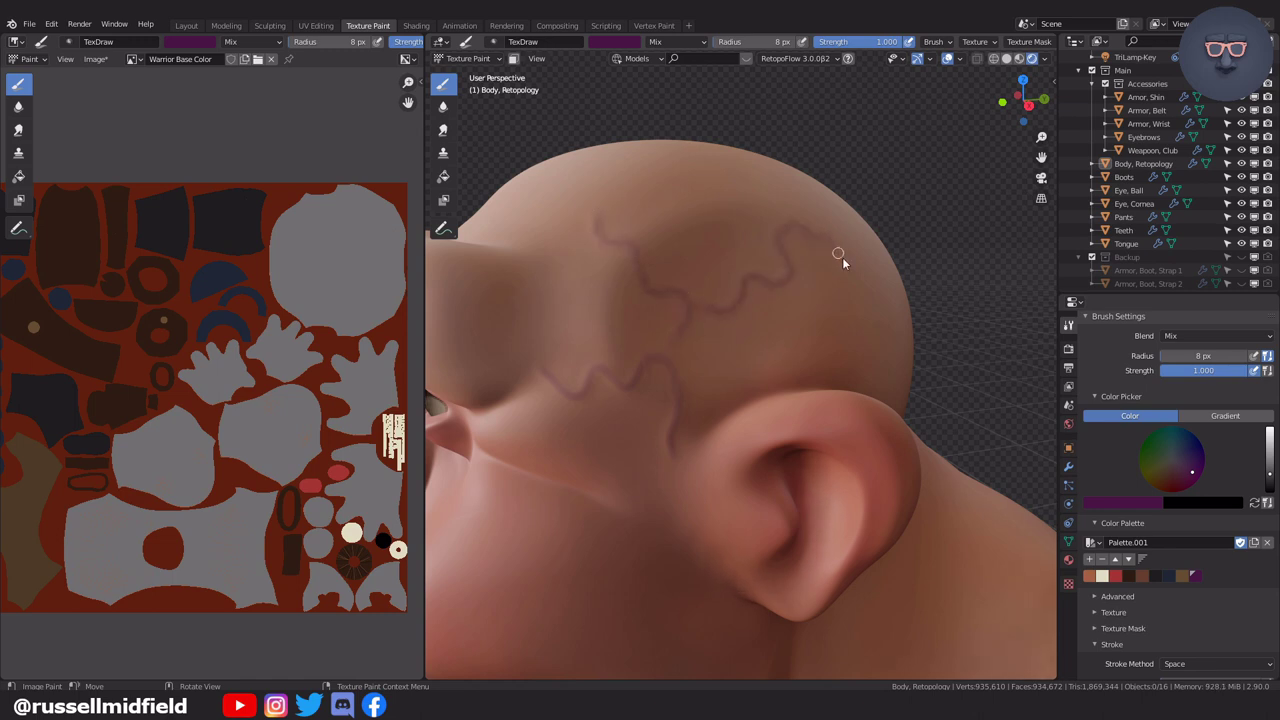
- Soften the purple veins on the side of the head with the Soften brush at a radius of 31 px
{"action": "left_click", "coordinate": [446, 107]}
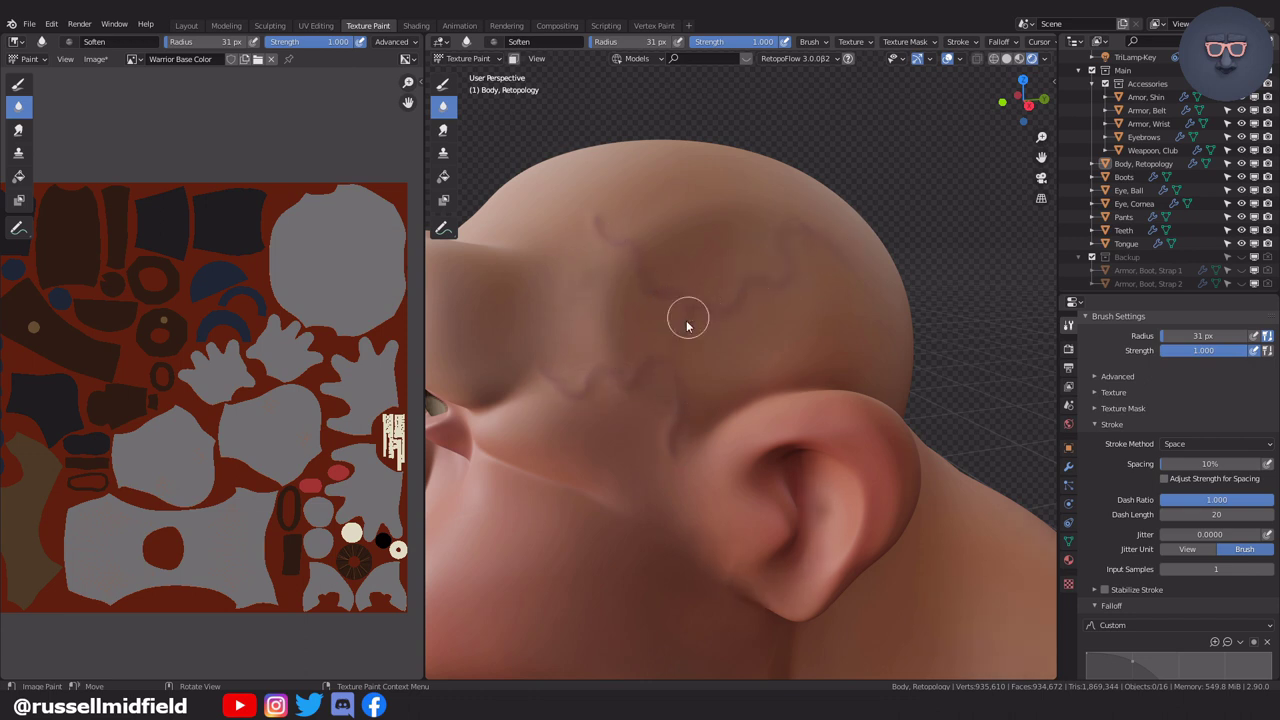
{"action": "middle_click_drag", "start_coordinate": [850, 273], "coordinate": [857, 369]}
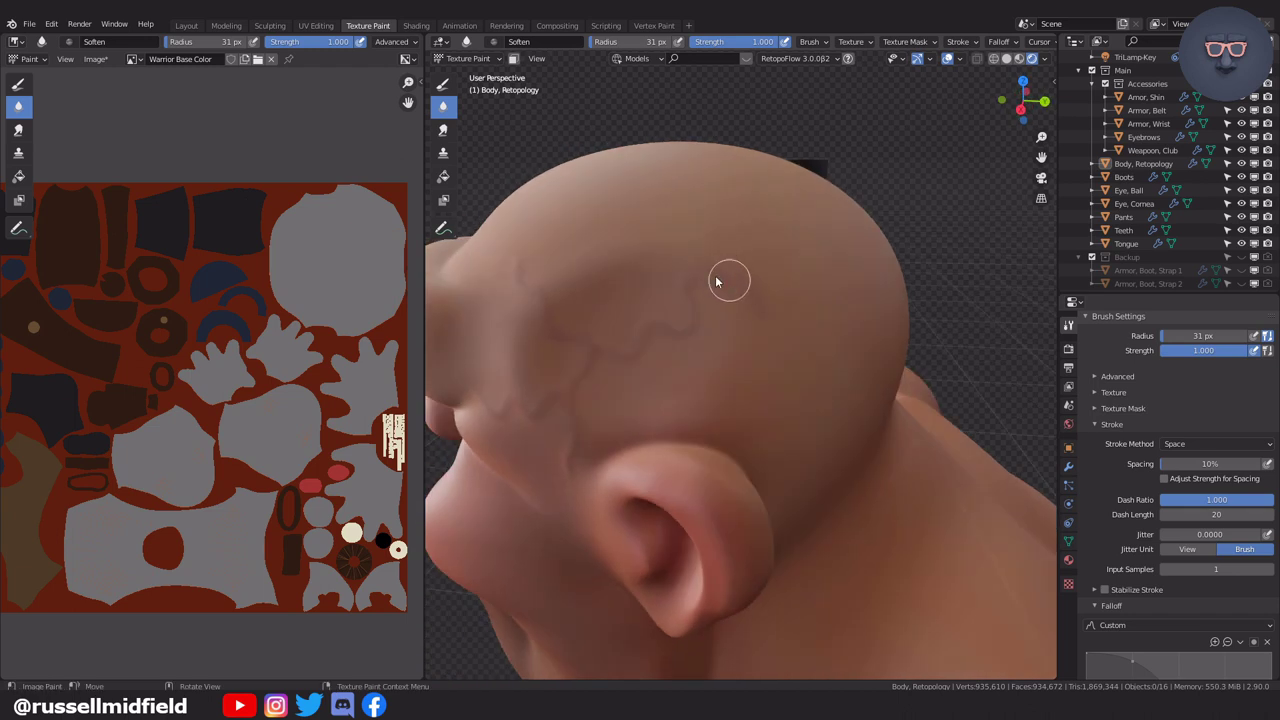
{"action": "middle_click_drag", "start_coordinate": [754, 280], "coordinate": [777, 432]}
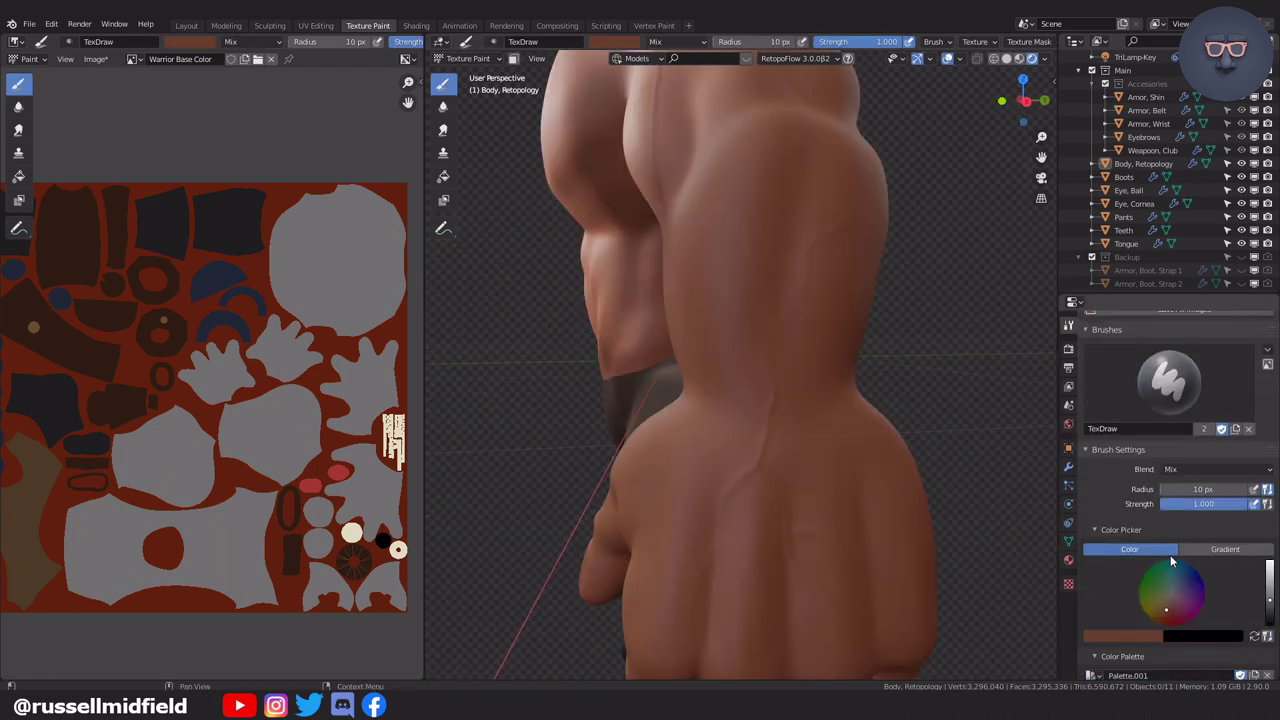
- Draw branching purple veins along the forearm and over the backs of the hands with the Draw brush at 10 px
{"action": "left_click", "coordinate": [1195, 577]}
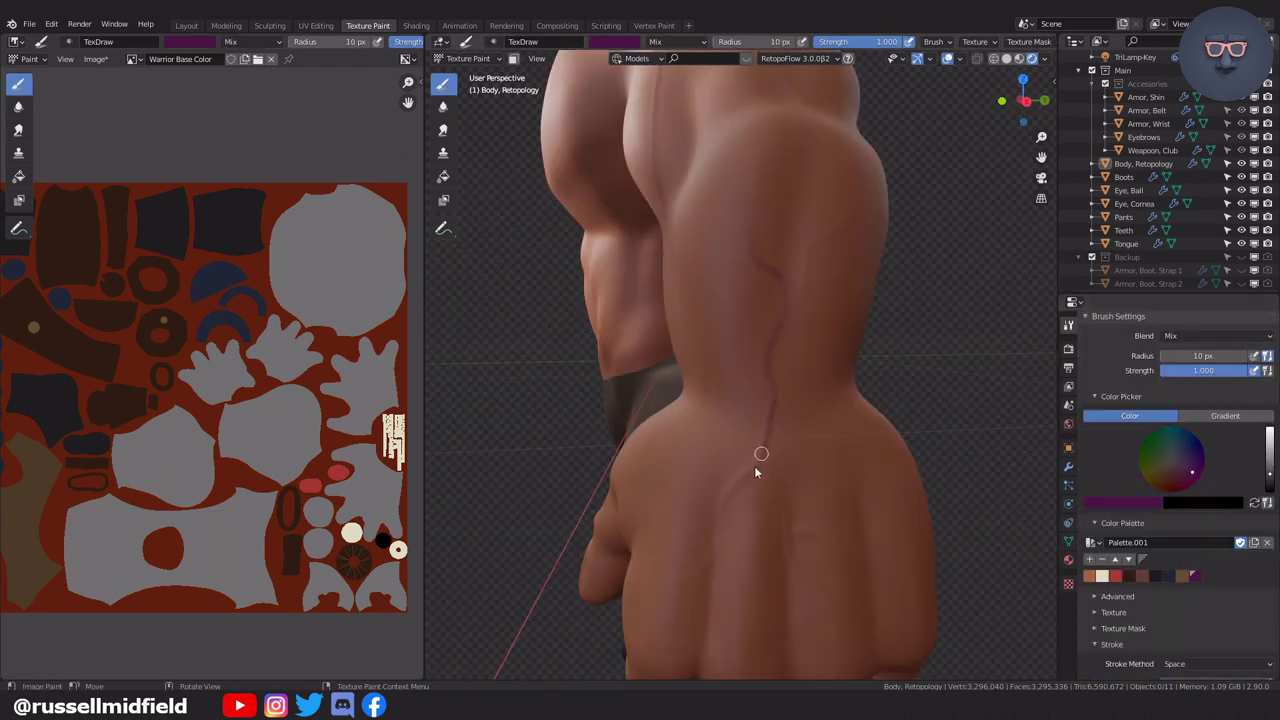
{"action": "left_click_drag", "start_coordinate": [764, 485], "coordinate": [787, 512]}
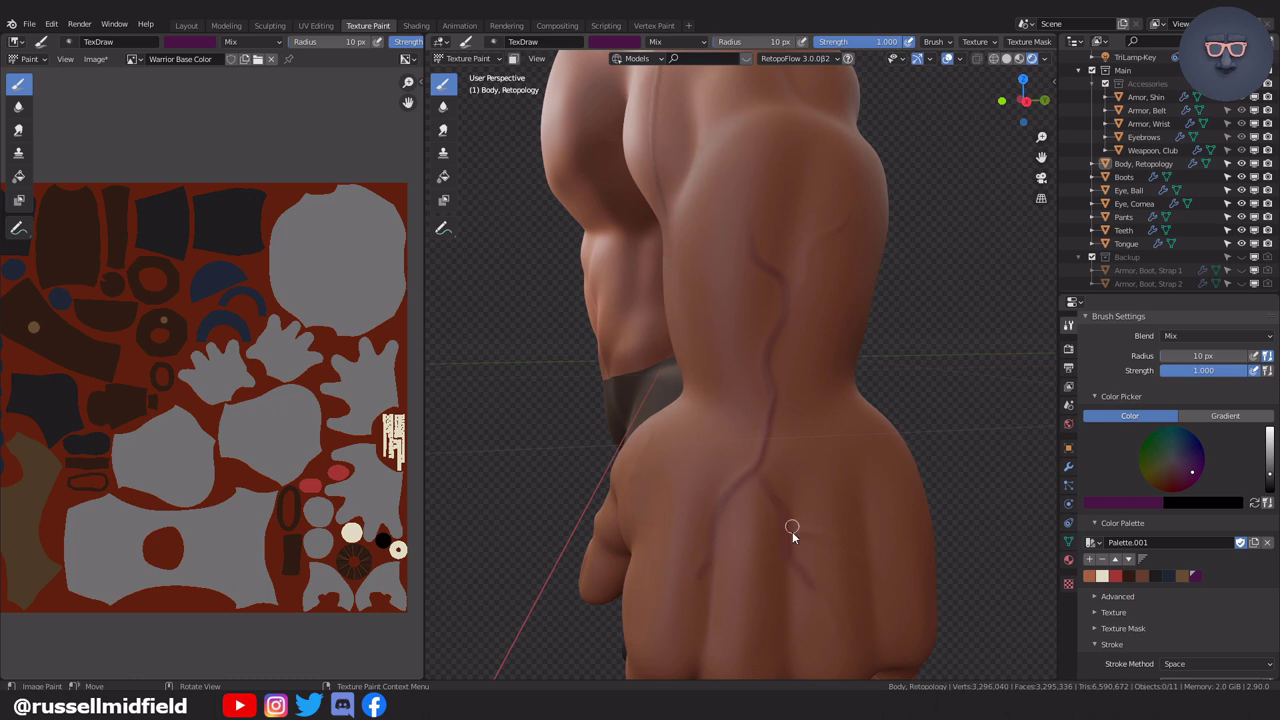
{"action": "middle_click_drag", "start_coordinate": [841, 234], "coordinate": [724, 125]}
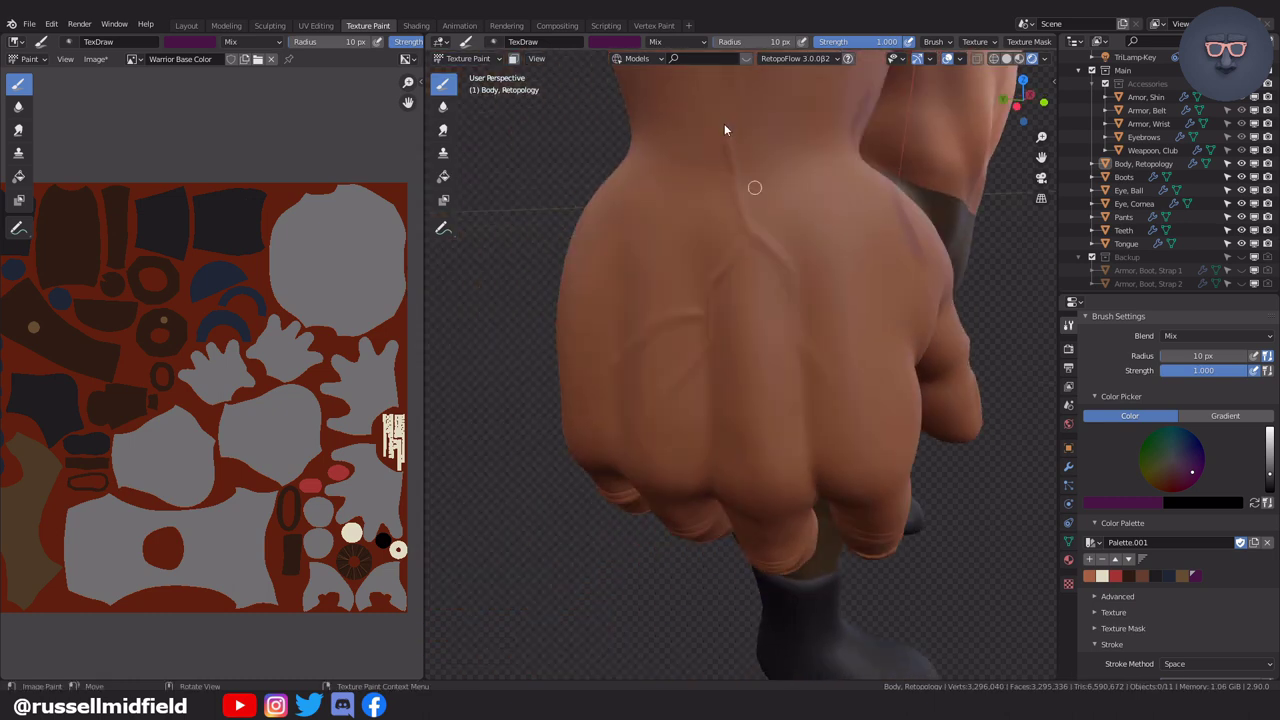
{"action": "left_click_drag", "start_coordinate": [743, 238], "coordinate": [708, 295]}
- Soften the veins on the forearms and backs of the hands with the Soften brush at 35 px
{"action": "middle_click_drag", "start_coordinate": [715, 316], "coordinate": [783, 552]}
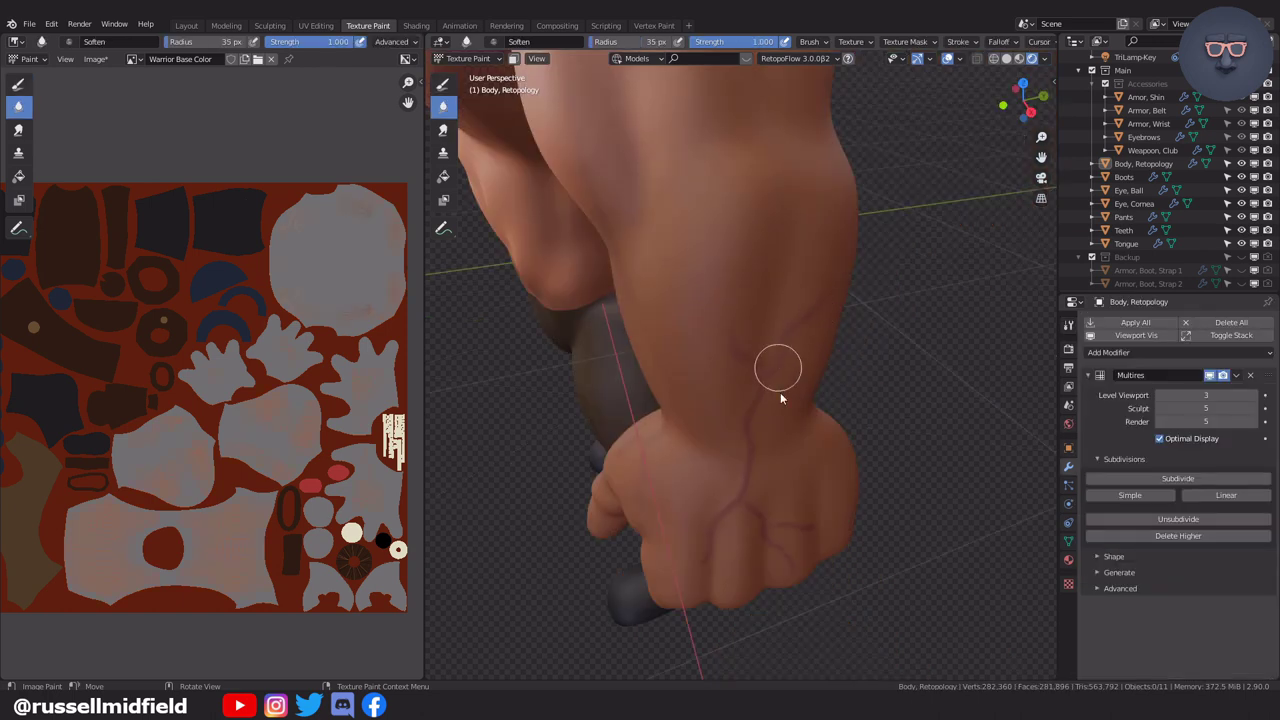
{"action": "middle_click_drag", "start_coordinate": [774, 363], "coordinate": [703, 215]}
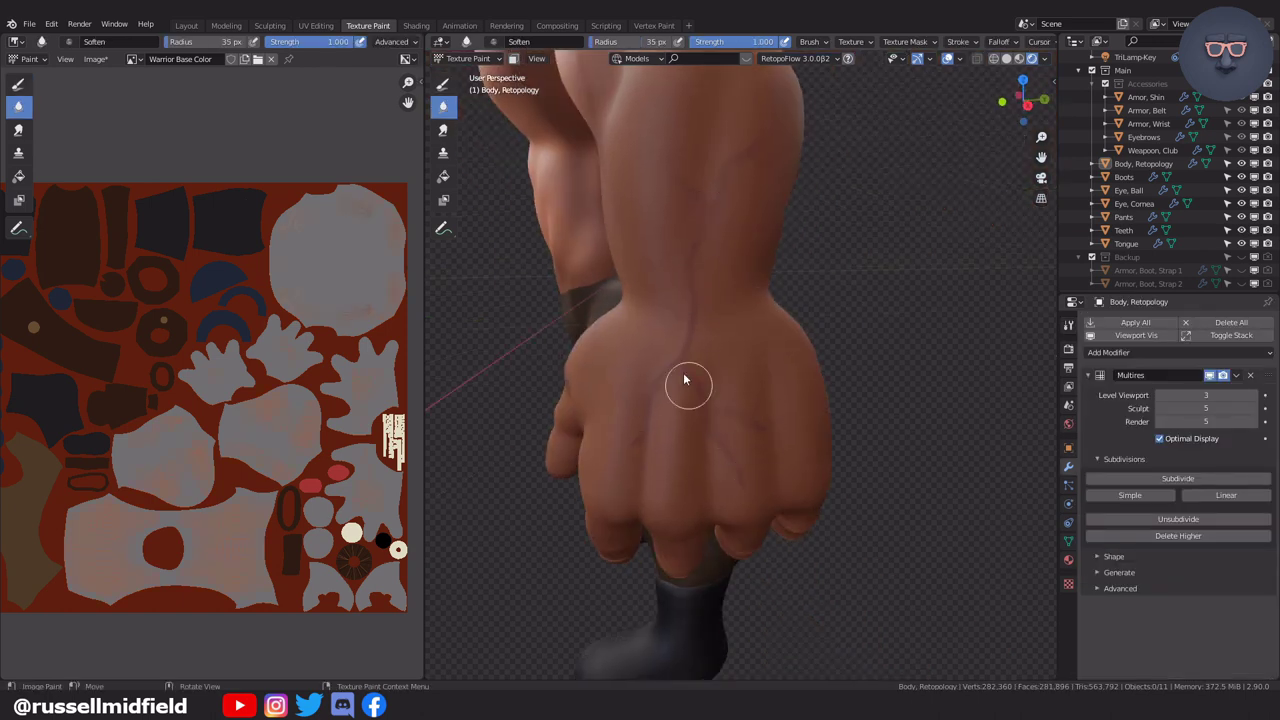
{"action": "middle_click_drag", "start_coordinate": [677, 349], "coordinate": [831, 180]}
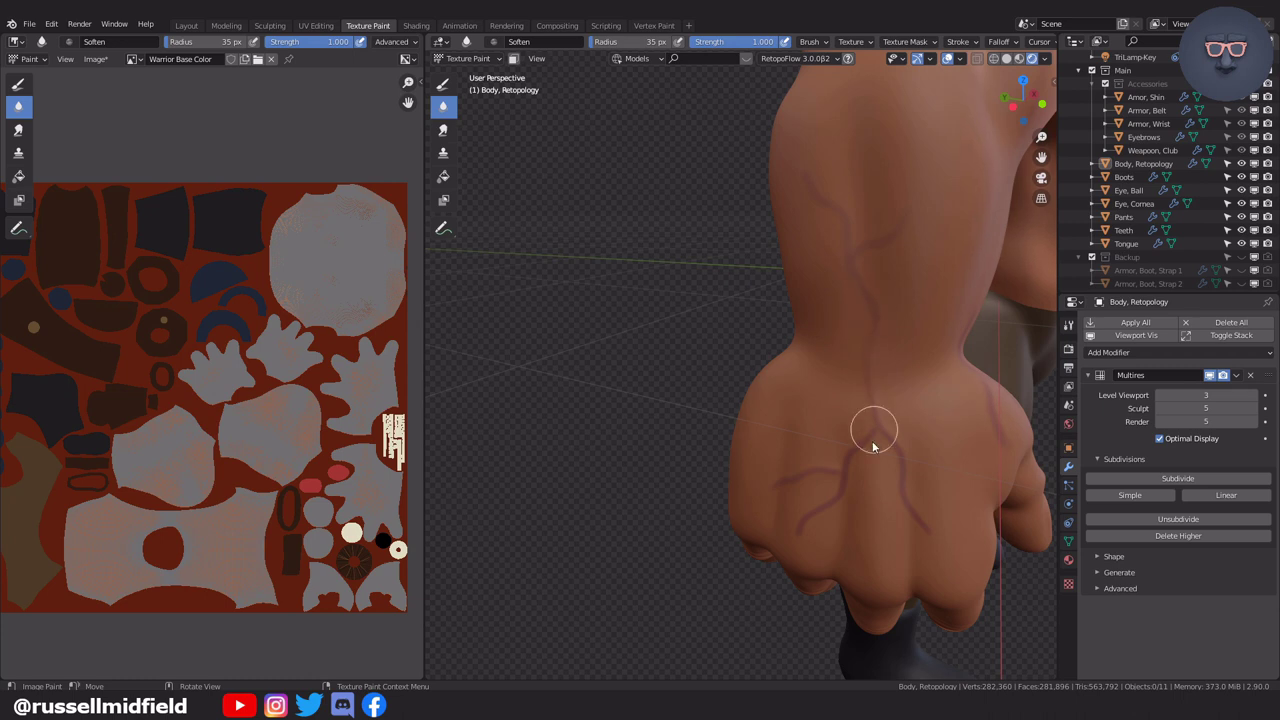
{"action": "left_click_drag", "start_coordinate": [849, 462], "coordinate": [784, 477]}
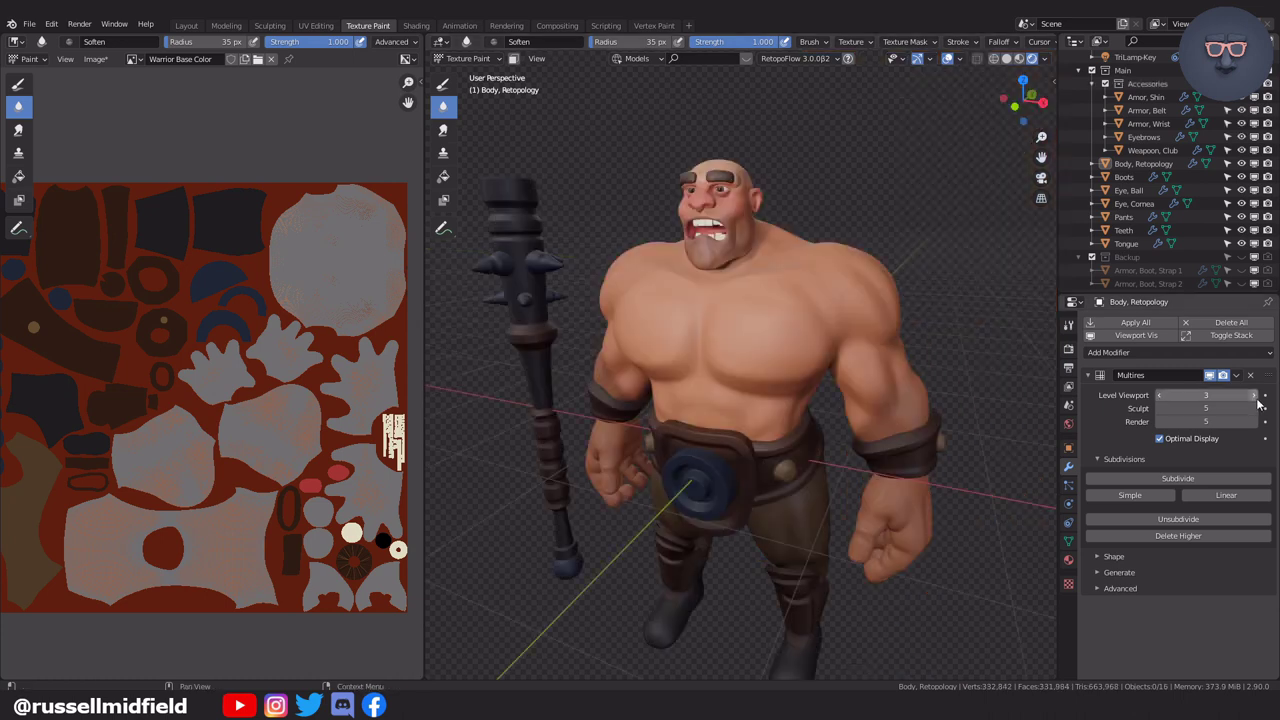
- Raise the body's Multires viewport level to 4 to bring out the thumb's nail and creases
{"action": "left_click", "coordinate": [1254, 395]}
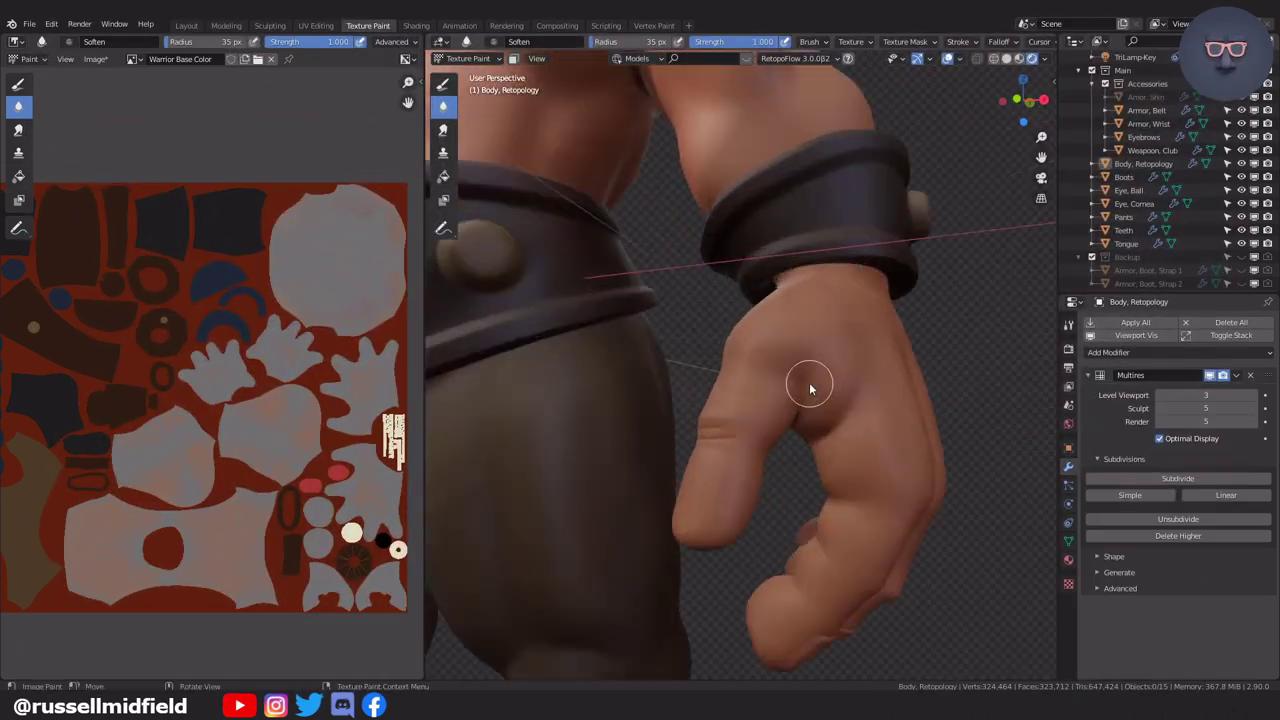
{"action": "scroll", "coordinate": [821, 333], "scroll_direction": "up", "scroll_amount": 6}
{"action": "left_click", "coordinate": [840, 333]}
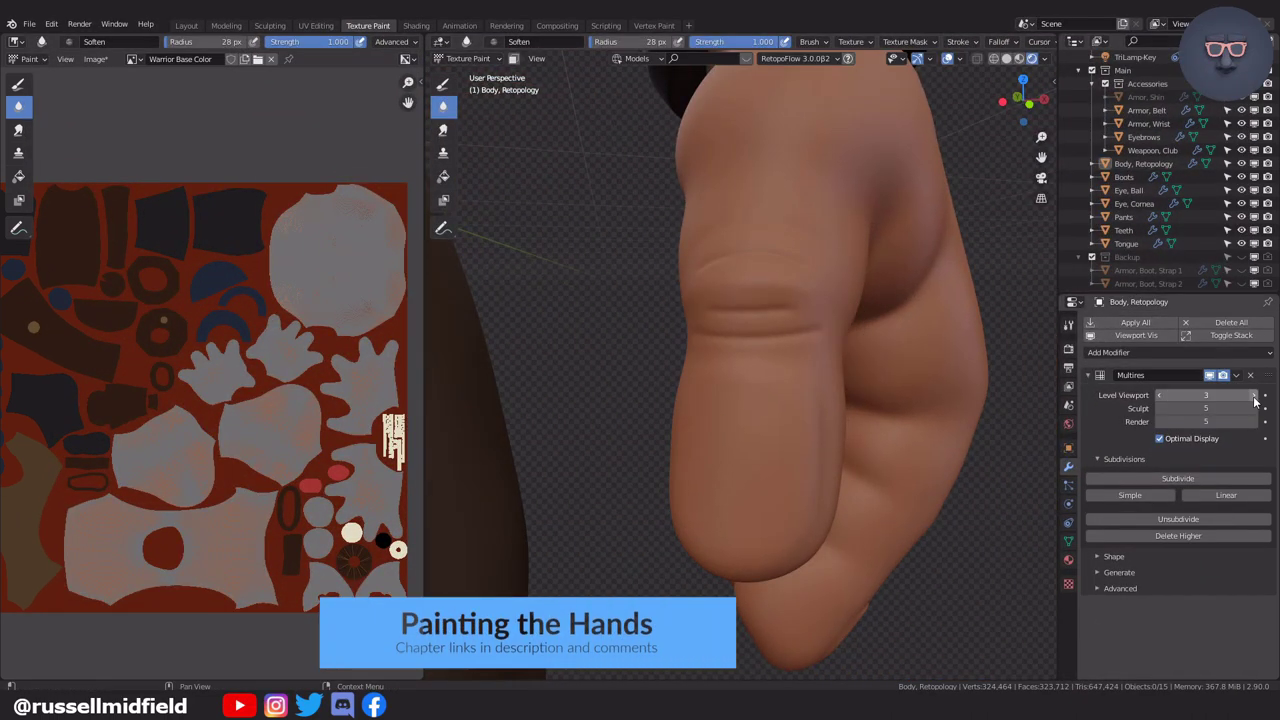
{"action": "left_click", "coordinate": [1254, 395]}
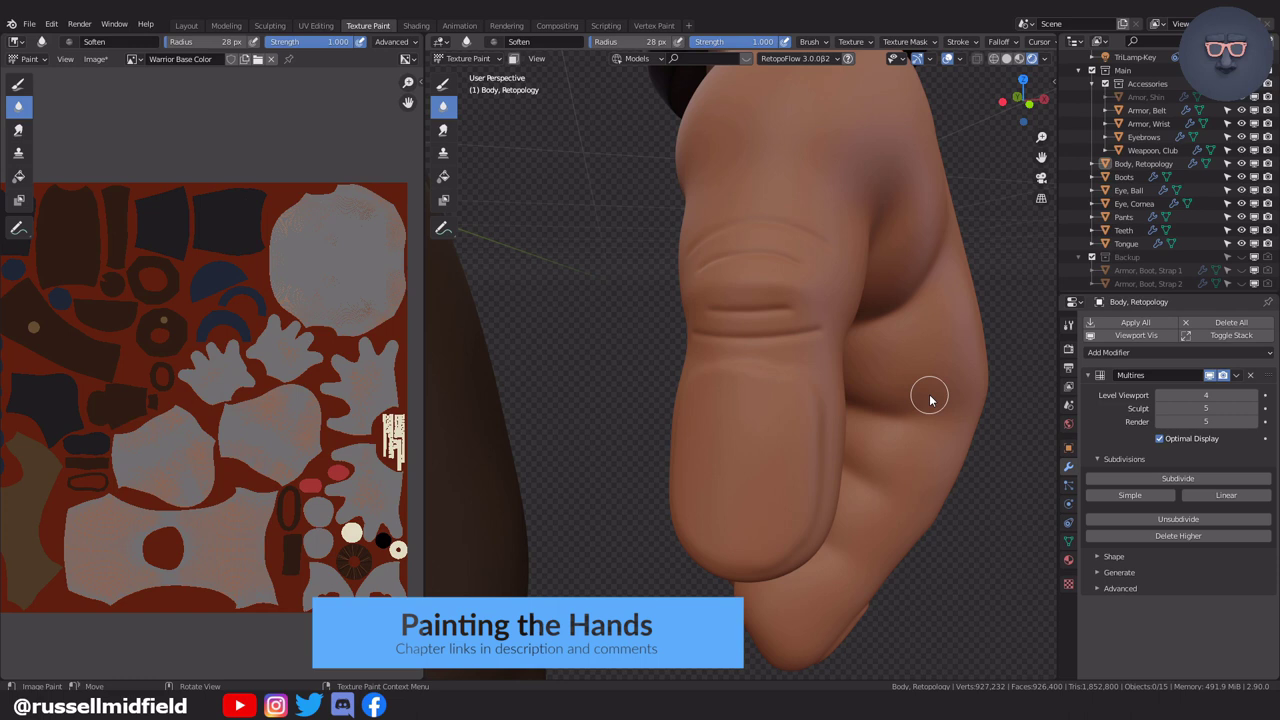
- Mix a brown for the 37 px Draw brush and paint the thumbnail with it, undoing the overly dark test stroke
{"action": "left_click", "coordinate": [1068, 325]}
{"action": "left_click", "coordinate": [443, 84]}
{"action": "scroll", "coordinate": [1196, 497], "scroll_direction": "down", "scroll_amount": 3}
{"action": "left_click", "coordinate": [1090, 523]}
{"action": "left_click", "coordinate": [1135, 449]}
{"action": "left_click", "coordinate": [1156, 450]}
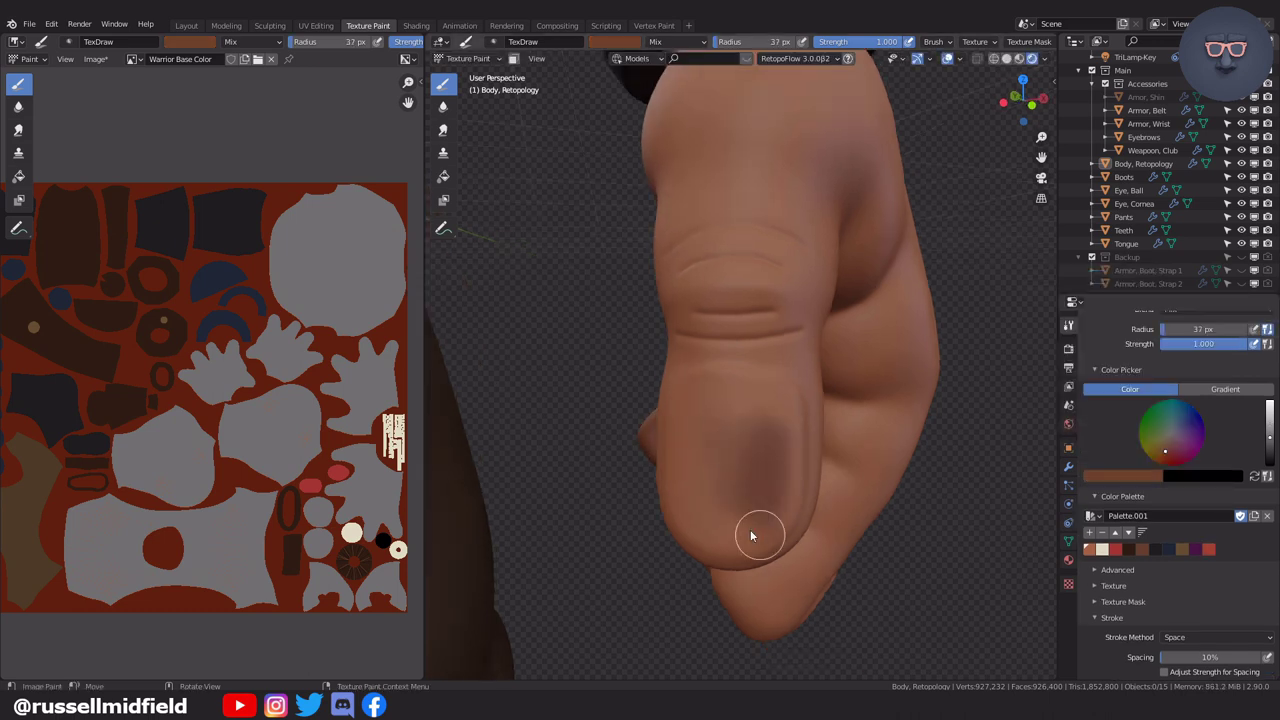
{"action": "key", "text": "ctrl+z"}
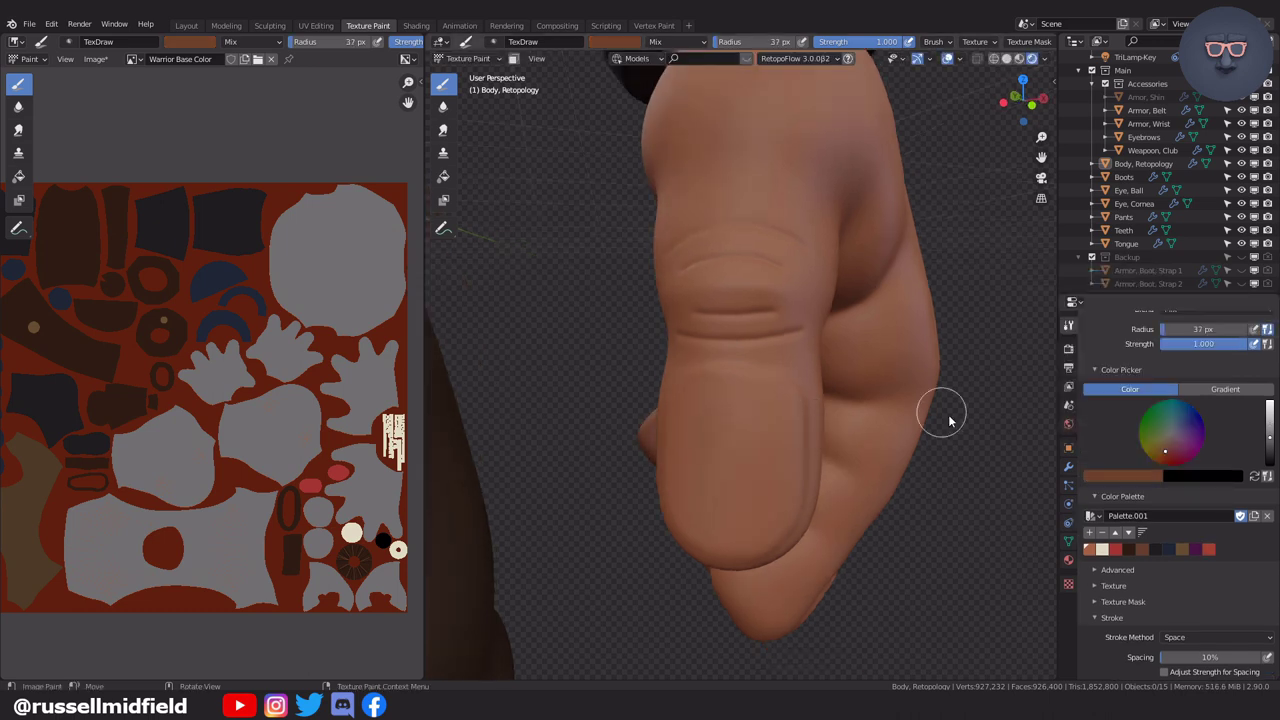
{"action": "left_click", "coordinate": [1123, 476]}
{"action": "left_click", "coordinate": [1153, 344]}
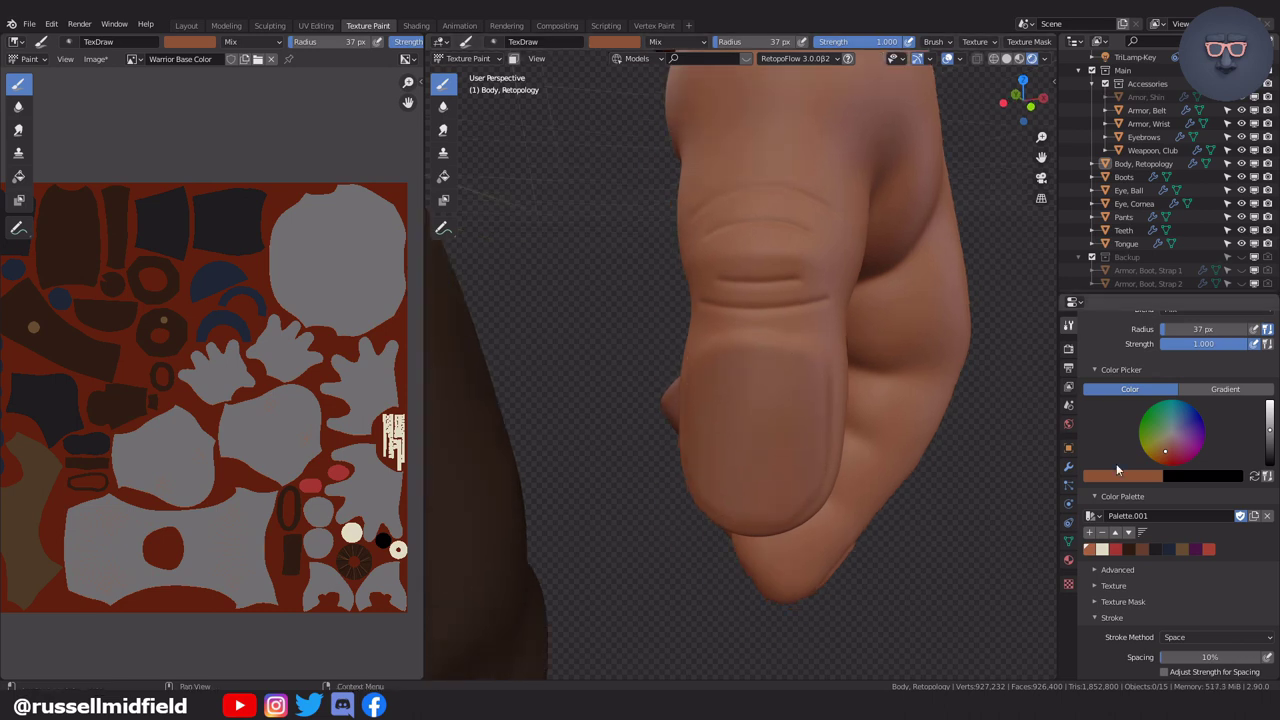
- Add a new color to the palette and lighten the brush color to a pale peach
{"action": "left_click", "coordinate": [1120, 476]}
{"action": "left_click", "coordinate": [1092, 533]}
{"action": "left_click", "coordinate": [1121, 476]}
{"action": "left_click", "coordinate": [1085, 367]}
- Set the brush radius to 32 px and paint a light peach patch at the base of the thumbnail
{"action": "key", "text": "f"}
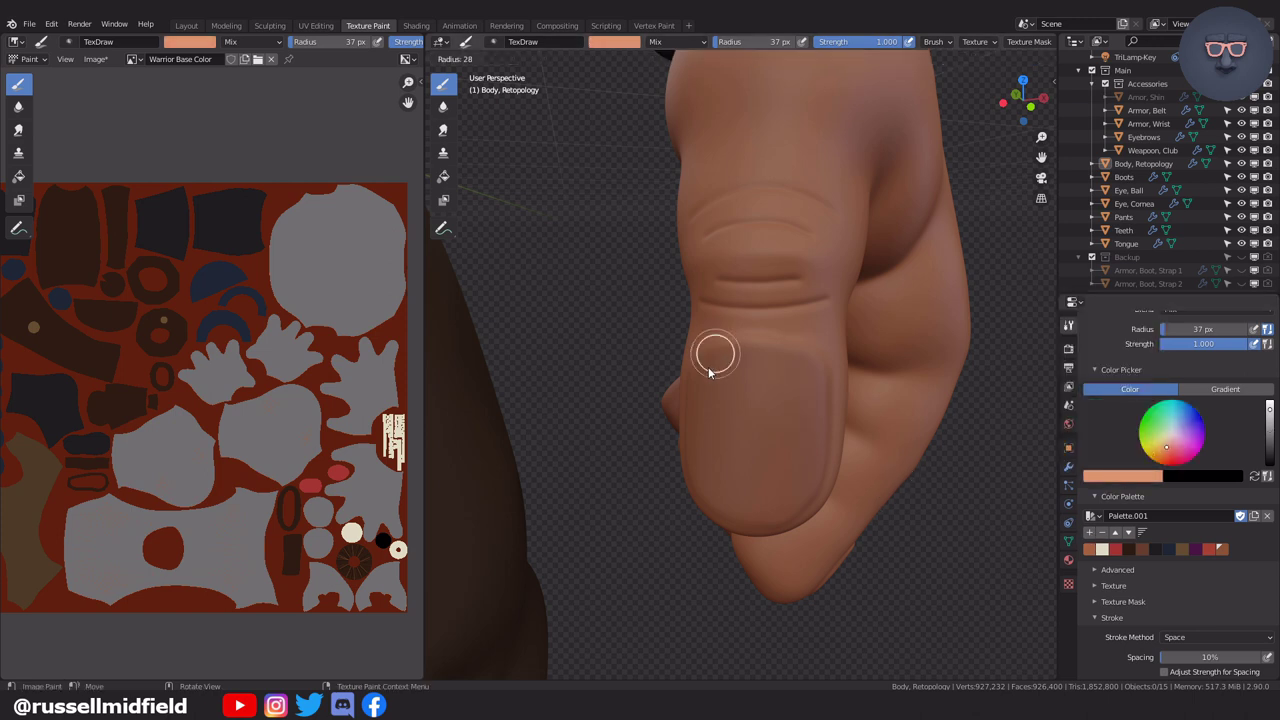
{"action": "left_click", "coordinate": [704, 368]}
{"action": "mouse_move", "coordinate": [730, 366]}
{"action": "left_mouse_down"}
{"action": "mouse_move", "coordinate": [747, 379]}
{"action": "mouse_move", "coordinate": [776, 366]}
{"action": "mouse_move", "coordinate": [720, 366]}
{"action": "mouse_move", "coordinate": [738, 362]}
{"action": "left_mouse_up"}
{"action": "key", "text": "ctrl+z"}
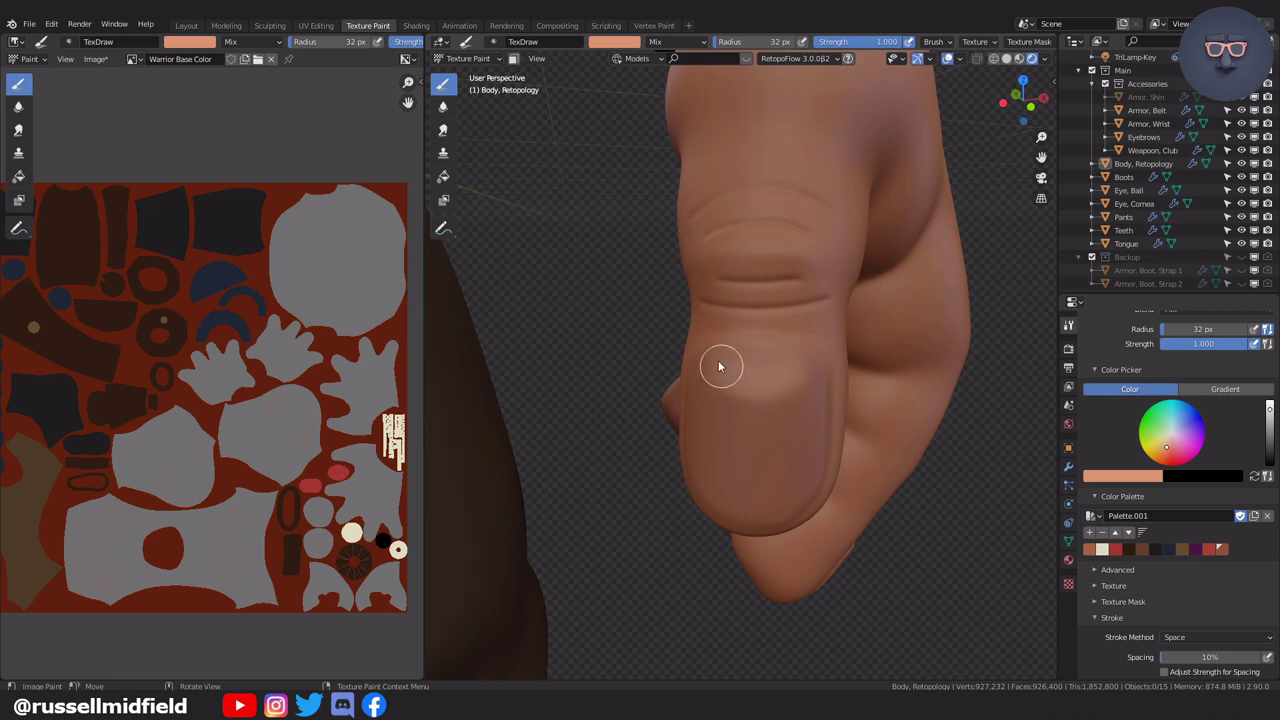
{"action": "middle_click_drag", "start_coordinate": [937, 457], "coordinate": [689, 427]}
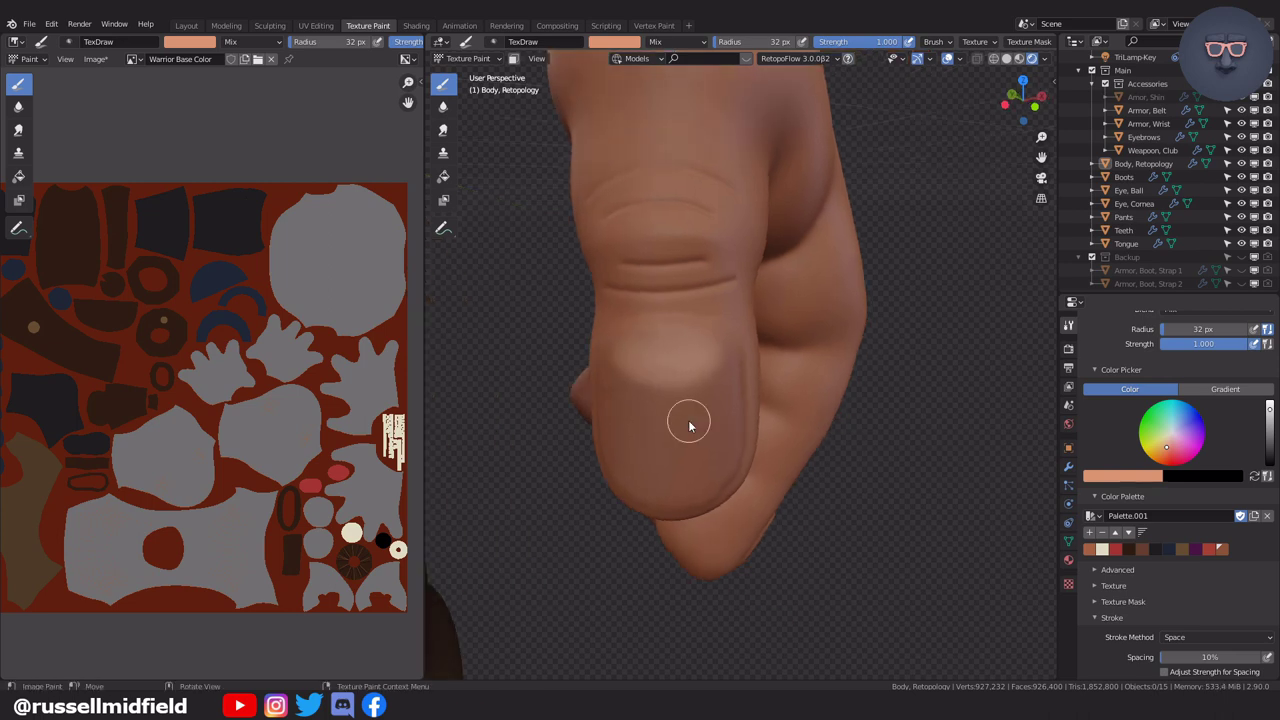
- Reduce the brush radius to 16 px and paint a light peach edge around the thumbnail's rim
{"action": "key", "text": "f"}
{"action": "left_click", "coordinate": [687, 374]}
{"action": "left_click_drag", "start_coordinate": [621, 476], "coordinate": [709, 496]}
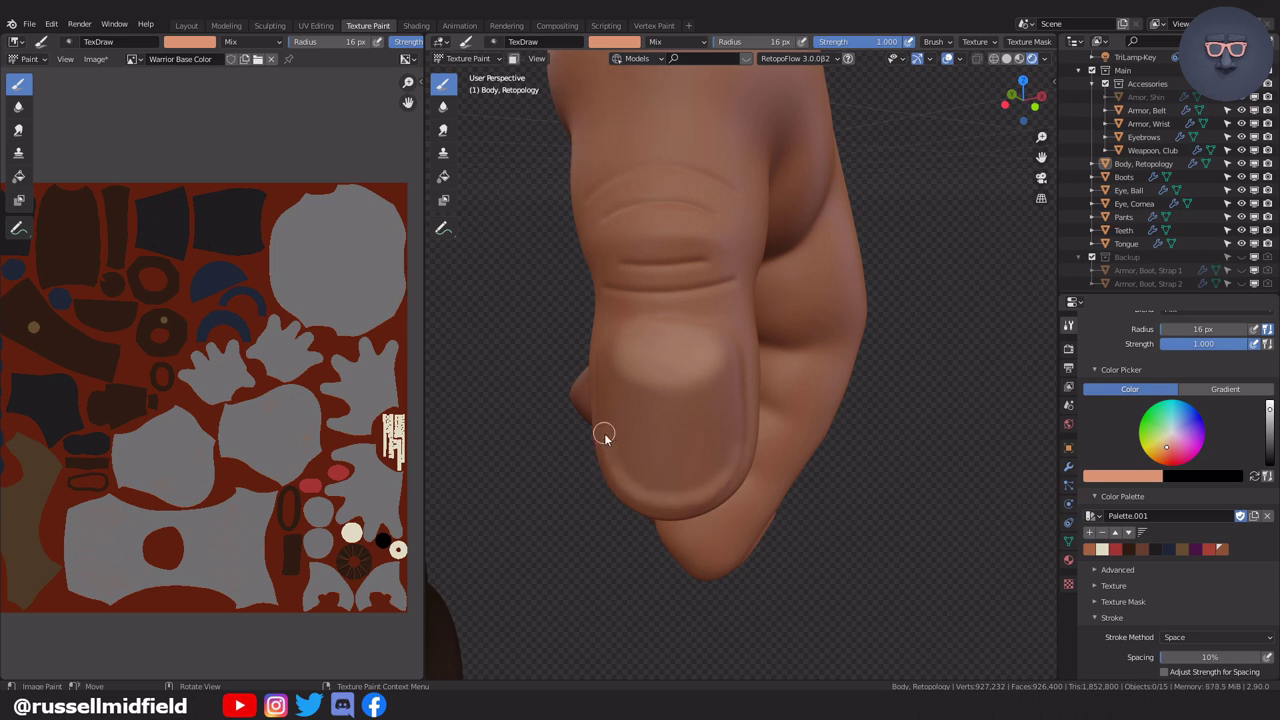
{"action": "scroll", "coordinate": [745, 492], "scroll_direction": "down", "scroll_amount": 14}
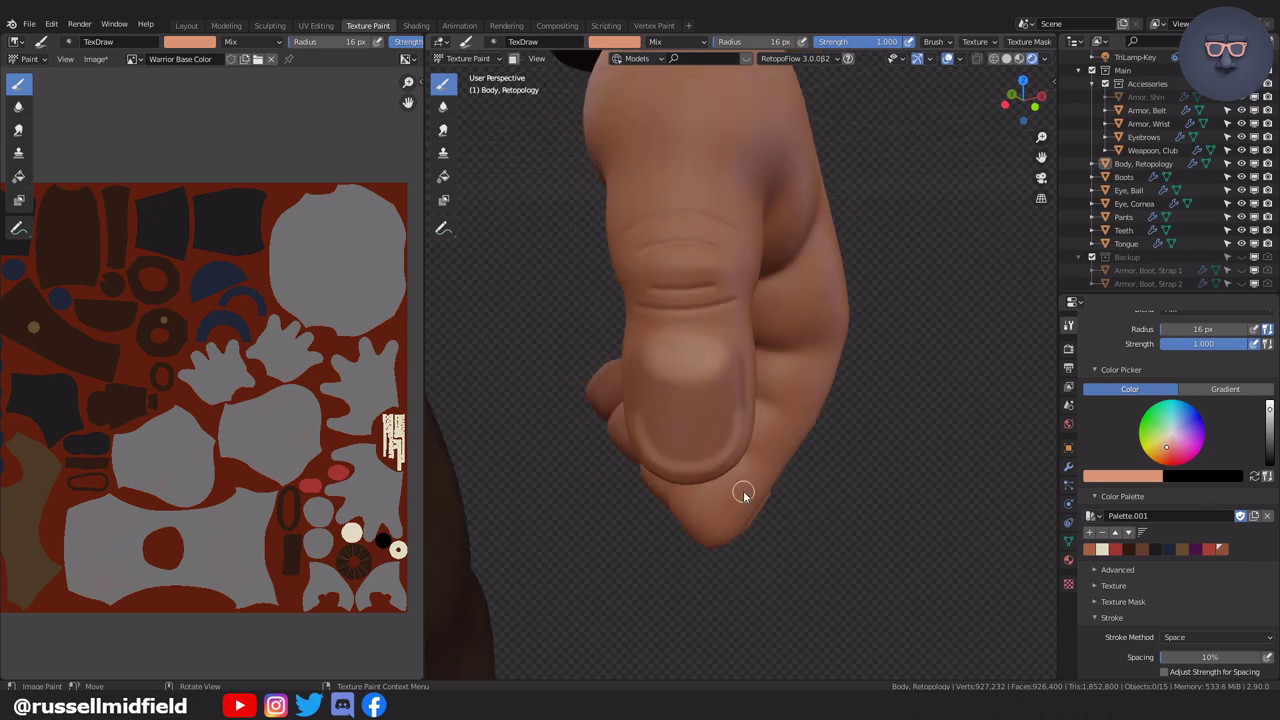
{"action": "middle_click_drag", "start_coordinate": [848, 490], "coordinate": [810, 462]}
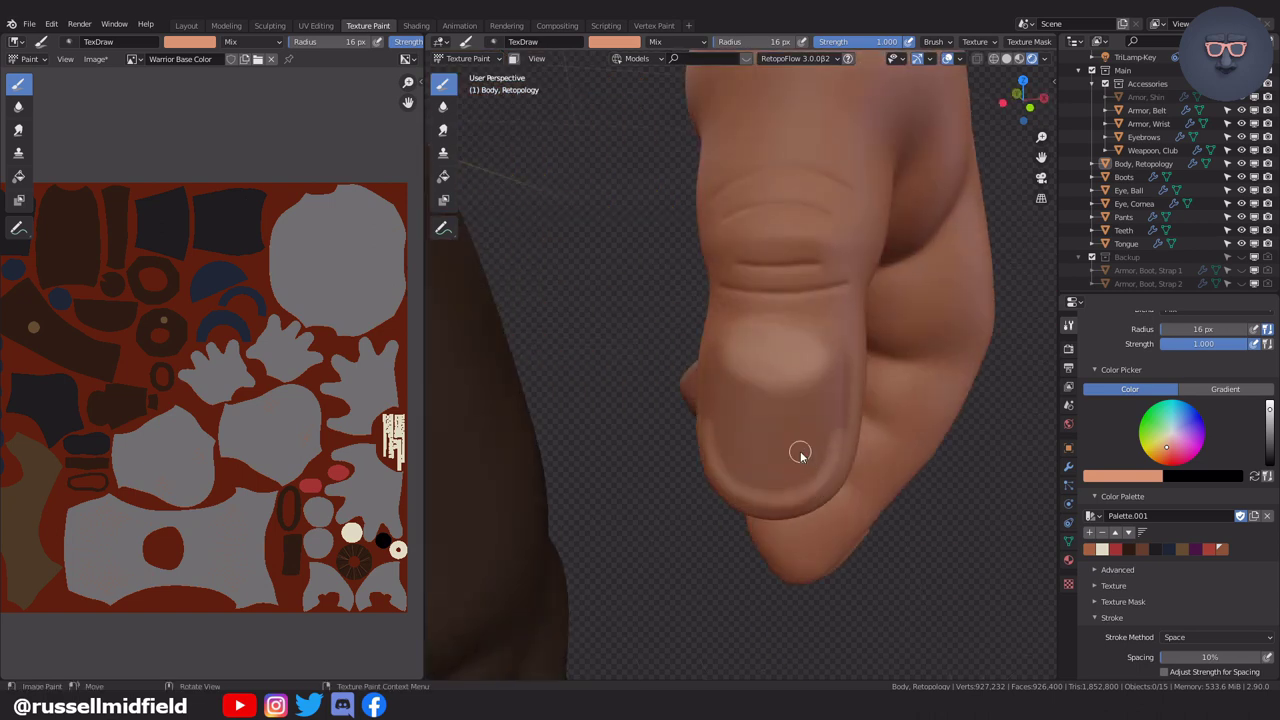
- Paint sandy yellow patches at the base of the fingernails and soften them with the Soften brush at 36 px
{"action": "key", "text": "s"}
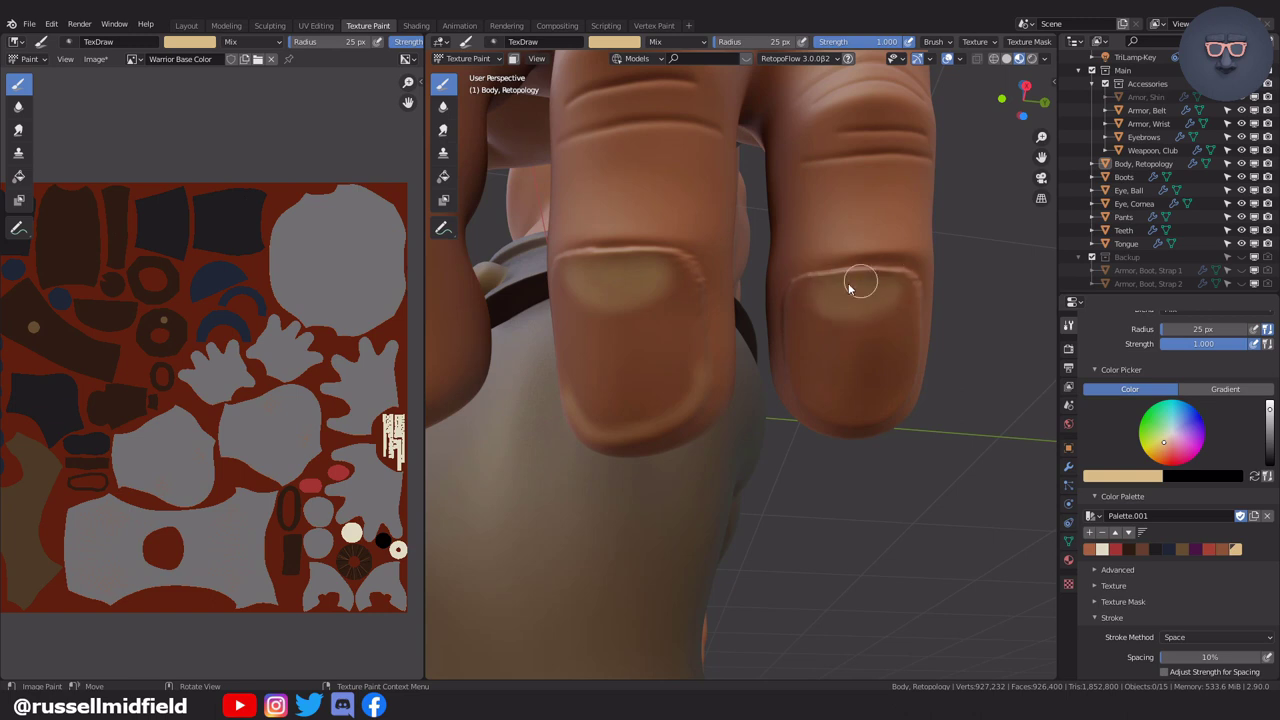
{"action": "key", "text": "f"}
{"action": "left_click", "coordinate": [835, 425]}
{"action": "key", "text": "s"}
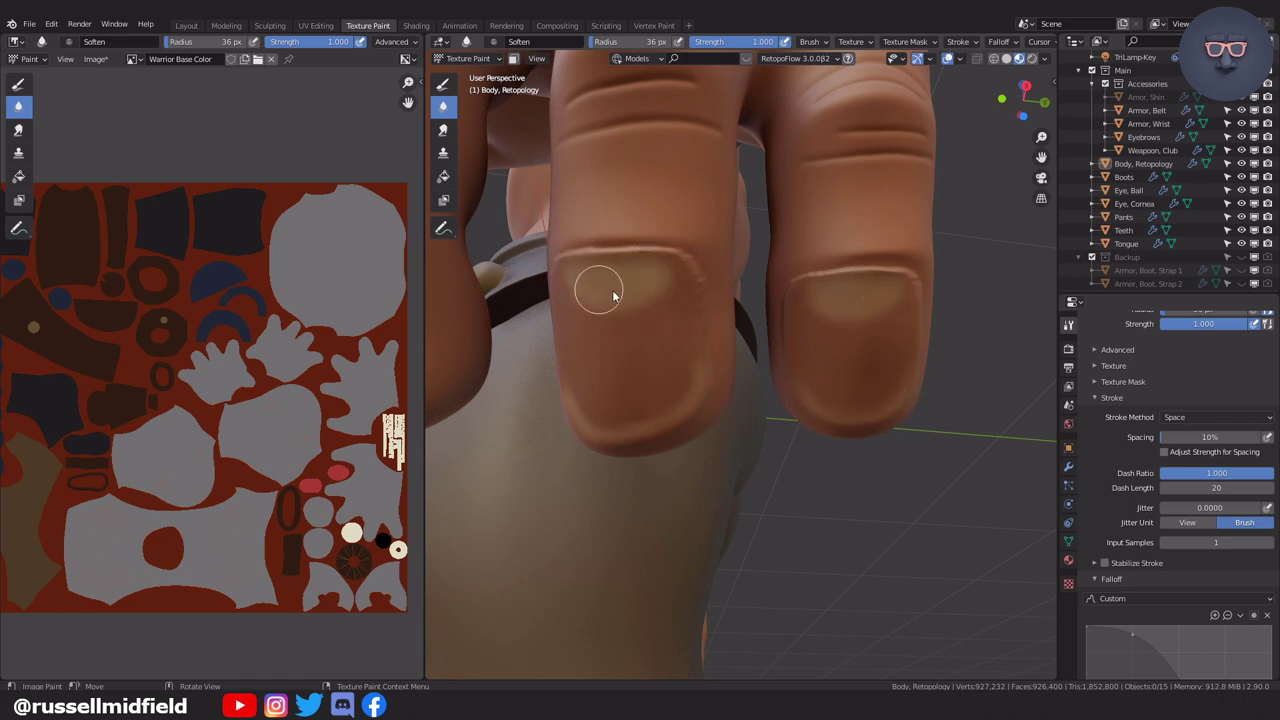
{"action": "mouse_move", "coordinate": [653, 267]}
{"action": "middle_mouse_down"}
{"action": "mouse_move", "coordinate": [746, 321]}
{"action": "mouse_move", "coordinate": [666, 363]}
{"action": "middle_mouse_up"}
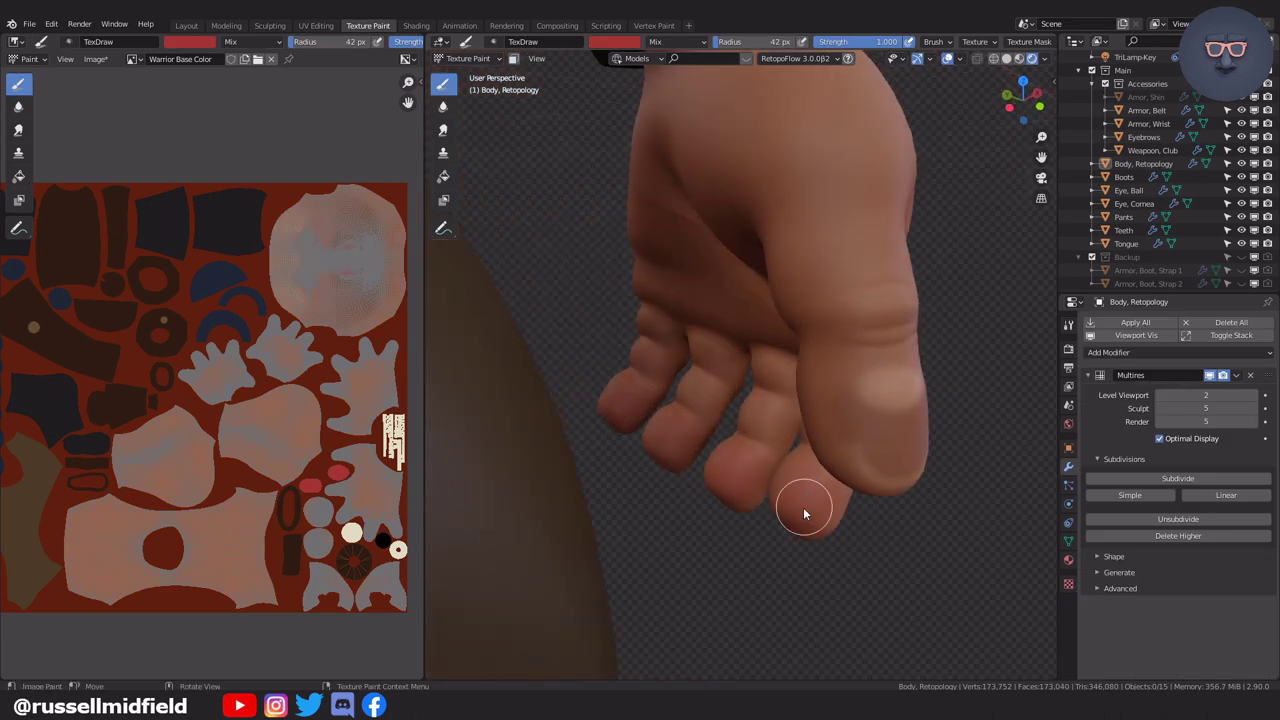
- Enlarge the Draw brush radius to 68 px and paint the undersides of the fingertips red
{"action": "mouse_move", "coordinate": [800, 518]}
{"action": "middle_mouse_down"}
{"action": "mouse_move", "coordinate": [846, 490]}
{"action": "mouse_move", "coordinate": [770, 484]}
{"action": "mouse_move", "coordinate": [846, 434]}
{"action": "mouse_move", "coordinate": [777, 449]}
{"action": "middle_mouse_up"}
{"action": "key", "text": "bracketright"}
{"action": "key", "text": "bracketright"}
{"action": "key", "text": "bracketright"}
{"action": "key", "text": "bracketright"}
{"action": "key", "text": "bracketright"}
{"action": "middle_click_drag", "start_coordinate": [855, 481], "coordinate": [808, 480]}
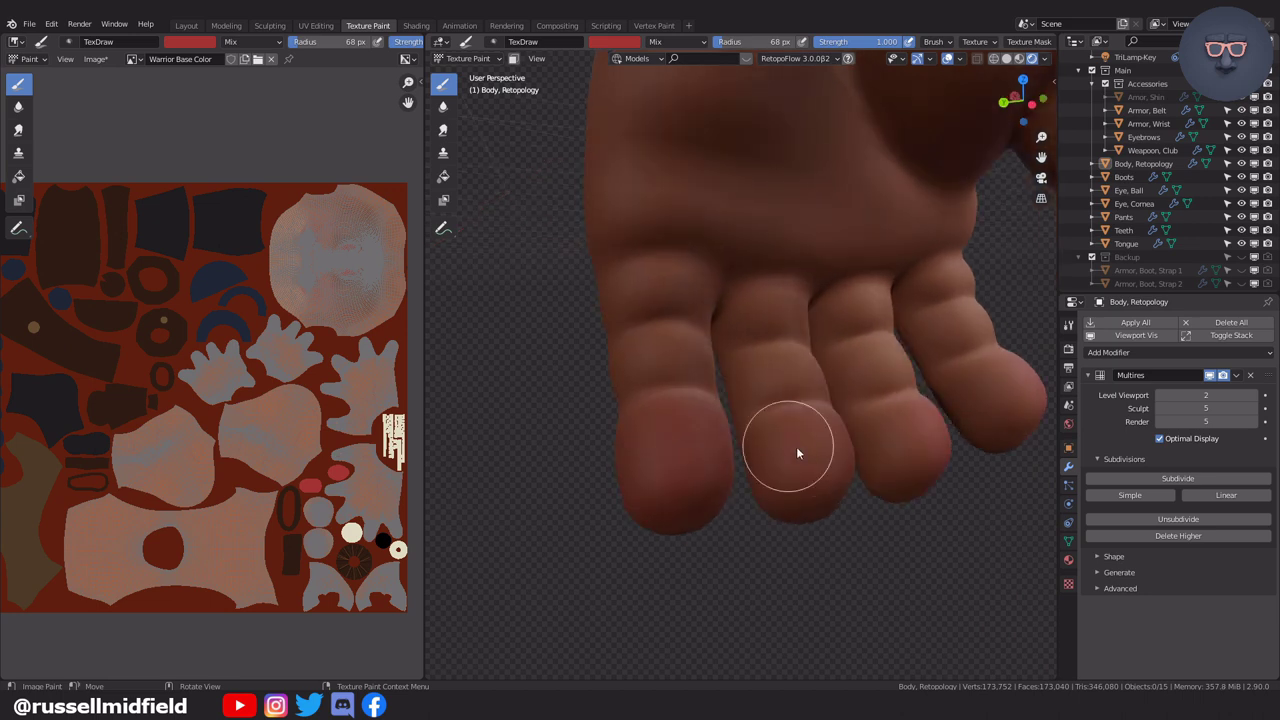
{"action": "middle_click_drag", "start_coordinate": [997, 407], "coordinate": [736, 462]}
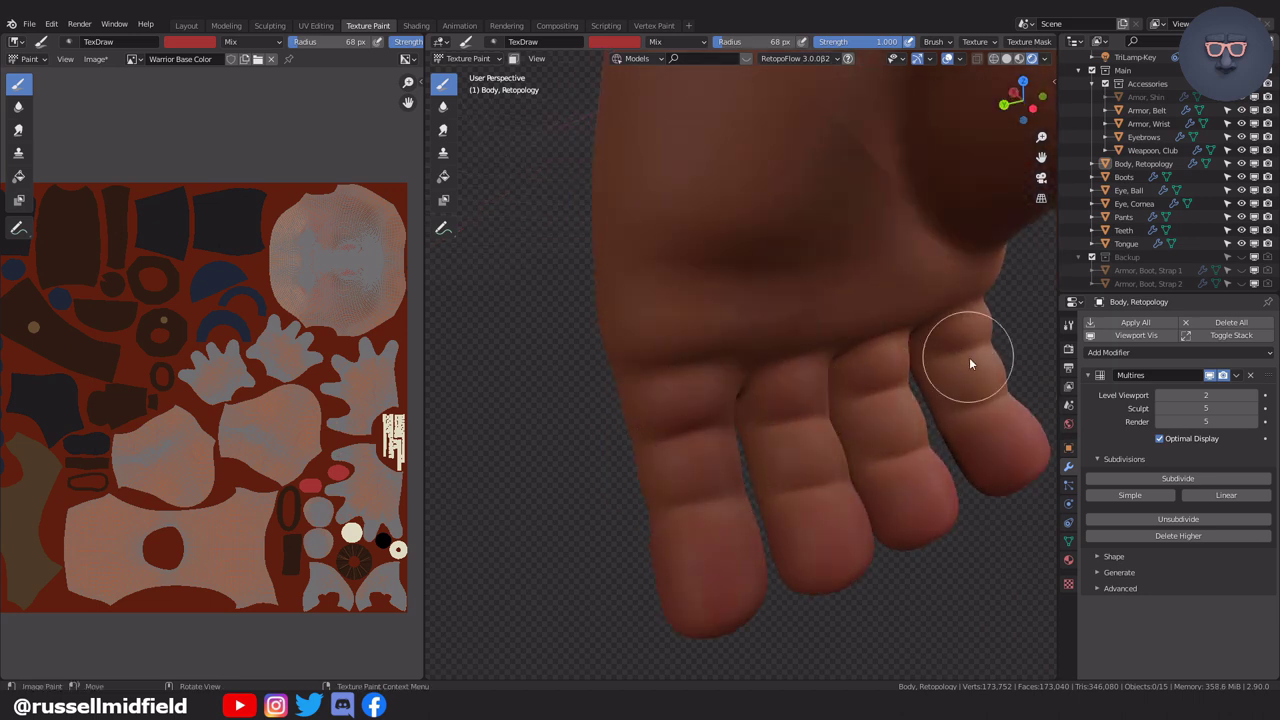
{"action": "middle_click_drag", "start_coordinate": [866, 354], "coordinate": [865, 471]}
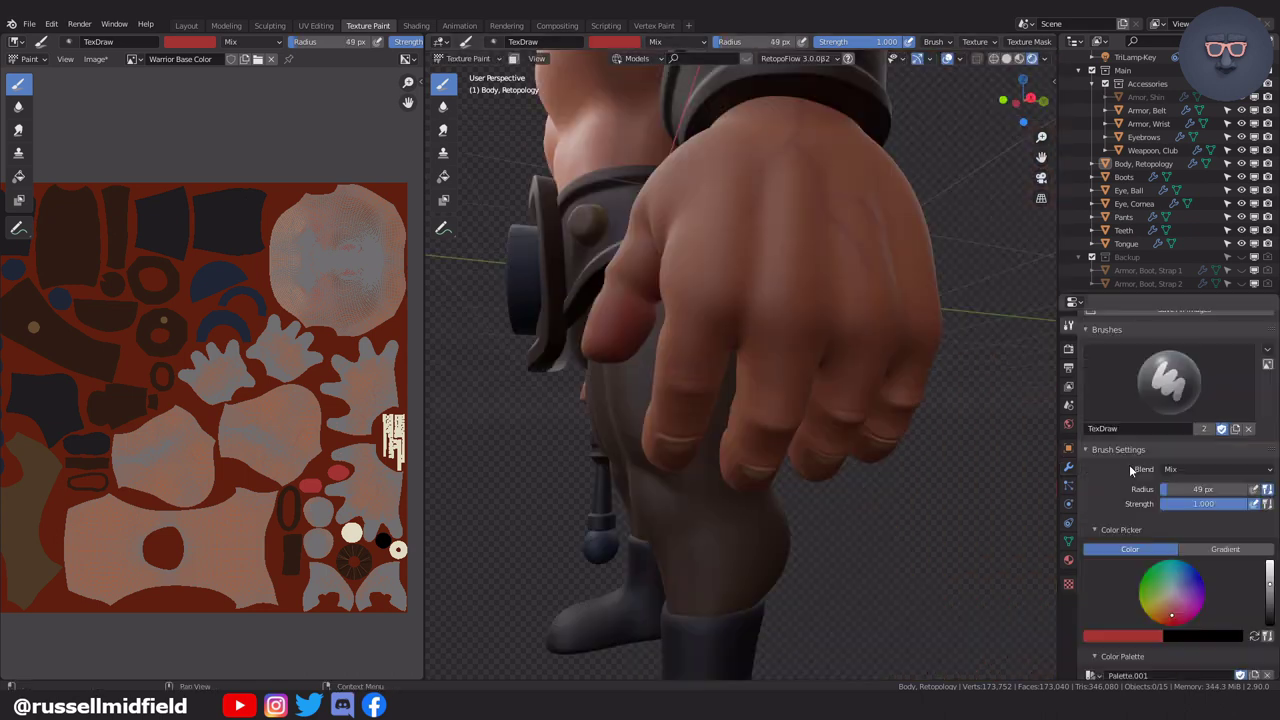
- Pick the cream palette color and paint light highlights on the fingers and back of the hand
{"action": "left_click", "coordinate": [1097, 601]}
{"action": "middle_click_drag", "start_coordinate": [784, 375], "coordinate": [792, 346]}
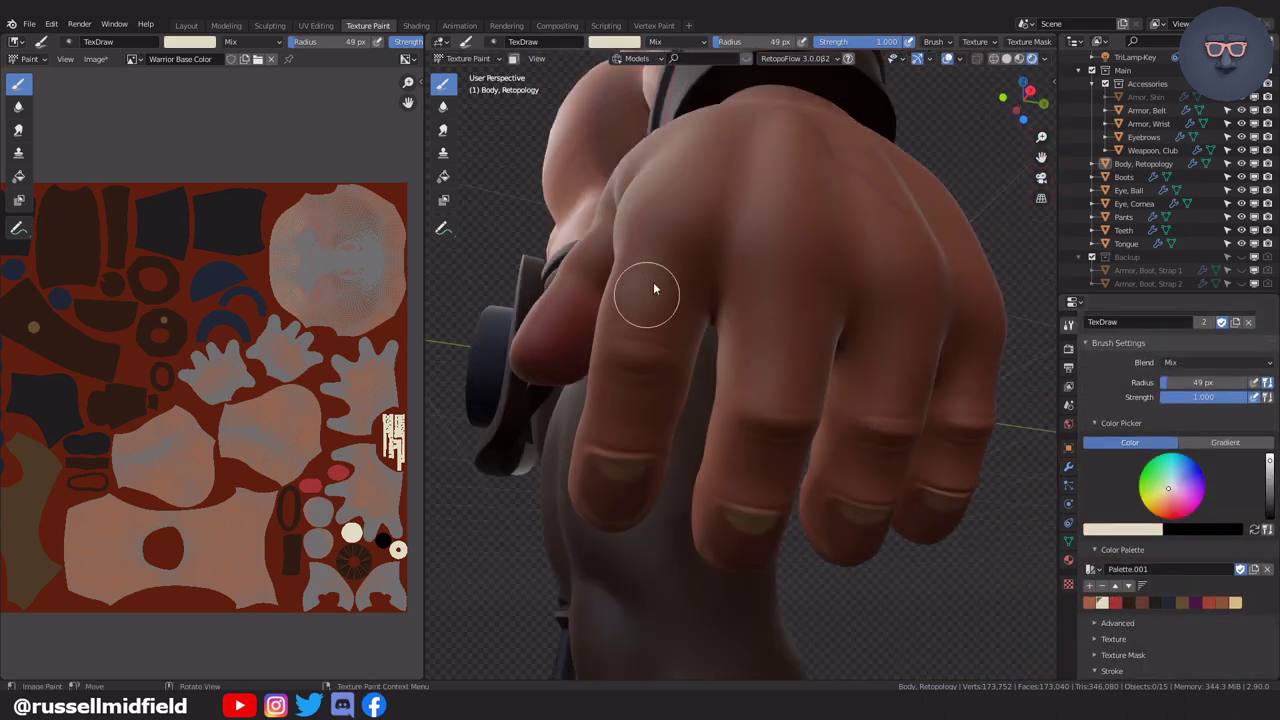
{"action": "middle_click_drag", "start_coordinate": [784, 451], "coordinate": [937, 494]}
{"action": "mouse_move", "coordinate": [837, 366]}
{"action": "middle_mouse_down"}
{"action": "mouse_move", "coordinate": [754, 349]}
{"action": "mouse_move", "coordinate": [928, 364]}
{"action": "mouse_move", "coordinate": [672, 436]}
{"action": "mouse_move", "coordinate": [736, 420]}
{"action": "mouse_move", "coordinate": [700, 316]}
{"action": "middle_mouse_up"}
{"action": "left_click_drag", "start_coordinate": [700, 312], "coordinate": [751, 272]}
{"action": "key", "text": "f"}
{"action": "left_click", "coordinate": [719, 275]}
{"action": "middle_click_drag", "start_coordinate": [719, 275], "coordinate": [762, 360]}
{"action": "mouse_move", "coordinate": [801, 404]}
{"action": "middle_mouse_down"}
{"action": "mouse_move", "coordinate": [714, 391]}
{"action": "mouse_move", "coordinate": [715, 335]}
{"action": "mouse_move", "coordinate": [800, 332]}
{"action": "middle_mouse_up"}
- Pick the red palette color and tint the knuckles and back of the hand, setting the brush radius to 57 px
{"action": "left_click", "coordinate": [1116, 602]}
{"action": "scroll", "coordinate": [766, 398], "scroll_direction": "up", "scroll_amount": 3}
{"action": "key", "text": "f"}
{"action": "left_click", "coordinate": [754, 339]}
{"action": "key", "text": "f"}
{"action": "left_click", "coordinate": [540, 302]}
{"action": "mouse_move", "coordinate": [766, 372]}
{"action": "middle_mouse_down"}
{"action": "mouse_move", "coordinate": [884, 382]}
{"action": "mouse_move", "coordinate": [951, 358]}
{"action": "mouse_move", "coordinate": [998, 427]}
{"action": "mouse_move", "coordinate": [691, 435]}
{"action": "mouse_move", "coordinate": [625, 546]}
{"action": "mouse_move", "coordinate": [730, 548]}
{"action": "mouse_move", "coordinate": [841, 460]}
{"action": "mouse_move", "coordinate": [778, 512]}
{"action": "mouse_move", "coordinate": [719, 464]}
{"action": "mouse_move", "coordinate": [663, 346]}
{"action": "mouse_move", "coordinate": [599, 335]}
{"action": "mouse_move", "coordinate": [719, 358]}
{"action": "mouse_move", "coordinate": [692, 334]}
{"action": "mouse_move", "coordinate": [760, 345]}
{"action": "middle_mouse_up"}
- Pick the orange-brown skin color and blend it over the back of the hand, the palm and the fingers
{"action": "left_click", "coordinate": [1089, 602]}
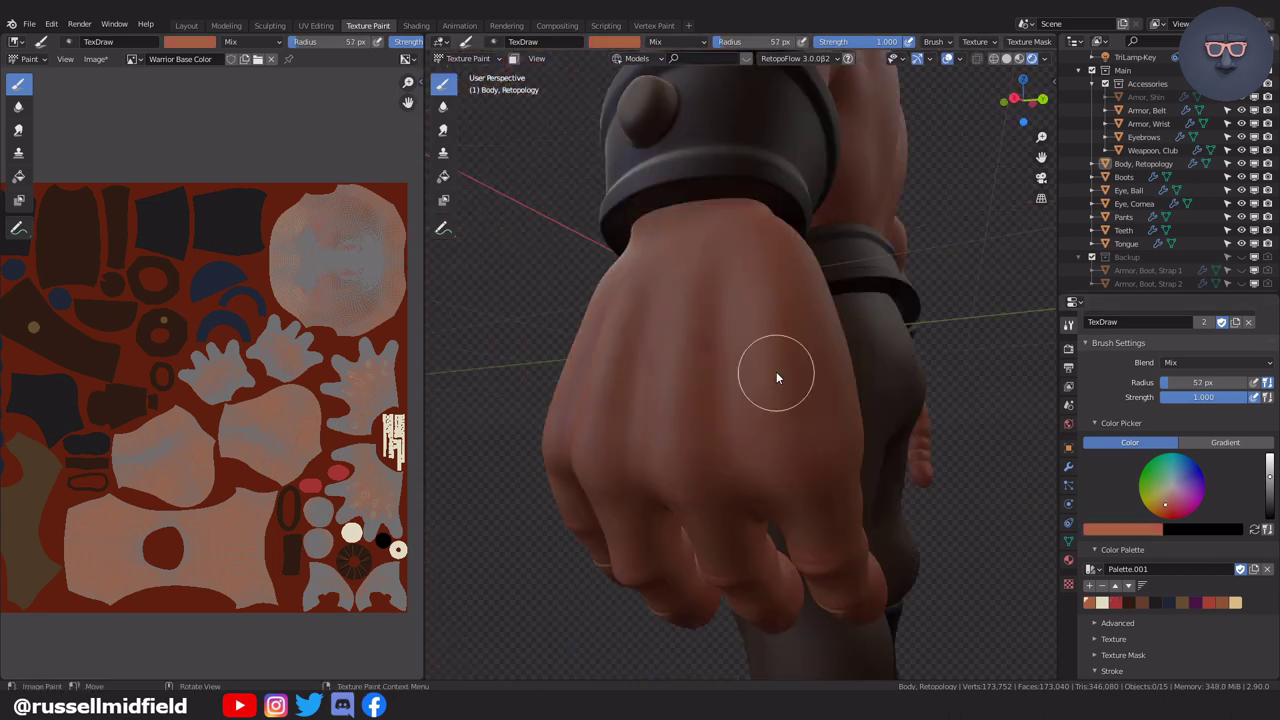
{"action": "mouse_move", "coordinate": [776, 371]}
{"action": "middle_mouse_down"}
{"action": "mouse_move", "coordinate": [739, 388]}
{"action": "mouse_move", "coordinate": [799, 242]}
{"action": "middle_mouse_up"}
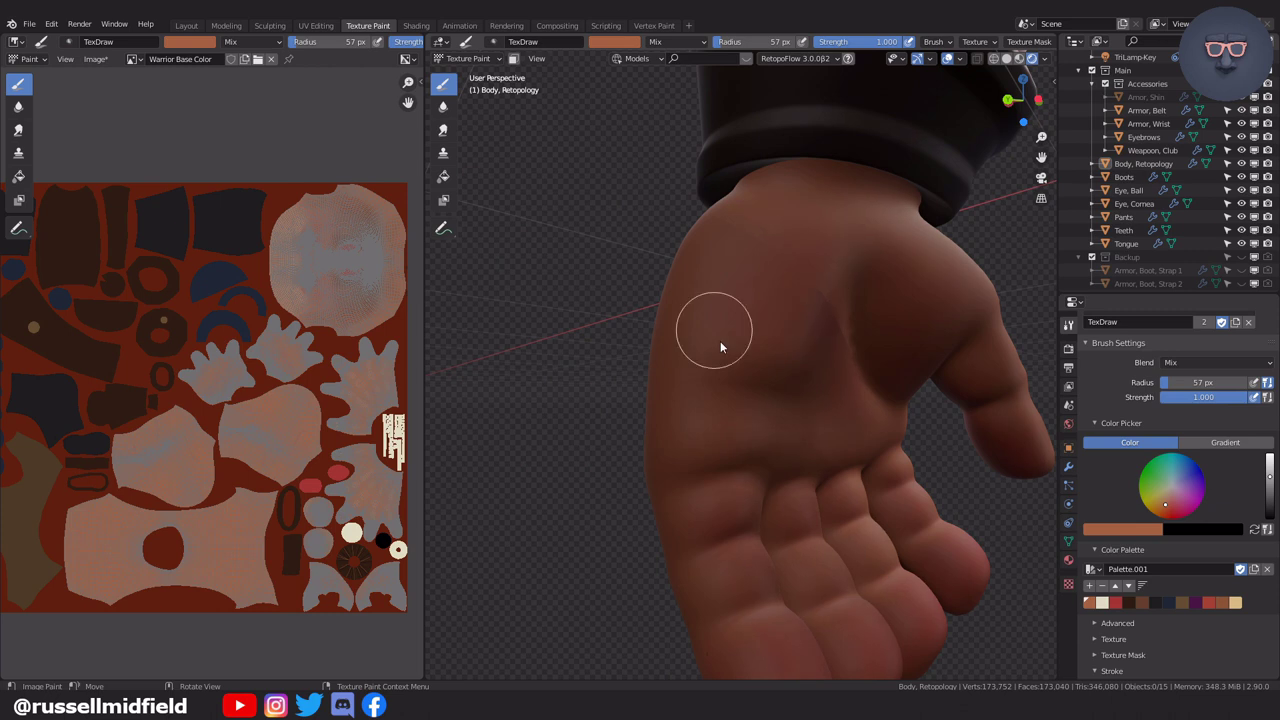
{"action": "middle_click_drag", "start_coordinate": [968, 348], "coordinate": [1034, 372]}
{"action": "middle_click_drag", "start_coordinate": [1008, 466], "coordinate": [806, 456]}
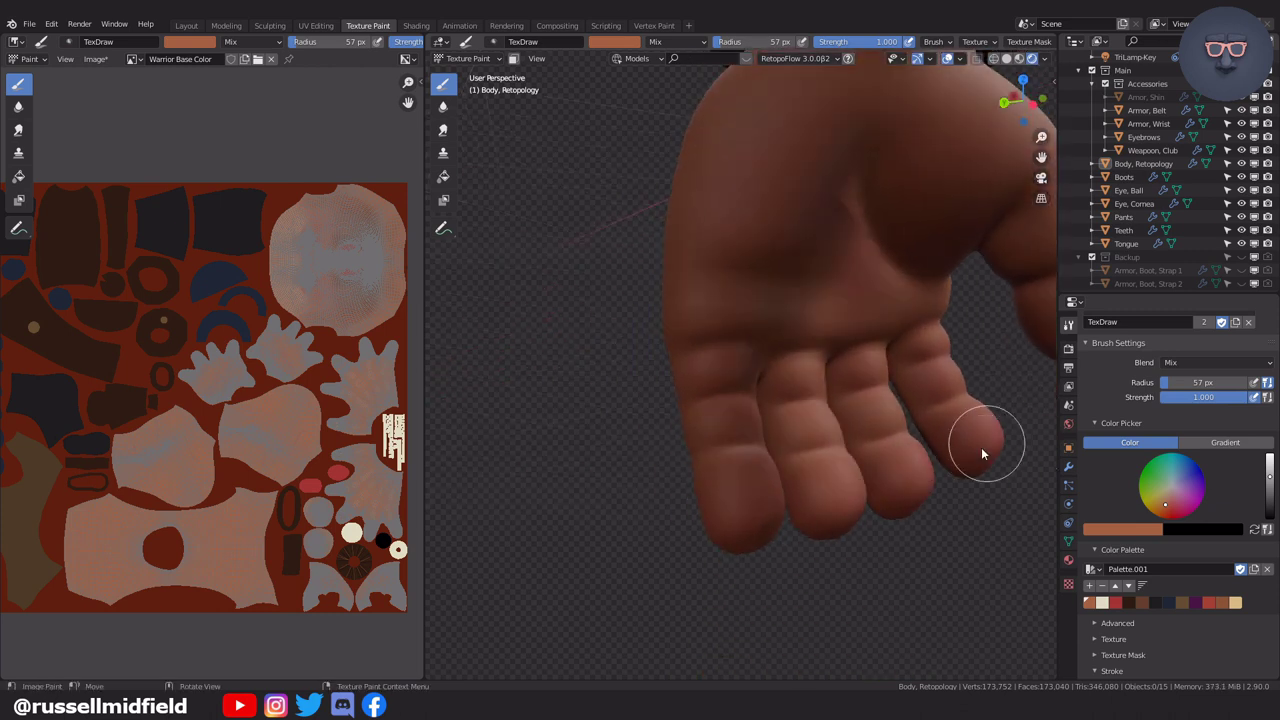
{"action": "scroll", "coordinate": [953, 342], "scroll_direction": "down", "scroll_amount": 3}
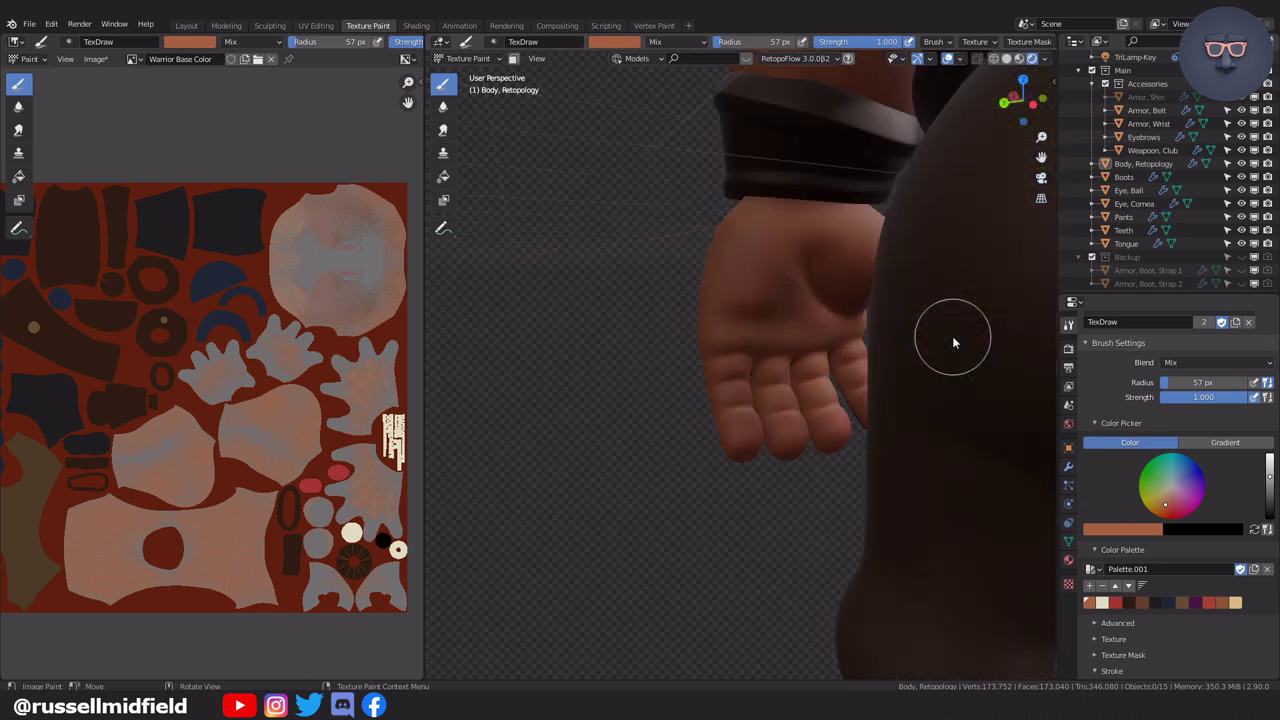
- Raise the body's Multires viewport level to 4
{"action": "middle_click_drag", "start_coordinate": [952, 340], "coordinate": [648, 323]}
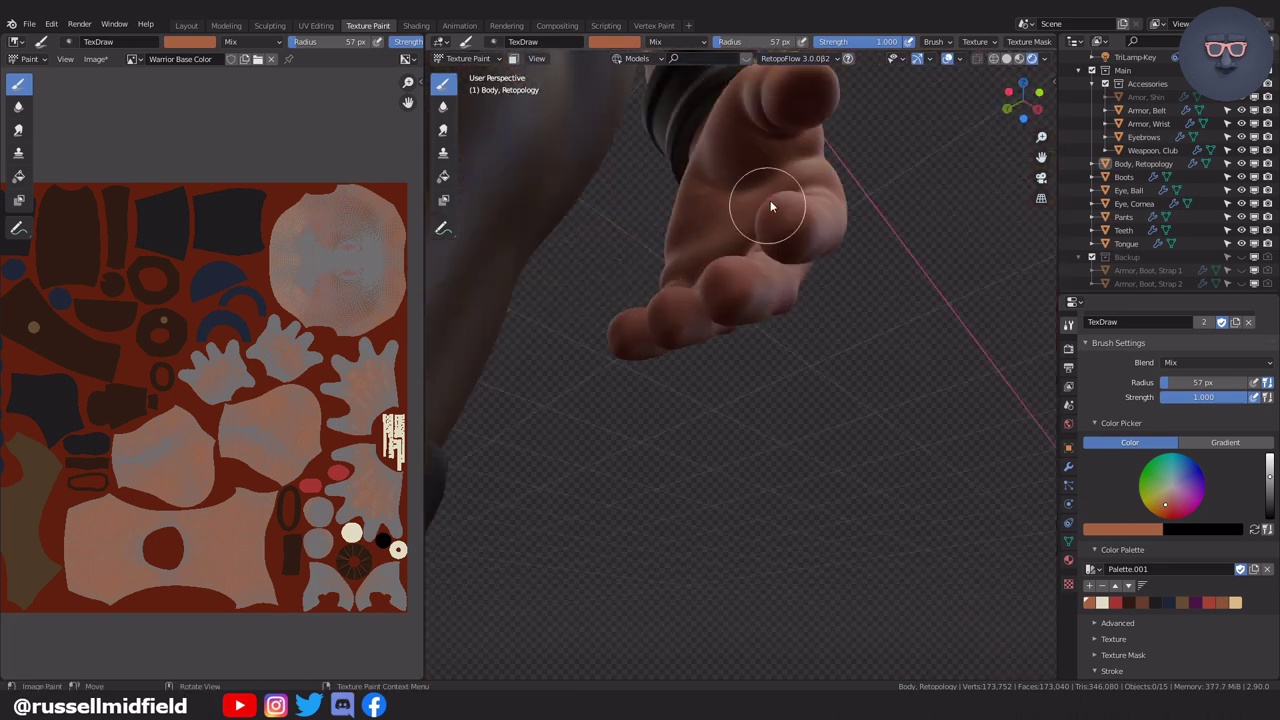
{"action": "middle_click_drag", "start_coordinate": [783, 217], "coordinate": [867, 392]}
{"action": "left_click", "coordinate": [1068, 466]}
{"action": "left_click", "coordinate": [1254, 395]}
{"action": "middle_click_drag", "start_coordinate": [1000, 398], "coordinate": [919, 340]}
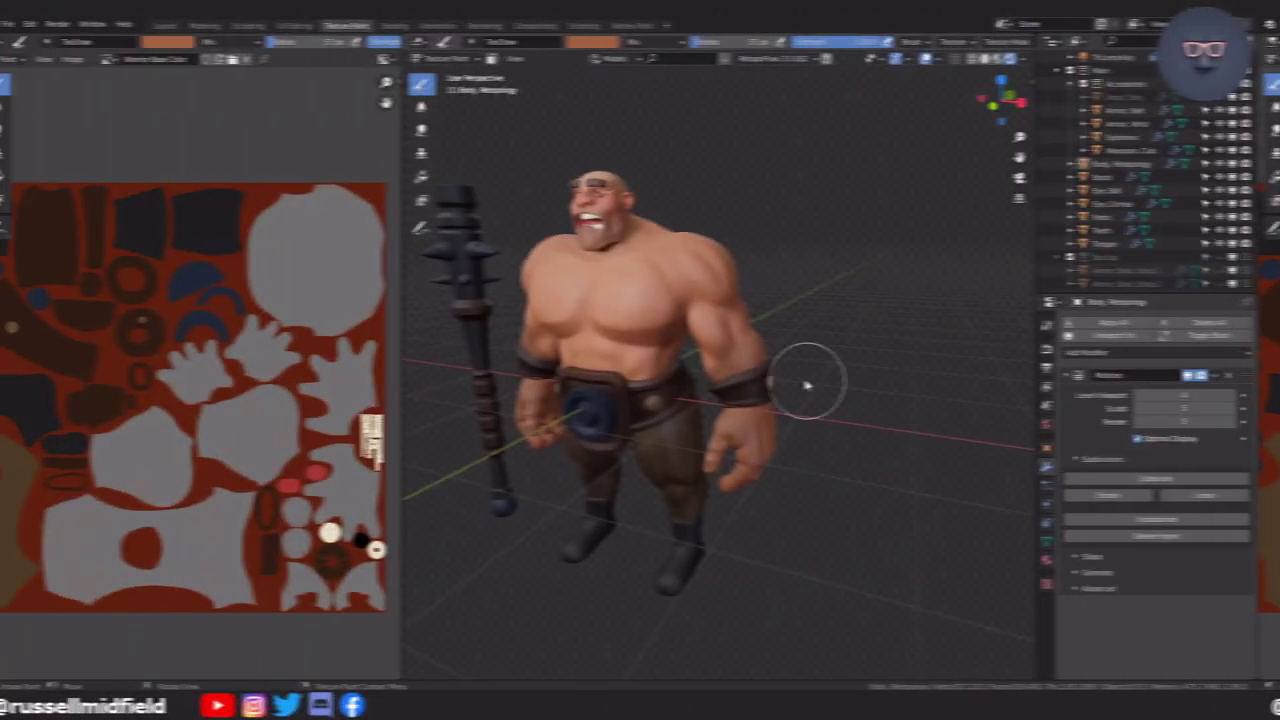
- Return to Object Mode, select the wrist armor and put it into Texture Paint mode
{"action": "scroll", "coordinate": [823, 380], "scroll_direction": "up", "scroll_amount": 6}
{"action": "key", "text": "ctrl+Tab"}
{"action": "left_click", "coordinate": [736, 344]}
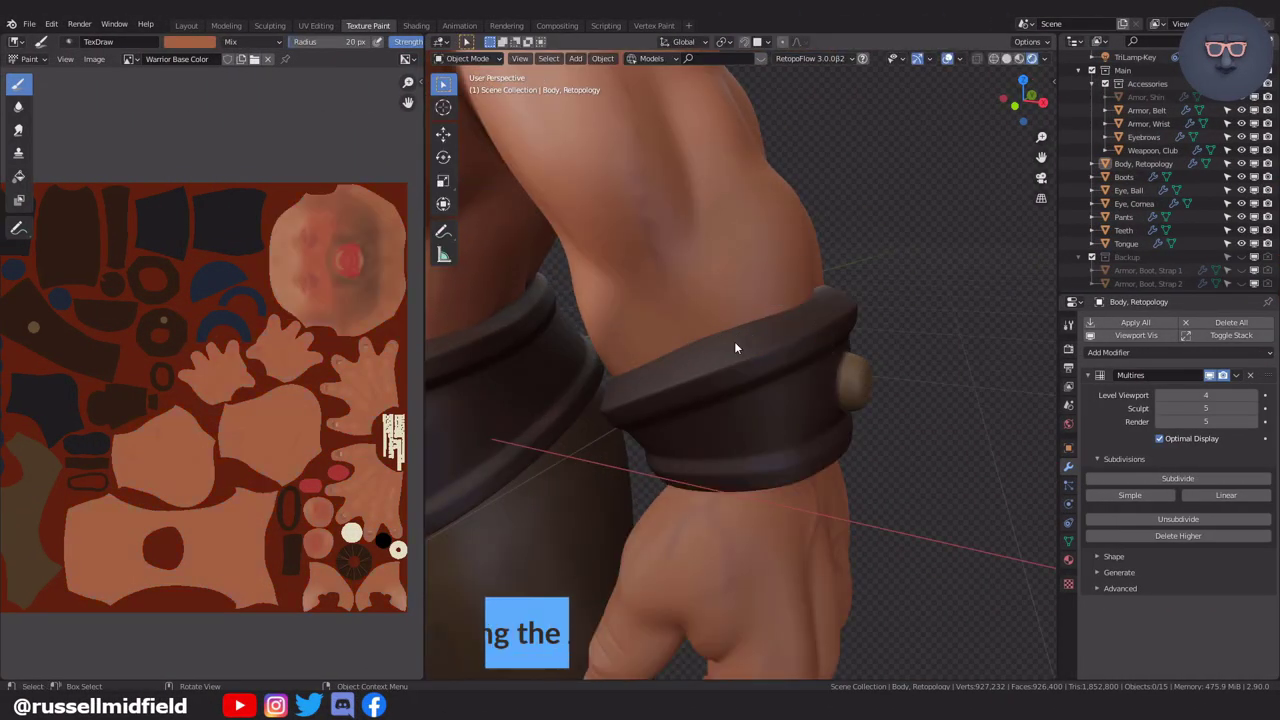
{"action": "left_click", "coordinate": [766, 359]}
{"action": "key", "text": "ctrl+Tab"}
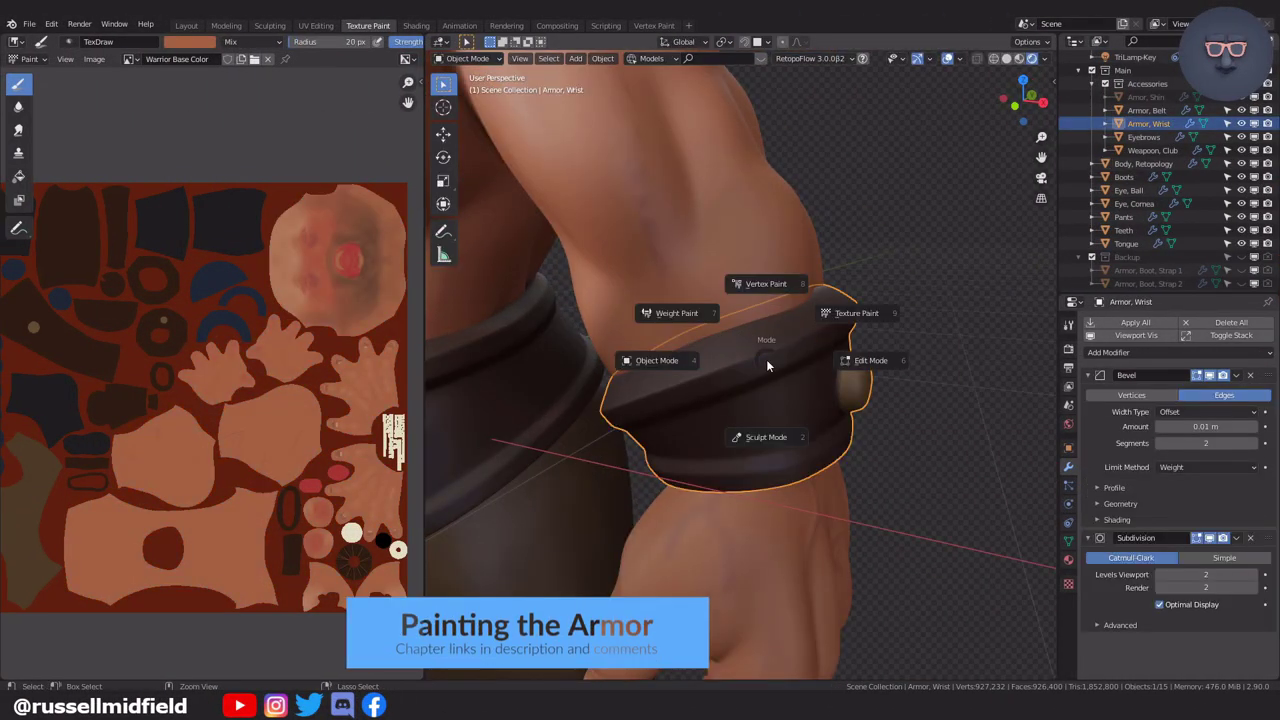
{"action": "left_click", "coordinate": [828, 323]}
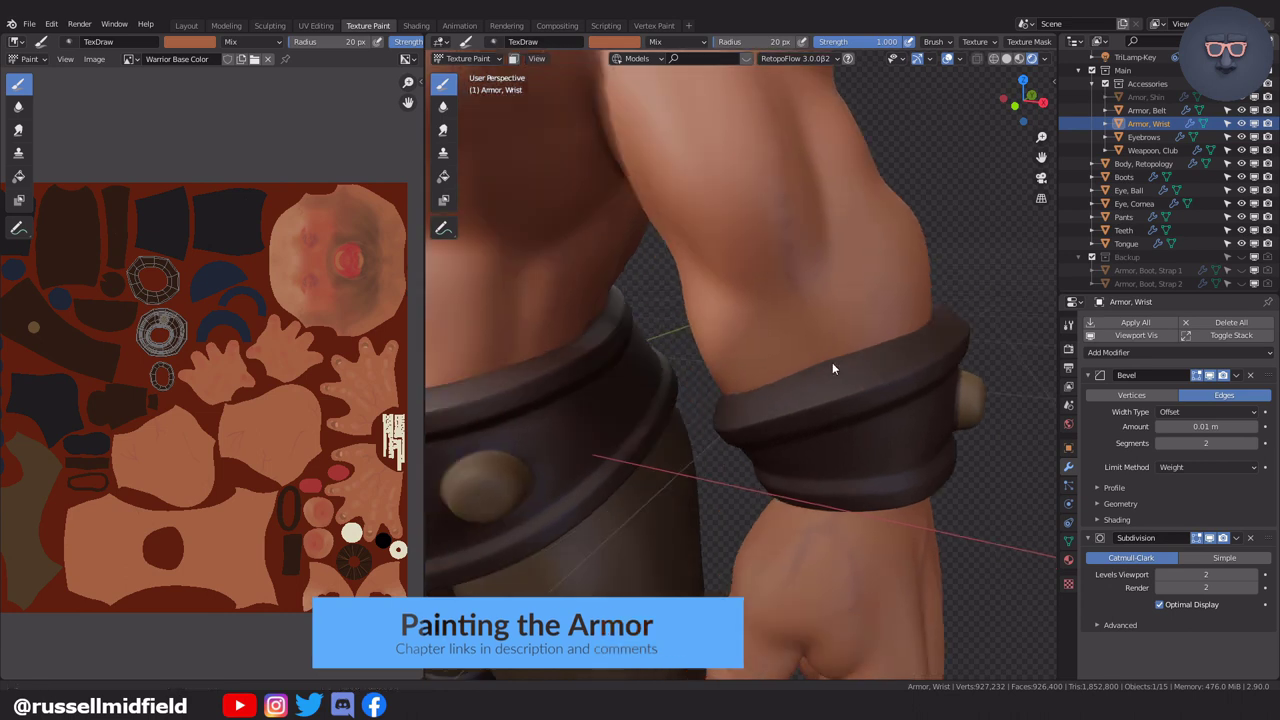
- Widen the image editor around the wrist armor's UV islands and fill the plain ring islands with dark brown
{"action": "middle_click_drag", "start_coordinate": [832, 367], "coordinate": [818, 367]}
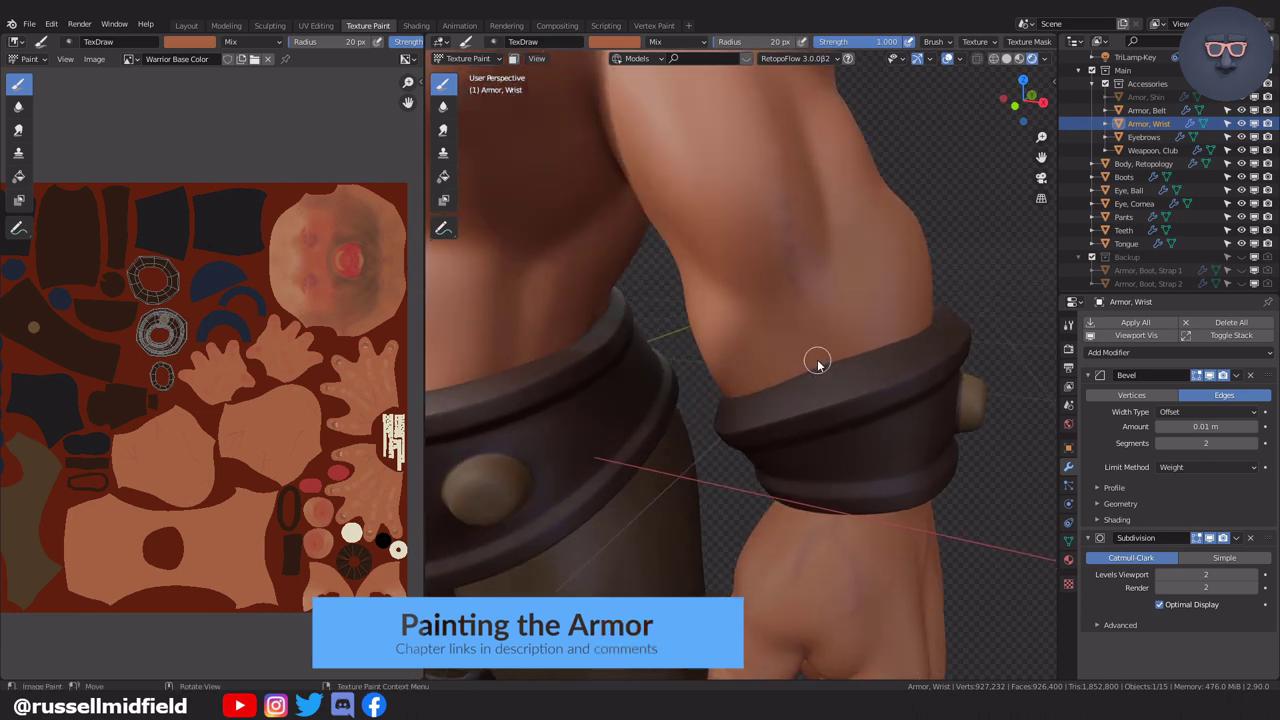
{"action": "scroll", "coordinate": [246, 306], "scroll_direction": "up", "scroll_amount": 4}
{"action": "left_click_drag", "start_coordinate": [434, 347], "coordinate": [651, 347]}
{"action": "scroll", "coordinate": [351, 371], "scroll_direction": "up", "scroll_amount": 4}
{"action": "left_click", "coordinate": [18, 176]}
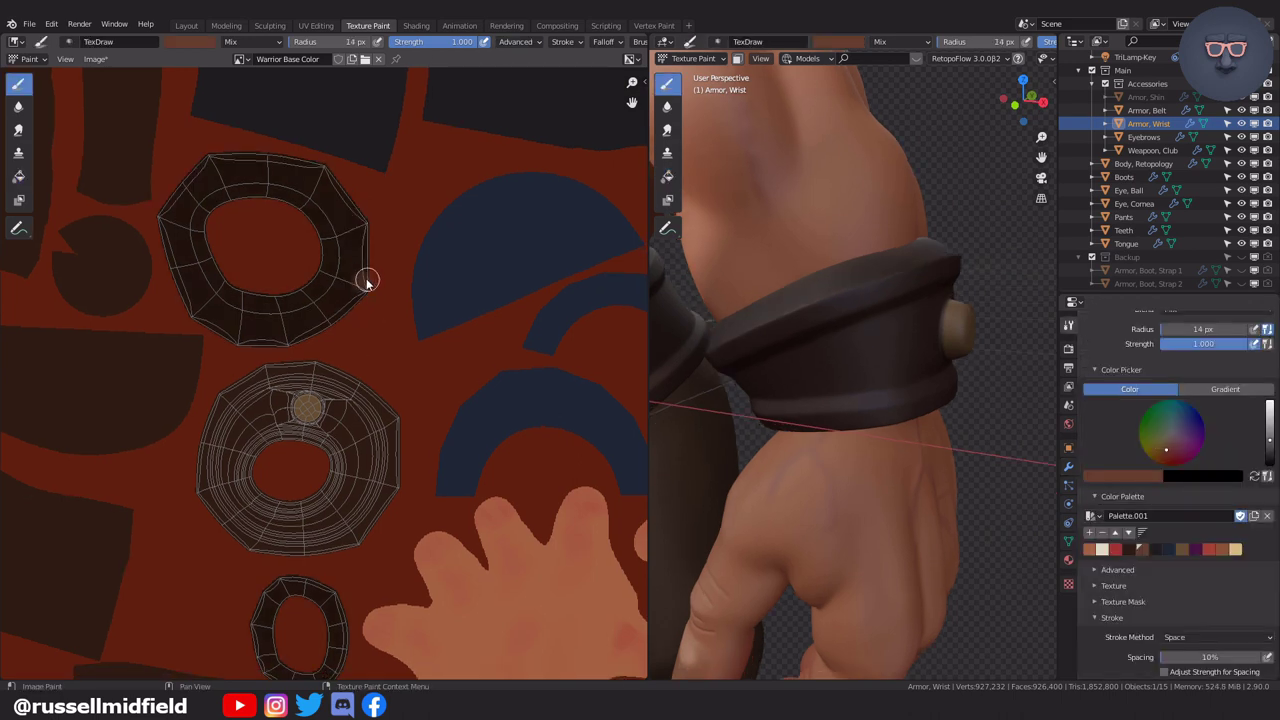
- Paint brown around the outer edge of the large ring island with a 14 px radius and soften it at 31 px
{"action": "mouse_move", "coordinate": [366, 282]}
{"action": "left_mouse_down"}
{"action": "mouse_move", "coordinate": [357, 214]}
{"action": "mouse_move", "coordinate": [323, 174]}
{"action": "mouse_move", "coordinate": [266, 165]}
{"action": "left_mouse_up"}
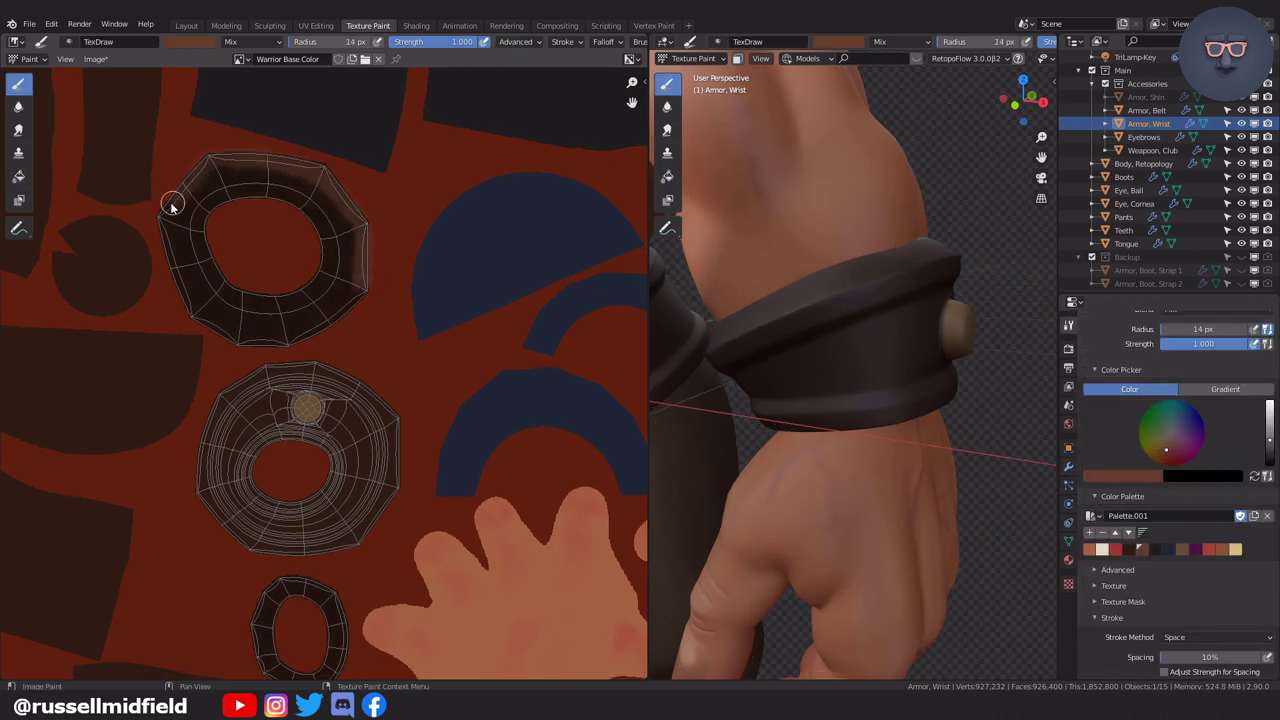
{"action": "mouse_move", "coordinate": [173, 253]}
{"action": "left_mouse_down"}
{"action": "mouse_move", "coordinate": [183, 306]}
{"action": "mouse_move", "coordinate": [237, 346]}
{"action": "mouse_move", "coordinate": [346, 296]}
{"action": "left_mouse_up"}
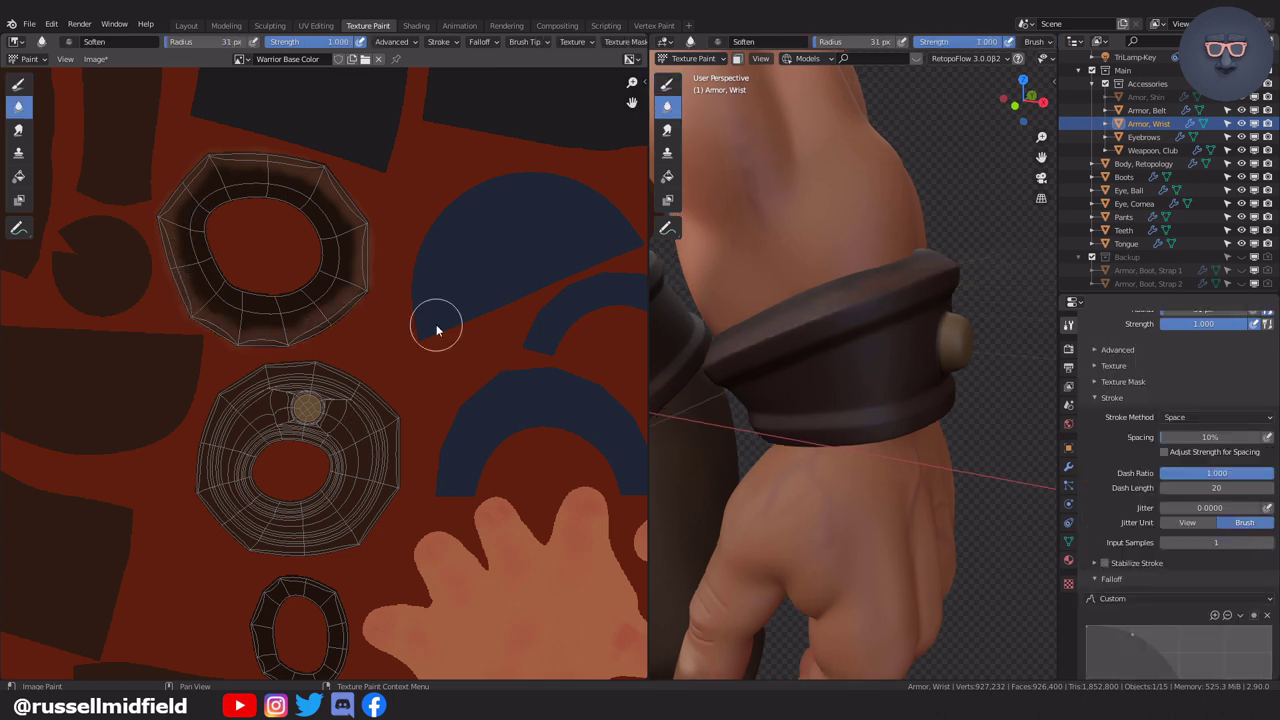
{"action": "middle_click_drag", "start_coordinate": [754, 340], "coordinate": [769, 371]}
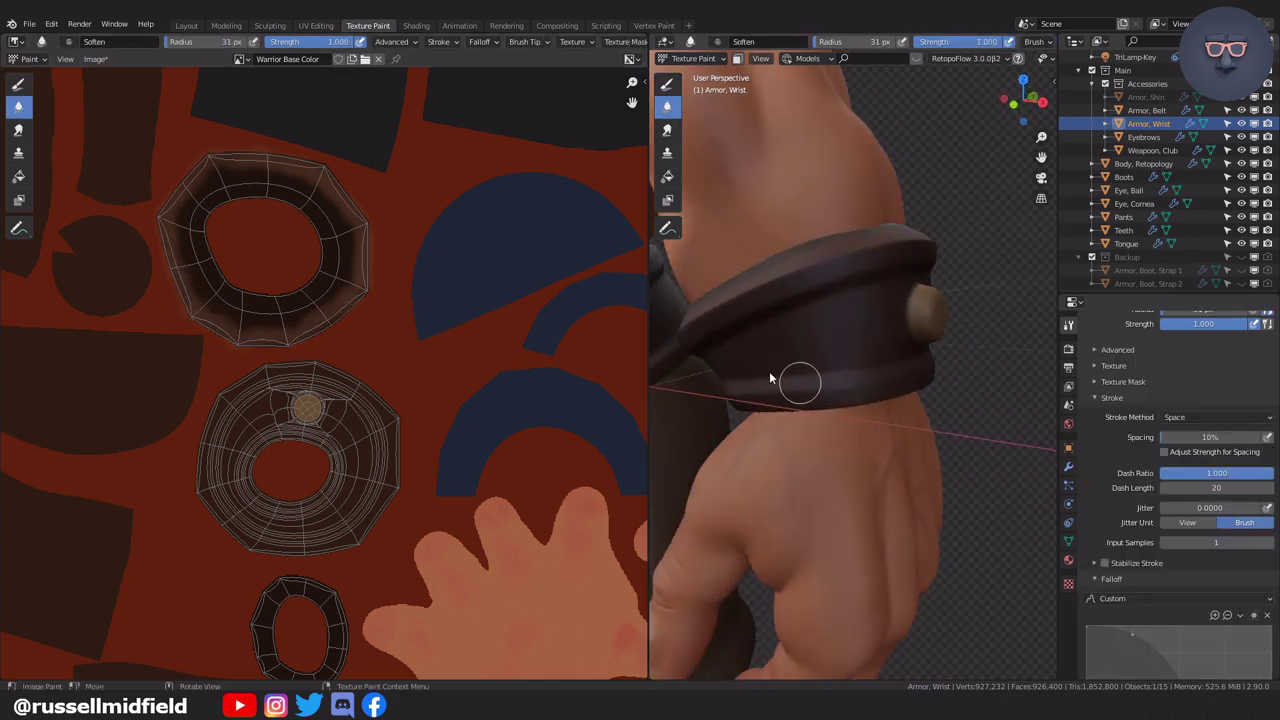
- Pick the orange-brown palette color and paint a highlight along the wrist armor's upper rim with a 17 px radius, softening the stroke
{"action": "key", "text": "f"}
{"action": "left_click", "coordinate": [811, 321]}
{"action": "left_click", "coordinate": [667, 85]}
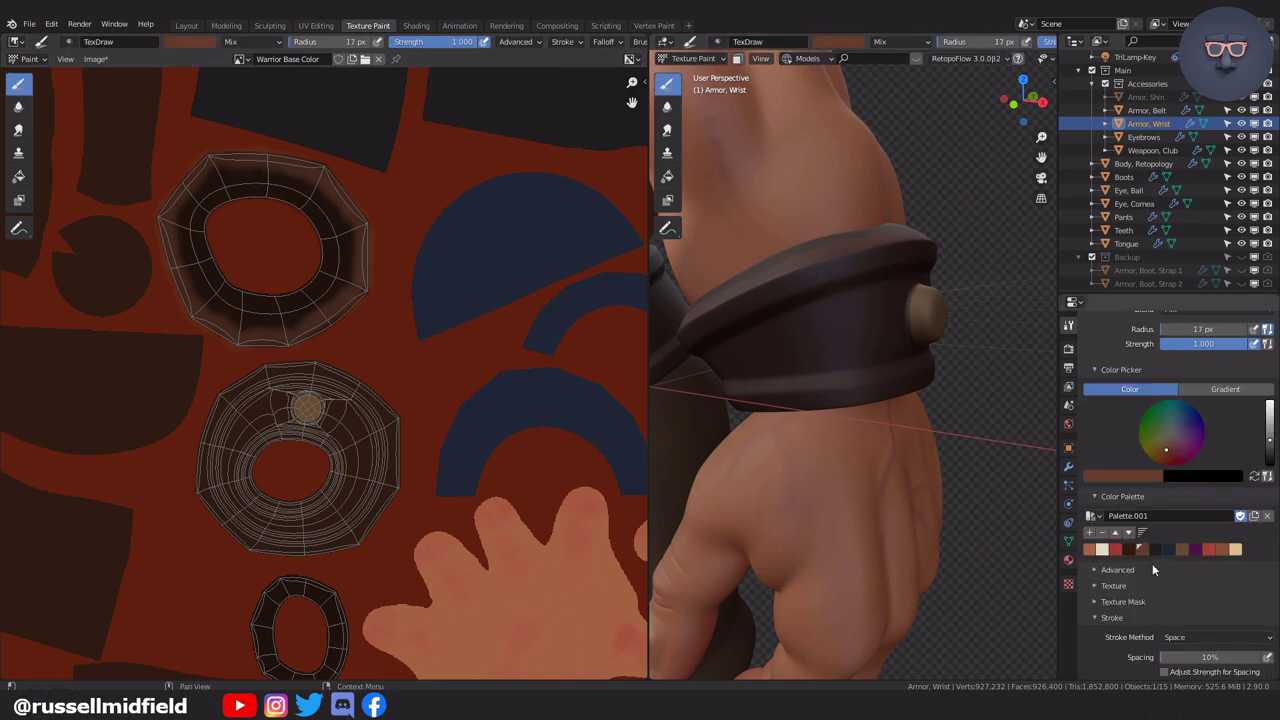
{"action": "left_click", "coordinate": [1218, 549]}
{"action": "scroll", "coordinate": [938, 378], "scroll_direction": "up", "scroll_amount": 4}
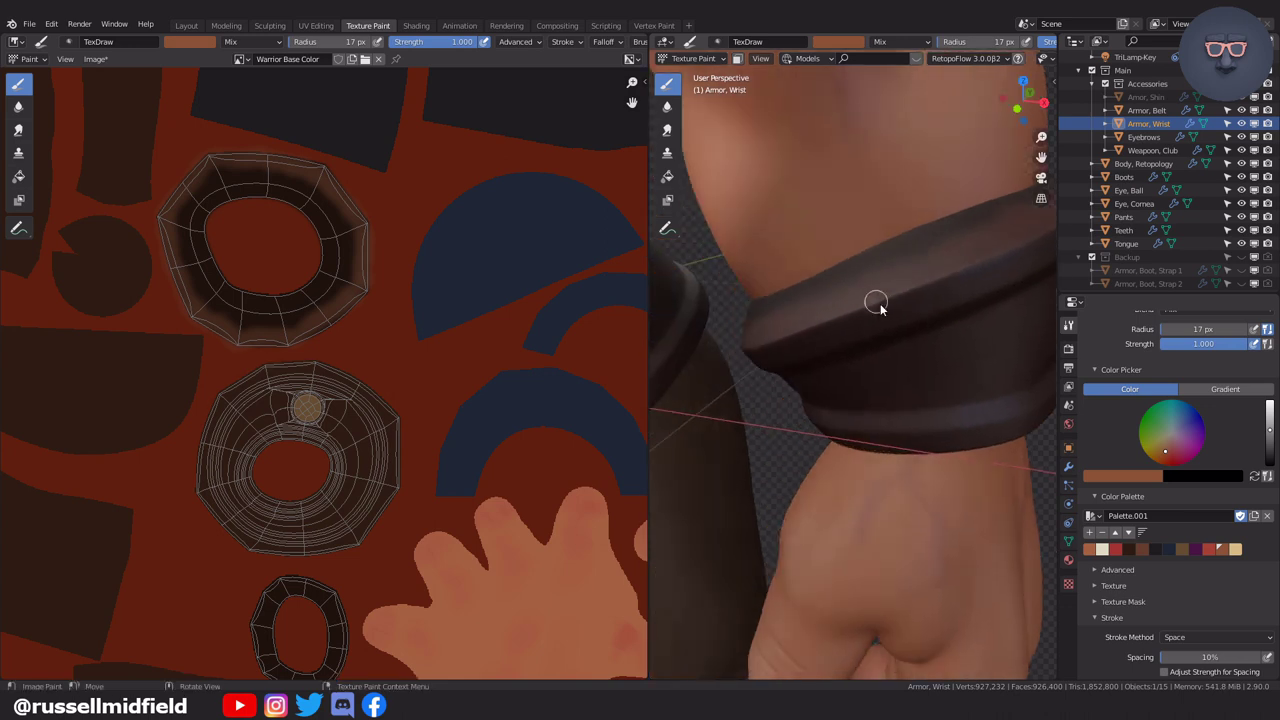
{"action": "middle_click_drag", "start_coordinate": [980, 263], "coordinate": [857, 358]}
{"action": "left_click_drag", "start_coordinate": [934, 318], "coordinate": [978, 292]}
{"action": "left_click", "coordinate": [18, 107]}
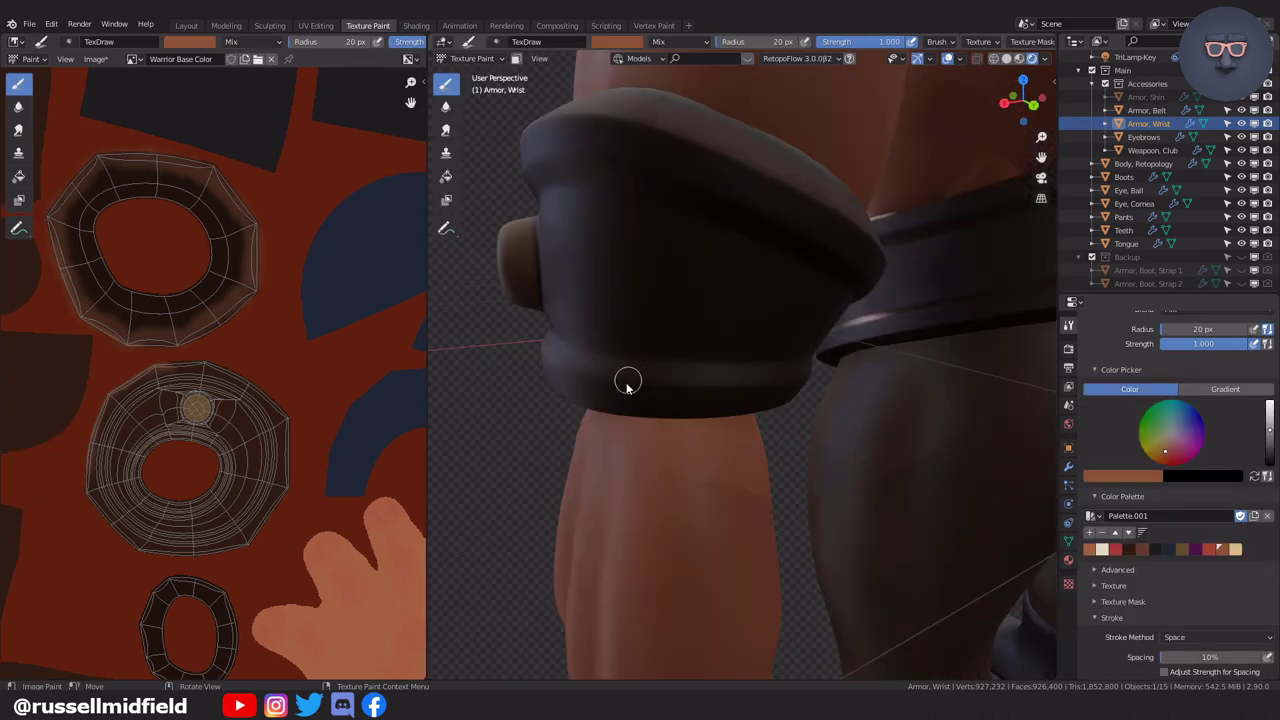
- Paint orange-brown edge highlights along the lower and upper rims around the outer side of the wrist armor at 20 px radius
{"action": "left_click_drag", "start_coordinate": [623, 377], "coordinate": [725, 385]}
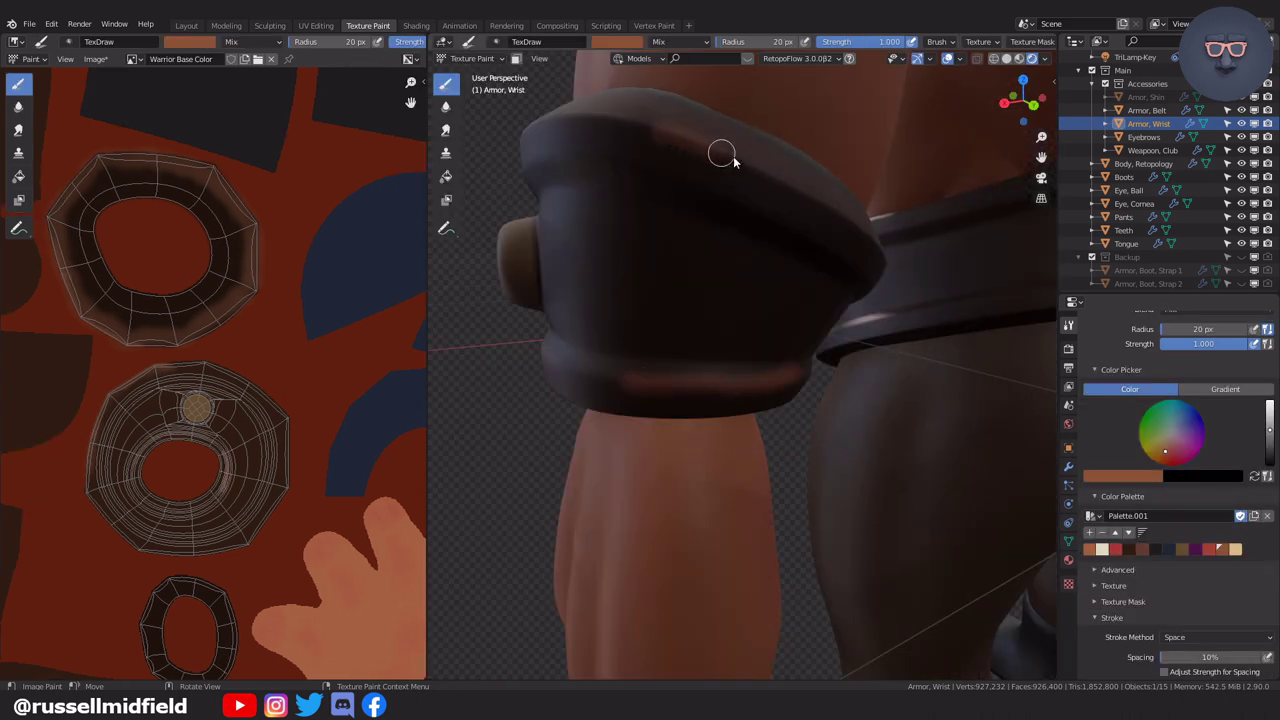
{"action": "middle_click_drag", "start_coordinate": [902, 248], "coordinate": [705, 268]}
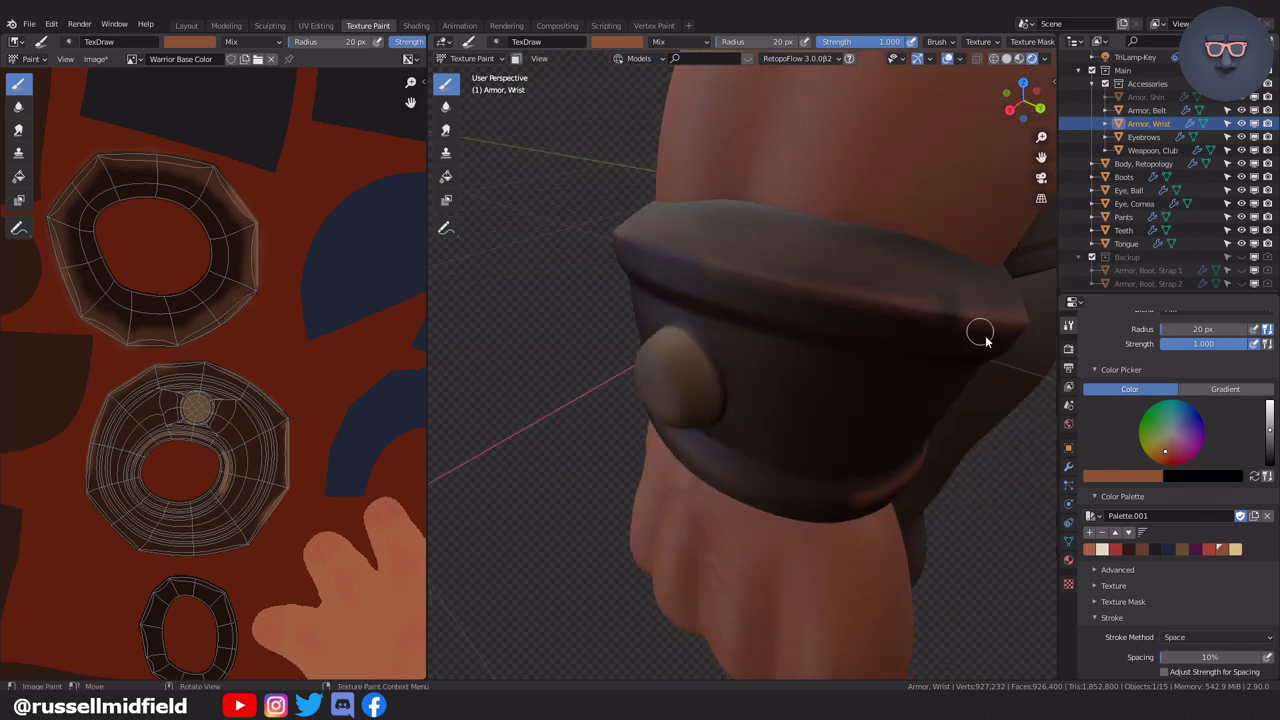
{"action": "middle_click_drag", "start_coordinate": [983, 340], "coordinate": [810, 335]}
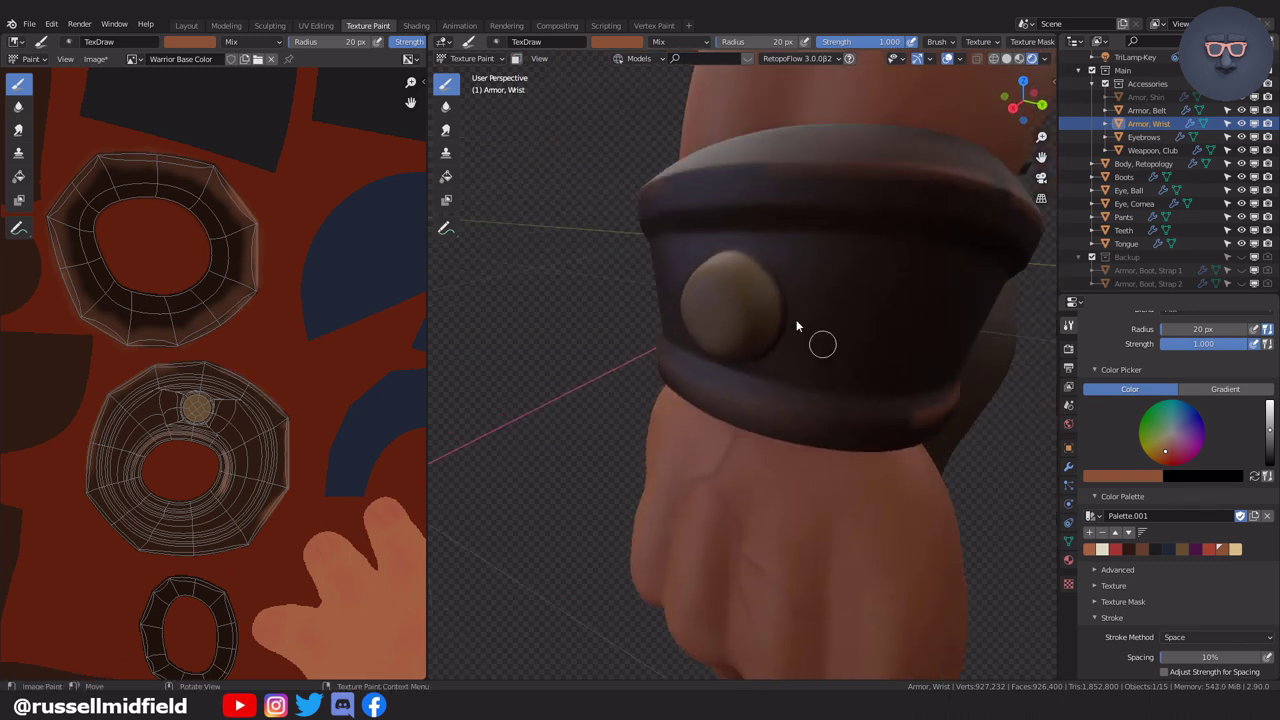
- Pick the reddish-brown palette color, set the brush radius to 50 px and tint the wrist armor's band beside the stud
{"action": "left_click", "coordinate": [1140, 476]}
{"action": "left_click_drag", "start_coordinate": [1151, 354], "coordinate": [1151, 323]}
{"action": "middle_click_drag", "start_coordinate": [735, 335], "coordinate": [760, 305]}
{"action": "left_click", "coordinate": [1140, 476]}
{"action": "left_click_drag", "start_coordinate": [1151, 325], "coordinate": [1152, 378]}
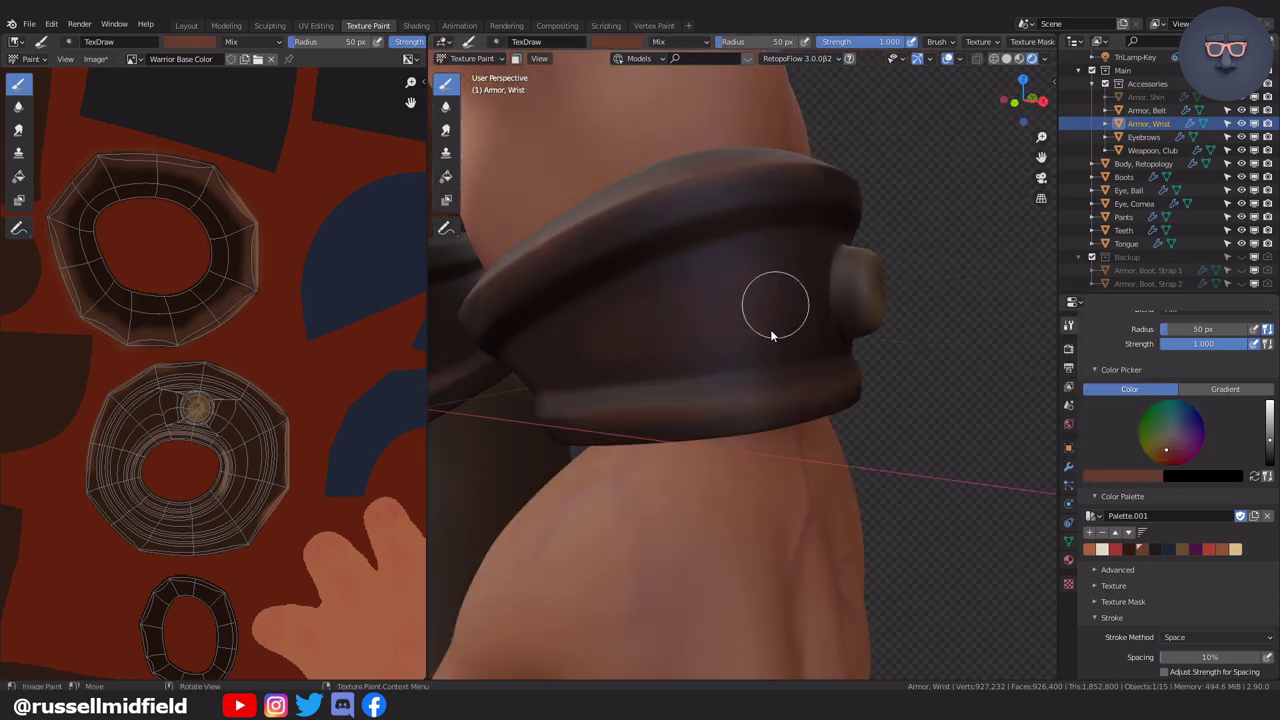
{"action": "left_click_drag", "start_coordinate": [771, 333], "coordinate": [766, 305]}
{"action": "mouse_move", "coordinate": [766, 305]}
{"action": "middle_mouse_down"}
{"action": "mouse_move", "coordinate": [810, 300]}
{"action": "mouse_move", "coordinate": [814, 271]}
{"action": "middle_mouse_up"}
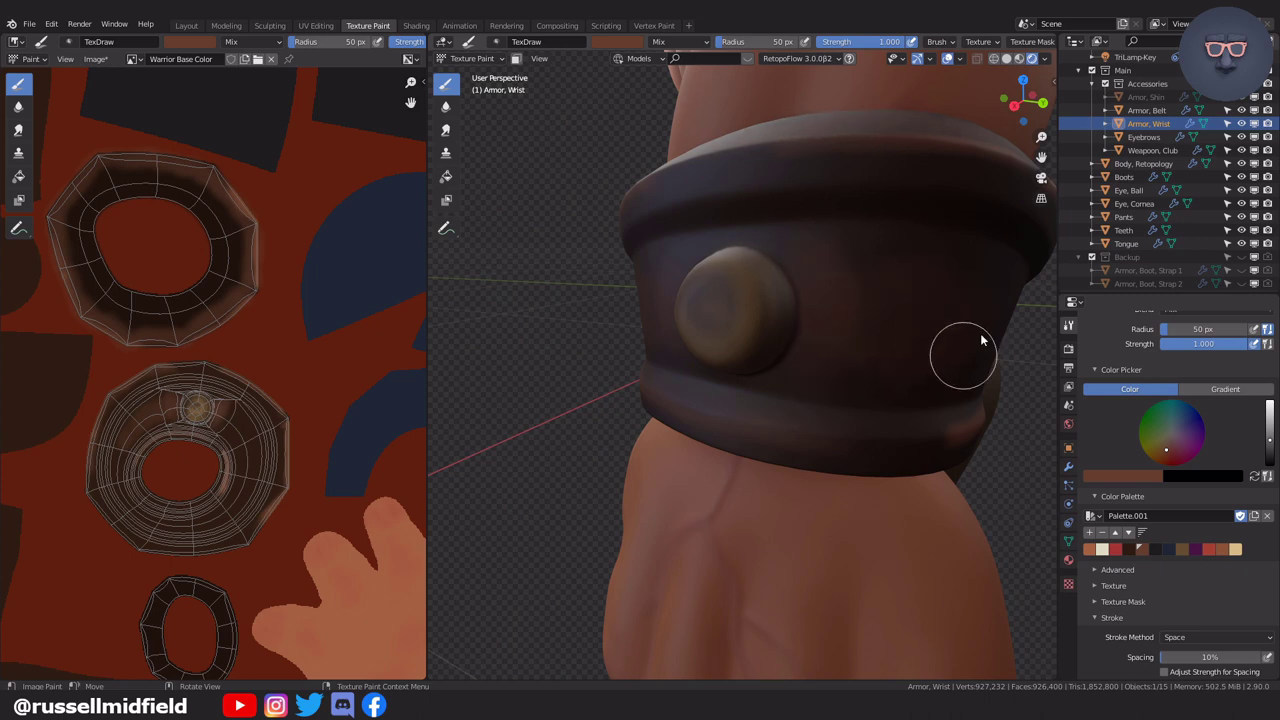
- Blend the painted patches and rim highlights around the wrist armor with the Soften brush at 50 px radius
{"action": "middle_click_drag", "start_coordinate": [980, 337], "coordinate": [640, 334]}
{"action": "mouse_move", "coordinate": [747, 322]}
{"action": "middle_mouse_down"}
{"action": "mouse_move", "coordinate": [626, 270]}
{"action": "mouse_move", "coordinate": [697, 334]}
{"action": "mouse_move", "coordinate": [574, 243]}
{"action": "mouse_move", "coordinate": [788, 309]}
{"action": "mouse_move", "coordinate": [909, 406]}
{"action": "mouse_move", "coordinate": [786, 437]}
{"action": "mouse_move", "coordinate": [694, 437]}
{"action": "mouse_move", "coordinate": [811, 412]}
{"action": "mouse_move", "coordinate": [630, 440]}
{"action": "middle_mouse_up"}
{"action": "scroll", "coordinate": [811, 410], "scroll_direction": "up", "scroll_amount": 2}
{"action": "left_click", "coordinate": [18, 106]}
{"action": "mouse_move", "coordinate": [808, 330]}
{"action": "middle_mouse_down"}
{"action": "mouse_move", "coordinate": [768, 369]}
{"action": "mouse_move", "coordinate": [727, 305]}
{"action": "middle_mouse_up"}
{"action": "middle_click_drag", "start_coordinate": [793, 343], "coordinate": [868, 340]}
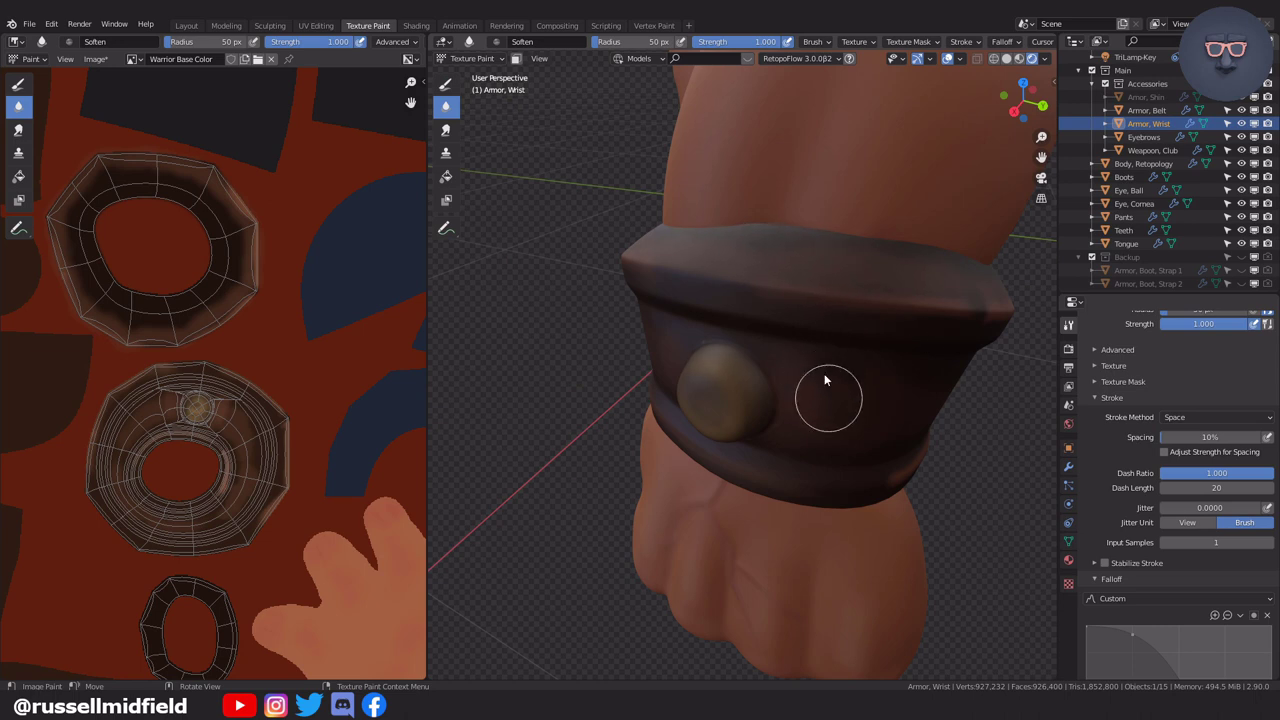
{"action": "middle_click_drag", "start_coordinate": [818, 439], "coordinate": [894, 329]}
{"action": "middle_click_drag", "start_coordinate": [849, 486], "coordinate": [767, 430]}
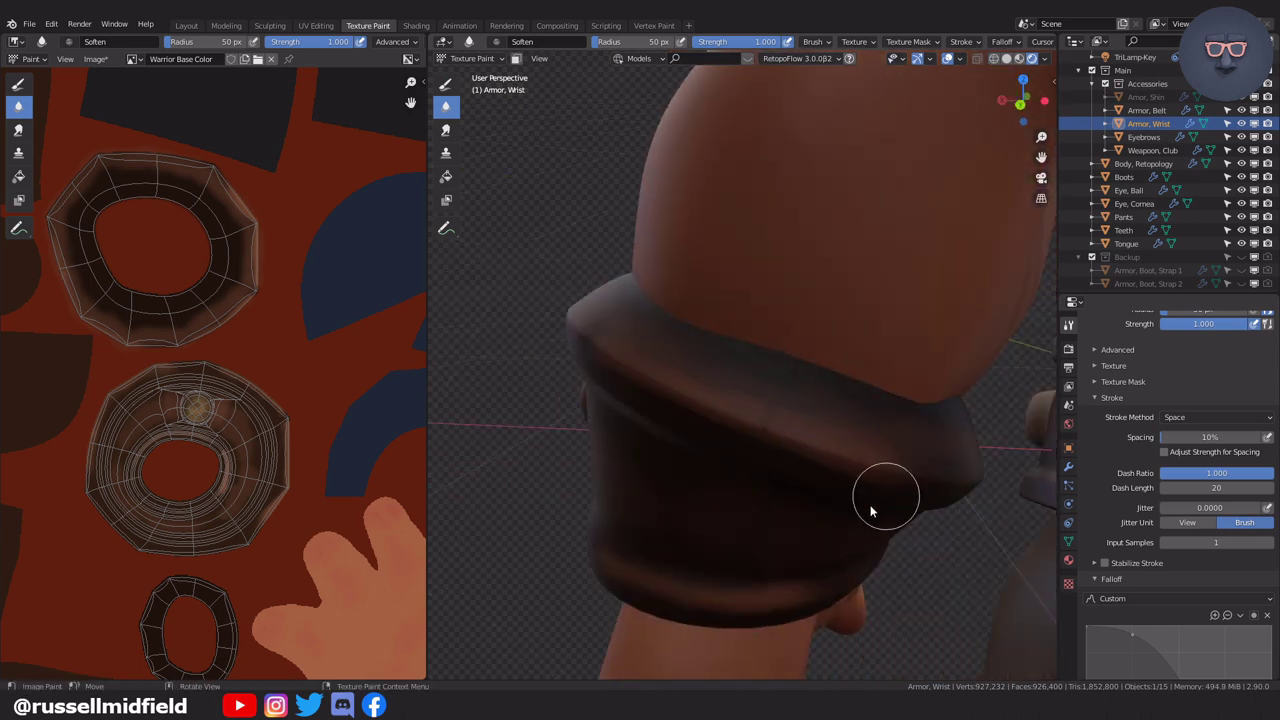
{"action": "middle_click_drag", "start_coordinate": [869, 505], "coordinate": [855, 508]}
{"action": "middle_click_drag", "start_coordinate": [881, 420], "coordinate": [721, 209]}
{"action": "middle_click_drag", "start_coordinate": [810, 280], "coordinate": [803, 489]}
- Pick the dark brown palette color and shade around the wrist armor's stud and band with brush radii of 29 px and 51 px
{"action": "middle_click_drag", "start_coordinate": [853, 302], "coordinate": [649, 386]}
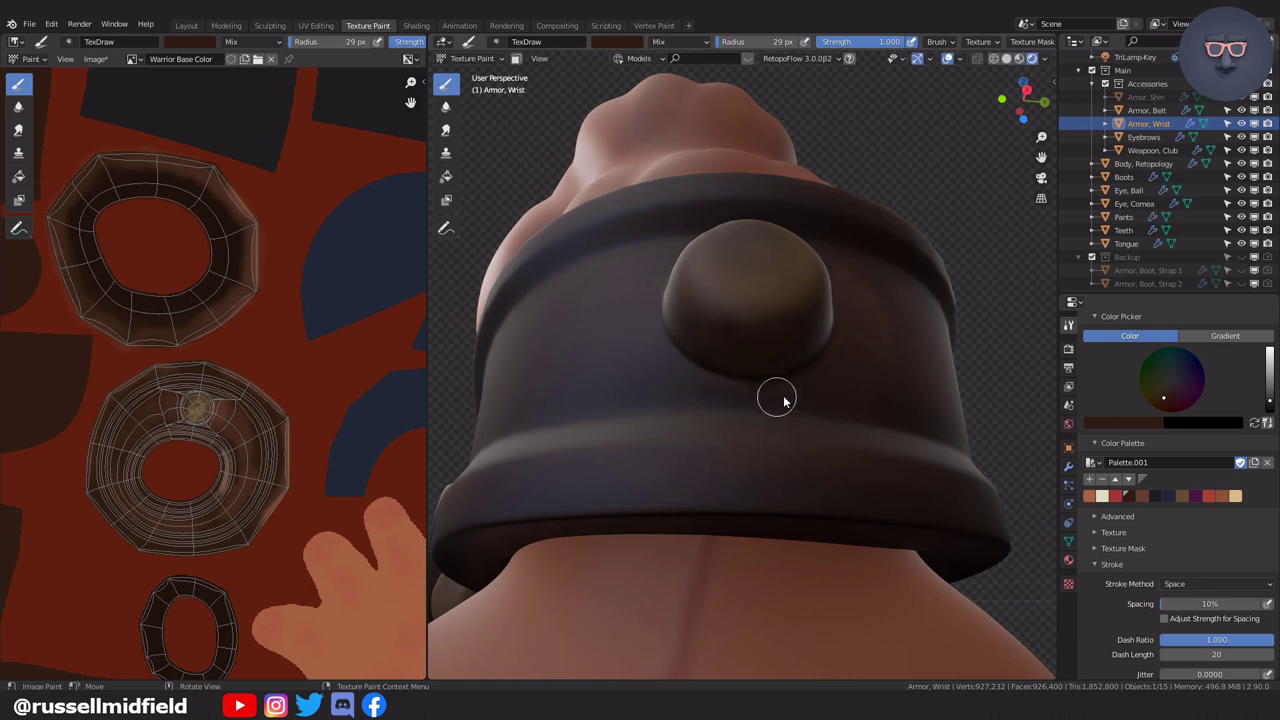
{"action": "mouse_move", "coordinate": [783, 403]}
{"action": "middle_mouse_down"}
{"action": "mouse_move", "coordinate": [769, 455]}
{"action": "mouse_move", "coordinate": [740, 403]}
{"action": "mouse_move", "coordinate": [788, 403]}
{"action": "mouse_move", "coordinate": [837, 431]}
{"action": "middle_mouse_up"}
{"action": "key", "text": "f"}
{"action": "left_click", "coordinate": [757, 434]}
{"action": "key", "text": "f"}
{"action": "left_click", "coordinate": [755, 431]}
{"action": "middle_click_drag", "start_coordinate": [866, 346], "coordinate": [746, 295]}
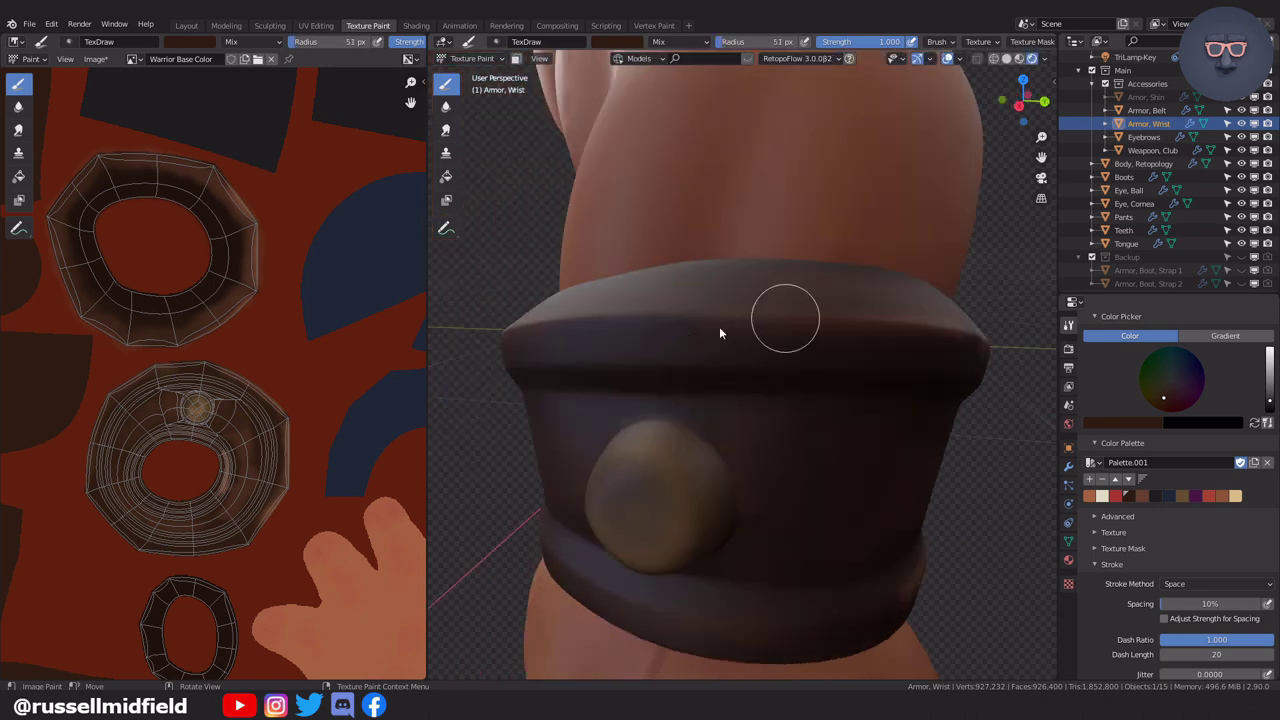
{"action": "middle_click_drag", "start_coordinate": [943, 371], "coordinate": [755, 460]}
{"action": "middle_click_drag", "start_coordinate": [792, 291], "coordinate": [843, 249]}
{"action": "middle_click_drag", "start_coordinate": [627, 178], "coordinate": [684, 205]}
- Switch texture painting to the belt armor and darken the buckle plate's recessed groove with dark brown at 16 px radius
{"action": "middle_click_drag", "start_coordinate": [787, 406], "coordinate": [965, 314]}
{"action": "scroll", "coordinate": [837, 437], "scroll_direction": "down", "scroll_amount": 3}
{"action": "scroll", "coordinate": [944, 340], "scroll_direction": "down", "scroll_amount": 4}
{"action": "scroll", "coordinate": [894, 314], "scroll_direction": "up", "scroll_amount": 5}
{"action": "scroll", "coordinate": [880, 308], "scroll_direction": "down", "scroll_amount": 2}
{"action": "scroll", "coordinate": [874, 306], "scroll_direction": "down", "scroll_amount": 2}
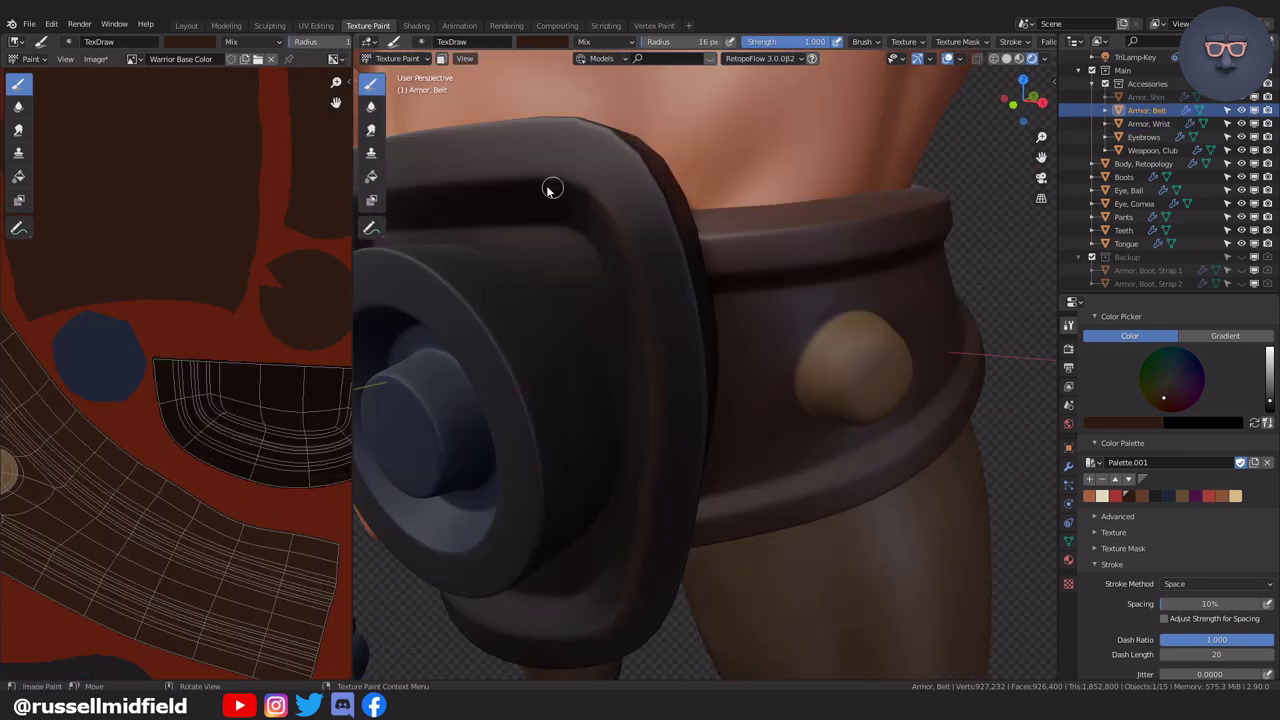
{"action": "middle_click_drag", "start_coordinate": [548, 189], "coordinate": [703, 490]}
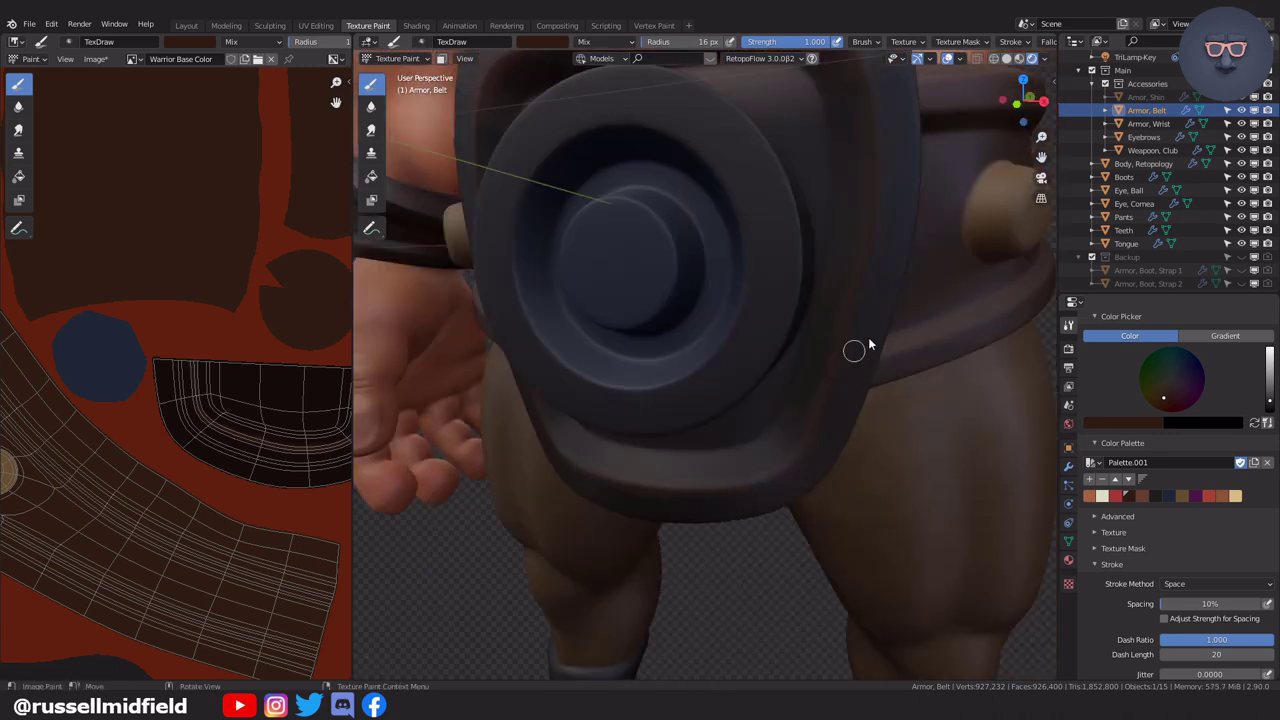
{"action": "middle_click_drag", "start_coordinate": [863, 357], "coordinate": [737, 166]}
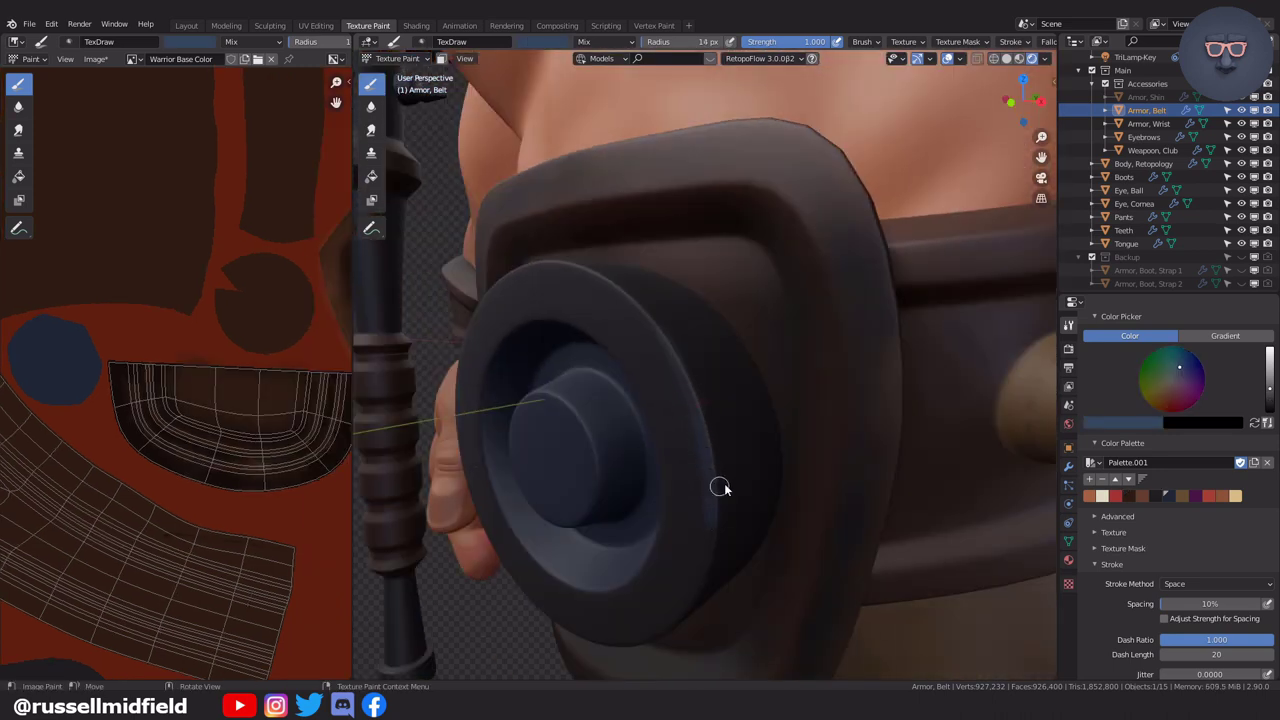
- Paint blue highlights along the edges of the buckle's round metal boss with a 14 px radius
{"action": "mouse_move", "coordinate": [720, 486]}
{"action": "middle_mouse_down"}
{"action": "mouse_move", "coordinate": [600, 279]}
{"action": "mouse_move", "coordinate": [720, 386]}
{"action": "mouse_move", "coordinate": [614, 251]}
{"action": "mouse_move", "coordinate": [750, 335]}
{"action": "mouse_move", "coordinate": [700, 440]}
{"action": "middle_mouse_up"}
{"action": "middle_click_drag", "start_coordinate": [762, 407], "coordinate": [622, 360]}
{"action": "middle_click_drag", "start_coordinate": [745, 234], "coordinate": [722, 399]}
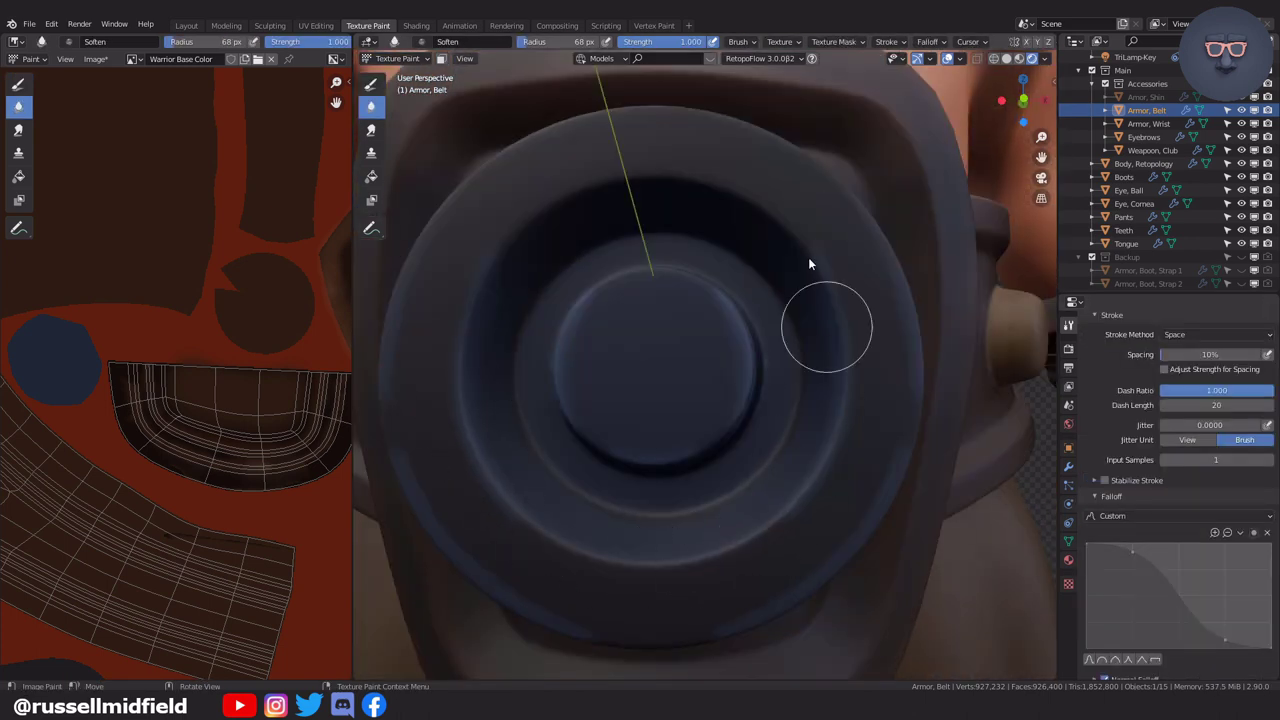
- Soften the painted blue edges on the round buckle boss, starting with a 68 px Soften brush and adjusting its radius
{"action": "middle_click_drag", "start_coordinate": [768, 374], "coordinate": [768, 467]}
{"action": "mouse_move", "coordinate": [719, 426]}
{"action": "middle_mouse_down"}
{"action": "mouse_move", "coordinate": [790, 360]}
{"action": "mouse_move", "coordinate": [680, 456]}
{"action": "middle_mouse_up"}
{"action": "key", "text": "f"}
{"action": "left_click", "coordinate": [792, 424]}
{"action": "middle_click_drag", "start_coordinate": [827, 416], "coordinate": [833, 349]}
{"action": "middle_click_drag", "start_coordinate": [757, 314], "coordinate": [613, 300]}
- Pick the reddish-brown palette color and paint a highlight along the belt's lower rim with a 24 px radius
{"action": "middle_click_drag", "start_coordinate": [615, 510], "coordinate": [722, 338]}
{"action": "scroll", "coordinate": [656, 318], "scroll_direction": "down", "scroll_amount": 5}
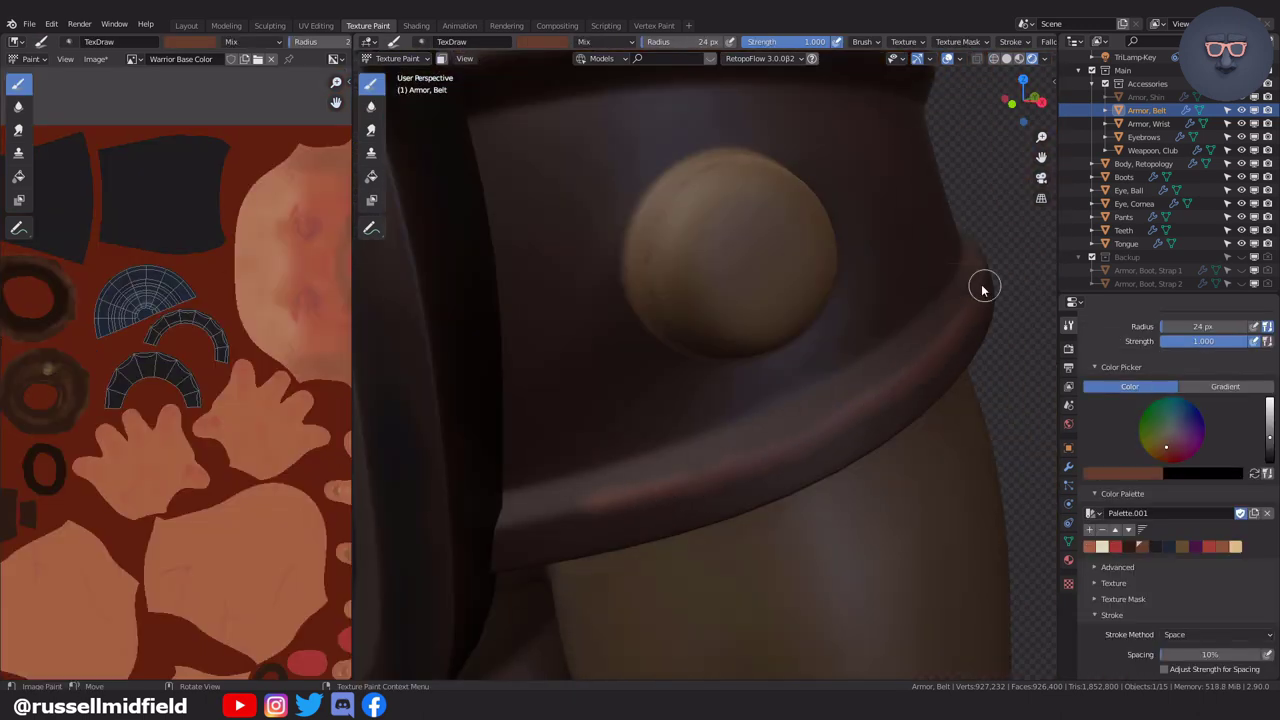
{"action": "middle_click_drag", "start_coordinate": [718, 381], "coordinate": [720, 427]}
- Pick the dark brown palette color, set the brush radius to 41 px and shade the belt's front band around the stud
{"action": "key", "text": "f"}
{"action": "left_click", "coordinate": [572, 255]}
{"action": "middle_click_drag", "start_coordinate": [587, 457], "coordinate": [744, 245]}
{"action": "middle_click_drag", "start_coordinate": [586, 274], "coordinate": [868, 156]}
{"action": "scroll", "coordinate": [864, 430], "scroll_direction": "down", "scroll_amount": 6}
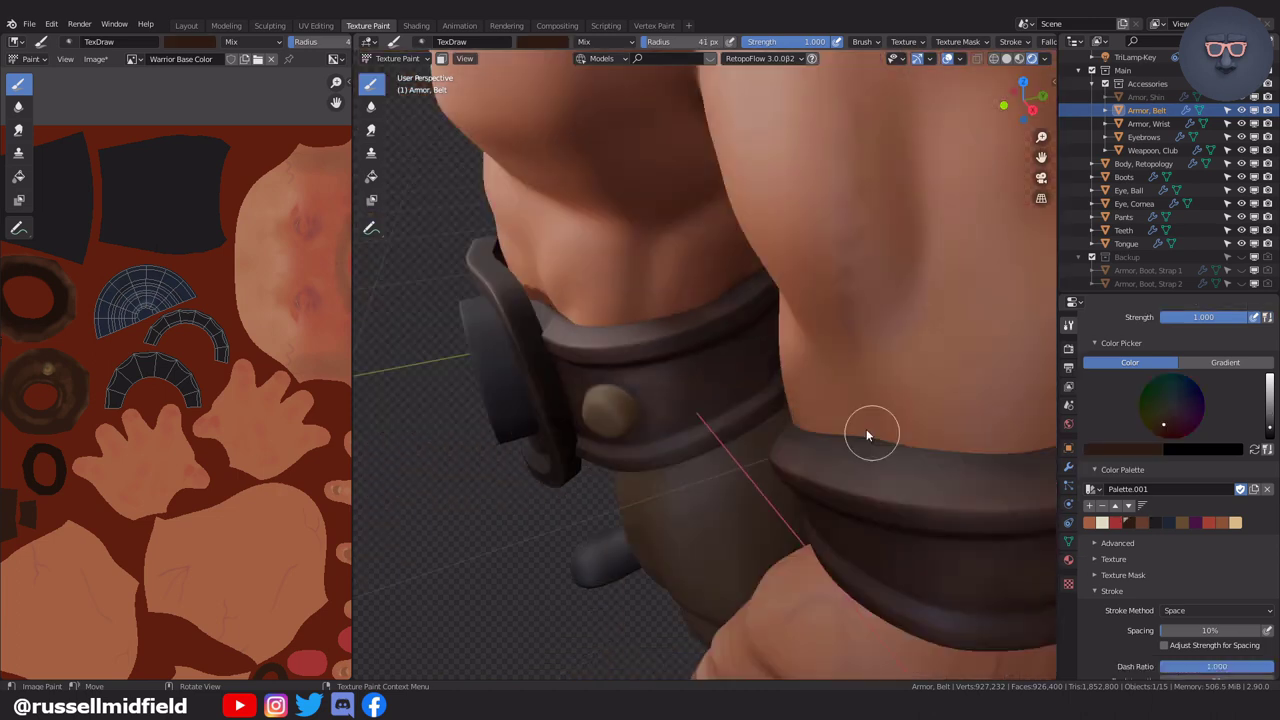
{"action": "middle_click_drag", "start_coordinate": [849, 426], "coordinate": [886, 403]}
{"action": "scroll", "coordinate": [860, 386], "scroll_direction": "up", "scroll_amount": 7}
{"action": "middle_click_drag", "start_coordinate": [837, 369], "coordinate": [818, 390]}
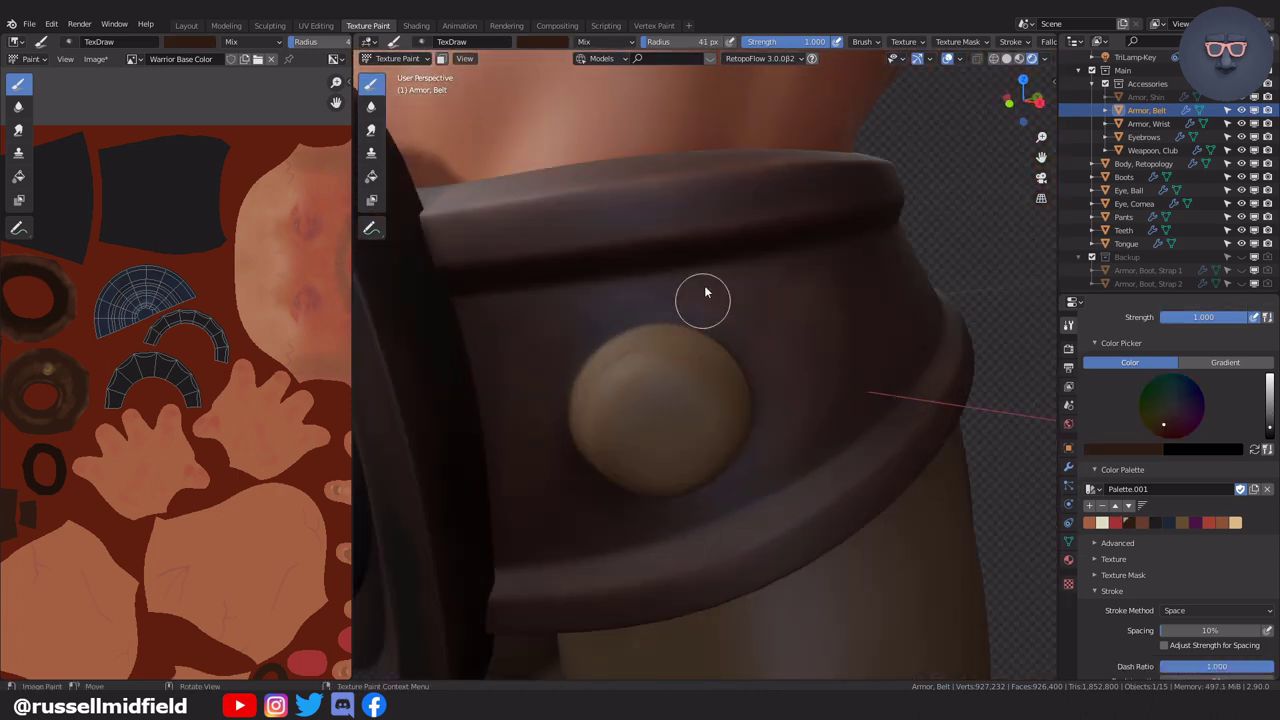
- Continue the dark brown shading around the side and back of the belt at 41 px radius
{"action": "middle_click_drag", "start_coordinate": [937, 289], "coordinate": [613, 248]}
{"action": "middle_click_drag", "start_coordinate": [621, 393], "coordinate": [715, 285]}
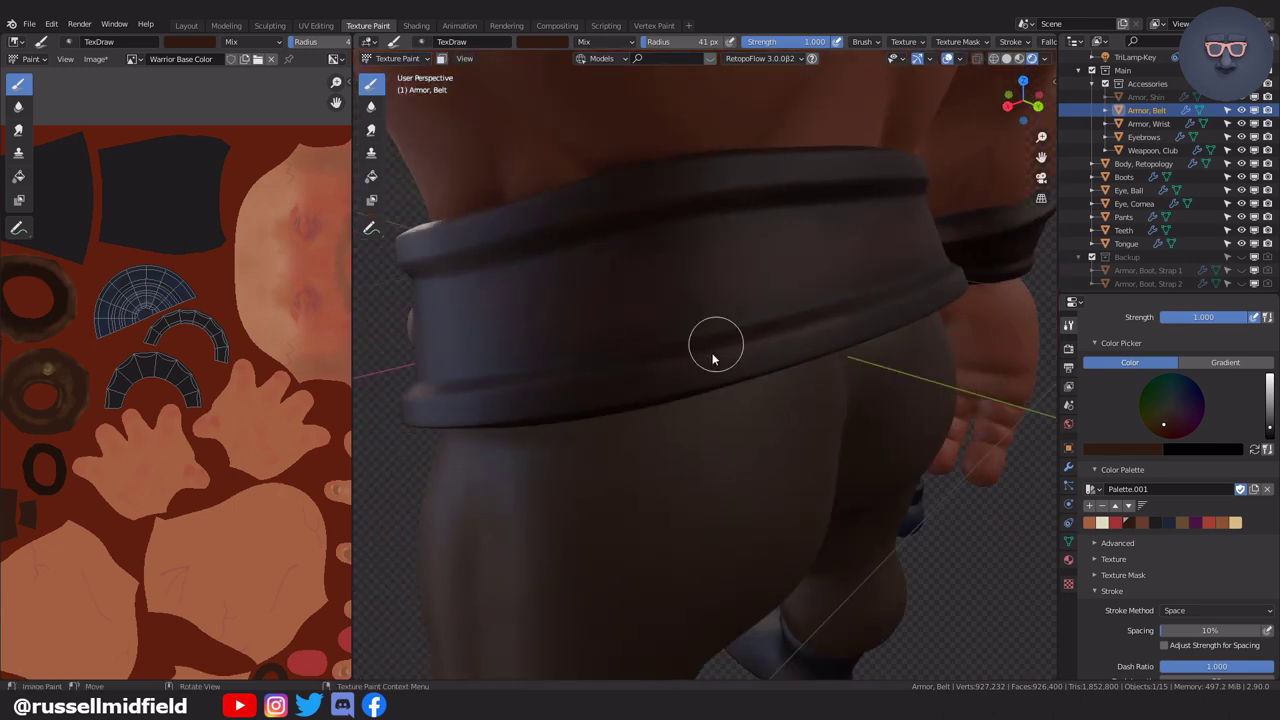
{"action": "middle_click_drag", "start_coordinate": [680, 348], "coordinate": [817, 360]}
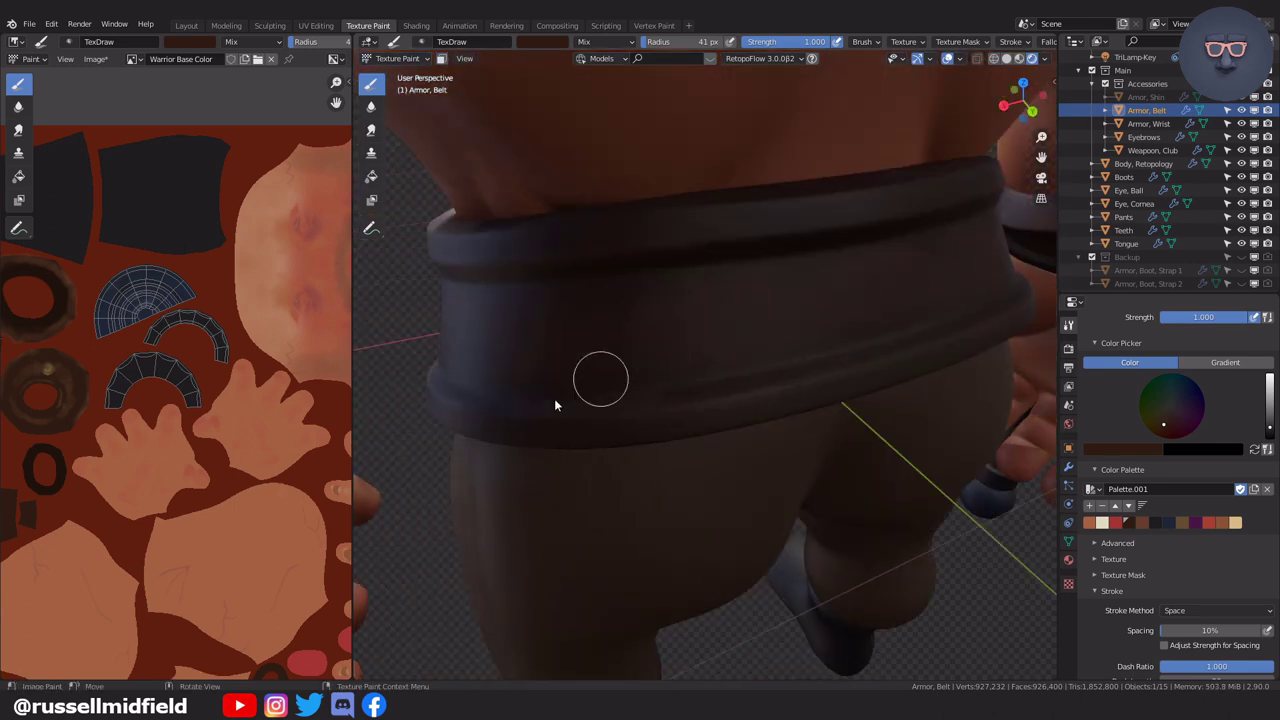
{"action": "middle_click_drag", "start_coordinate": [588, 380], "coordinate": [860, 395]}
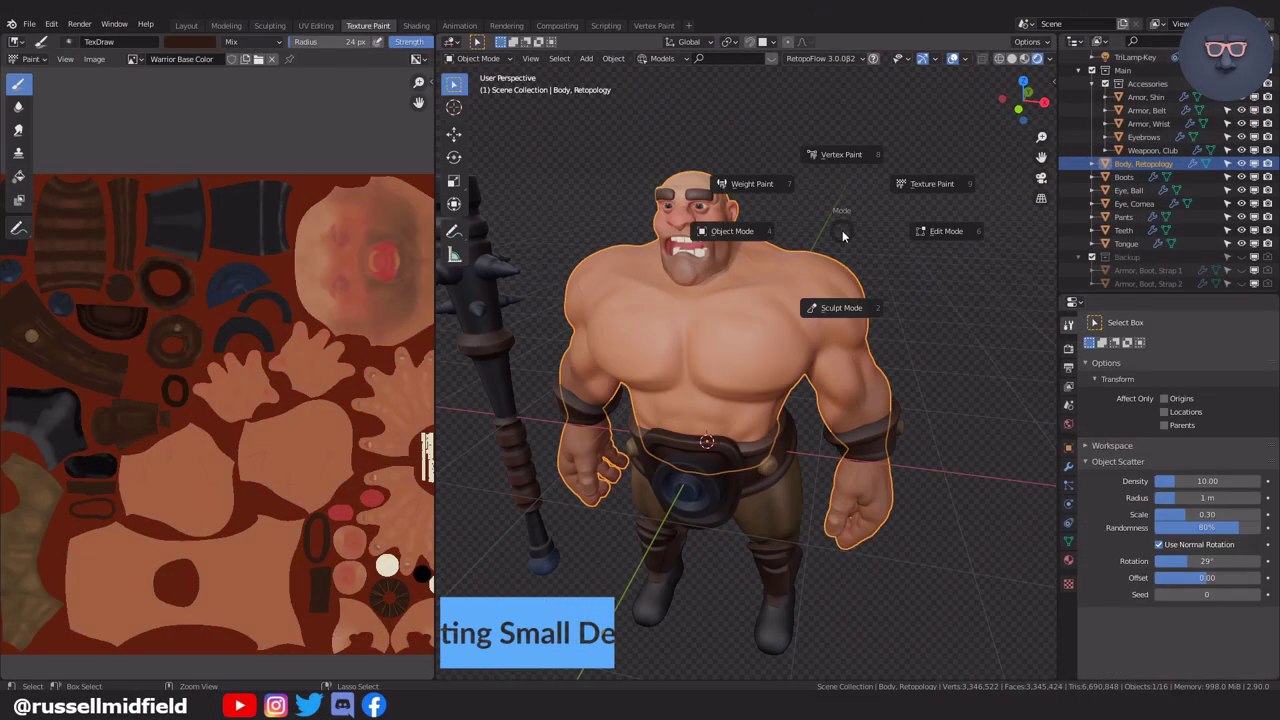
- Put the body into Texture Paint mode and lower its Multires viewport level by one
{"action": "left_click", "coordinate": [912, 187]}
{"action": "left_click", "coordinate": [1068, 466]}
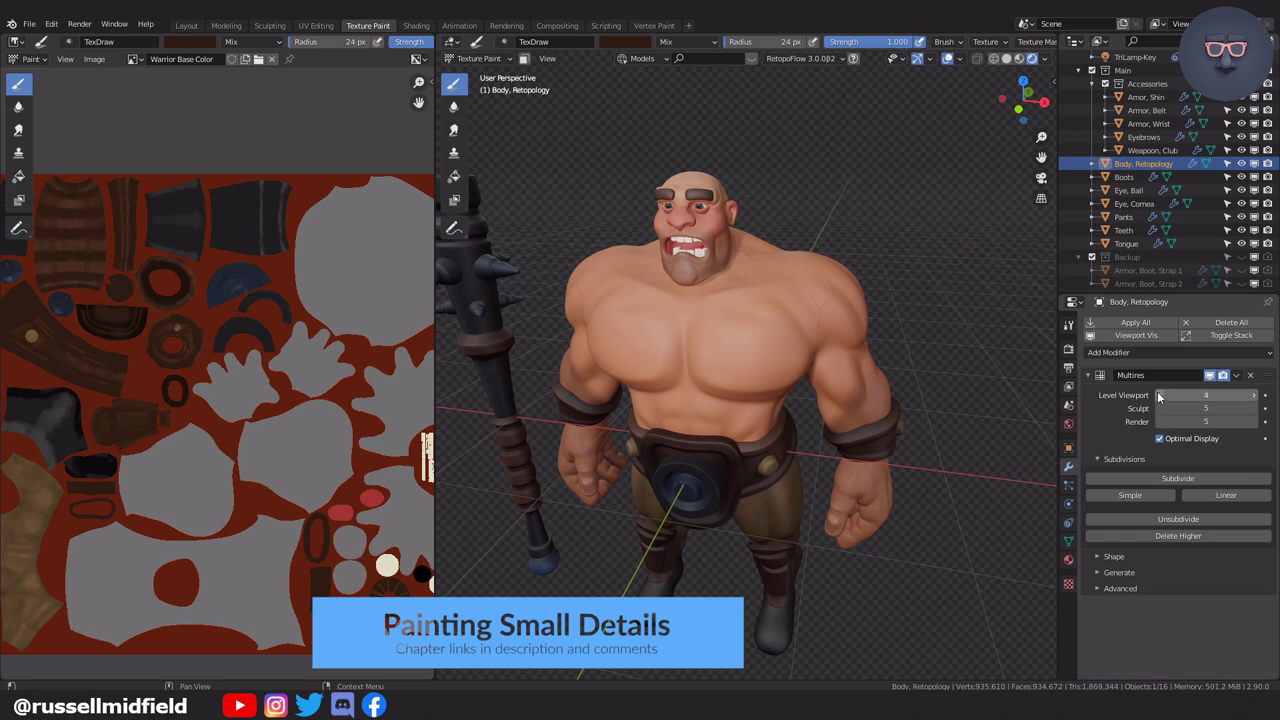
{"action": "left_click", "coordinate": [1159, 395]}
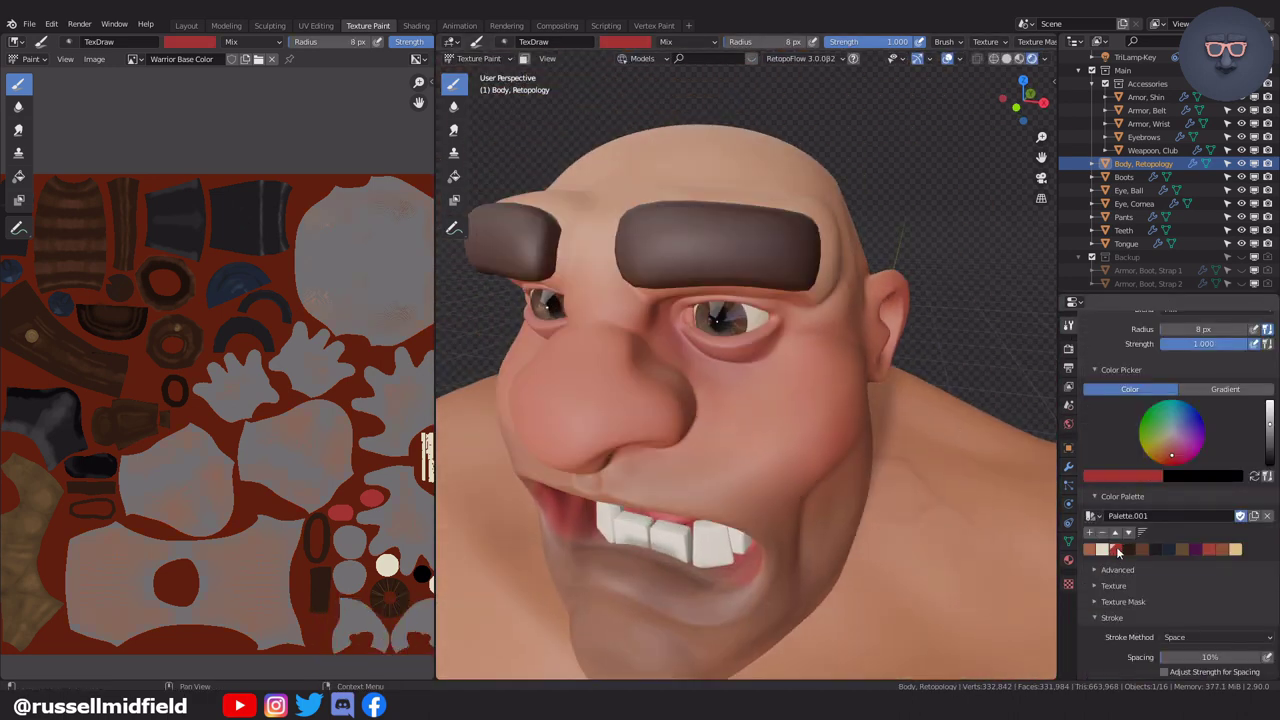
- Pick the dark brown palette color and paint a small mole on the cheek with a 6 px radius
{"action": "left_click", "coordinate": [1128, 549]}
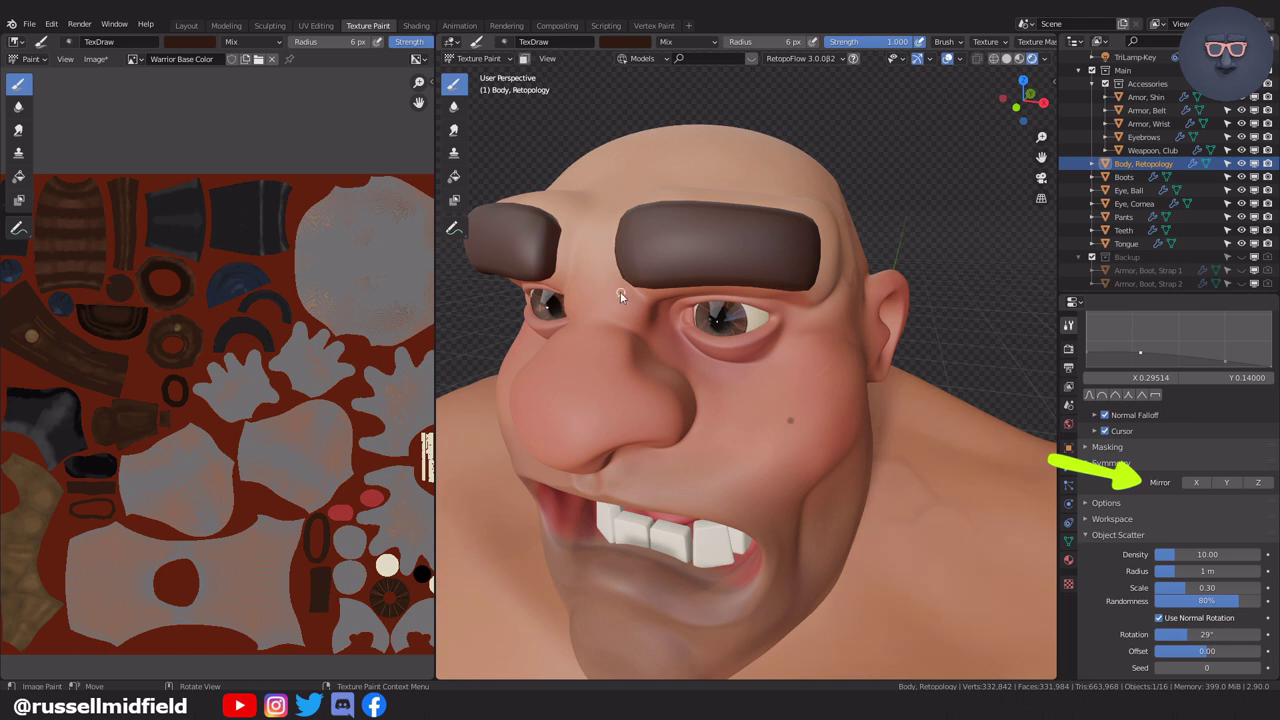
- Paint a reddish-brown nipple on the warrior's chest with a 67 px radius brush and X mirroring
{"action": "middle_click_drag", "start_coordinate": [620, 290], "coordinate": [848, 294]}
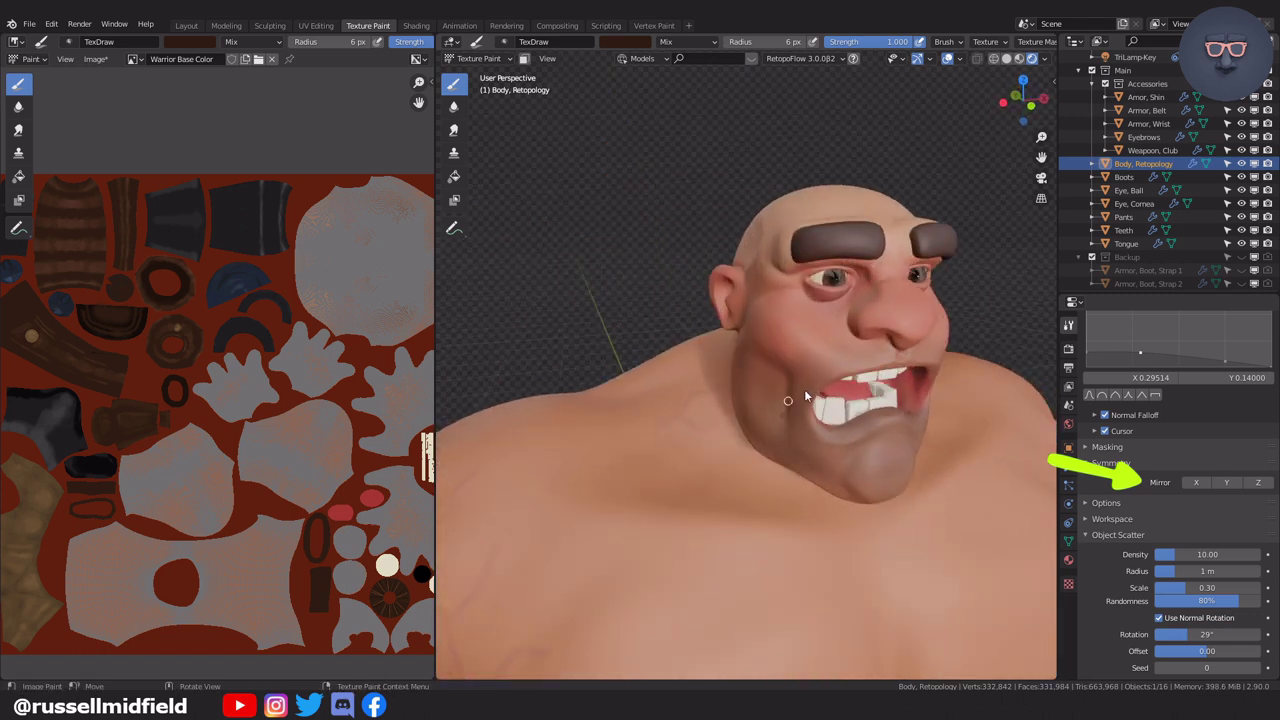
{"action": "scroll", "coordinate": [833, 375], "scroll_direction": "up", "scroll_amount": 4}
{"action": "middle_click_drag", "start_coordinate": [848, 410], "coordinate": [765, 196]}
{"action": "middle_click_drag", "start_coordinate": [749, 246], "coordinate": [717, 282]}
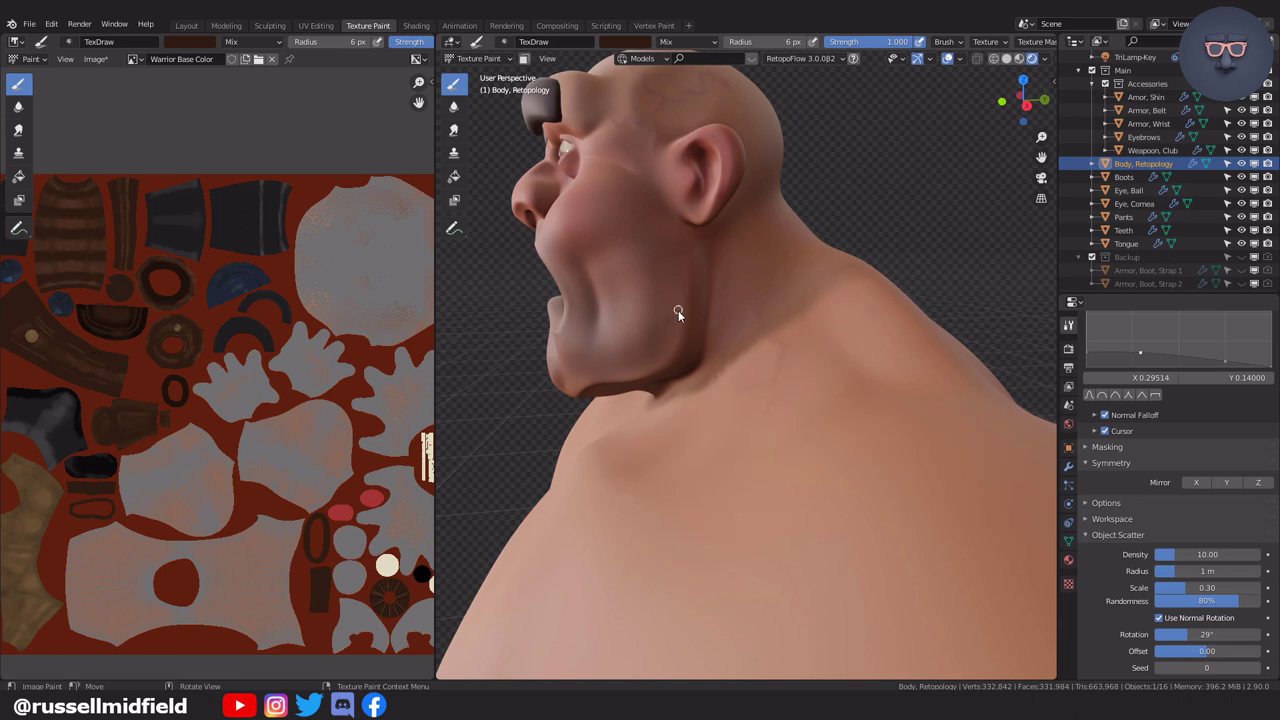
{"action": "middle_click_drag", "start_coordinate": [669, 320], "coordinate": [1050, 441]}
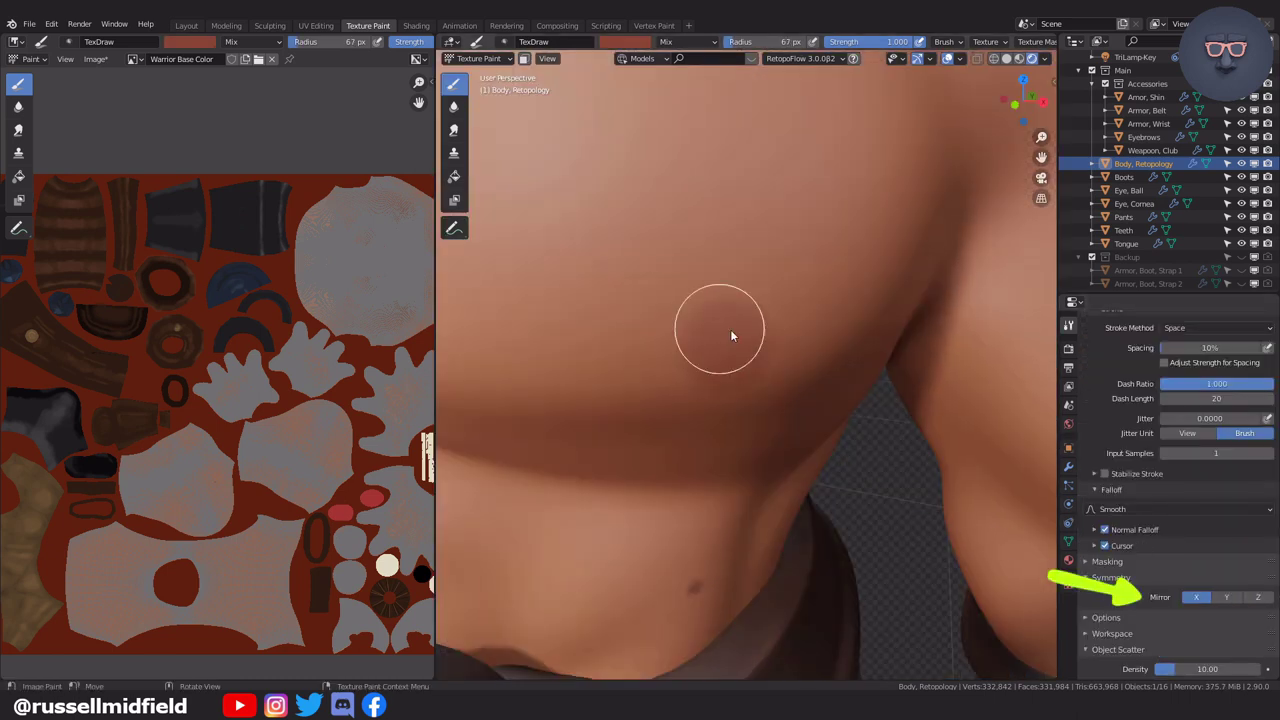
{"action": "scroll", "coordinate": [708, 339], "scroll_direction": "down", "scroll_amount": 10}
{"action": "middle_click_drag", "start_coordinate": [780, 306], "coordinate": [820, 314]}
{"action": "scroll", "coordinate": [820, 314], "scroll_direction": "up", "scroll_amount": 8}
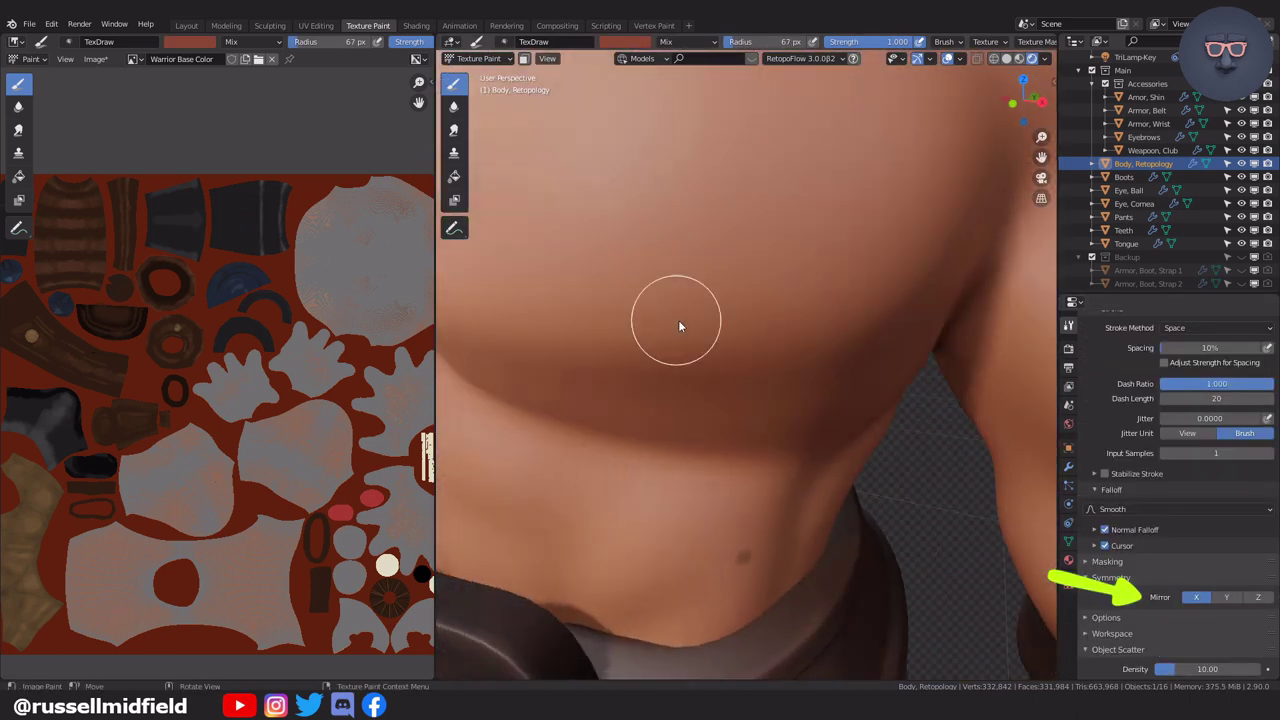
{"action": "left_click_drag", "start_coordinate": [700, 320], "coordinate": [751, 316]}
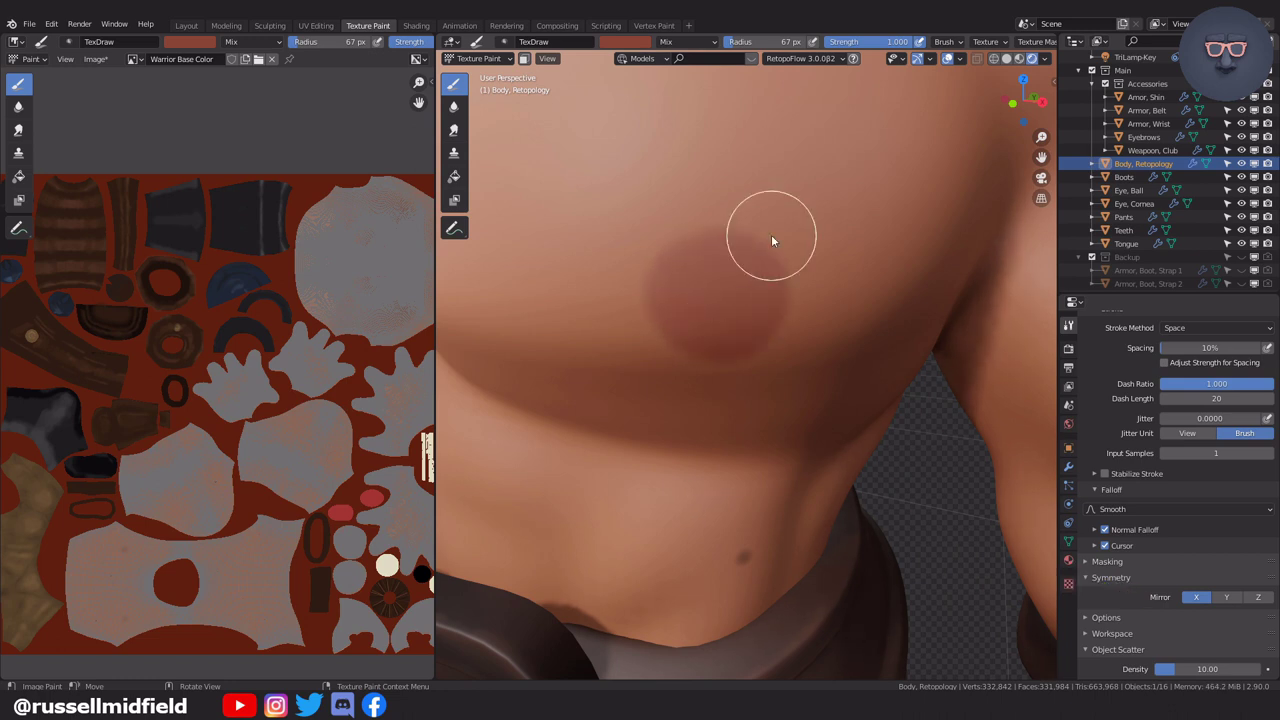
- Pick the orange-brown palette color and blend the nipple into the surrounding chest skin at 67 px radius
{"action": "scroll", "coordinate": [771, 240], "scroll_direction": "down", "scroll_amount": 10}
{"action": "middle_click_drag", "start_coordinate": [866, 379], "coordinate": [878, 411]}
{"action": "scroll", "coordinate": [812, 370], "scroll_direction": "up", "scroll_amount": 10}
{"action": "scroll", "coordinate": [1136, 424], "scroll_direction": "up", "scroll_amount": 3}
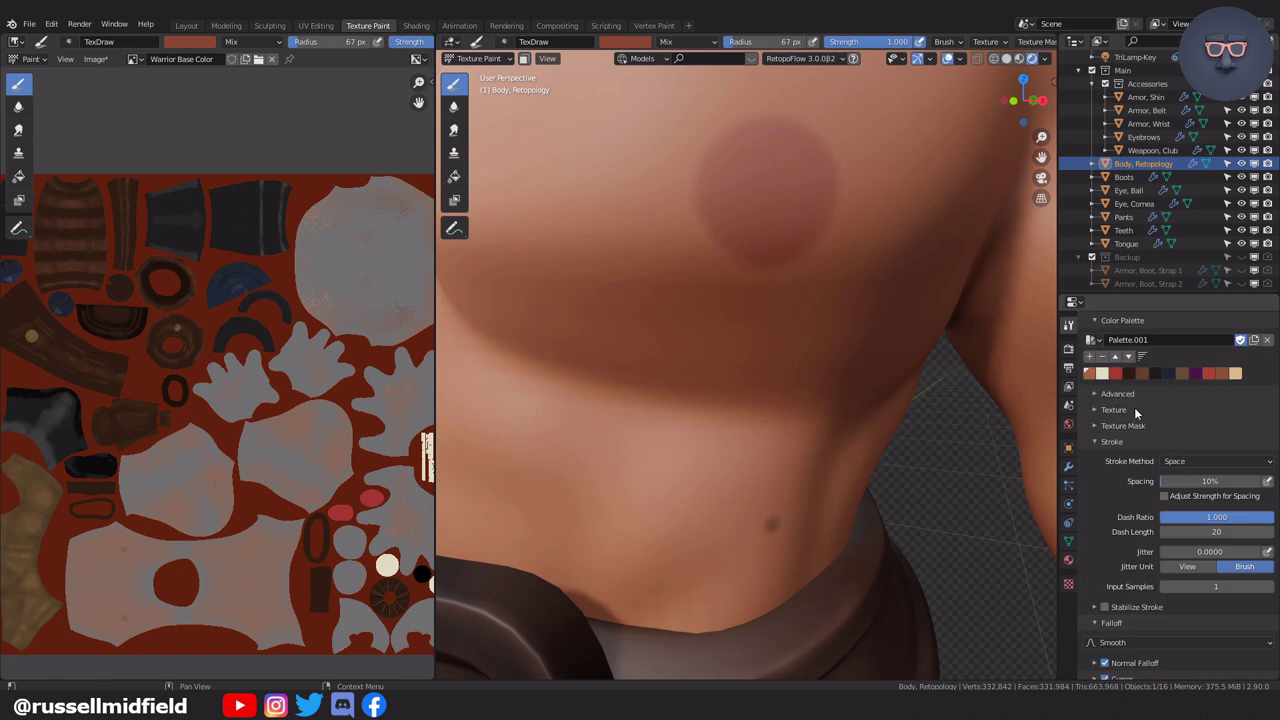
{"action": "scroll", "coordinate": [1157, 465], "scroll_direction": "up", "scroll_amount": 5}
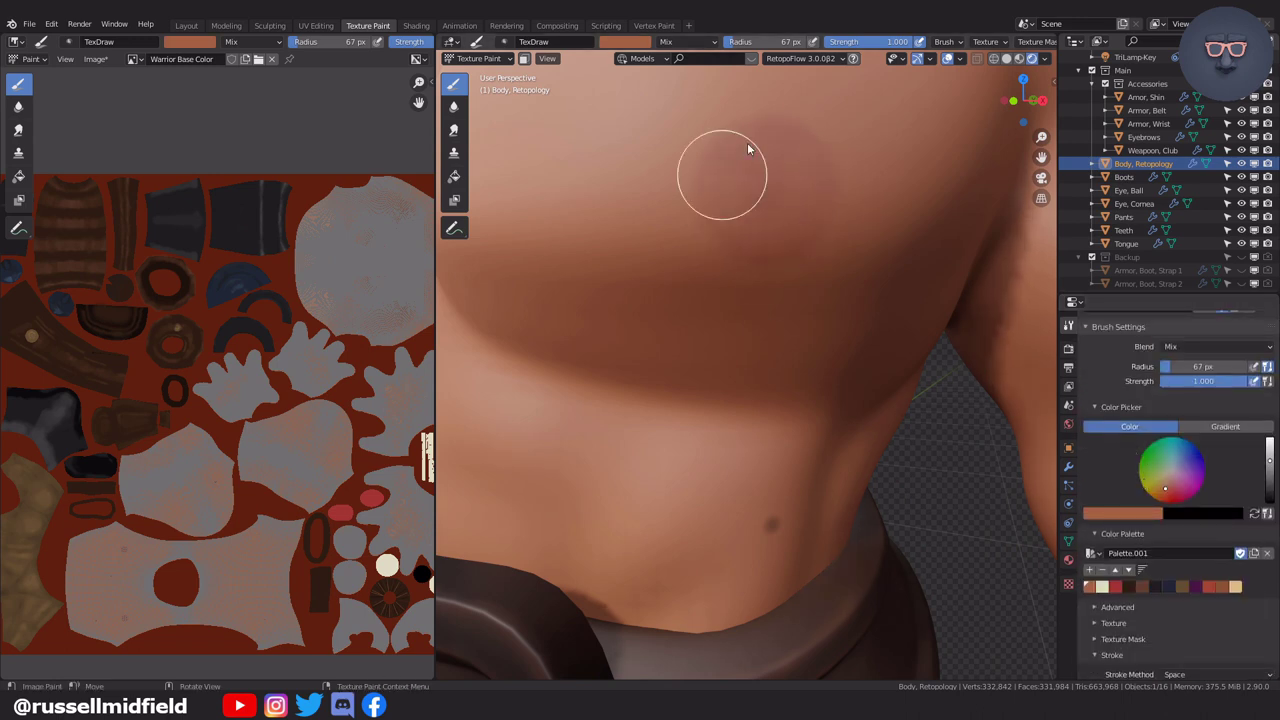
{"action": "scroll", "coordinate": [870, 337], "scroll_direction": "down", "scroll_amount": 10}
{"action": "middle_click_drag", "start_coordinate": [868, 428], "coordinate": [874, 395]}
{"action": "scroll", "coordinate": [824, 415], "scroll_direction": "up", "scroll_amount": 6}
{"action": "scroll", "coordinate": [1006, 380], "scroll_direction": "down", "scroll_amount": 6}
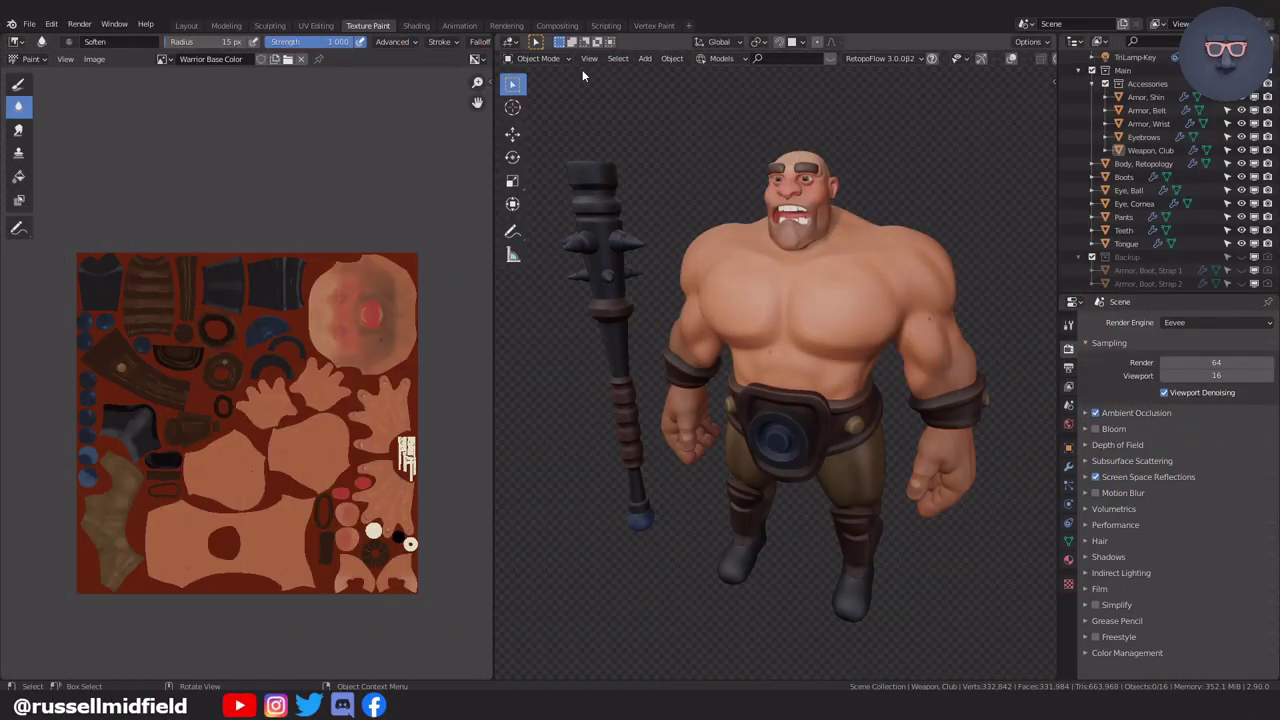
- Put the club into Texture Paint mode and display the paint tool settings with the texture slots
{"action": "left_click", "coordinate": [566, 60]}
{"action": "left_click", "coordinate": [557, 148]}
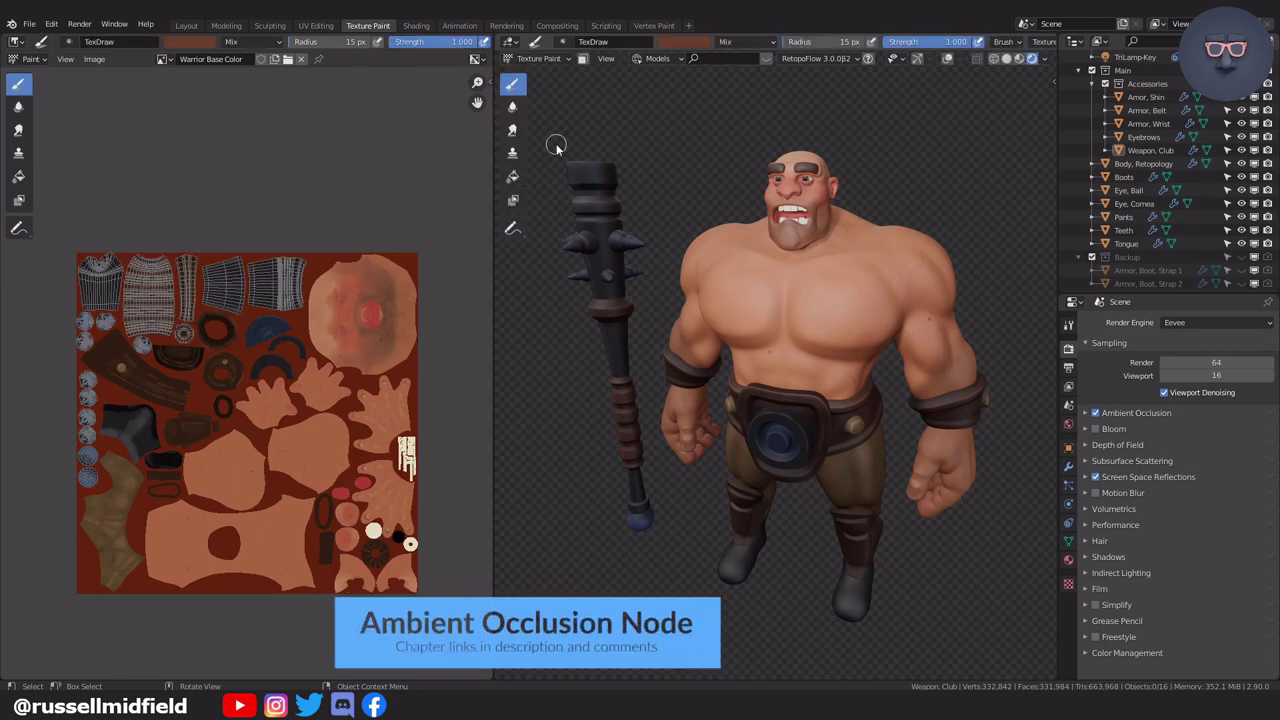
{"action": "left_click", "coordinate": [1068, 325]}
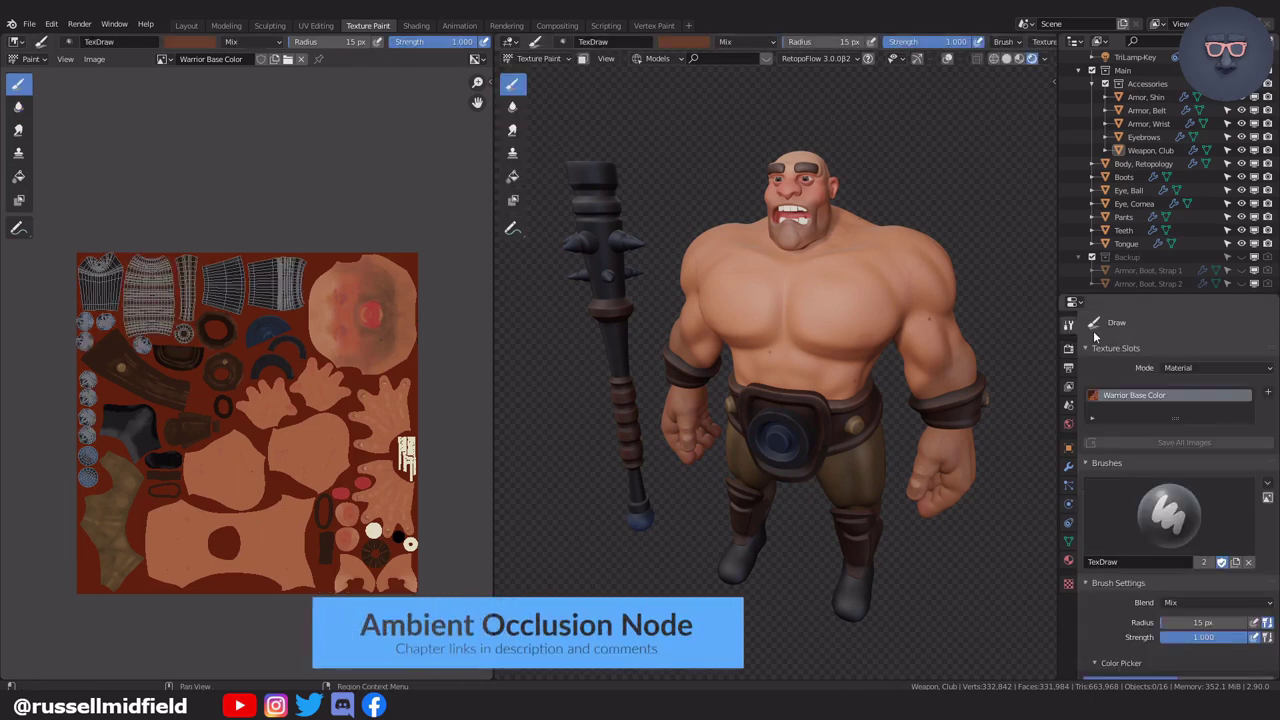
{"action": "left_click", "coordinate": [1266, 396]}
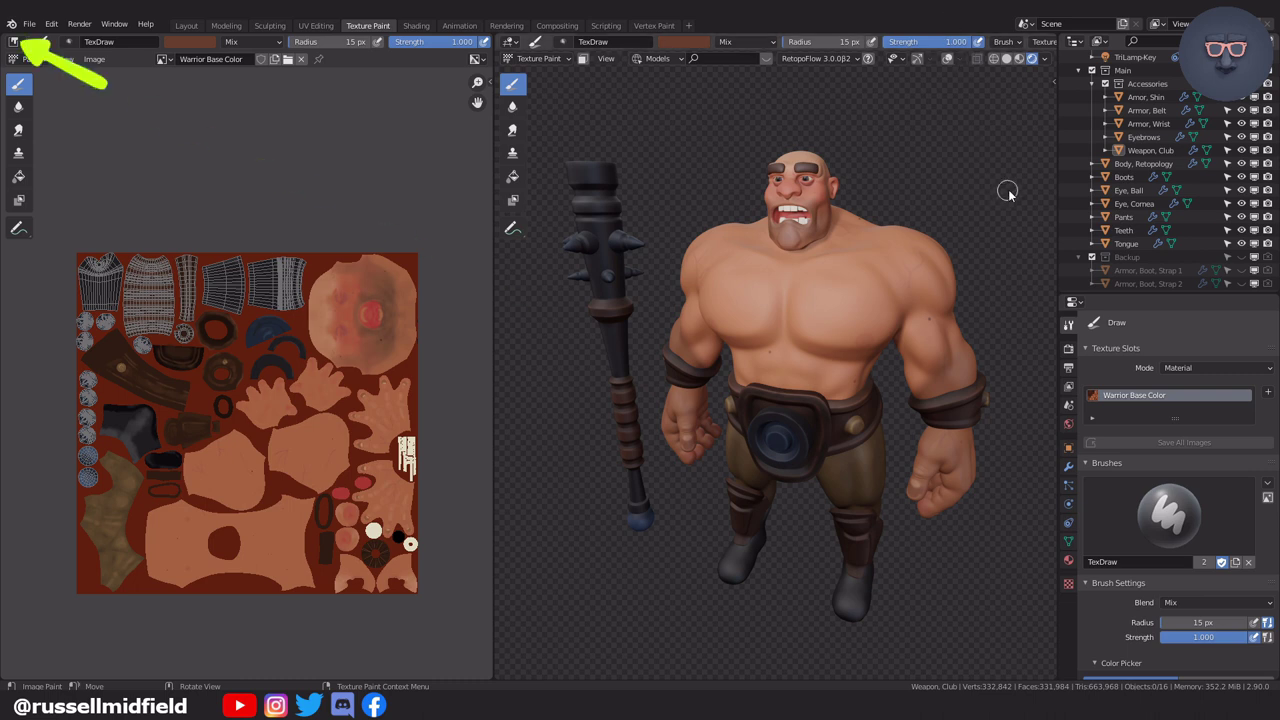
- Split the image editor horizontally and turn the upper half into a Shader Editor
{"action": "left_click_drag", "start_coordinate": [12, 40], "coordinate": [38, 405]}
{"action": "left_click", "coordinate": [26, 42]}
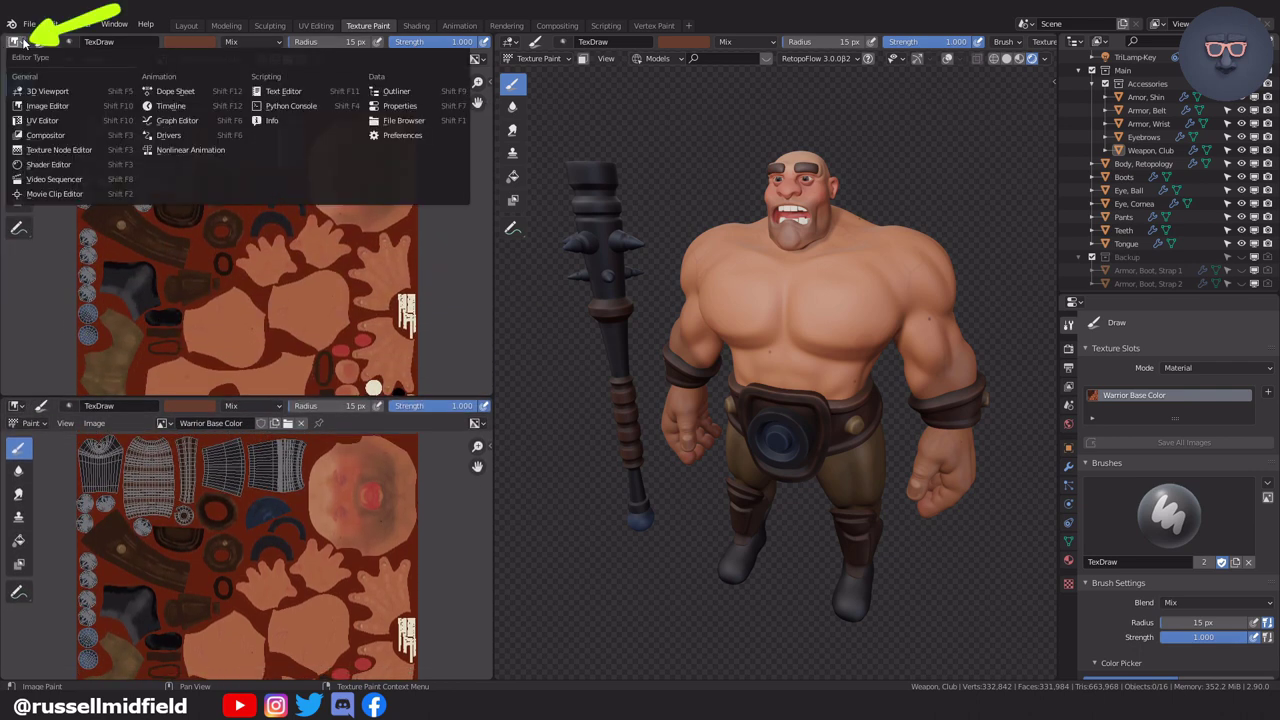
{"action": "left_click", "coordinate": [55, 167]}
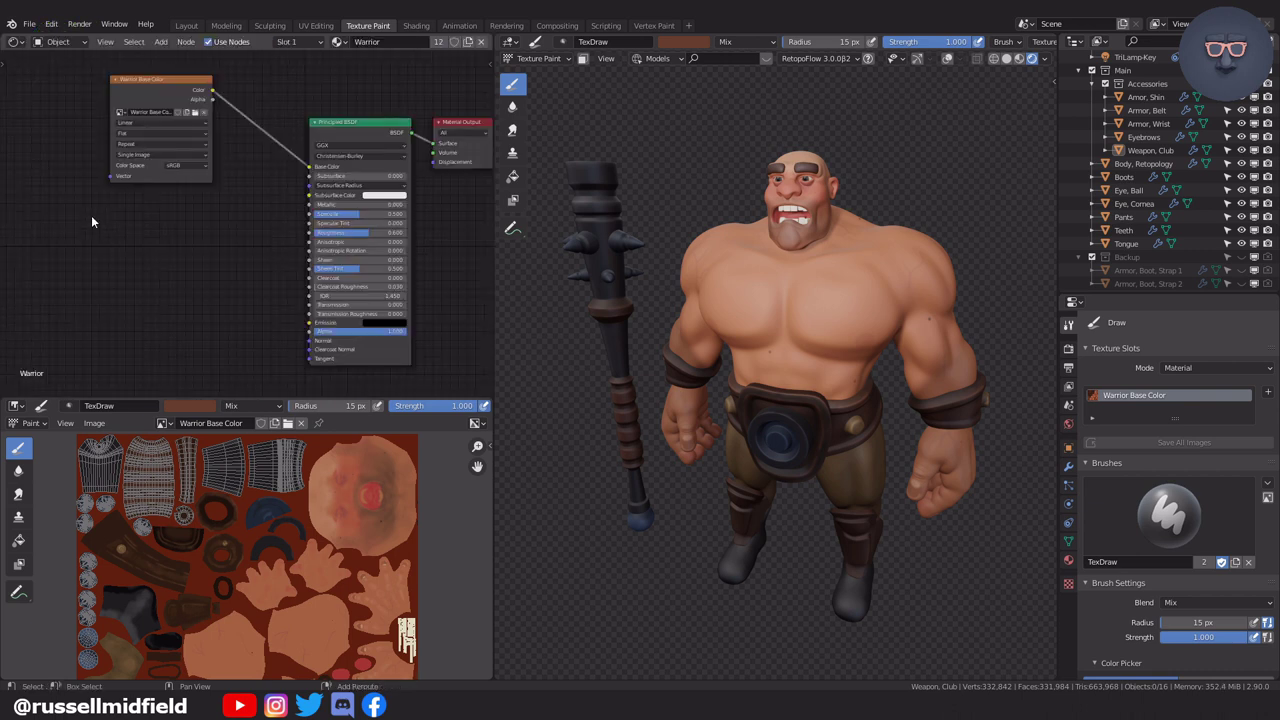
- Add an Ambient Occlusion node below the Warrior Base Color texture node
{"action": "key", "text": "shift+a"}
{"action": "left_click", "coordinate": [92, 217]}
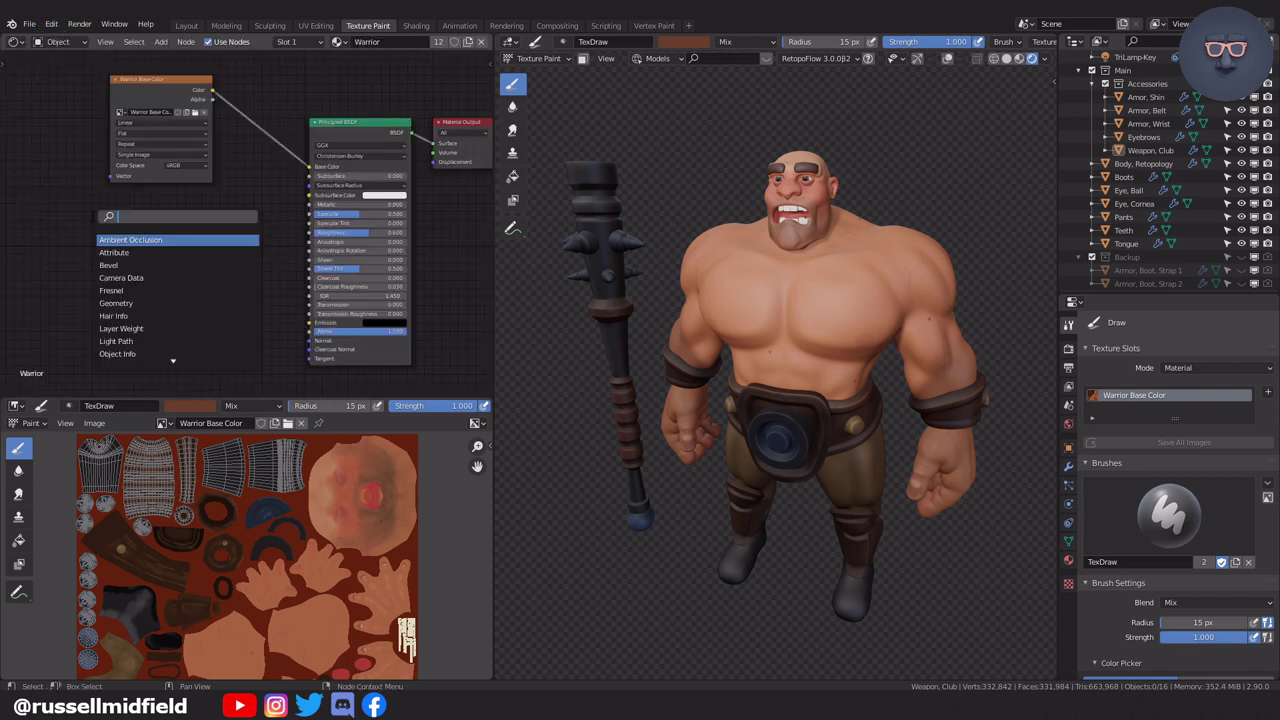
{"action": "left_click", "coordinate": [172, 240]}
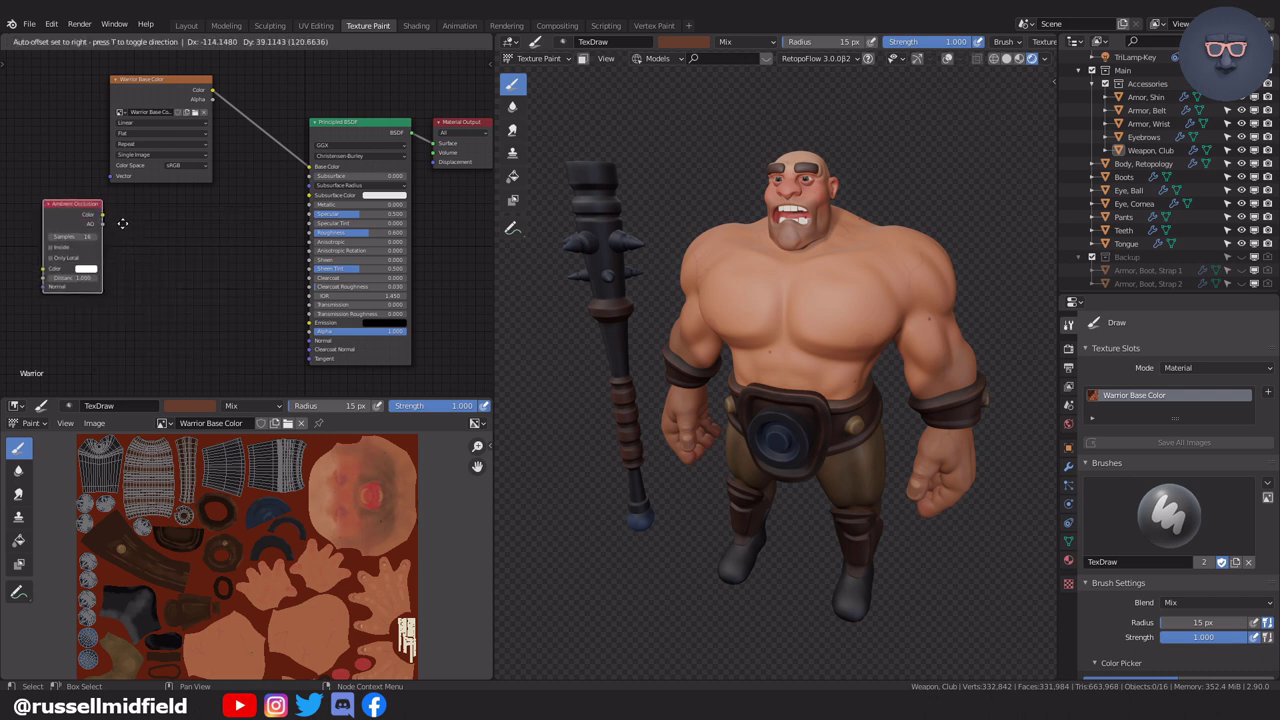
{"action": "left_click", "coordinate": [127, 240]}
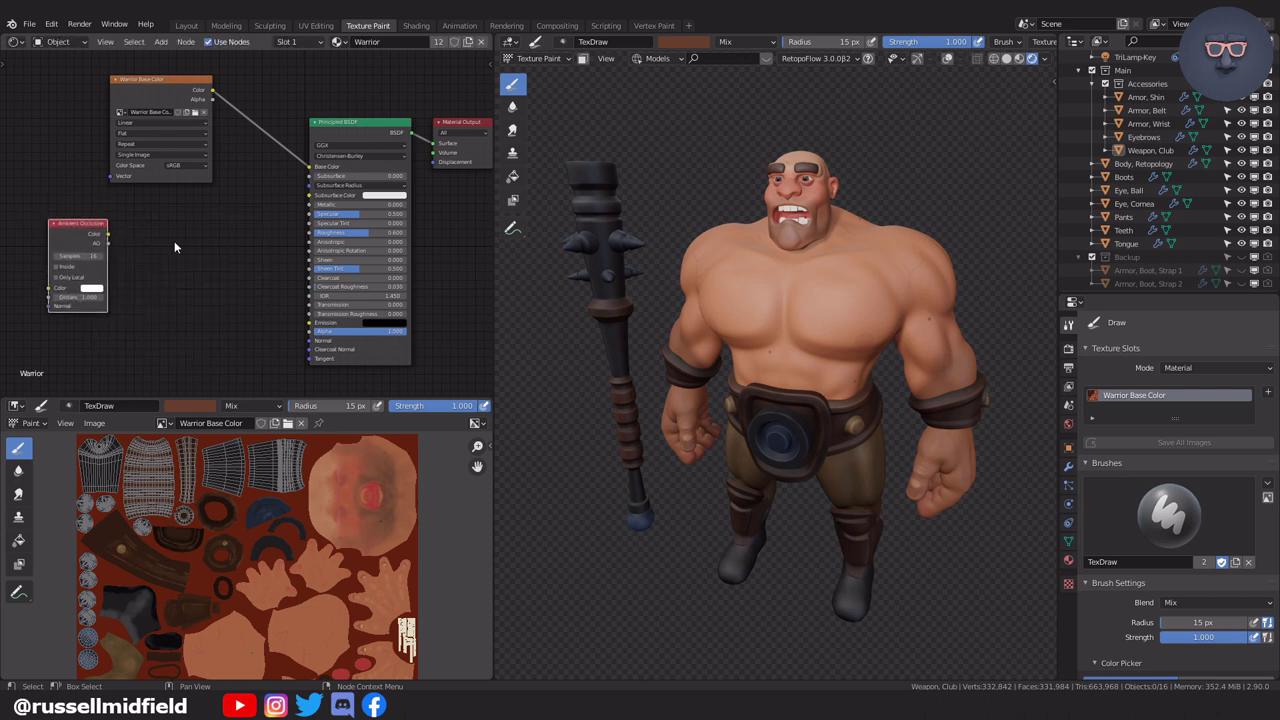
- Add a ColorRamp node beside the Ambient Occlusion node and feed the occlusion Color into its Fac
{"action": "key", "text": "shift+a"}
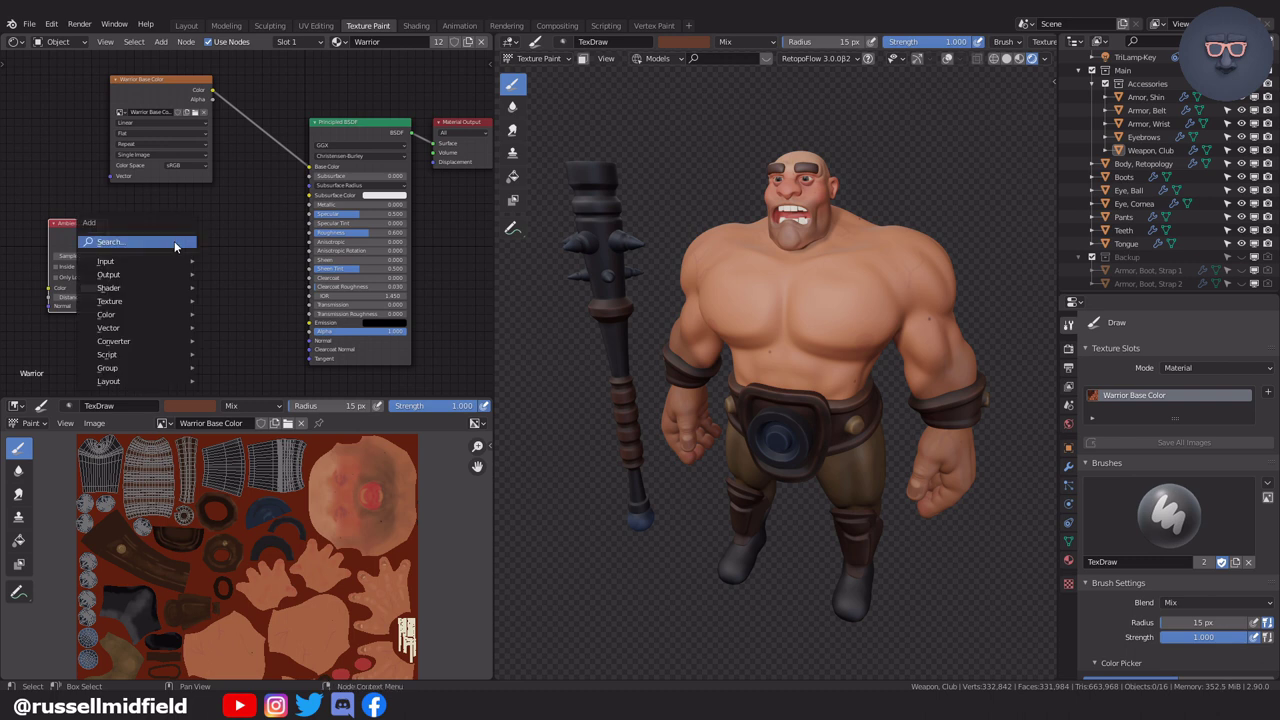
{"action": "left_click", "coordinate": [174, 246]}
{"action": "type", "text": "rr"}
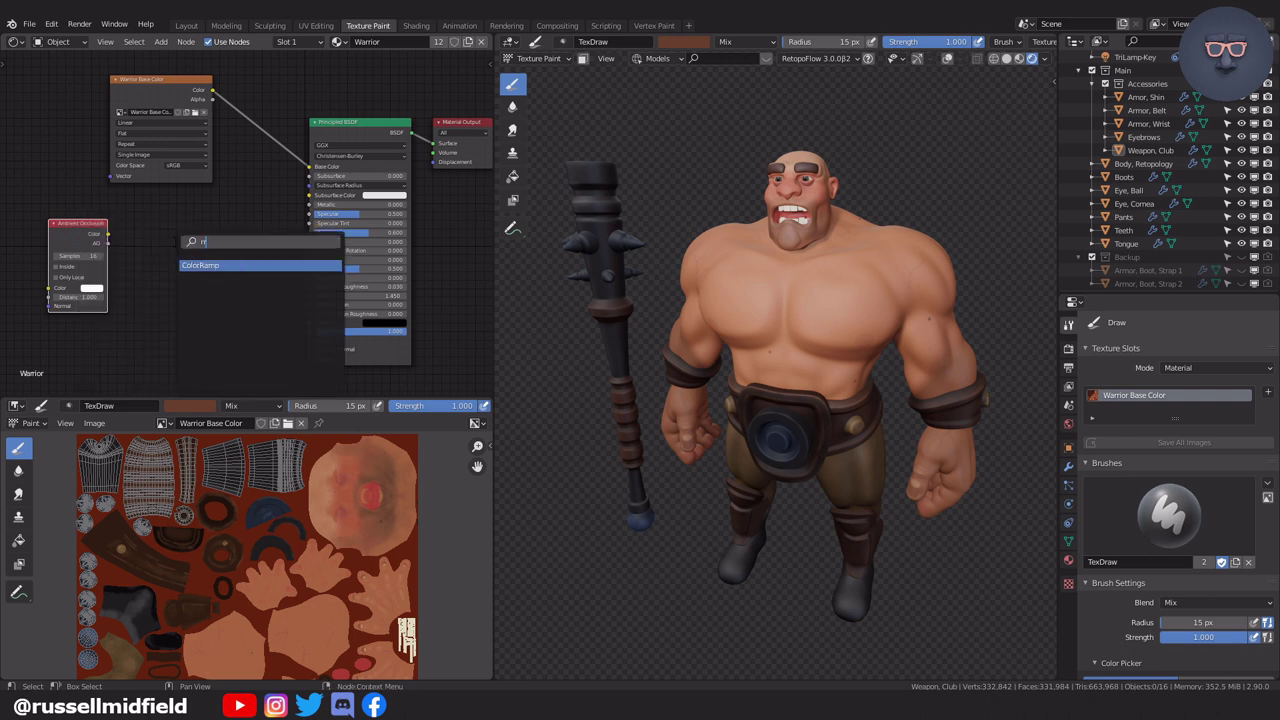
{"action": "left_click", "coordinate": [229, 265]}
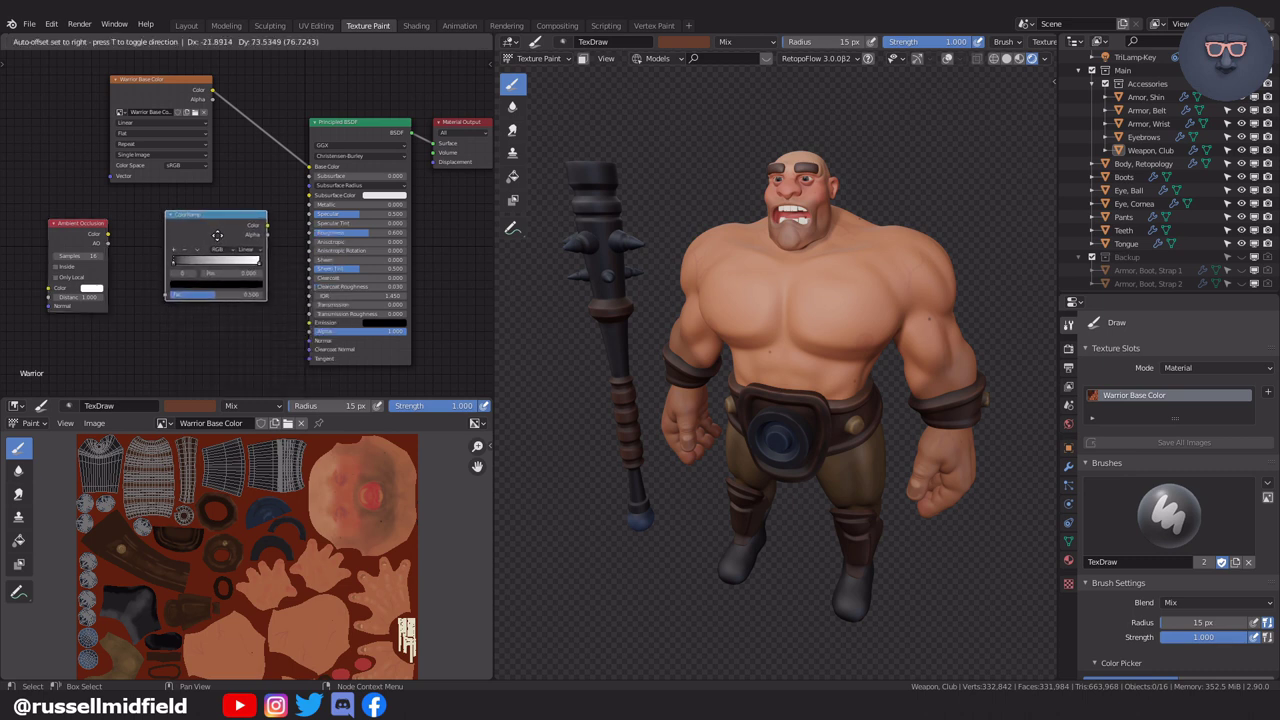
{"action": "left_click", "coordinate": [223, 263]}
{"action": "left_click_drag", "start_coordinate": [107, 235], "coordinate": [157, 297]}
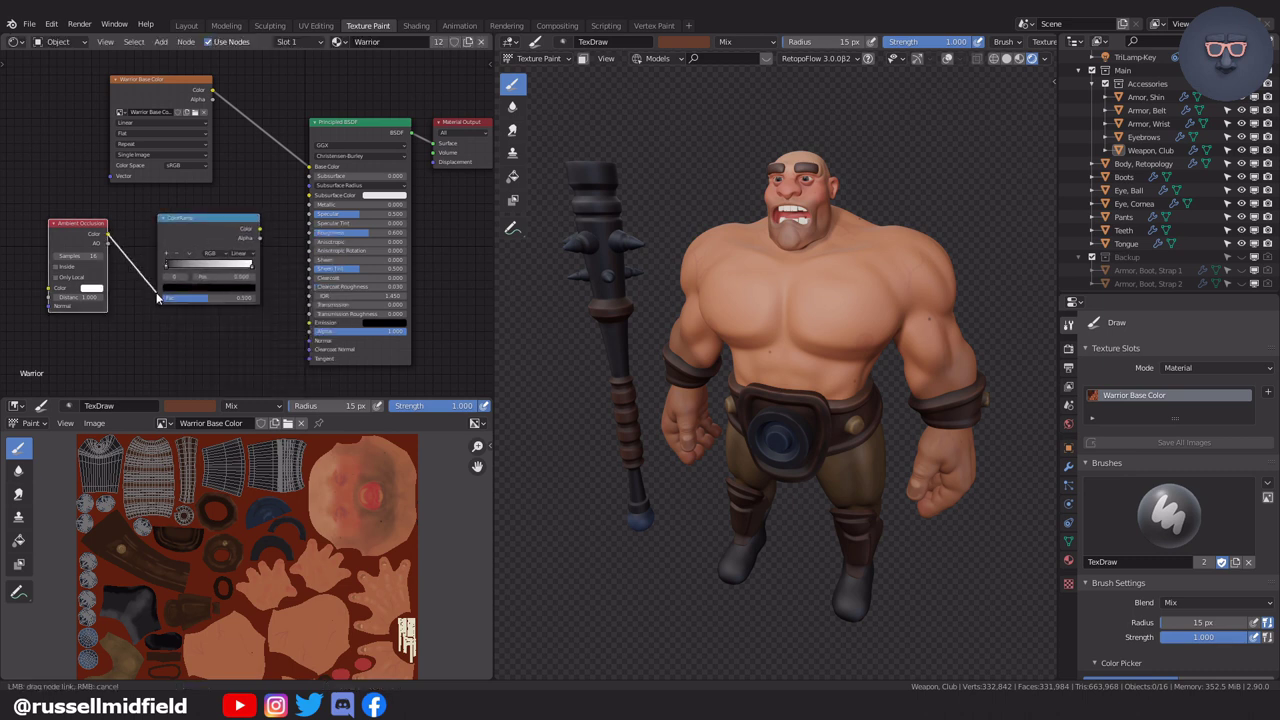
- Preview the ColorRamp output on the model and move the ramp's black stop to position 0.400
{"action": "left_click", "coordinate": [233, 223]}
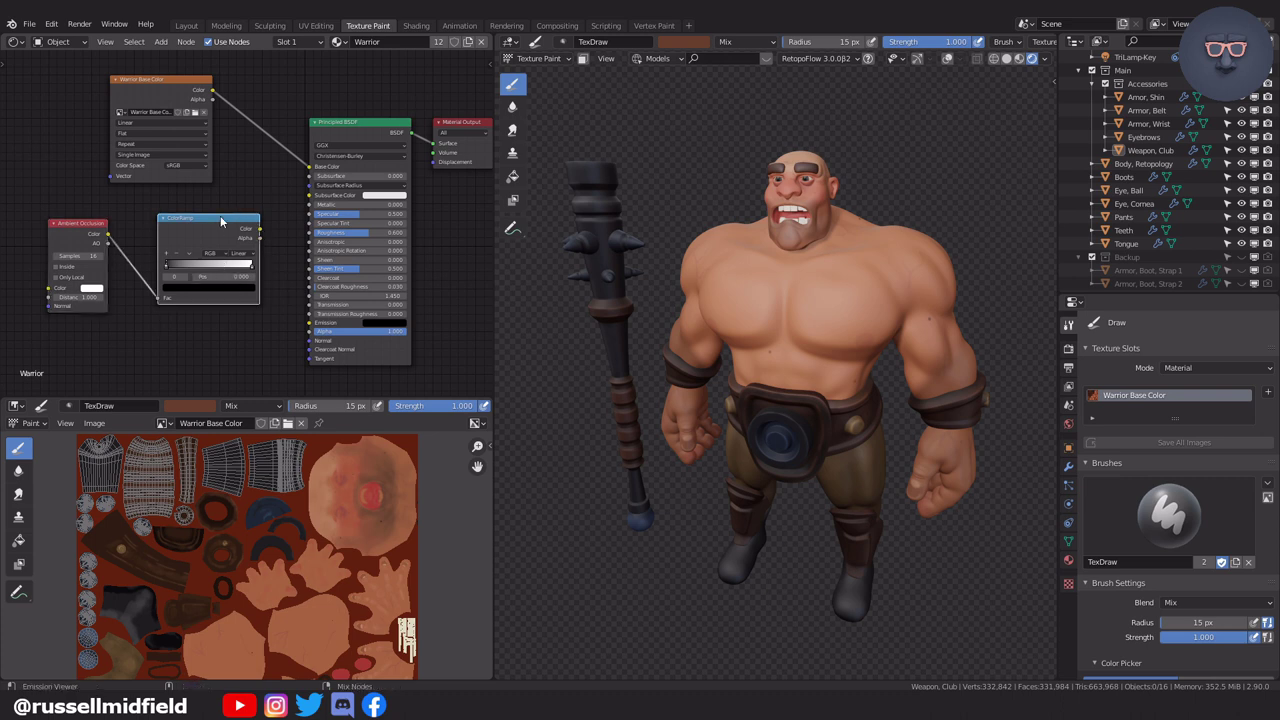
{"action": "left_click", "coordinate": [222, 221], "text": "ctrl+shift"}
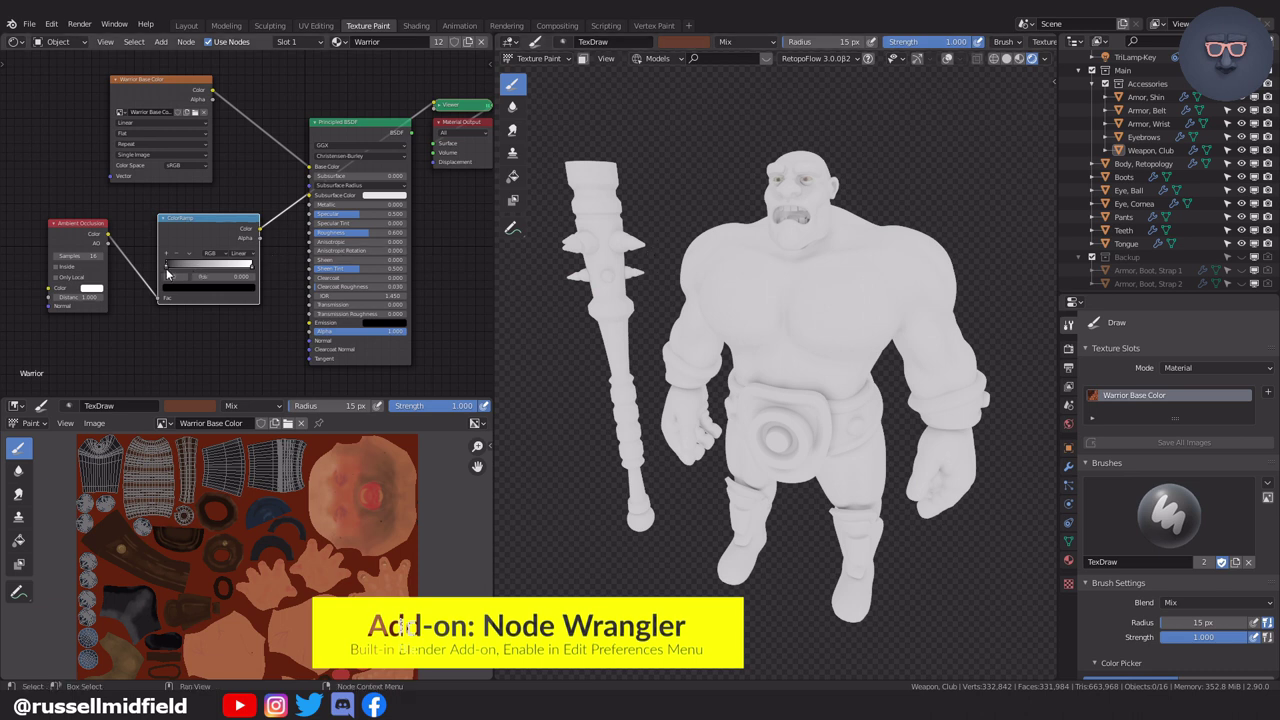
{"action": "mouse_move", "coordinate": [175, 270]}
{"action": "left_mouse_down"}
{"action": "mouse_move", "coordinate": [225, 273]}
{"action": "mouse_move", "coordinate": [177, 282]}
{"action": "mouse_move", "coordinate": [190, 281]}
{"action": "left_mouse_up"}
{"action": "scroll", "coordinate": [212, 276], "scroll_direction": "up", "scroll_amount": 2}
{"action": "left_click", "coordinate": [219, 291]}
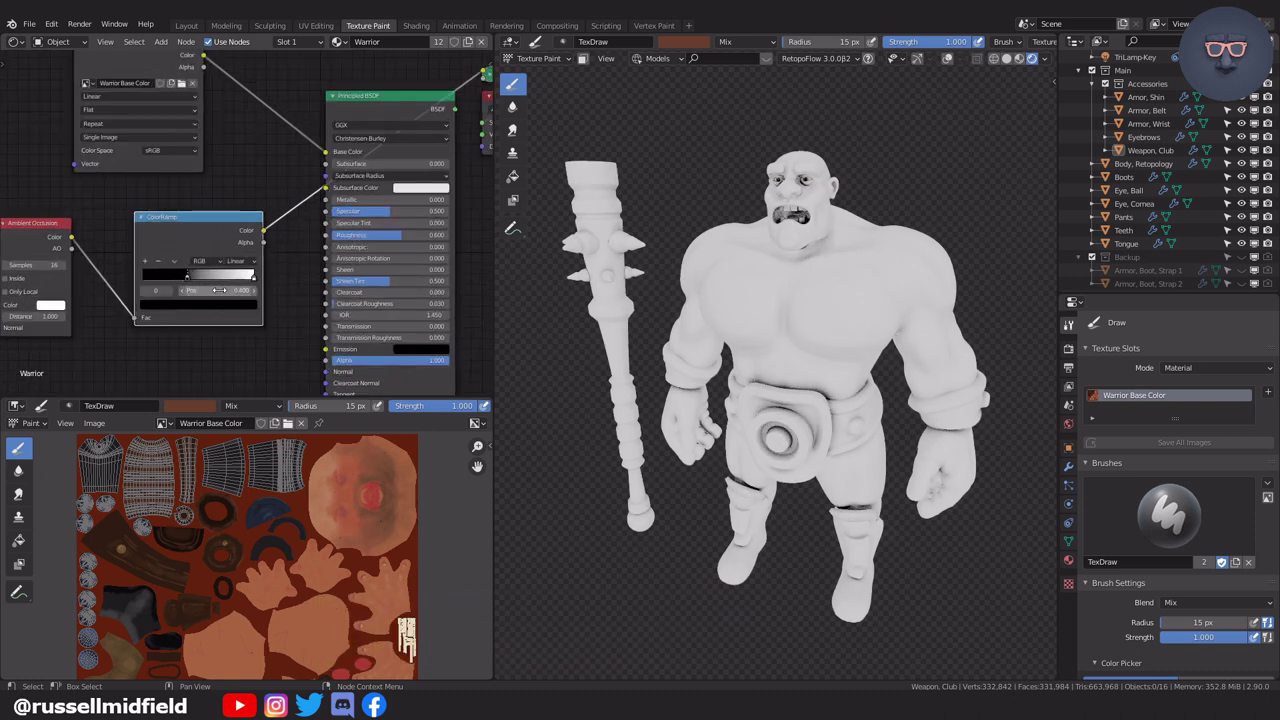
{"action": "middle_click_drag", "start_coordinate": [880, 295], "coordinate": [833, 308]}
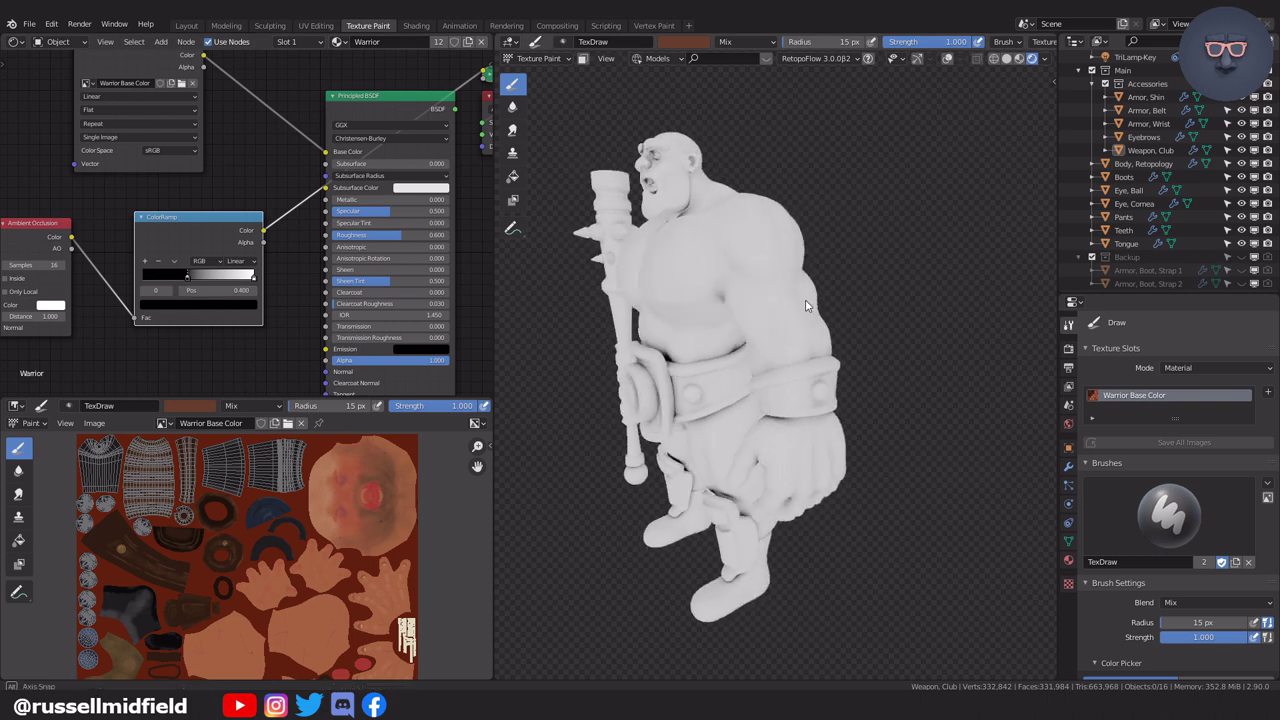
{"action": "middle_click_drag", "start_coordinate": [808, 305], "coordinate": [857, 313]}
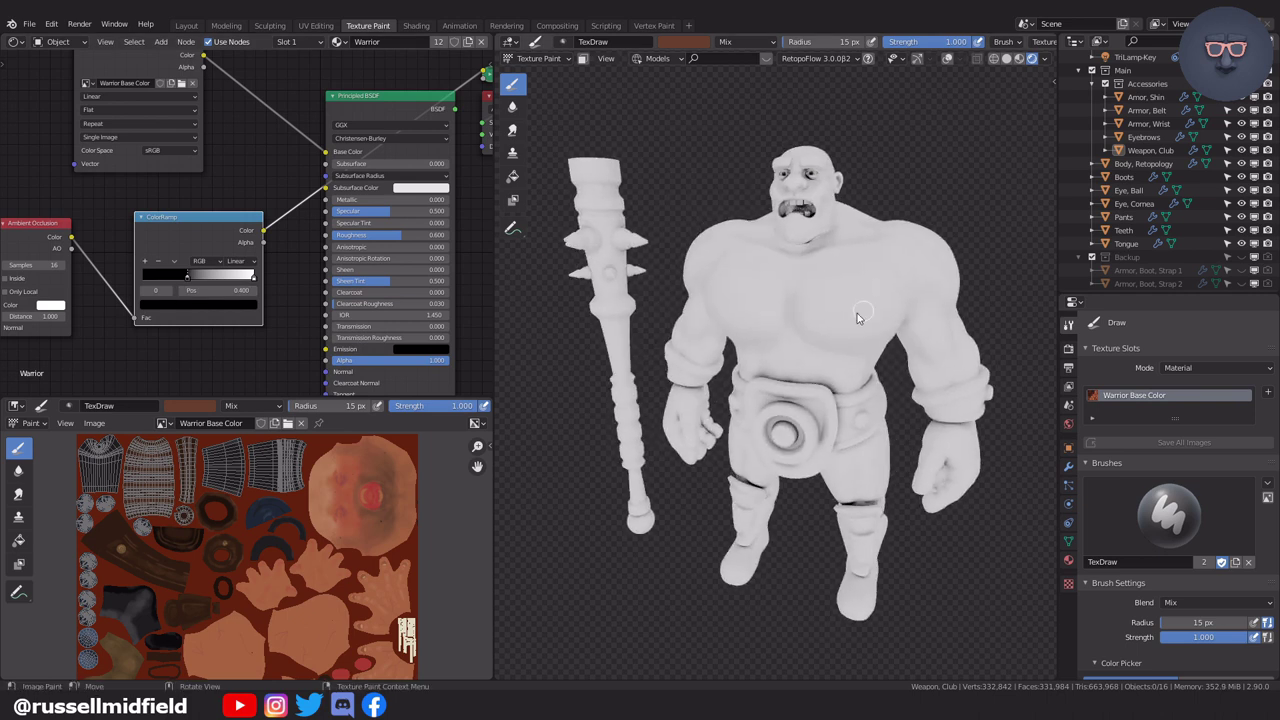
- Disconnect the Warrior Base Color and ColorRamp outputs and spread the nodes to leave room before the Principled BSDF
{"action": "middle_click_drag", "start_coordinate": [265, 177], "coordinate": [233, 220]}
{"action": "scroll", "coordinate": [215, 229], "scroll_direction": "down", "scroll_amount": 1}
{"action": "left_click_drag", "start_coordinate": [432, 126], "coordinate": [291, 178]}
{"action": "middle_click_drag", "start_coordinate": [210, 246], "coordinate": [319, 215]}
{"action": "left_click_drag", "start_coordinate": [146, 250], "coordinate": [42, 247]}
{"action": "left_click_drag", "start_coordinate": [258, 244], "coordinate": [148, 254]}
{"action": "left_click", "coordinate": [205, 78]}
{"action": "left_click_drag", "start_coordinate": [206, 78], "coordinate": [138, 87]}
- Add a MixRGB node set to Multiply, combining Warrior Base Color as Color1 and the ColorRamp as Color2 into the Base Color
{"action": "key", "text": "shift+a"}
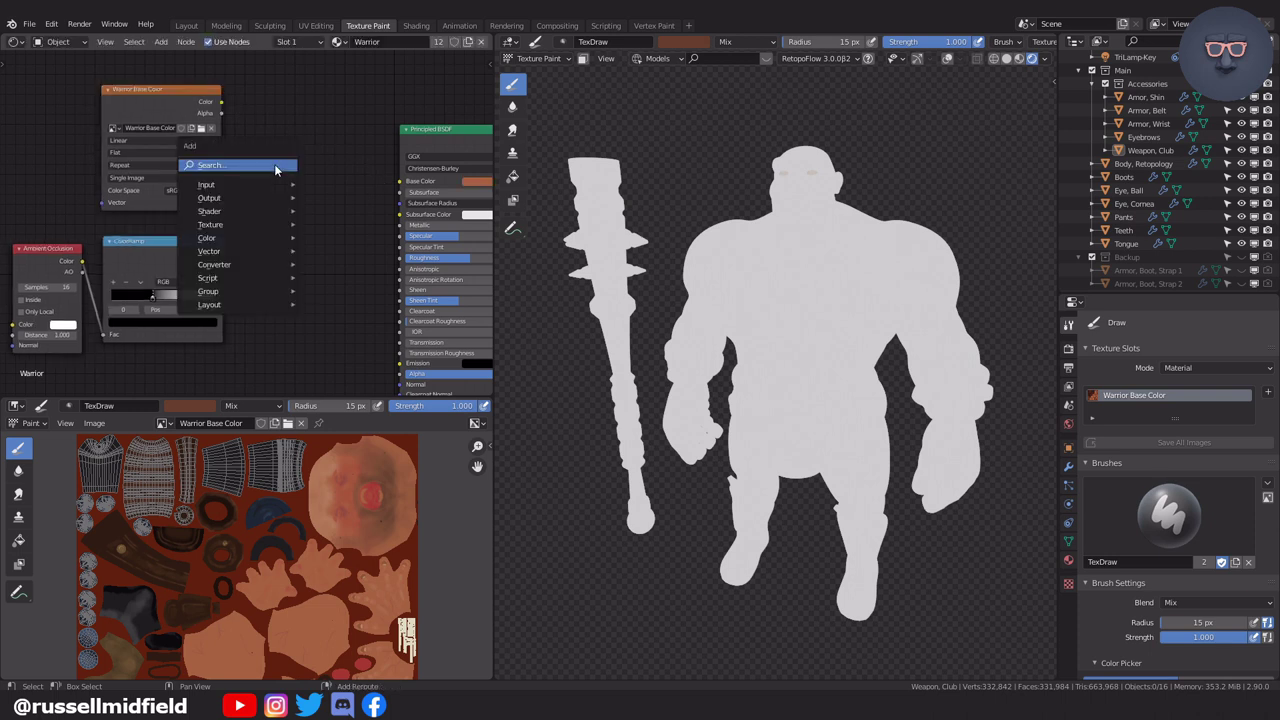
{"action": "left_click", "coordinate": [277, 167]}
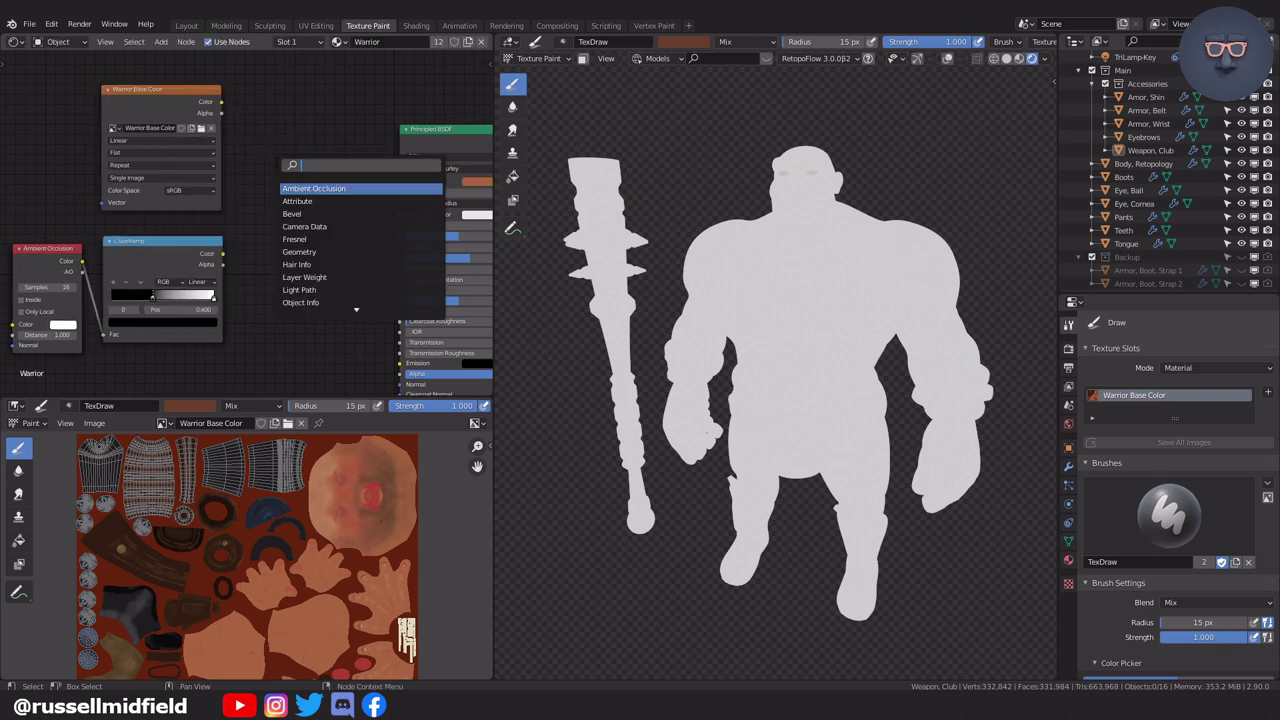
{"action": "type", "text": "mix"}
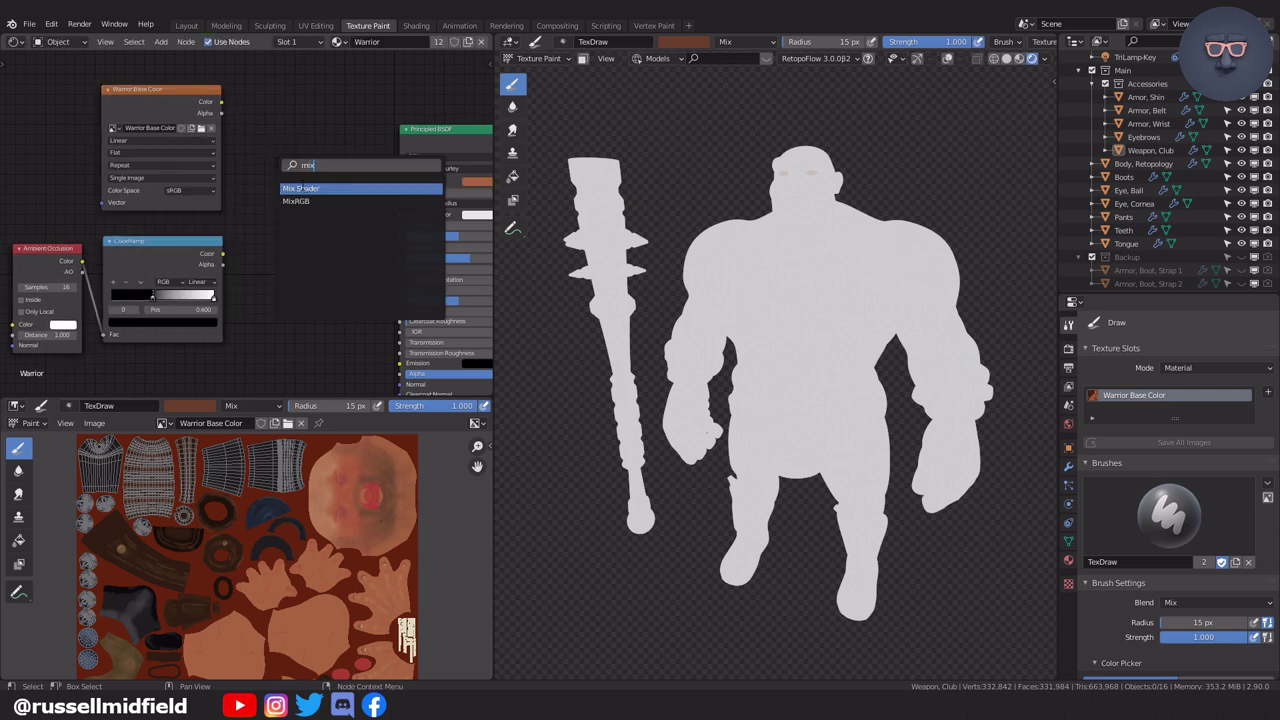
{"action": "left_click", "coordinate": [311, 201]}
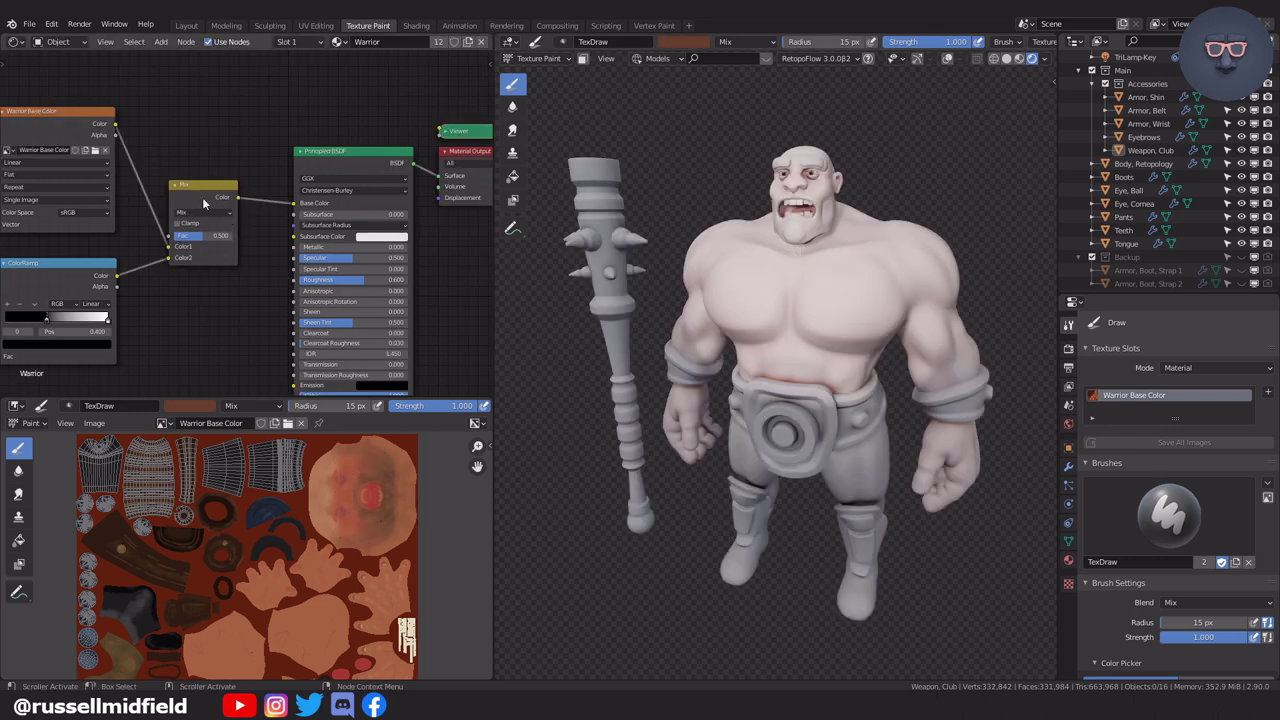
{"action": "middle_click_drag", "start_coordinate": [200, 190], "coordinate": [262, 145]}
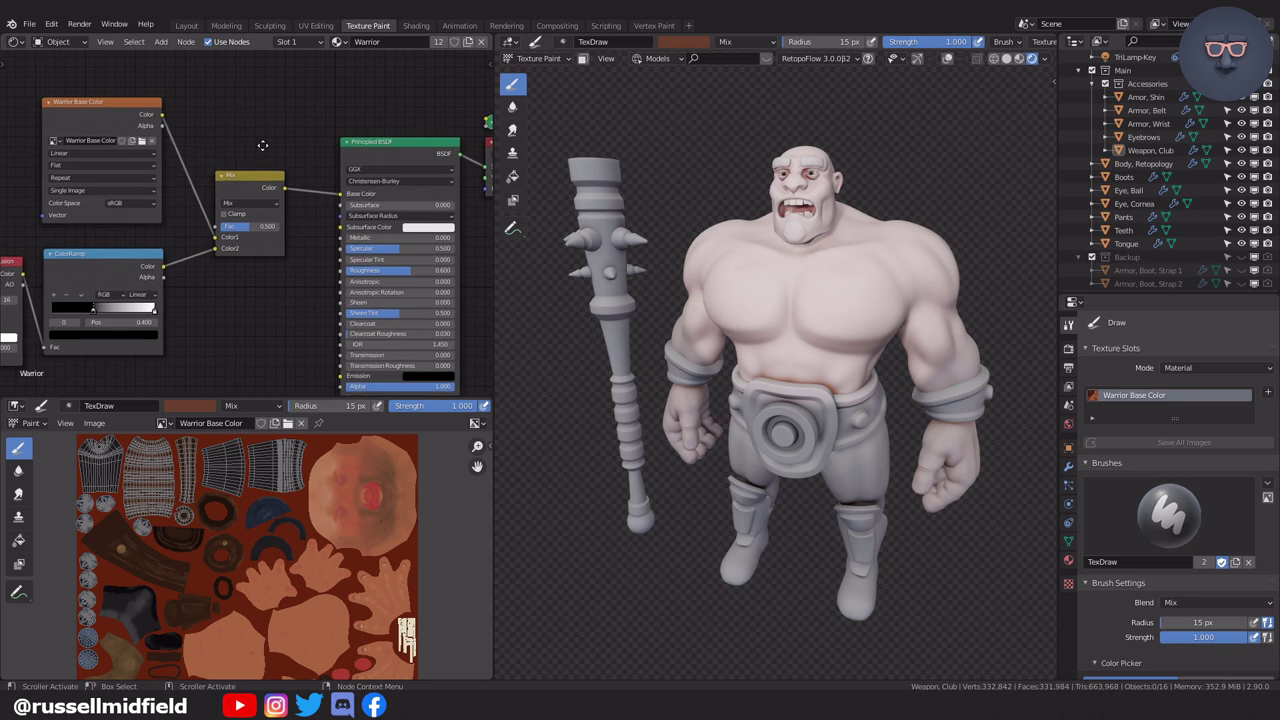
{"action": "left_click", "coordinate": [272, 203]}
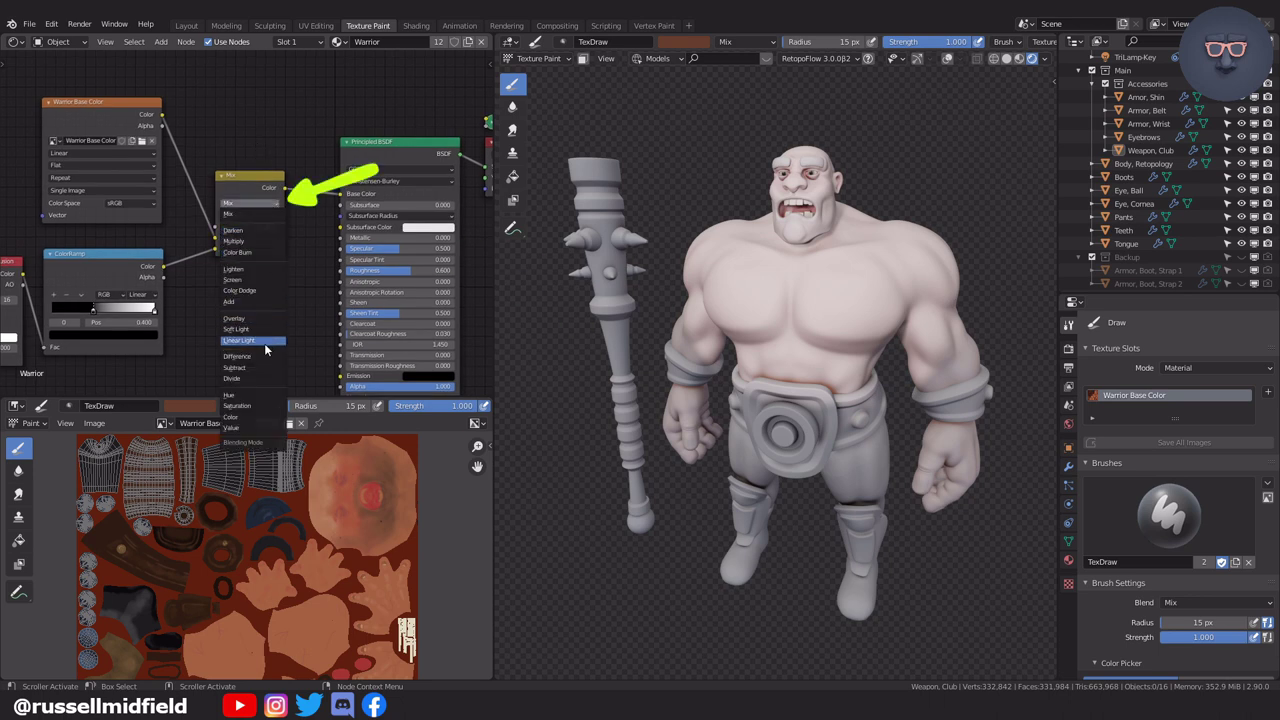
{"action": "left_click", "coordinate": [256, 241]}
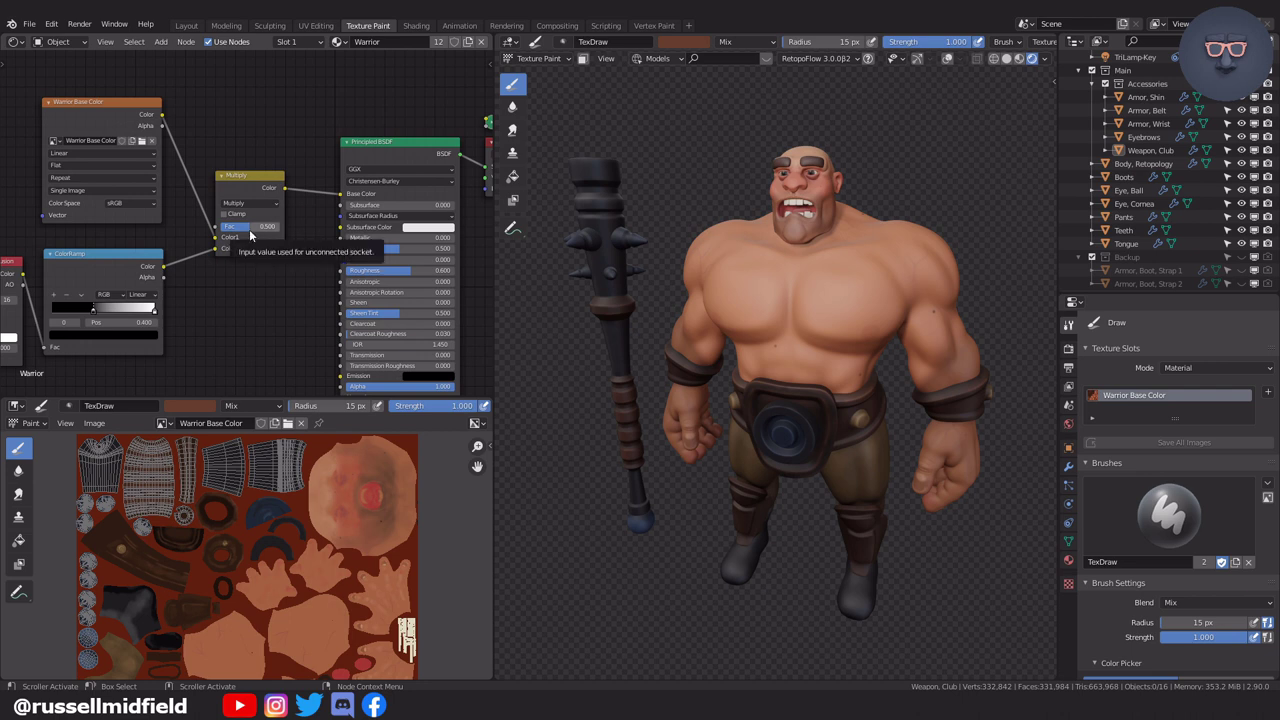
- Try the Multiply node's factor at 0 and at 1 to compare the occlusion effect on the warrior
{"action": "left_click_drag", "start_coordinate": [250, 227], "coordinate": [216, 227]}
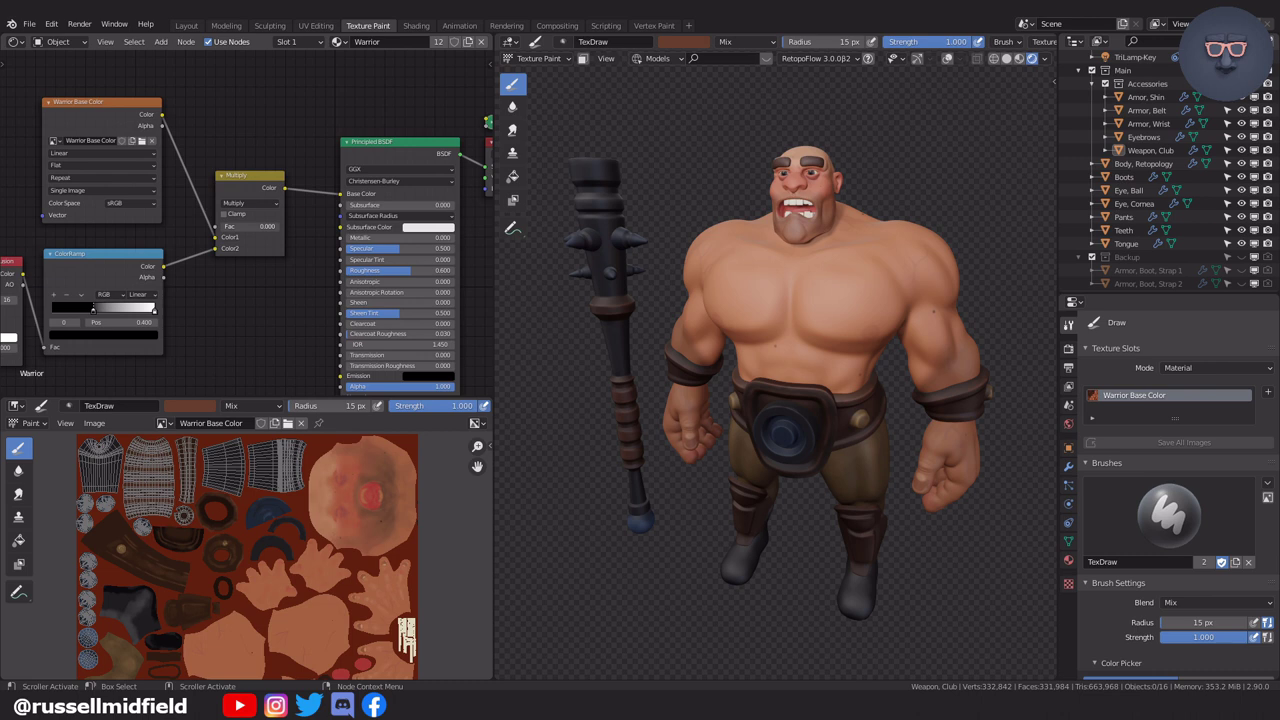
{"action": "left_click_drag", "start_coordinate": [221, 227], "coordinate": [280, 227]}
{"action": "middle_click_drag", "start_coordinate": [668, 290], "coordinate": [712, 318]}
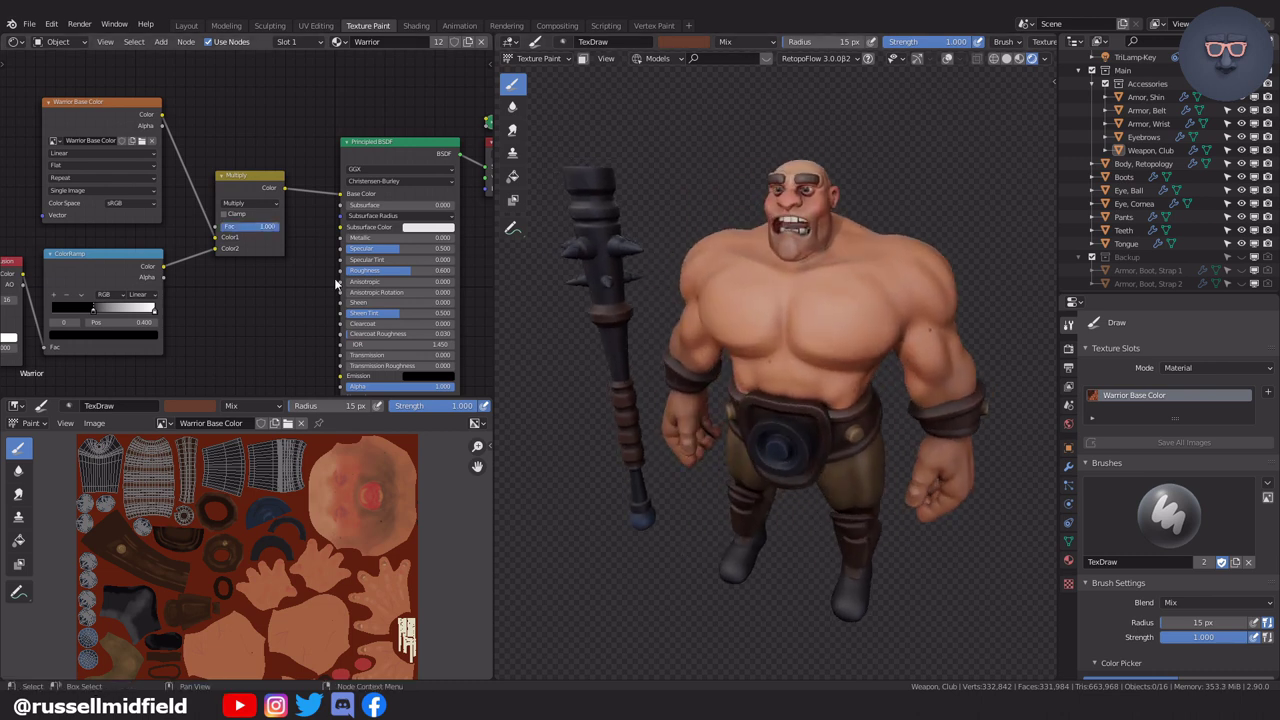
- Set the Multiply node's factor to 0.8
{"action": "double_click", "coordinate": [260, 227]}
{"action": "type", "text": "0.3"}
{"action": "key", "text": "Return"}
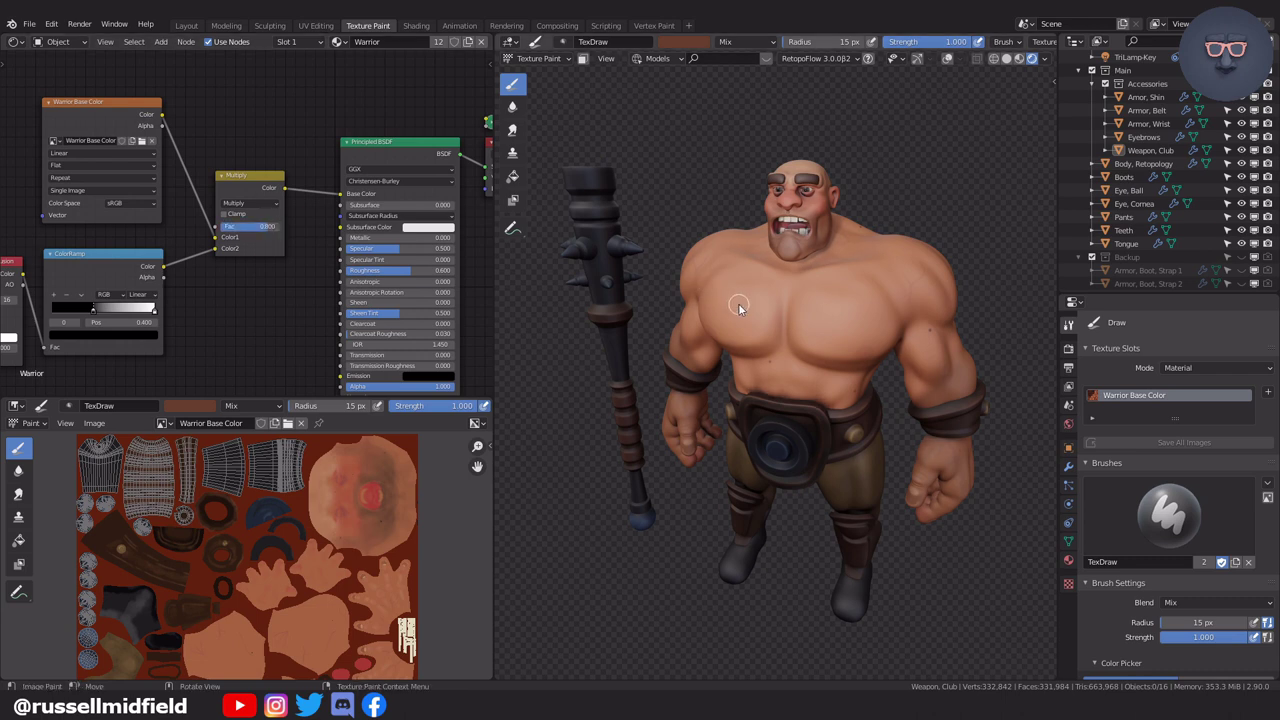
{"action": "mouse_move", "coordinate": [738, 303]}
{"action": "middle_mouse_down"}
{"action": "mouse_move", "coordinate": [740, 290]}
{"action": "mouse_move", "coordinate": [741, 304]}
{"action": "middle_mouse_up"}
{"action": "scroll", "coordinate": [268, 147], "scroll_direction": "down", "scroll_amount": 2}
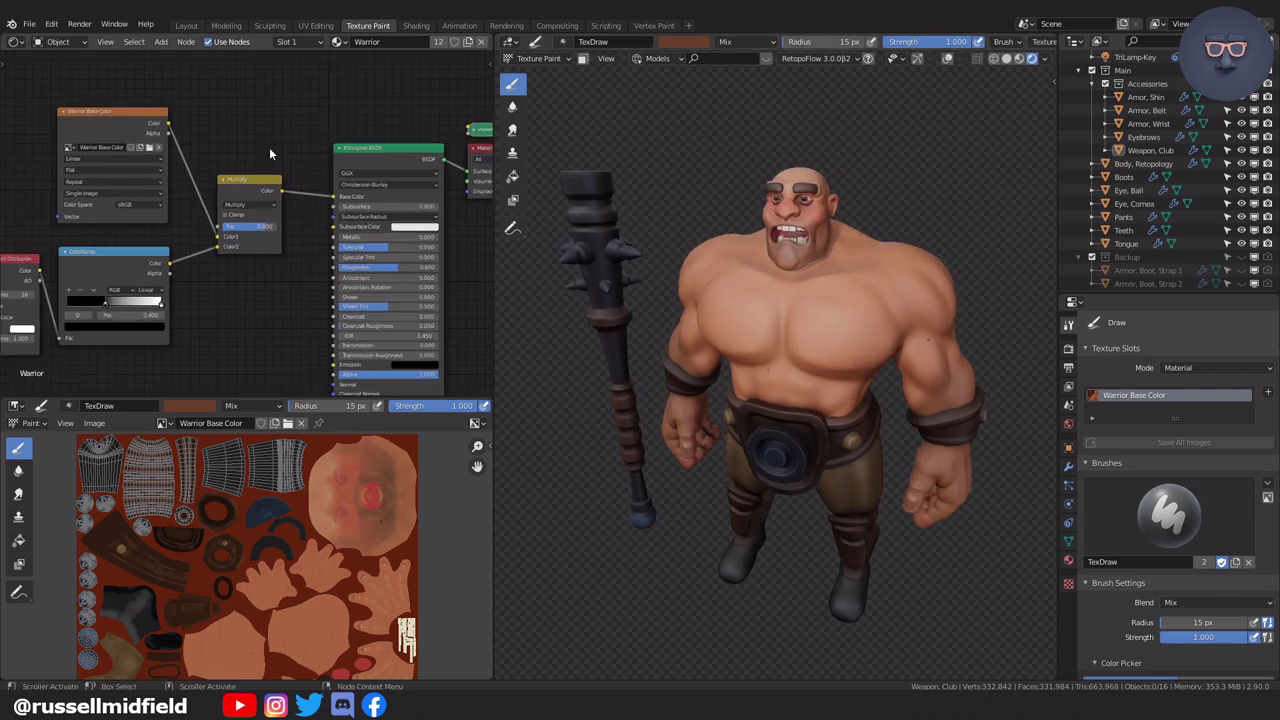
{"action": "middle_click_drag", "start_coordinate": [275, 149], "coordinate": [306, 143]}
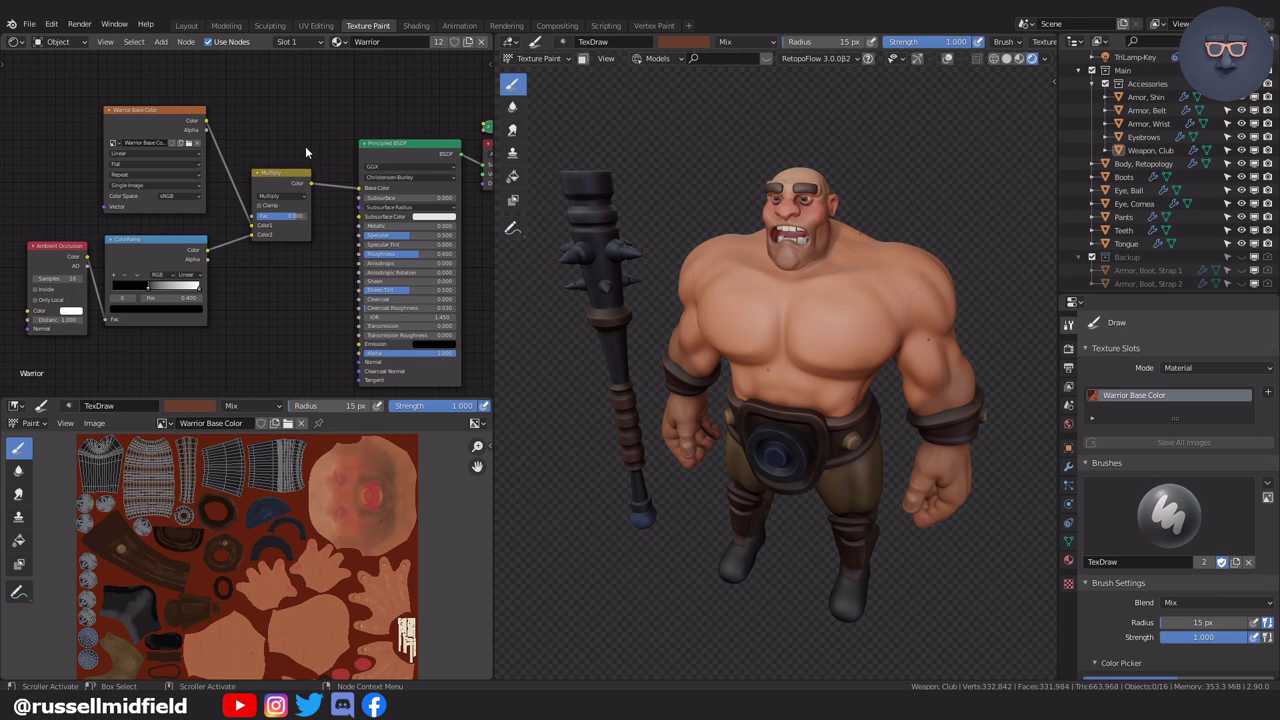
{"action": "middle_click_drag", "start_coordinate": [815, 390], "coordinate": [813, 374]}
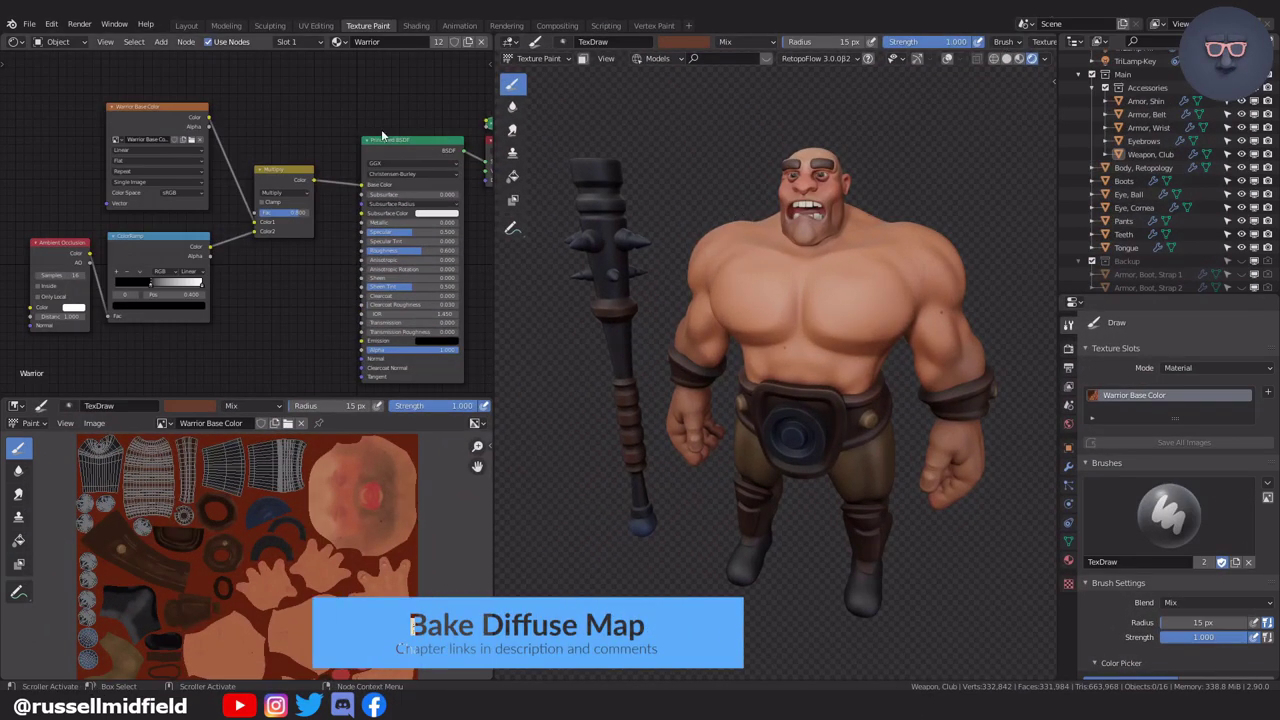
- Add an empty Image Texture node to the Warrior material, placed above the Warrior Base Color node
{"action": "mouse_move", "coordinate": [341, 129]}
{"action": "middle_mouse_down"}
{"action": "mouse_move", "coordinate": [320, 204]}
{"action": "mouse_move", "coordinate": [343, 200]}
{"action": "mouse_move", "coordinate": [324, 200]}
{"action": "middle_mouse_up"}
{"action": "key", "text": "shift+a"}
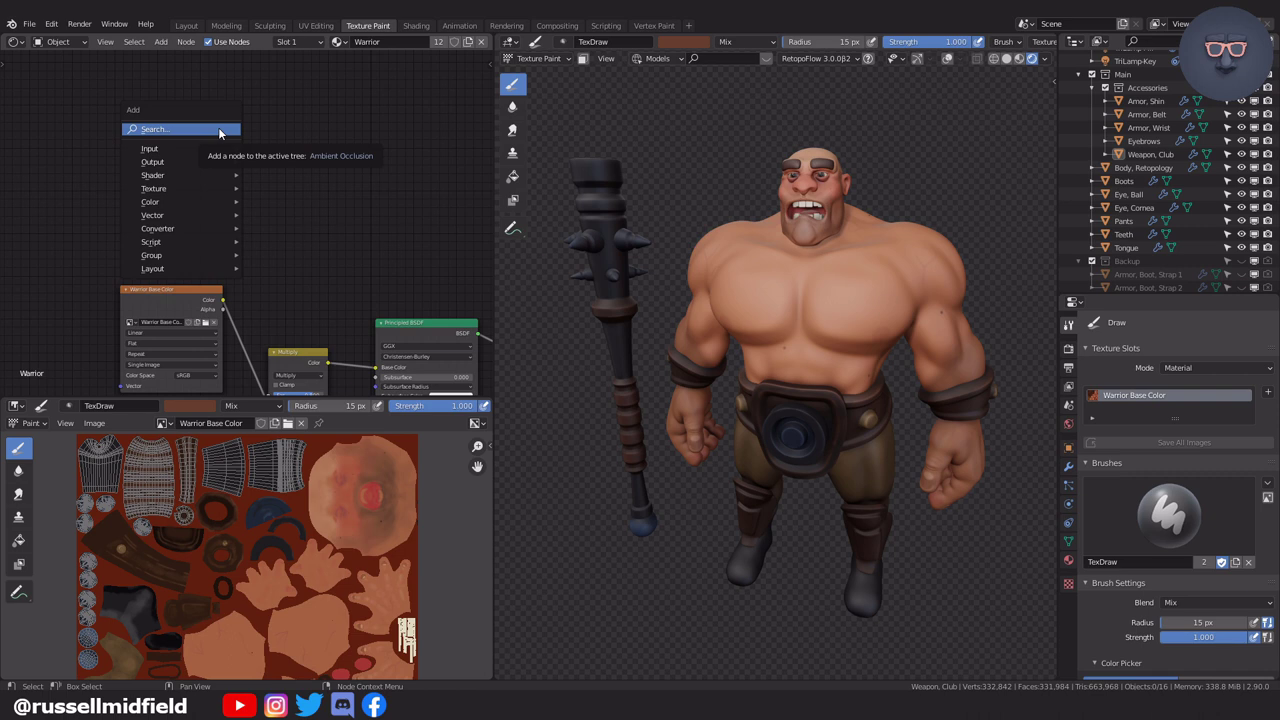
{"action": "left_click", "coordinate": [220, 131]}
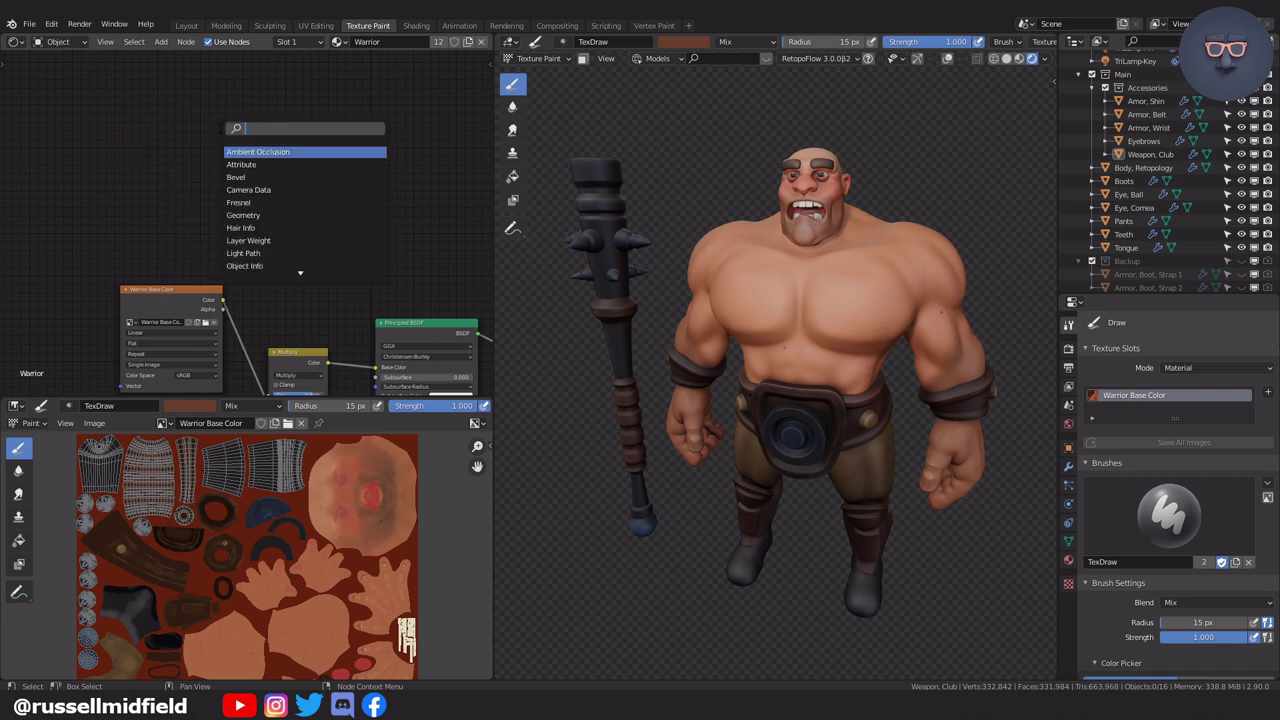
{"action": "type", "text": "imag"}
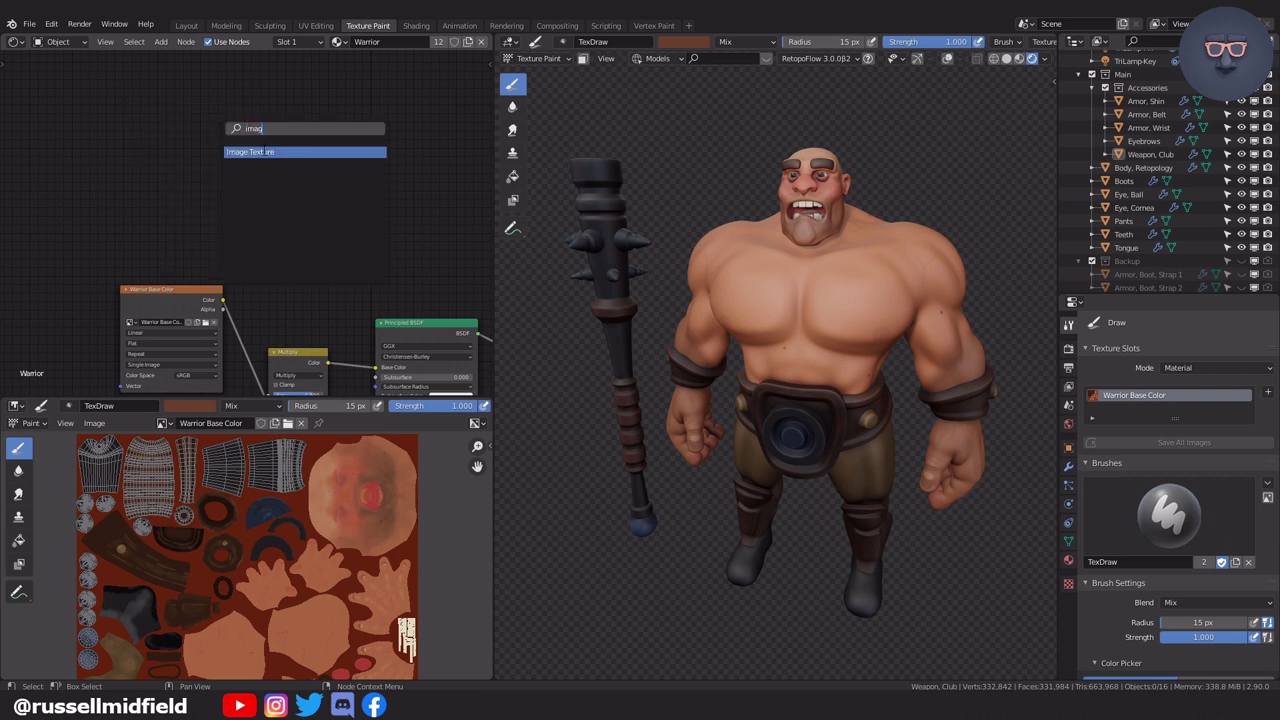
{"action": "key", "text": "Return"}
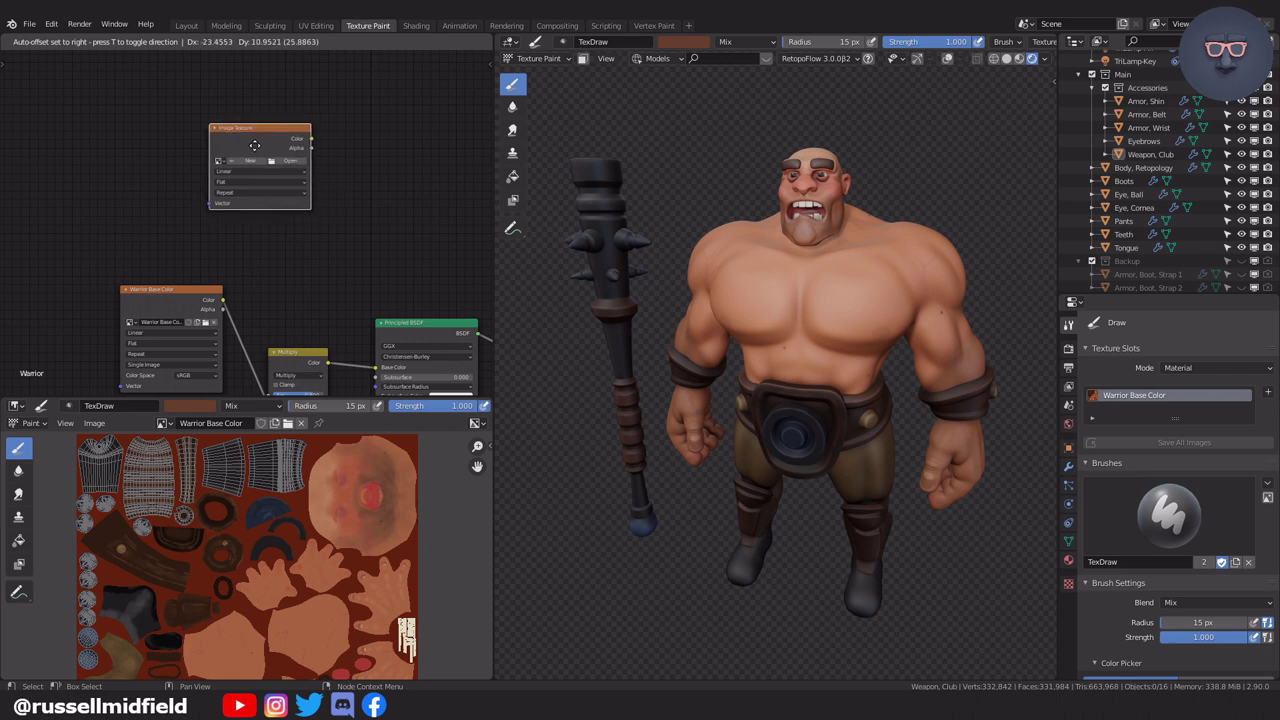
{"action": "left_click", "coordinate": [255, 146]}
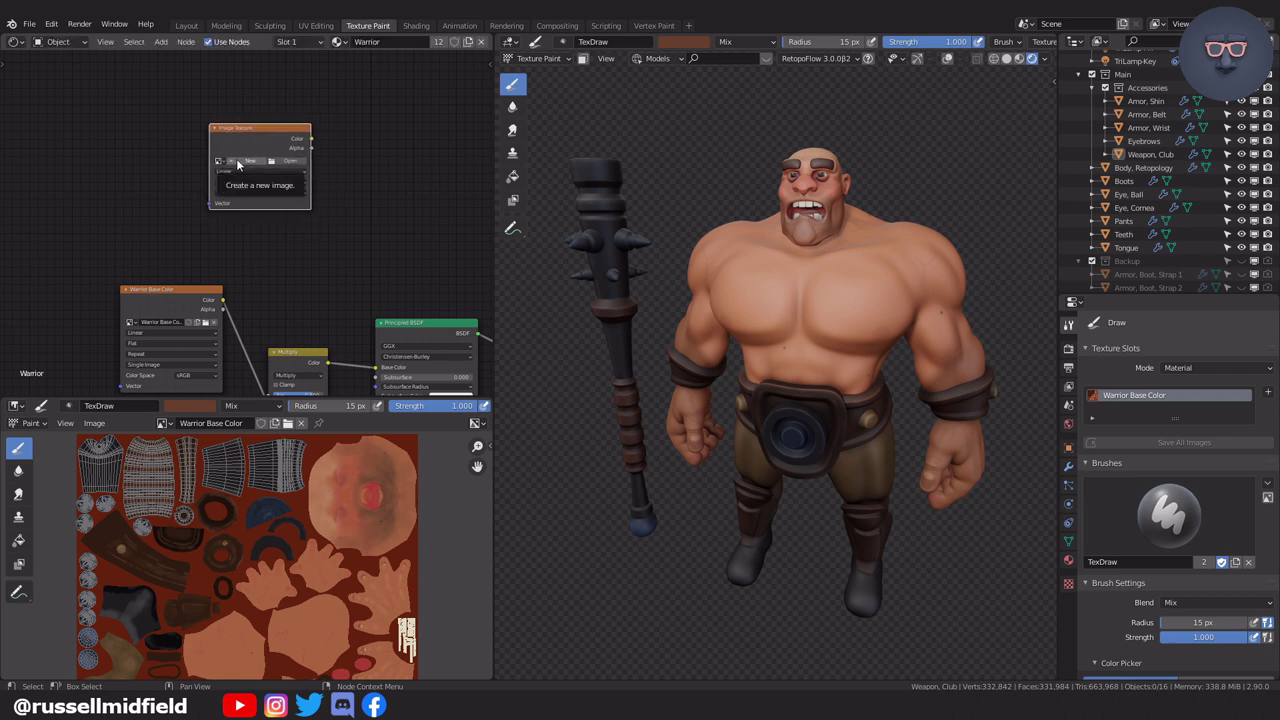
- Create a new image named Warrior Diffuse at 2048 × 2048 px in the empty Image Texture node
{"action": "left_click", "coordinate": [237, 162]}
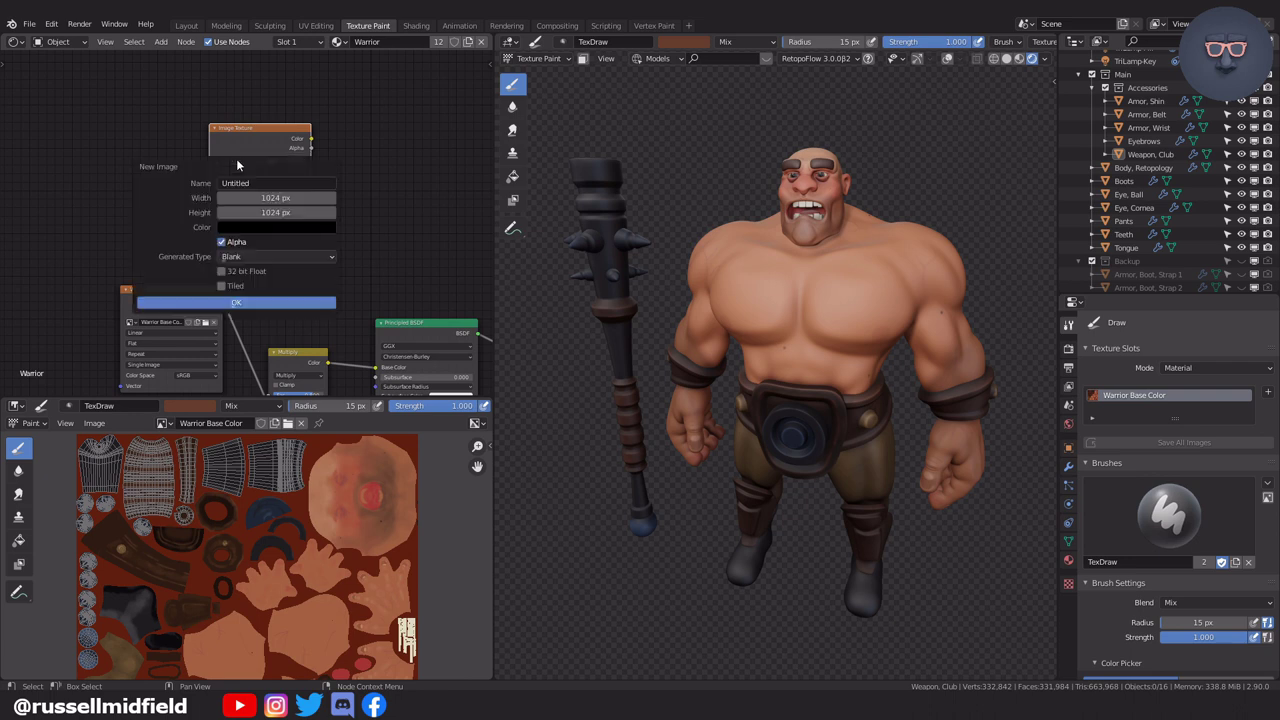
{"action": "left_click", "coordinate": [245, 182]}
{"action": "type", "text": "Warrior Diffuse"}
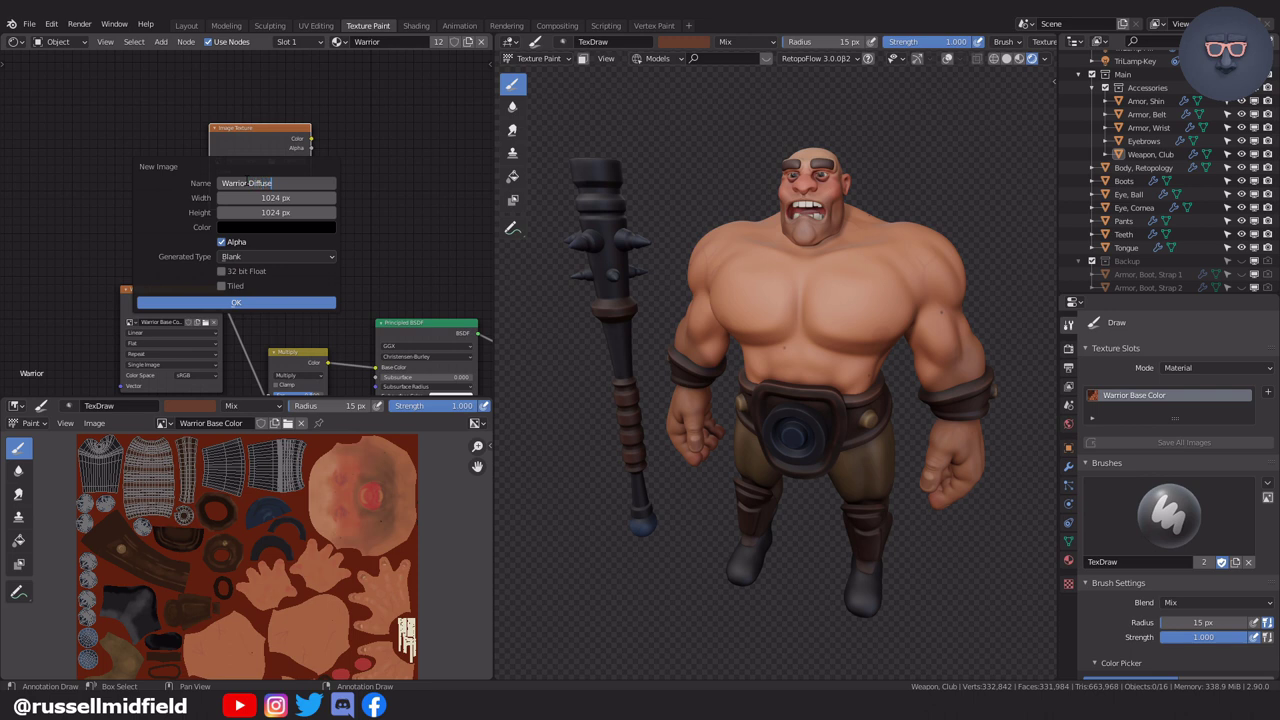
{"action": "key", "text": "Return"}
{"action": "left_click", "coordinate": [260, 198]}
{"action": "type", "text": "2048"}
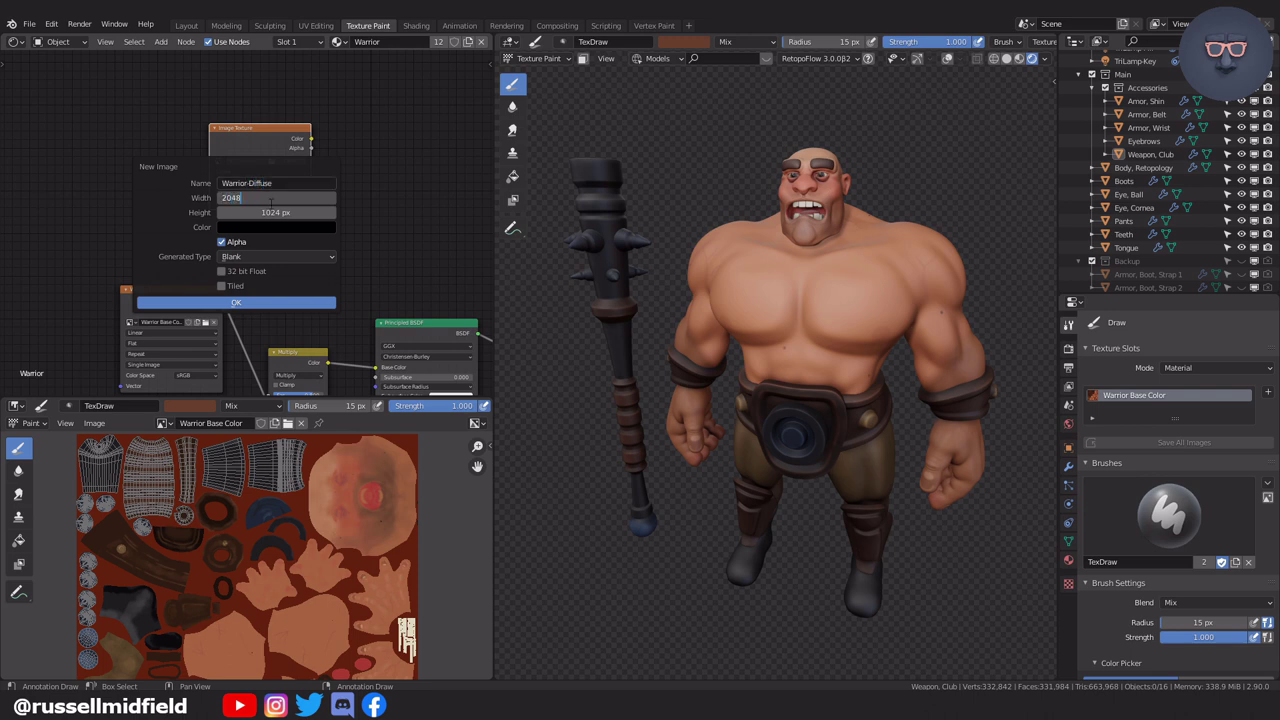
{"action": "key", "text": "Return"}
{"action": "mouse_move", "coordinate": [274, 198]}
{"action": "left_mouse_down"}
{"action": "mouse_move", "coordinate": [272, 212]}
{"action": "mouse_move", "coordinate": [280, 198]}
{"action": "left_mouse_up"}
{"action": "key", "text": "Return"}
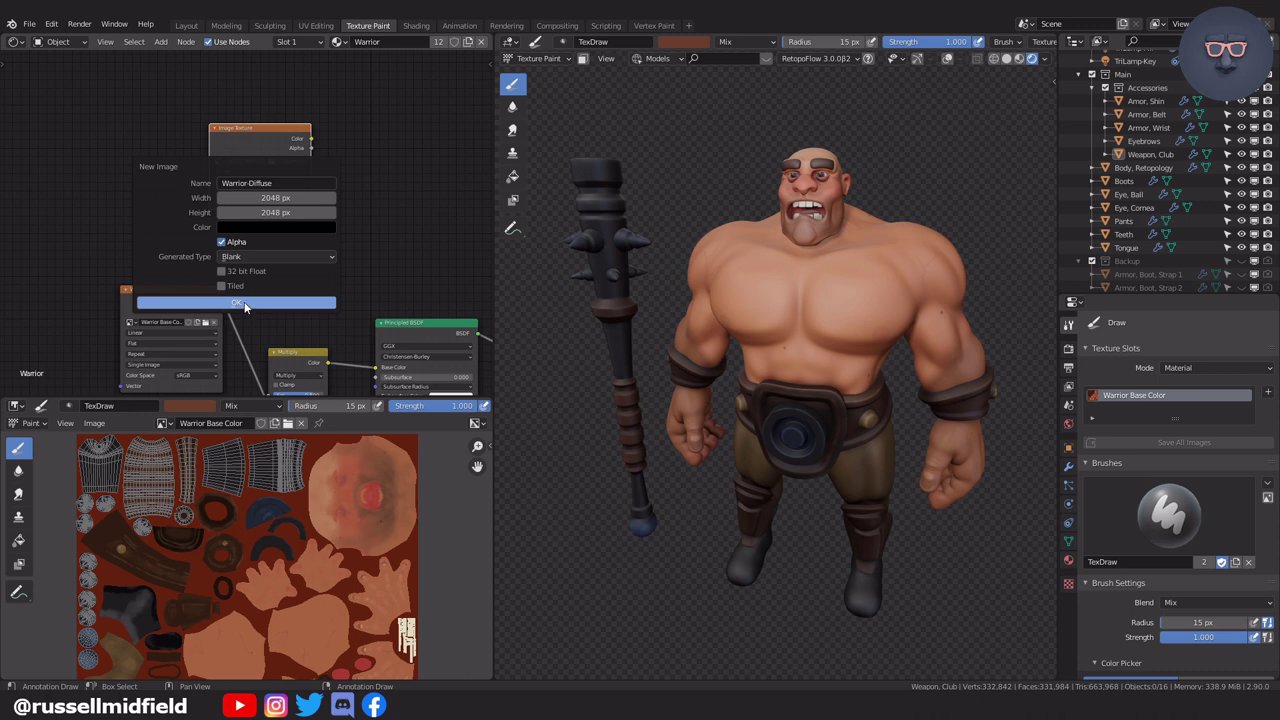
{"action": "left_click", "coordinate": [244, 303]}
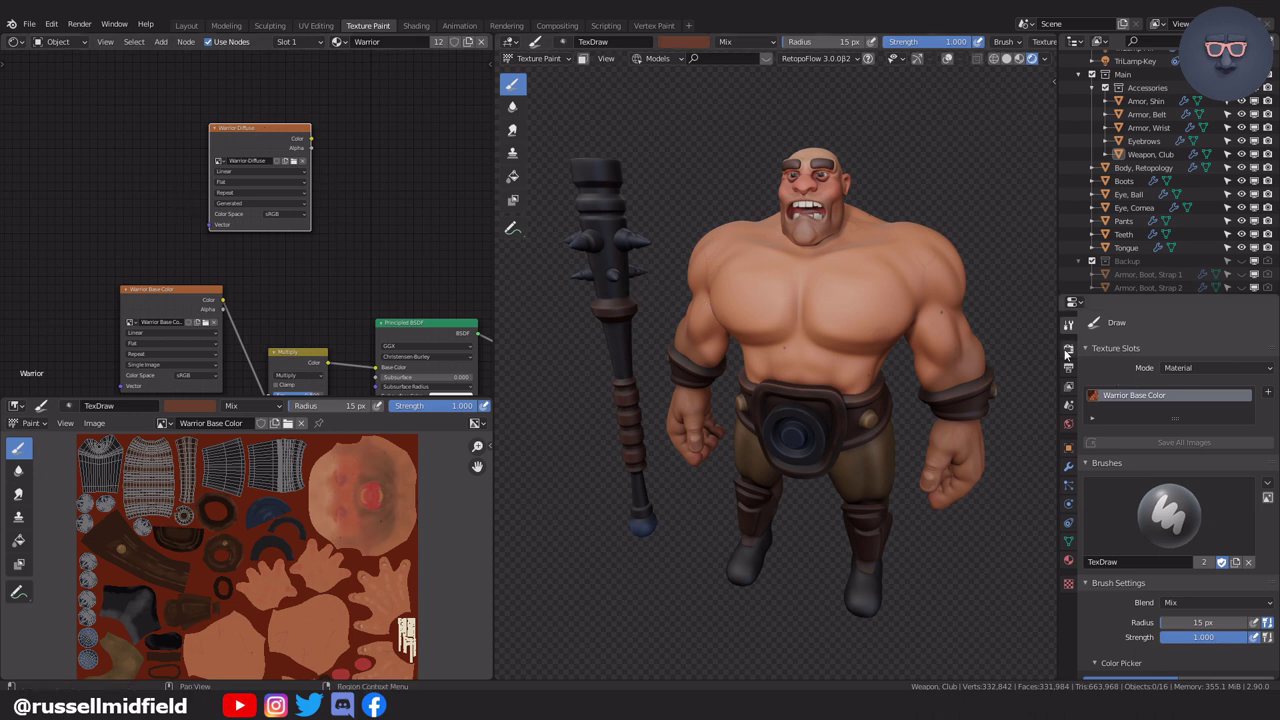
- Switch the scene's render engine to Cycles
{"action": "left_click", "coordinate": [1065, 352]}
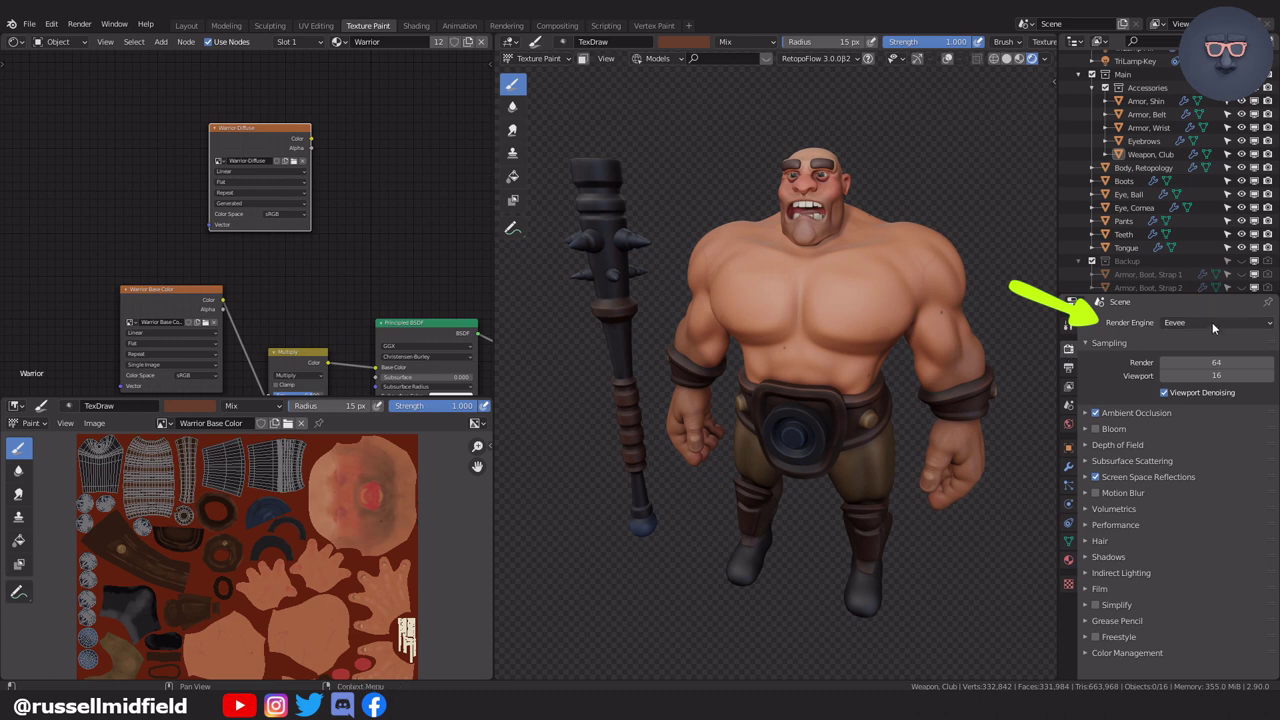
{"action": "left_click", "coordinate": [1212, 322]}
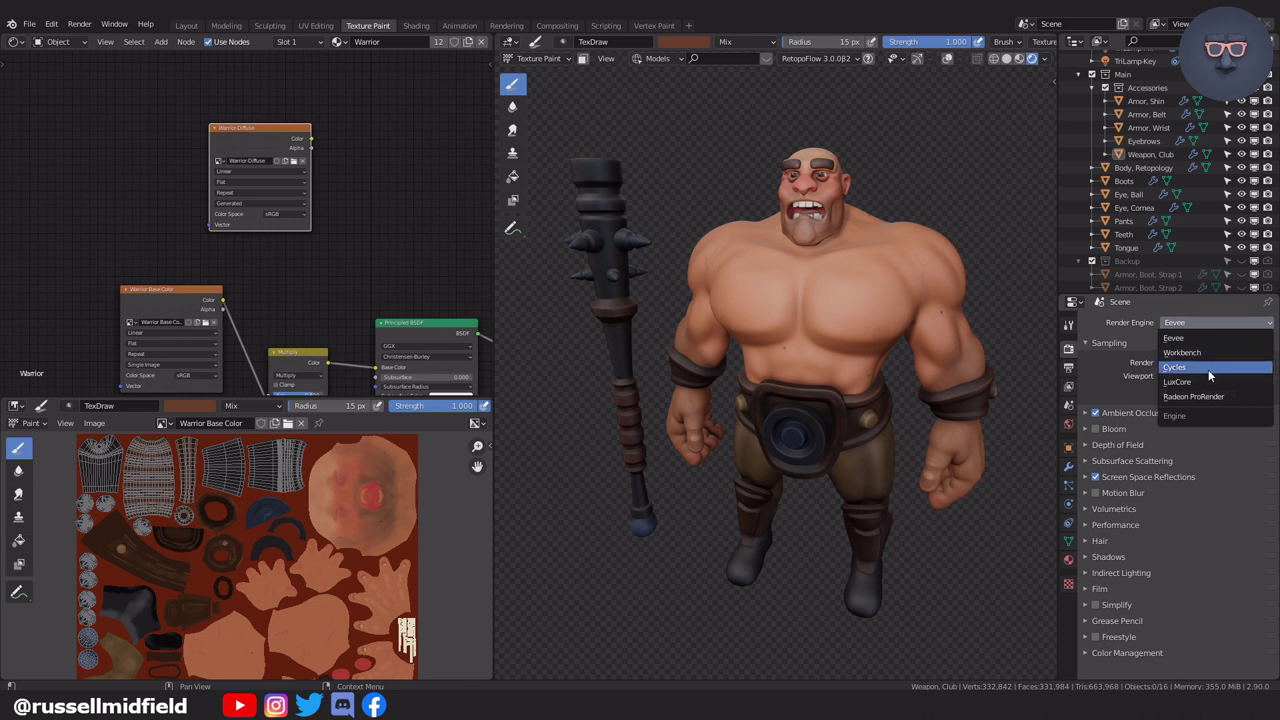
{"action": "left_click", "coordinate": [1208, 368]}
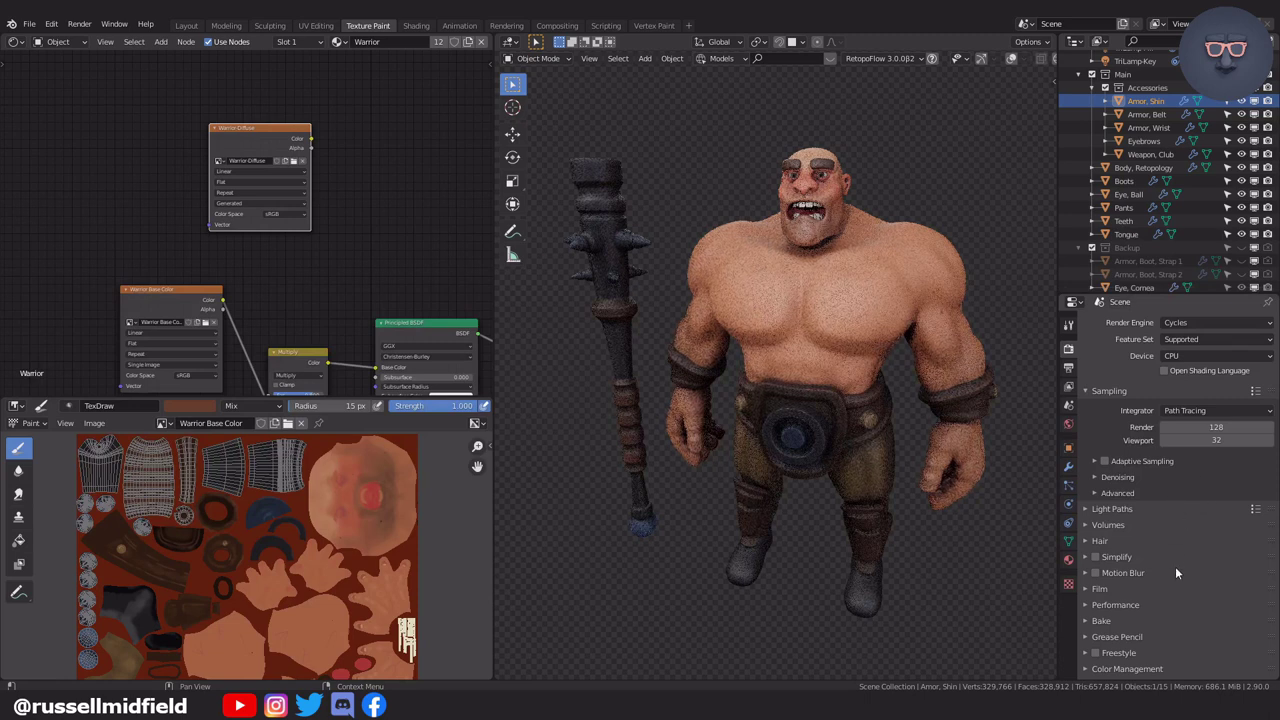
- Set the bake type to Diffuse and disable the Direct and Indirect contributions, leaving only Color
{"action": "left_click", "coordinate": [1085, 620]}
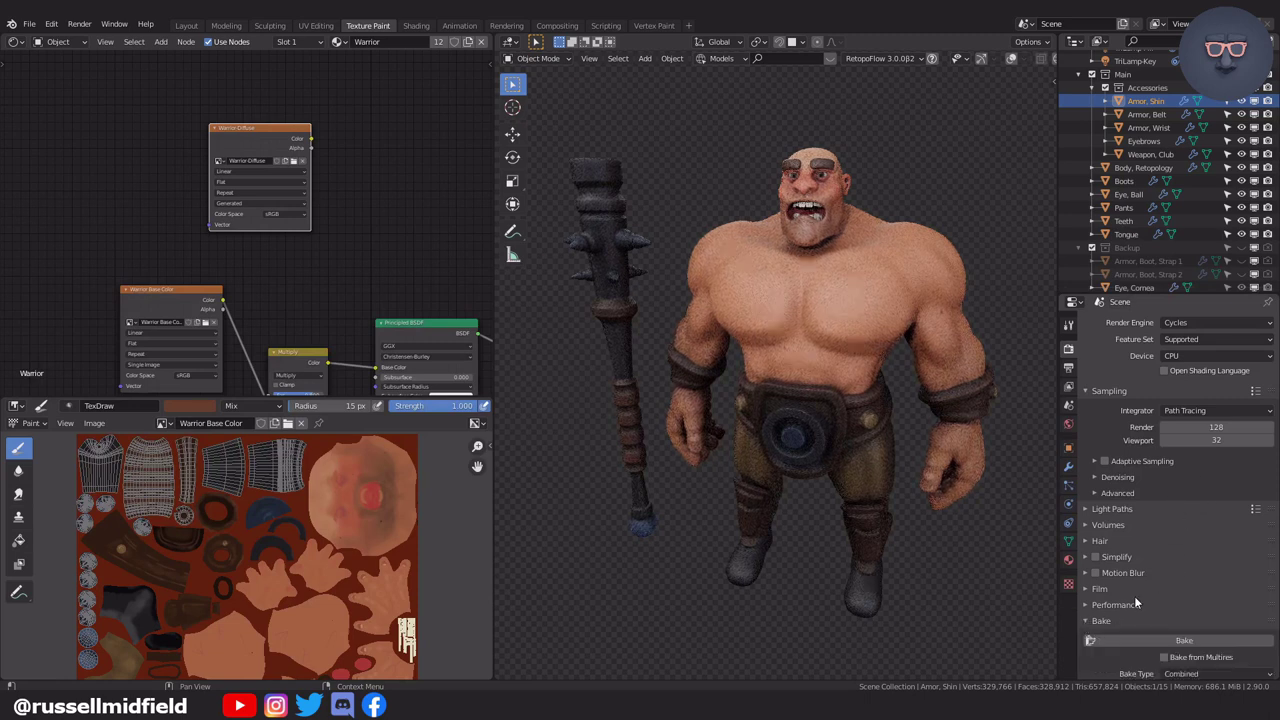
{"action": "scroll", "coordinate": [1150, 592], "scroll_direction": "down", "scroll_amount": 5}
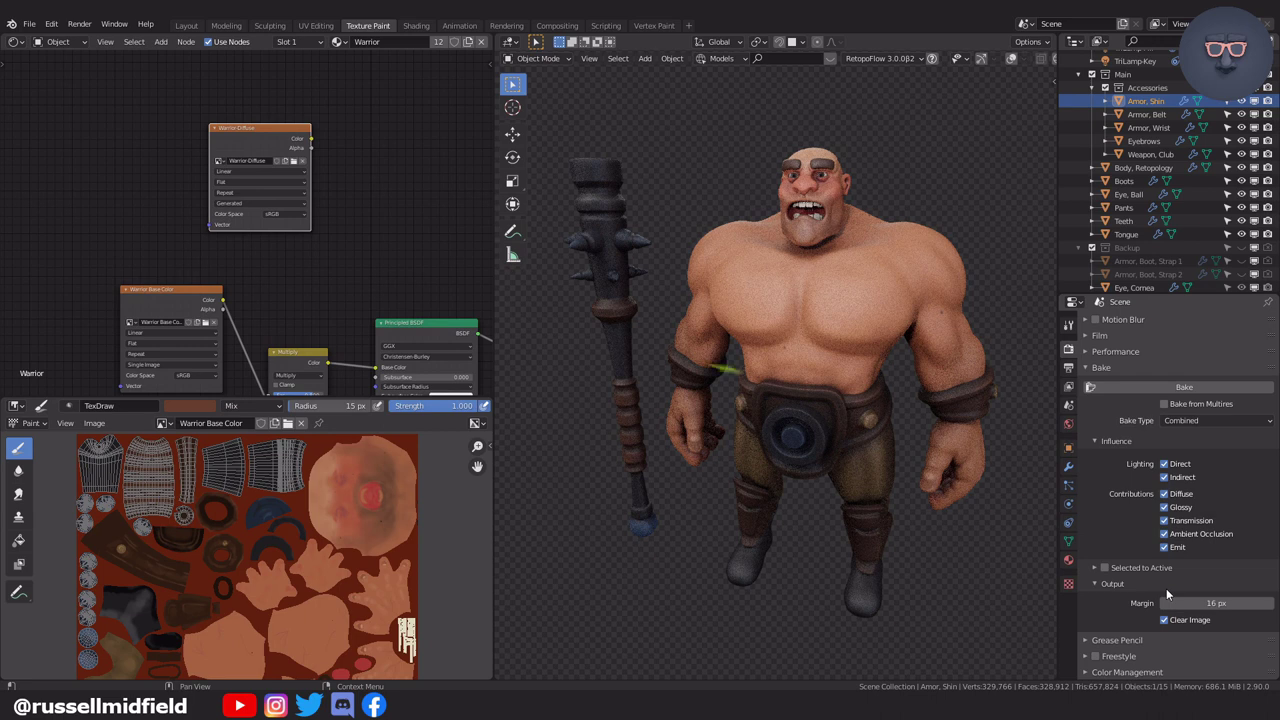
{"action": "left_click", "coordinate": [1253, 422]}
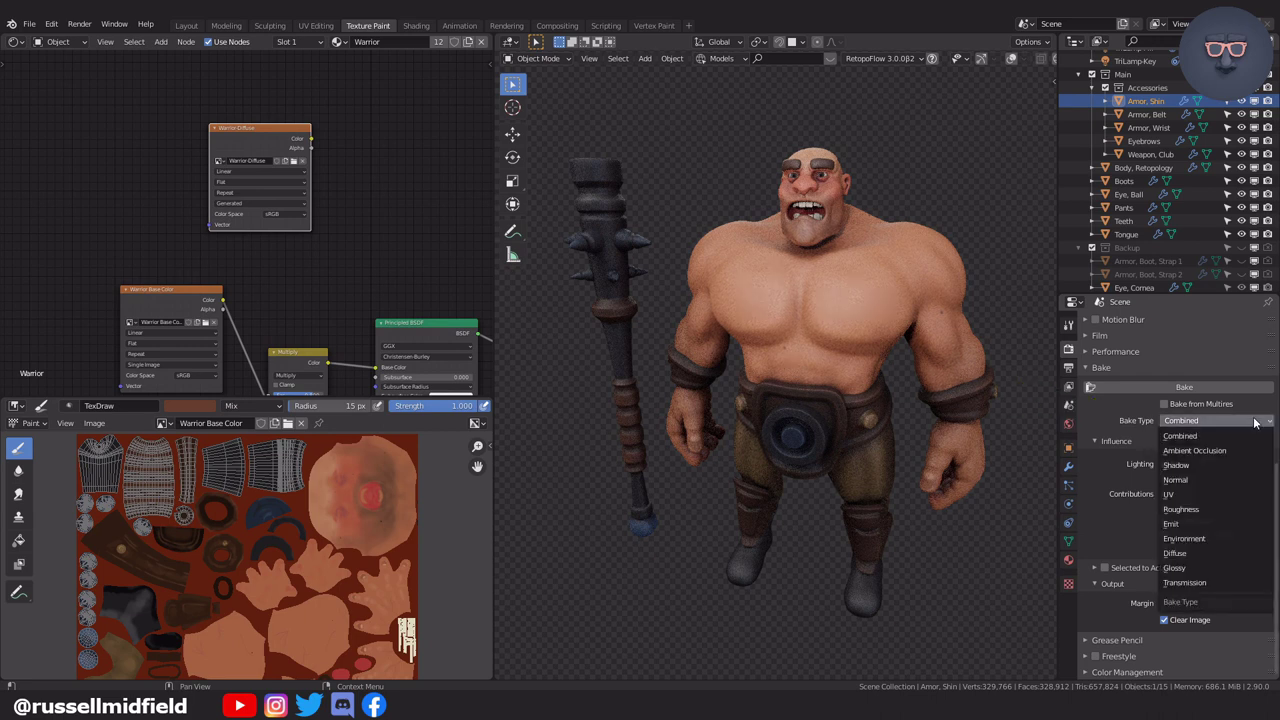
{"action": "left_click", "coordinate": [1202, 552]}
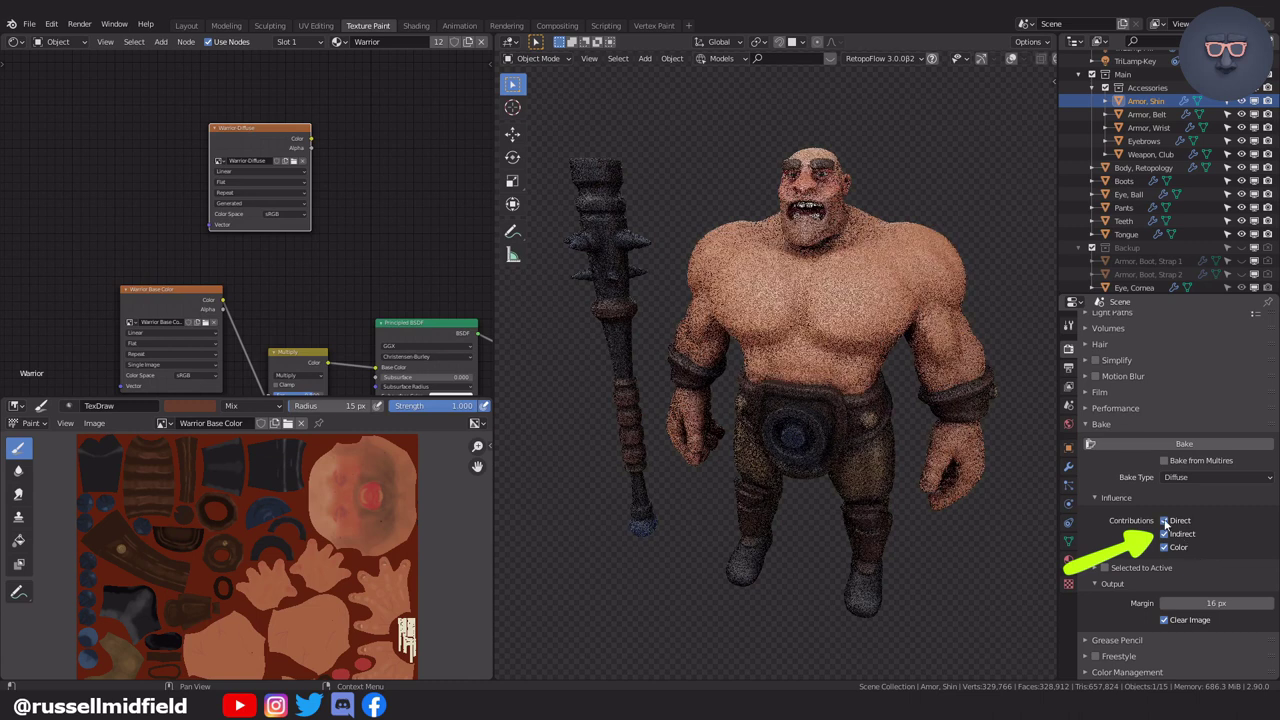
{"action": "left_click", "coordinate": [1164, 521]}
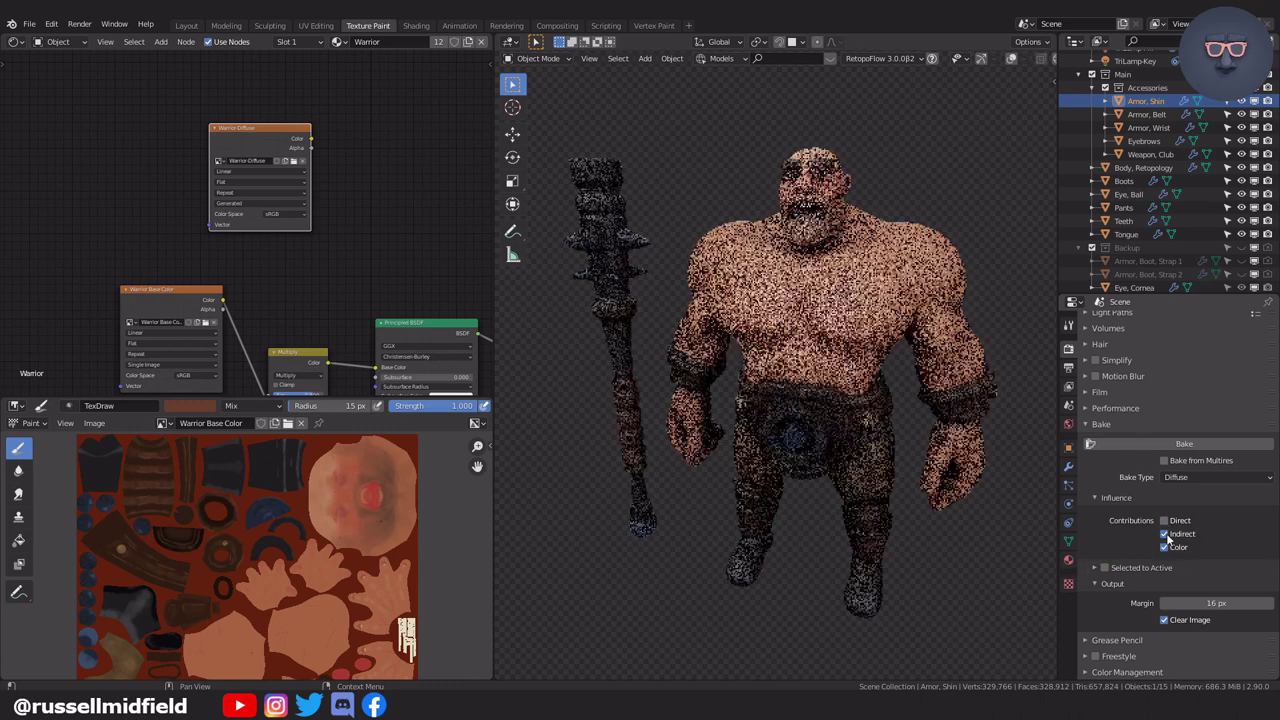
{"action": "left_click", "coordinate": [1166, 536]}
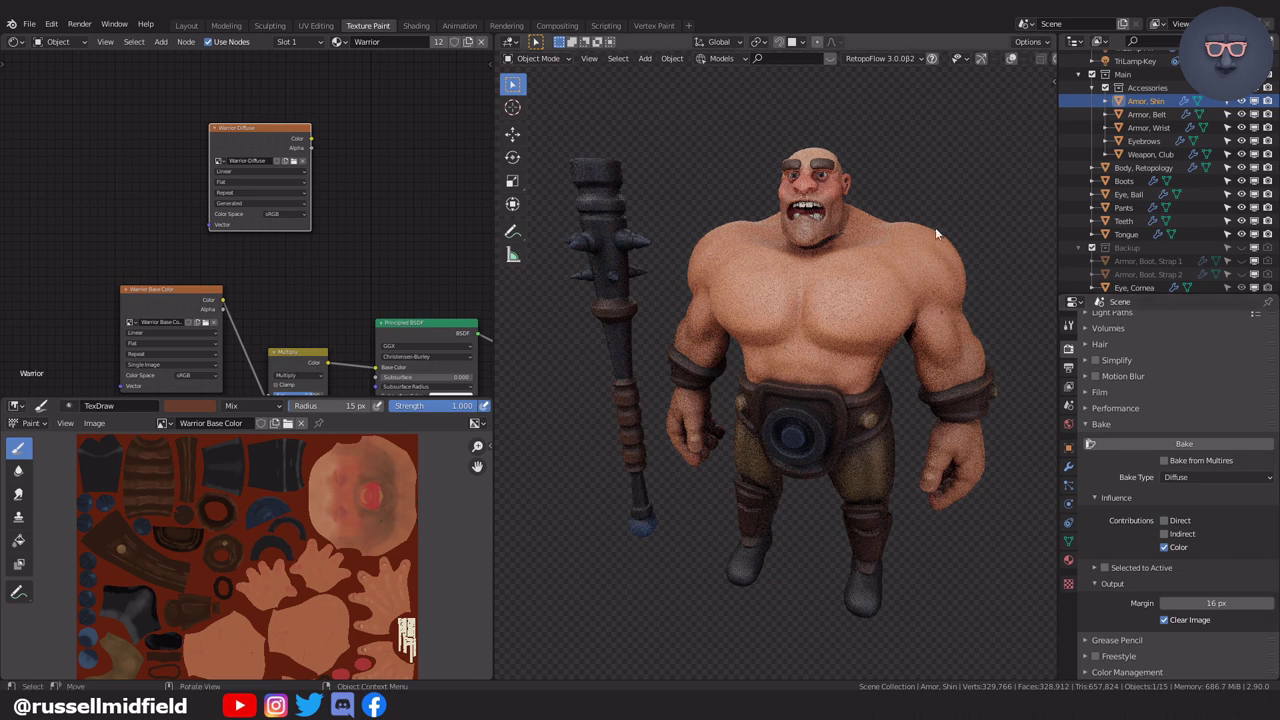
- Select the warrior's objects from the shin armor through the tongue with overlays and gizmos shown, and bake their diffuse map
{"action": "left_click", "coordinate": [1136, 231], "text": "shift"}
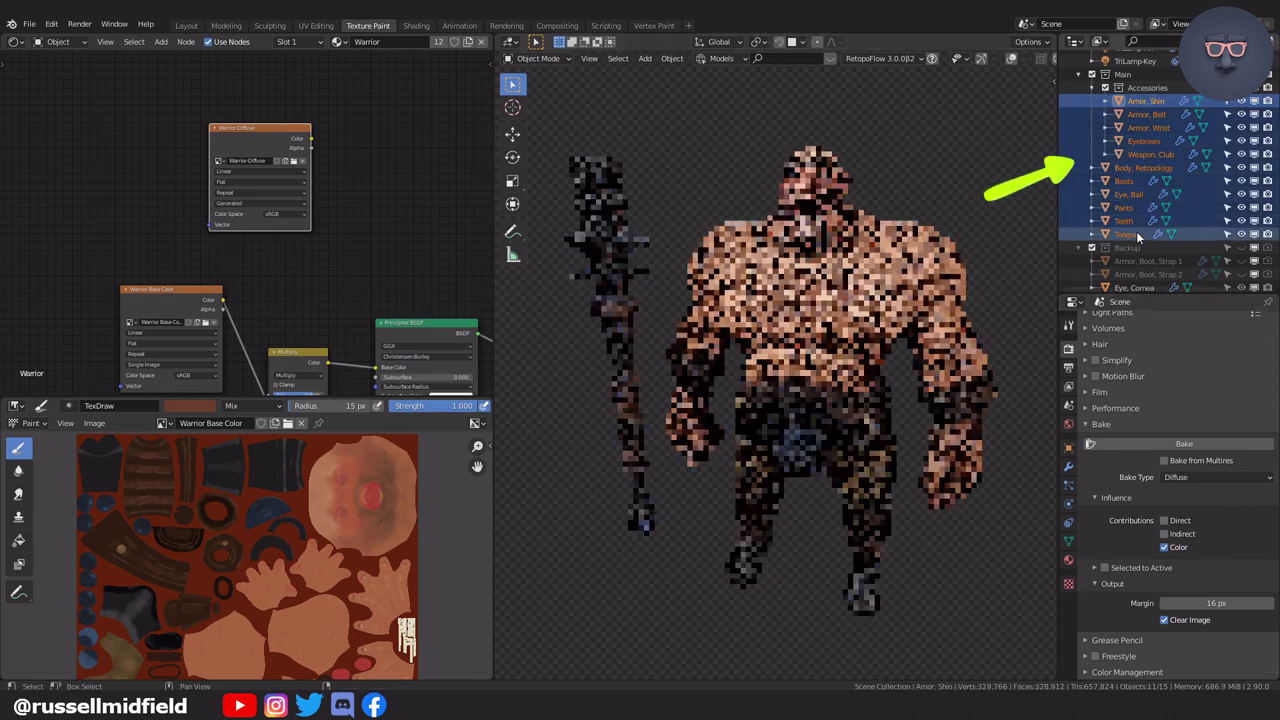
{"action": "left_click", "coordinate": [1014, 58]}
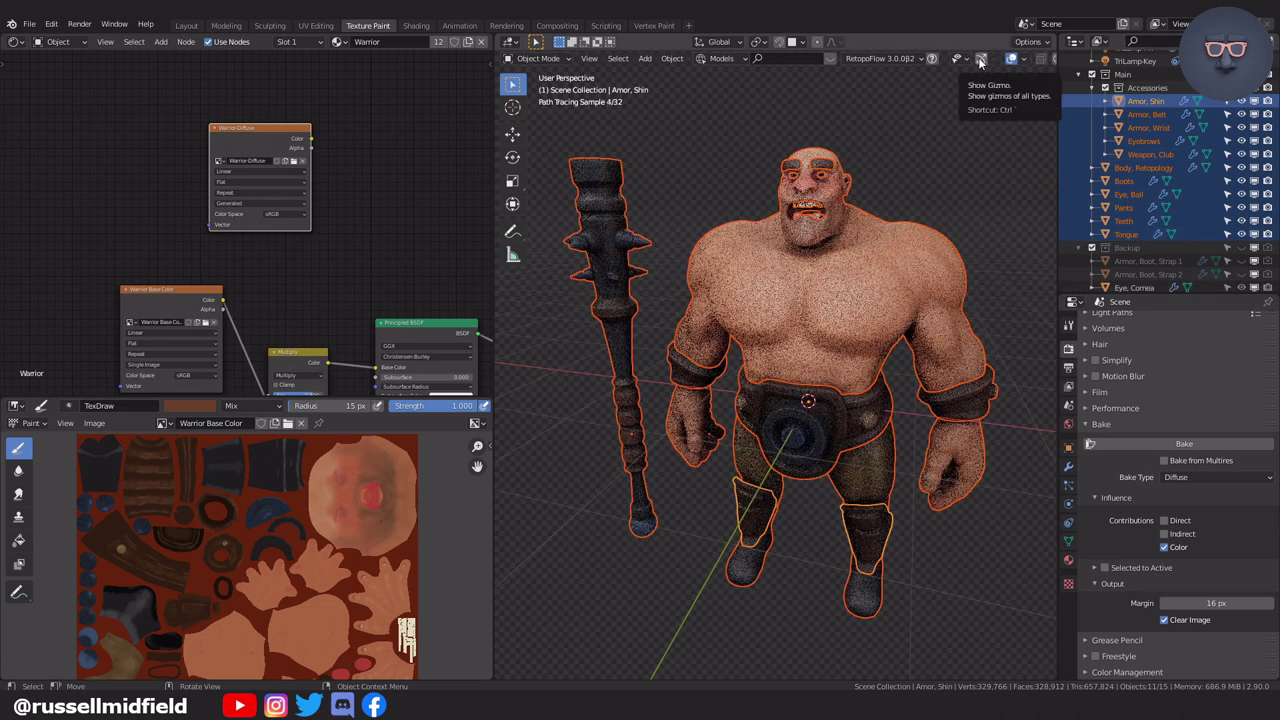
{"action": "left_click", "coordinate": [980, 59]}
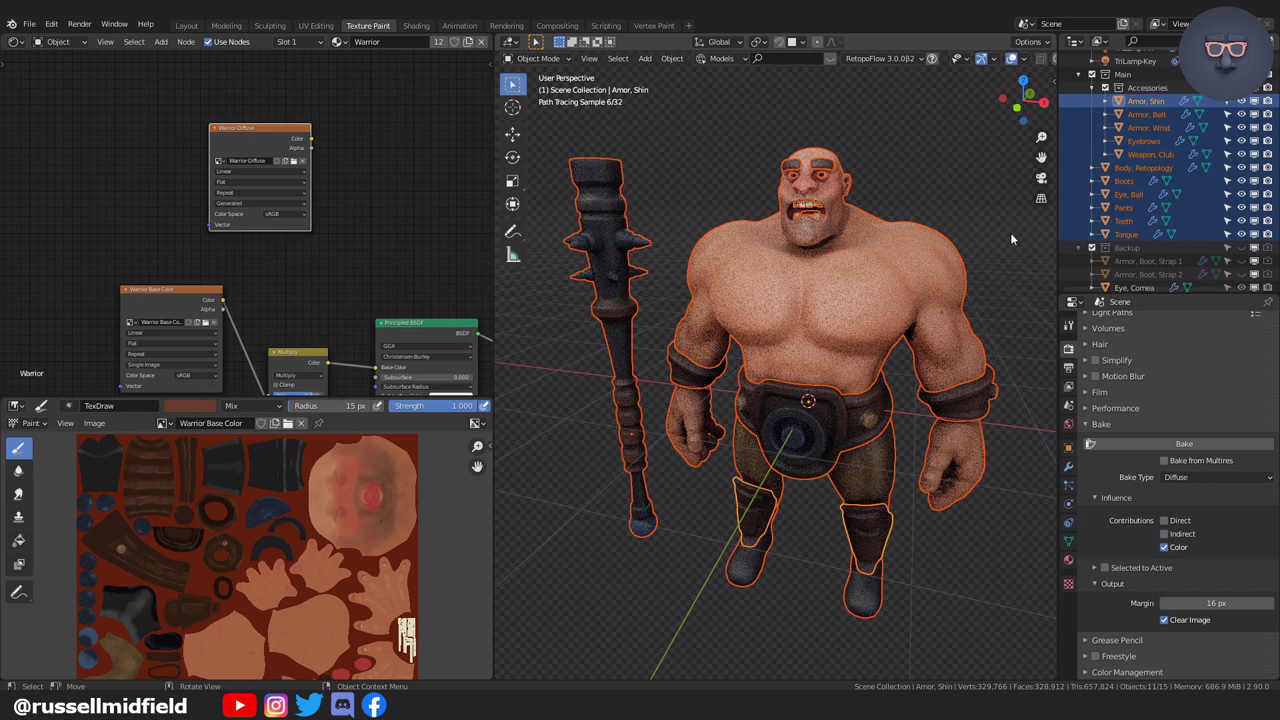
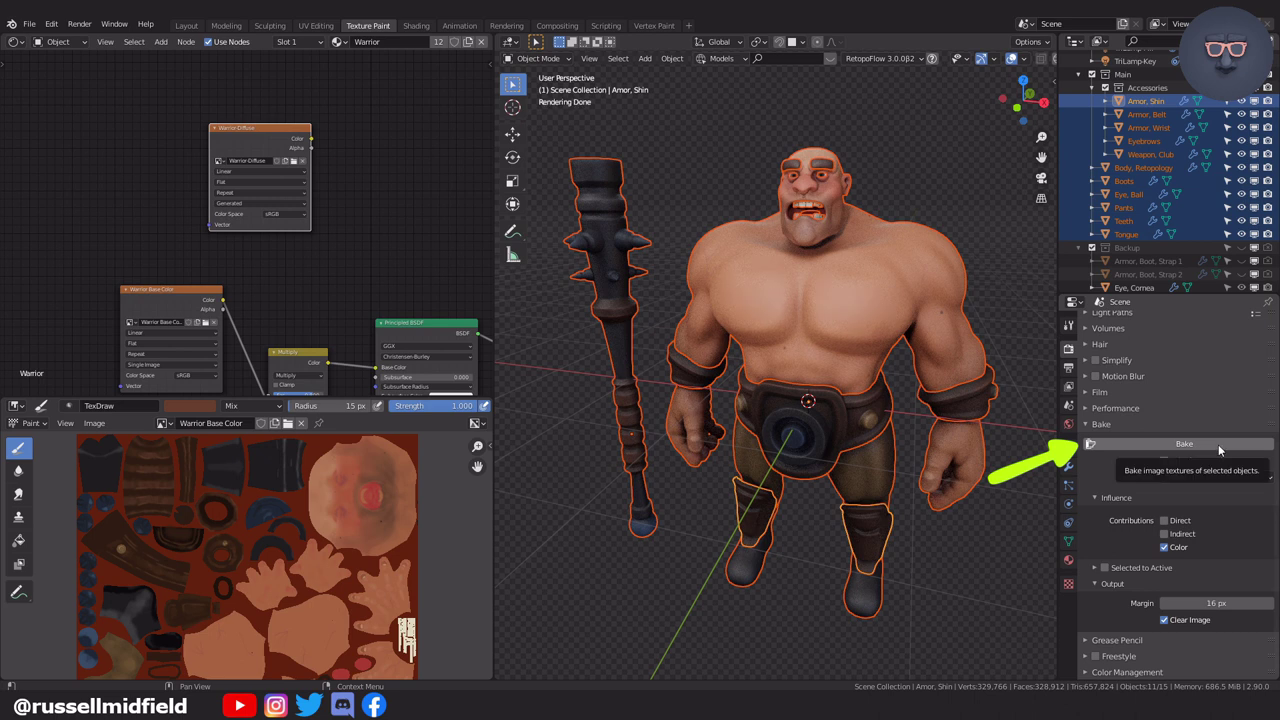
{"action": "left_click", "coordinate": [1218, 444]}
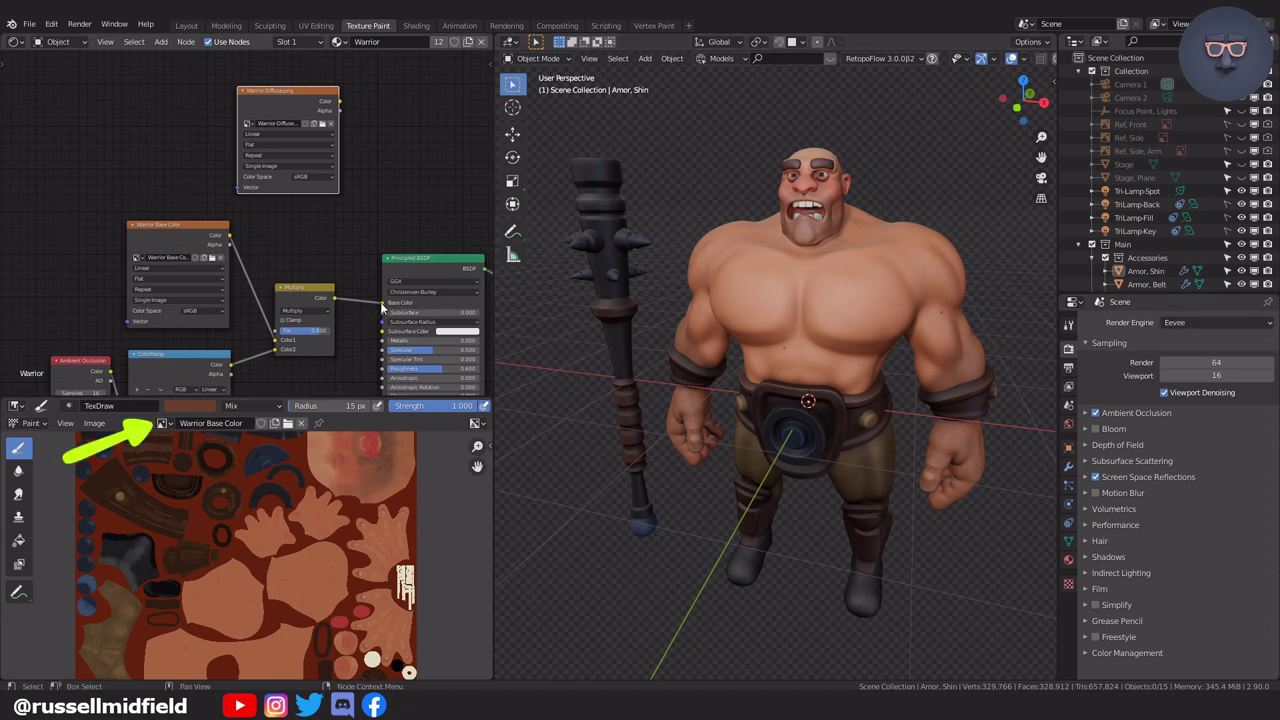
- Show Warrior Diffuse.png in the image editor and connect its node's Color to Base Color in place of the Multiply output
{"action": "left_click", "coordinate": [163, 423]}
{"action": "left_click", "coordinate": [233, 532]}
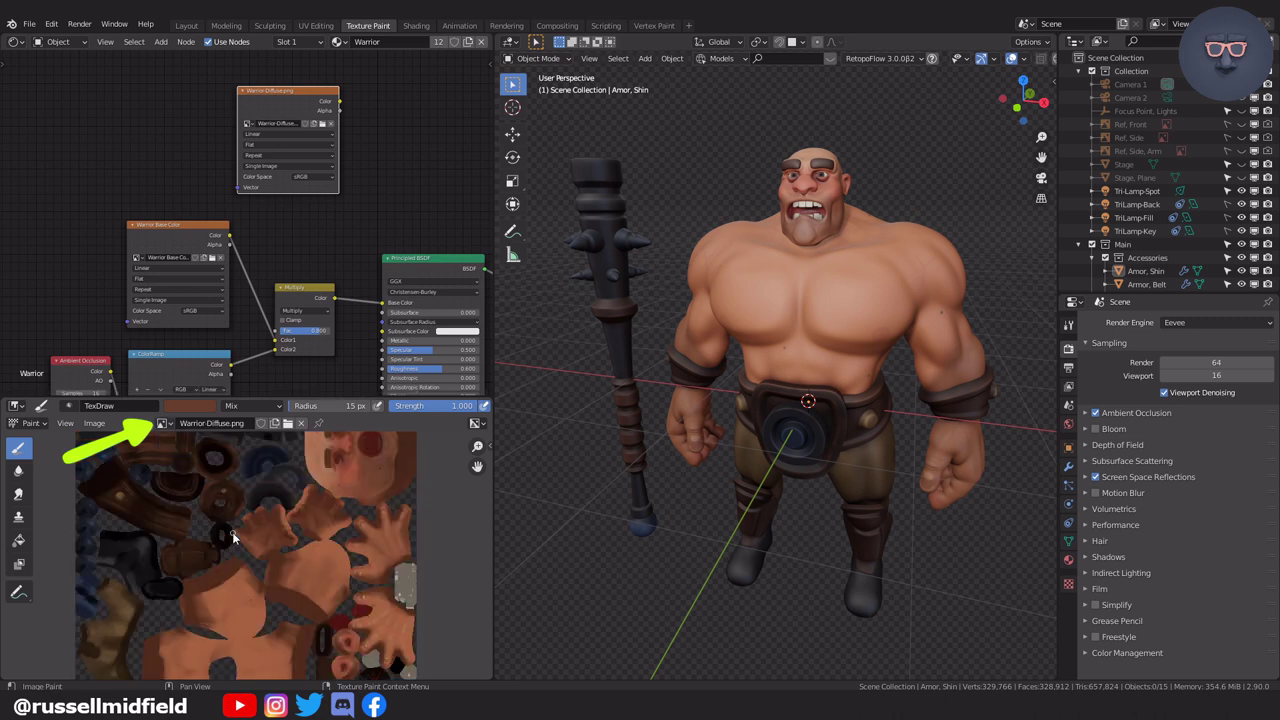
{"action": "scroll", "coordinate": [338, 525], "scroll_direction": "down", "scroll_amount": 3}
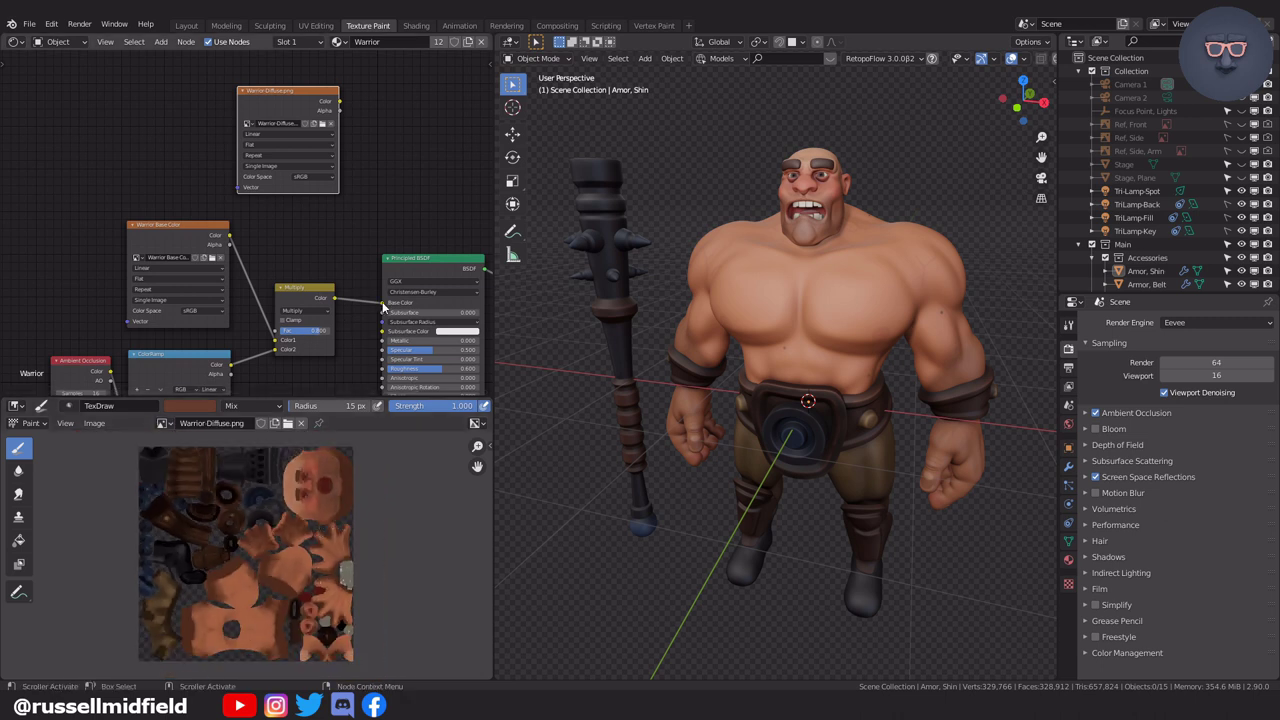
{"action": "left_click_drag", "start_coordinate": [383, 302], "coordinate": [368, 308]}
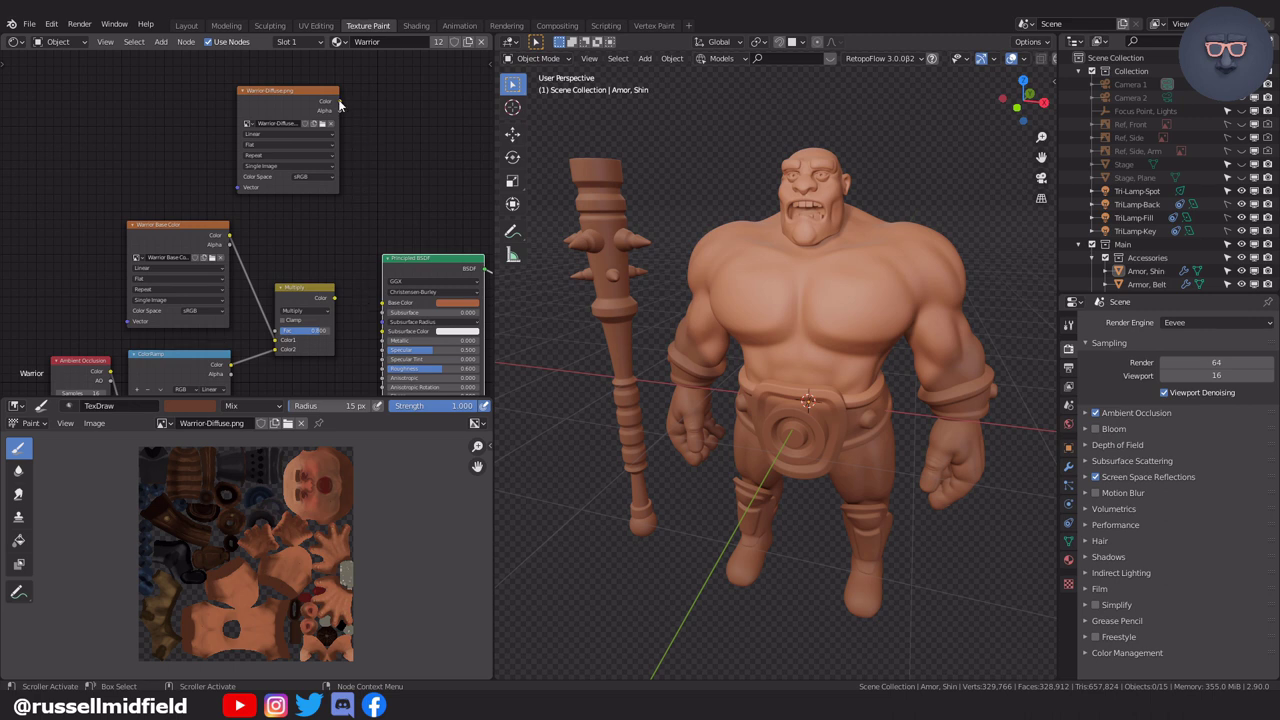
{"action": "left_click_drag", "start_coordinate": [339, 102], "coordinate": [382, 310]}
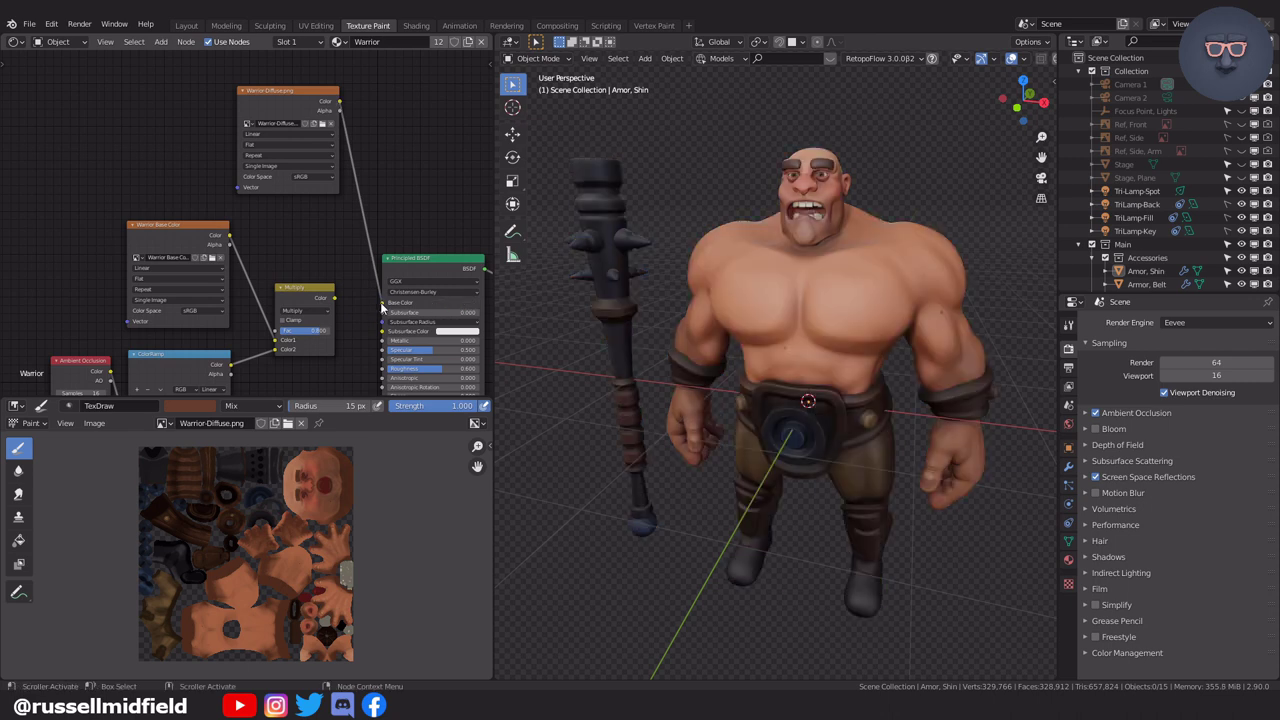
- Delete the Warrior Base Color, Ambient Occlusion, ColorRamp and Multiply nodes, and move the Warrior Diffuse.png node beside the Principled BSDF
{"action": "middle_click_drag", "start_coordinate": [288, 248], "coordinate": [310, 208]}
{"action": "scroll", "coordinate": [295, 234], "scroll_direction": "down", "scroll_amount": 2}
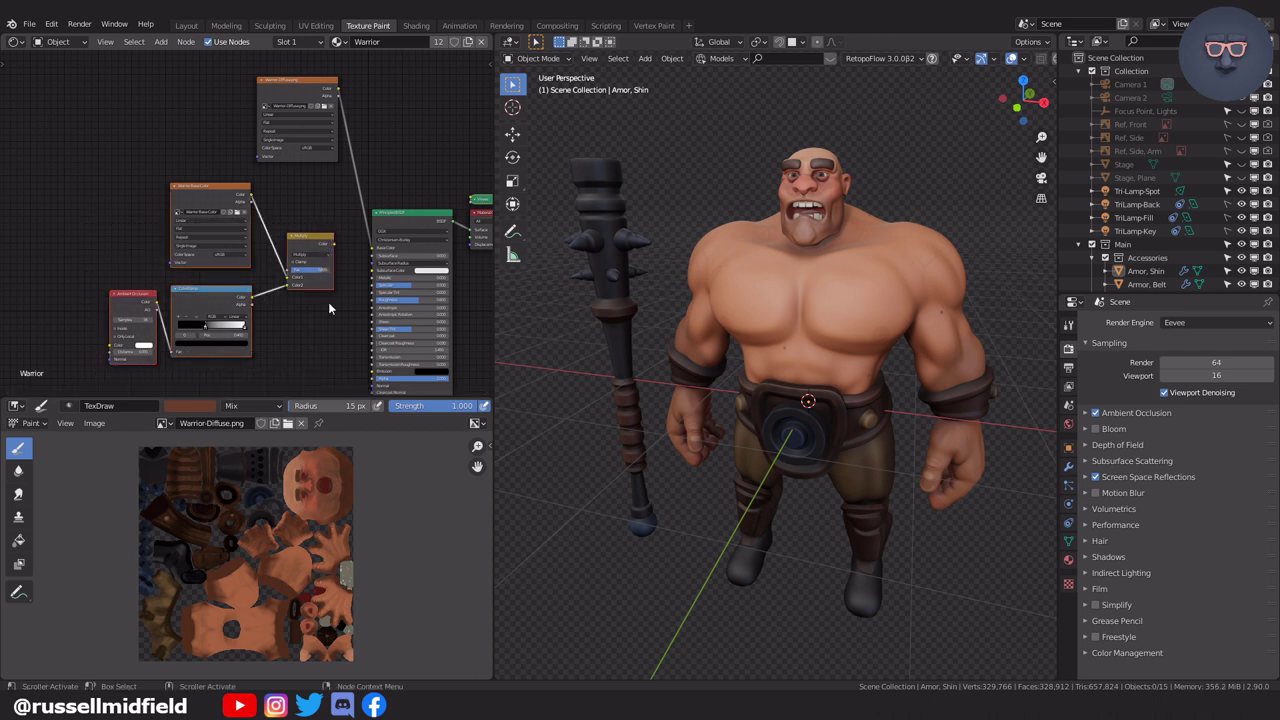
{"action": "key", "text": "x"}
{"action": "left_click_drag", "start_coordinate": [289, 88], "coordinate": [240, 208]}
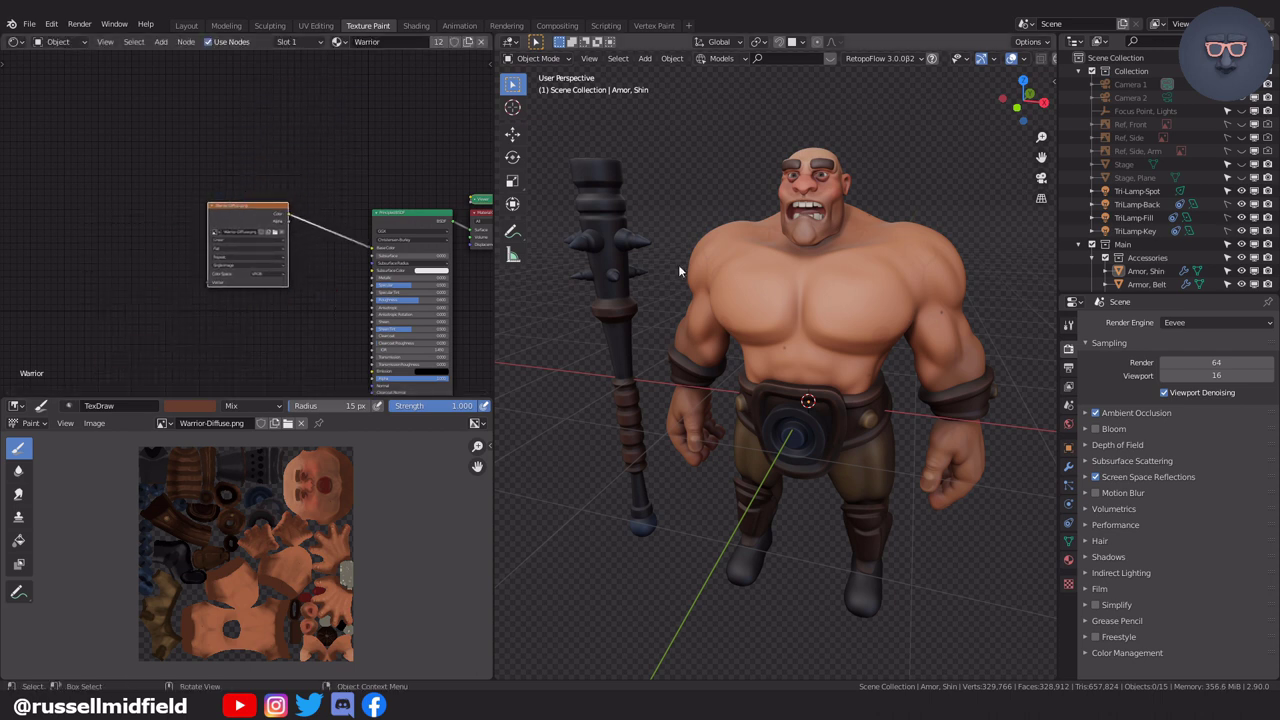
{"action": "middle_click_drag", "start_coordinate": [697, 328], "coordinate": [800, 340]}
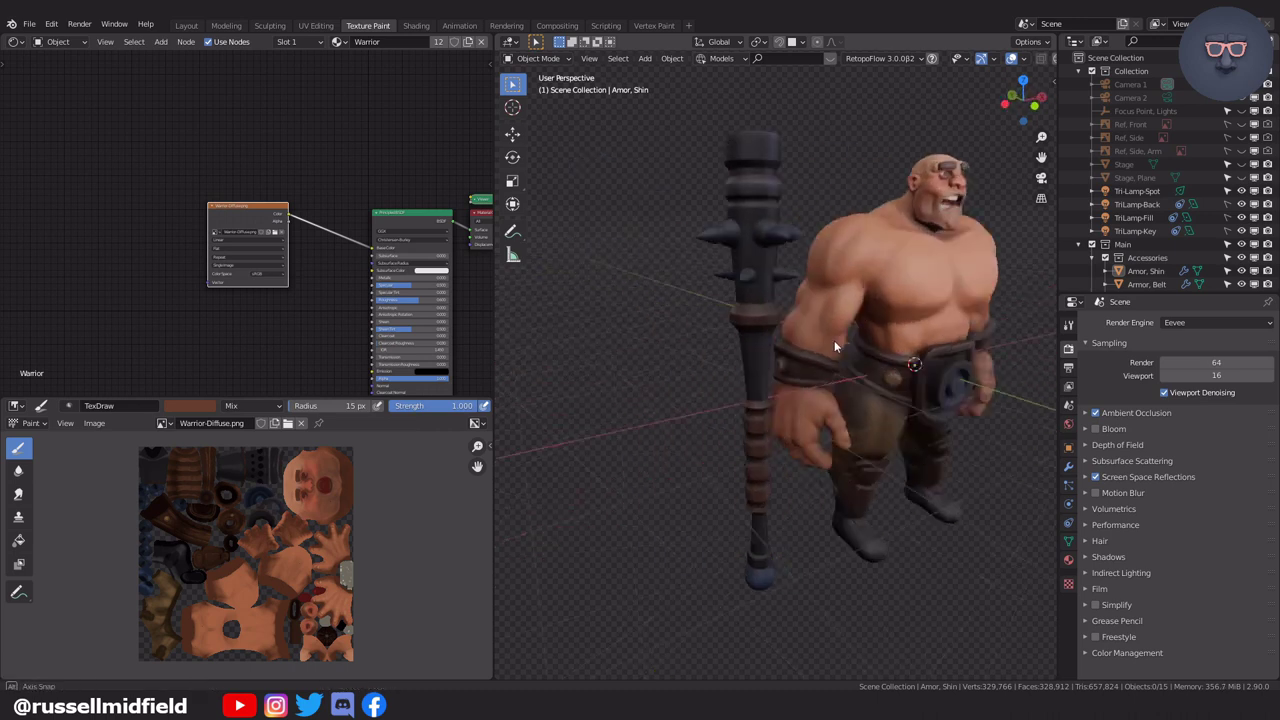
{"action": "middle_click_drag", "start_coordinate": [800, 335], "coordinate": [765, 338]}
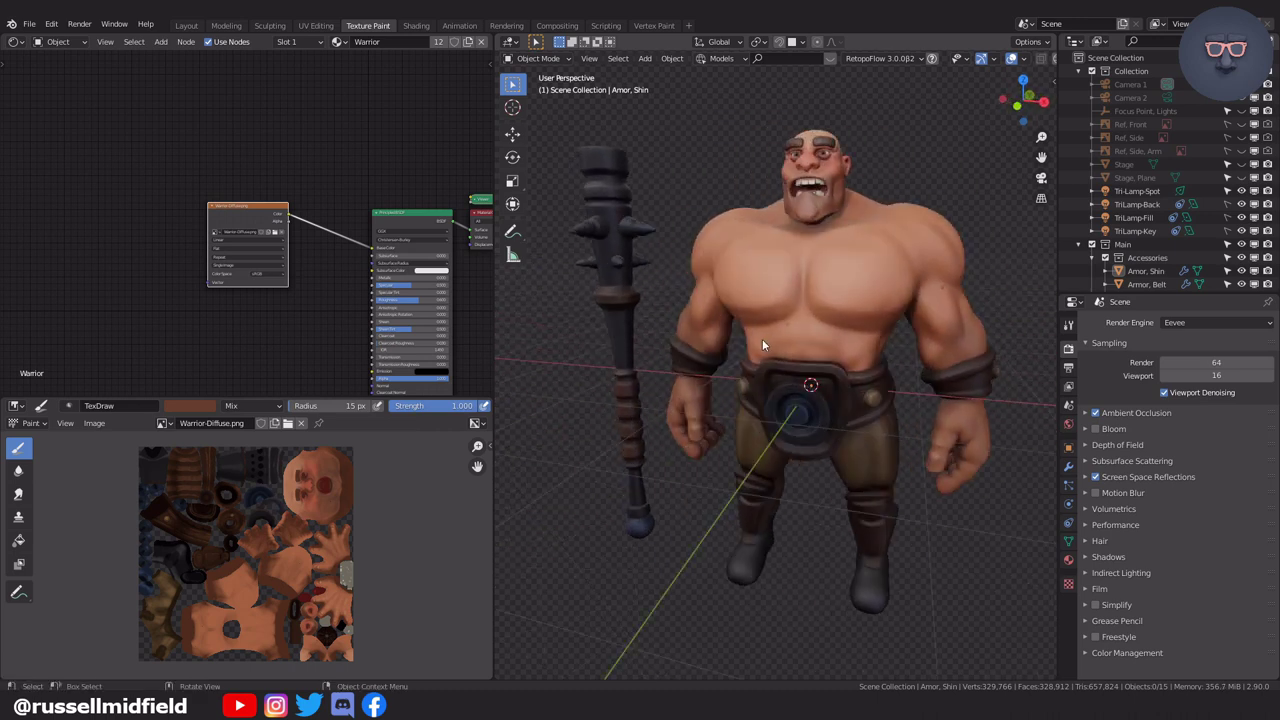
- Select the warrior's retopology body and add an unconnected Image Texture node above the Warrior-Diffuse.png node
{"action": "middle_click_drag", "start_coordinate": [788, 265], "coordinate": [801, 272]}
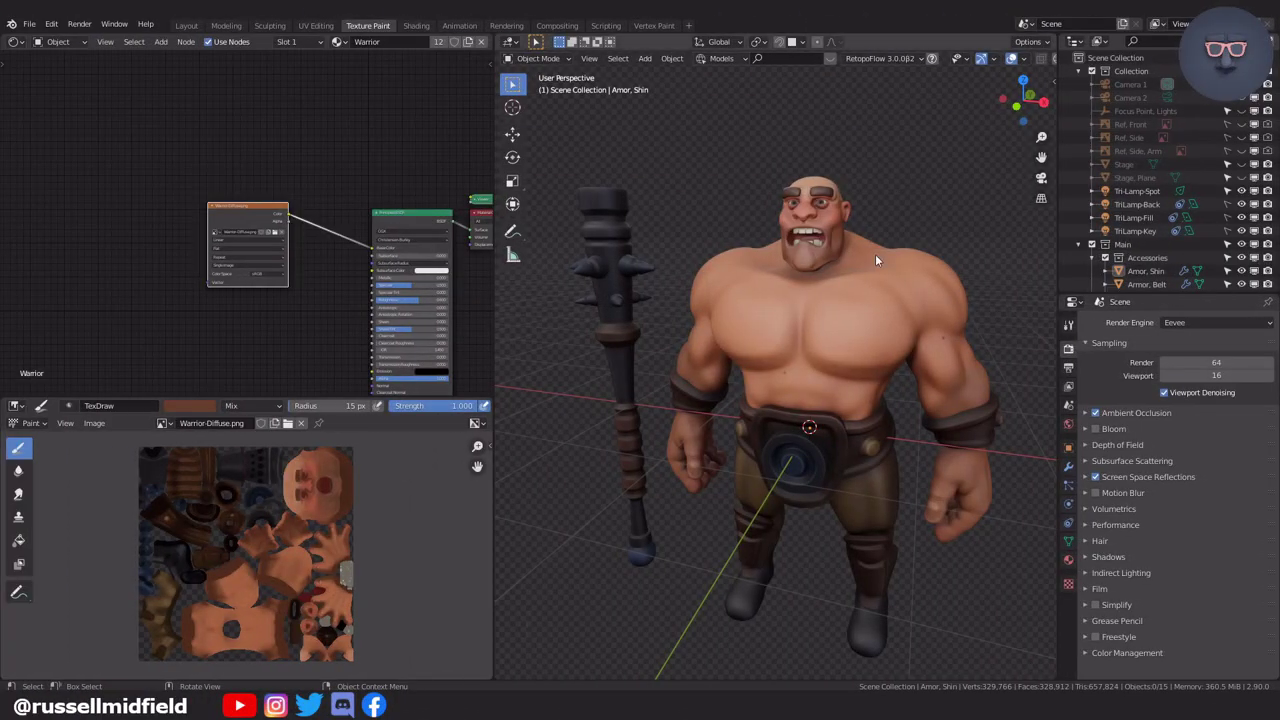
{"action": "left_click", "coordinate": [896, 291]}
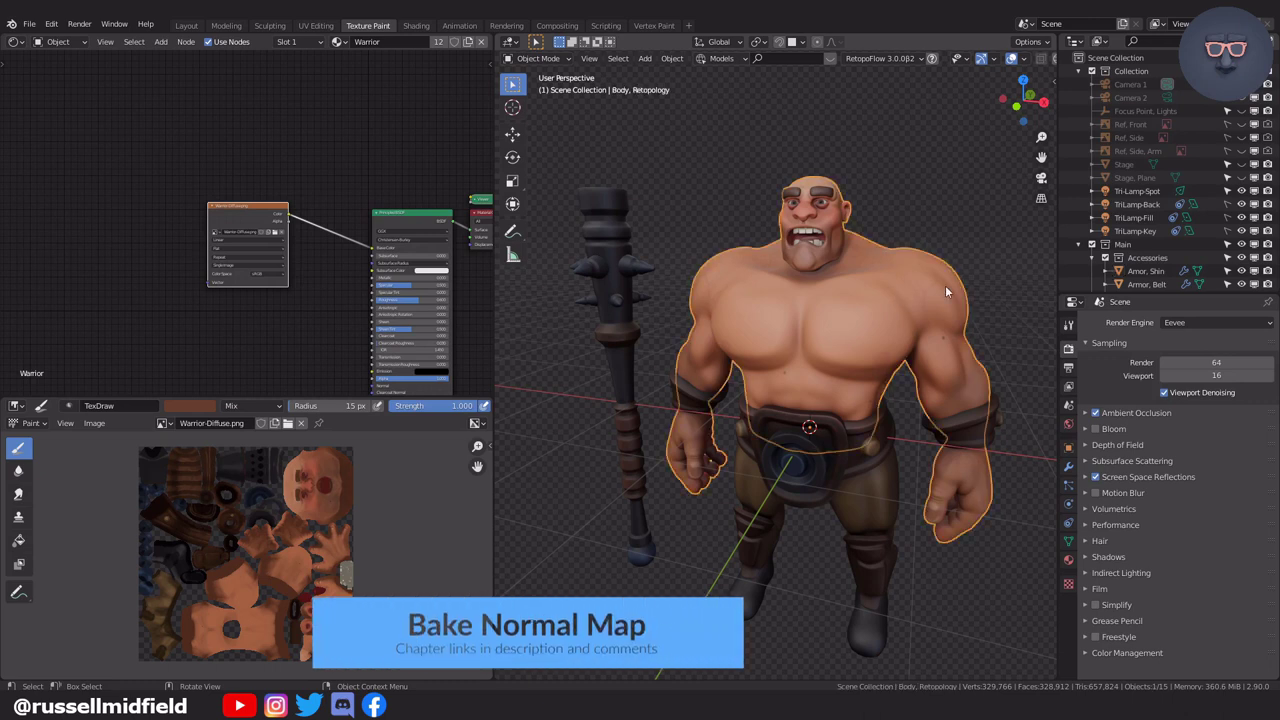
{"action": "middle_click_drag", "start_coordinate": [950, 283], "coordinate": [933, 273]}
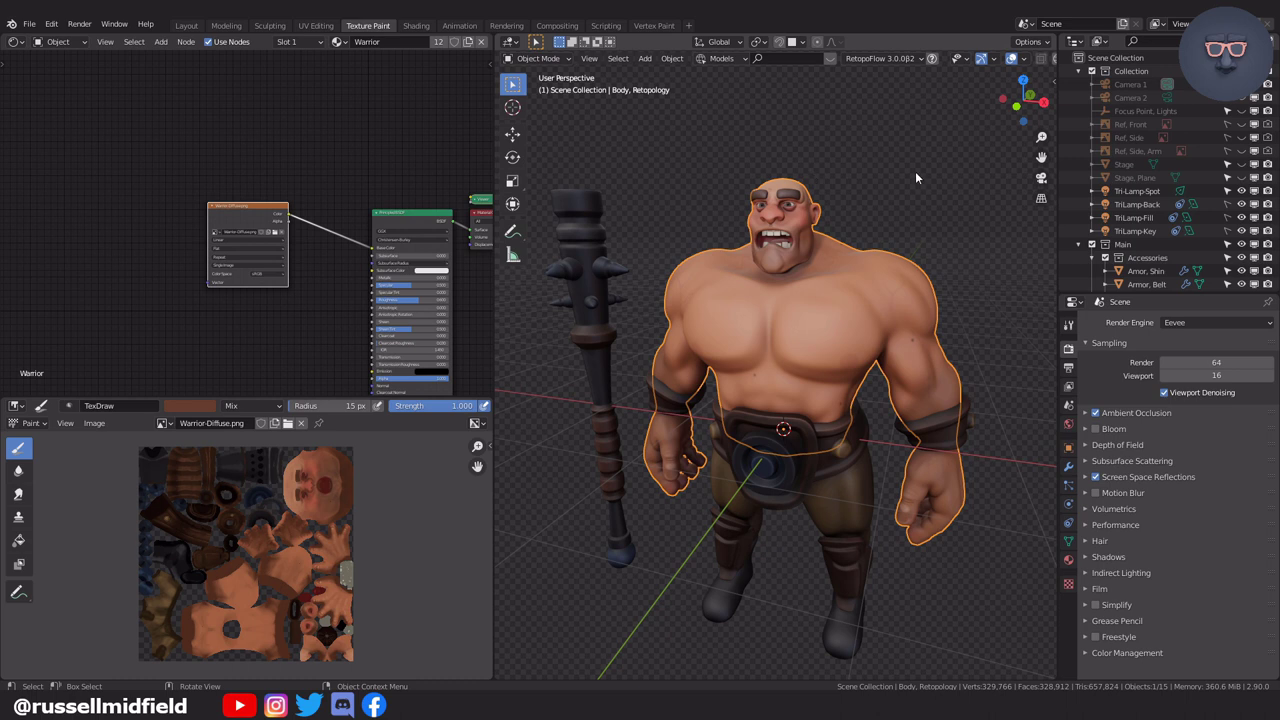
{"action": "middle_click_drag", "start_coordinate": [360, 137], "coordinate": [296, 226]}
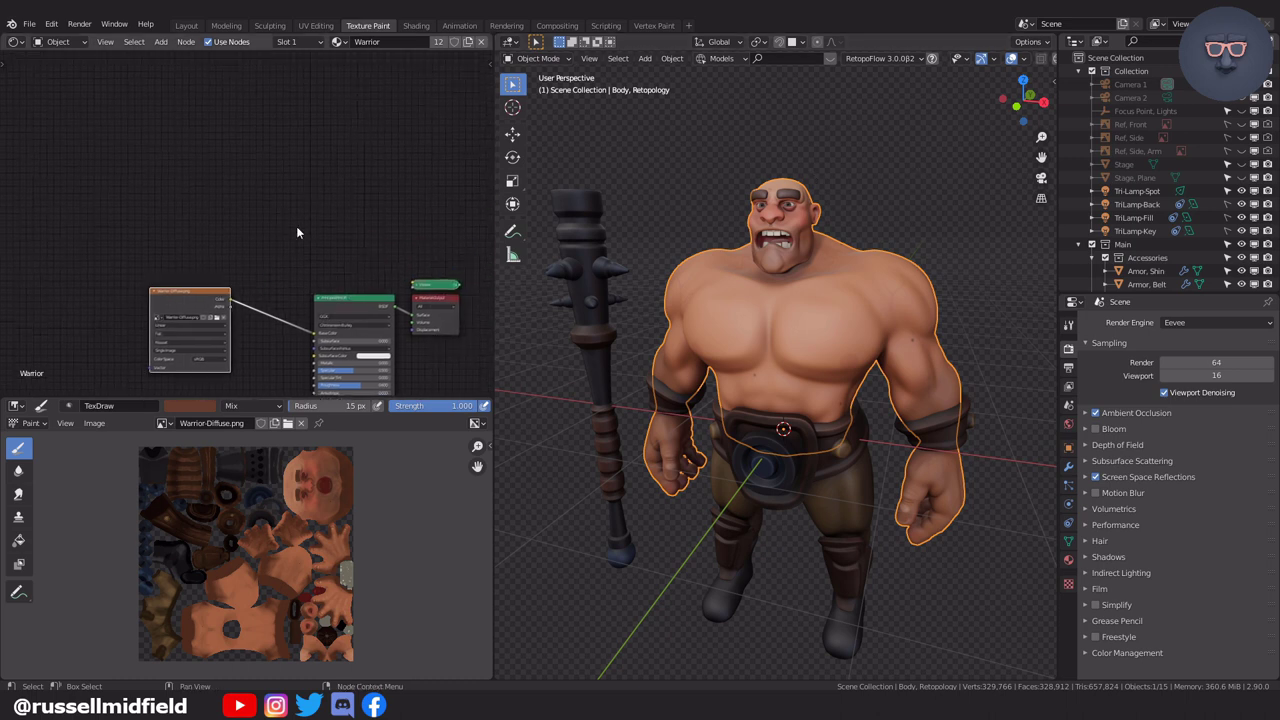
{"action": "key", "text": "shift+a"}
{"action": "mouse_move", "coordinate": [287, 213]}
{"action": "type", "text": "image"}
{"action": "key", "text": "Return"}
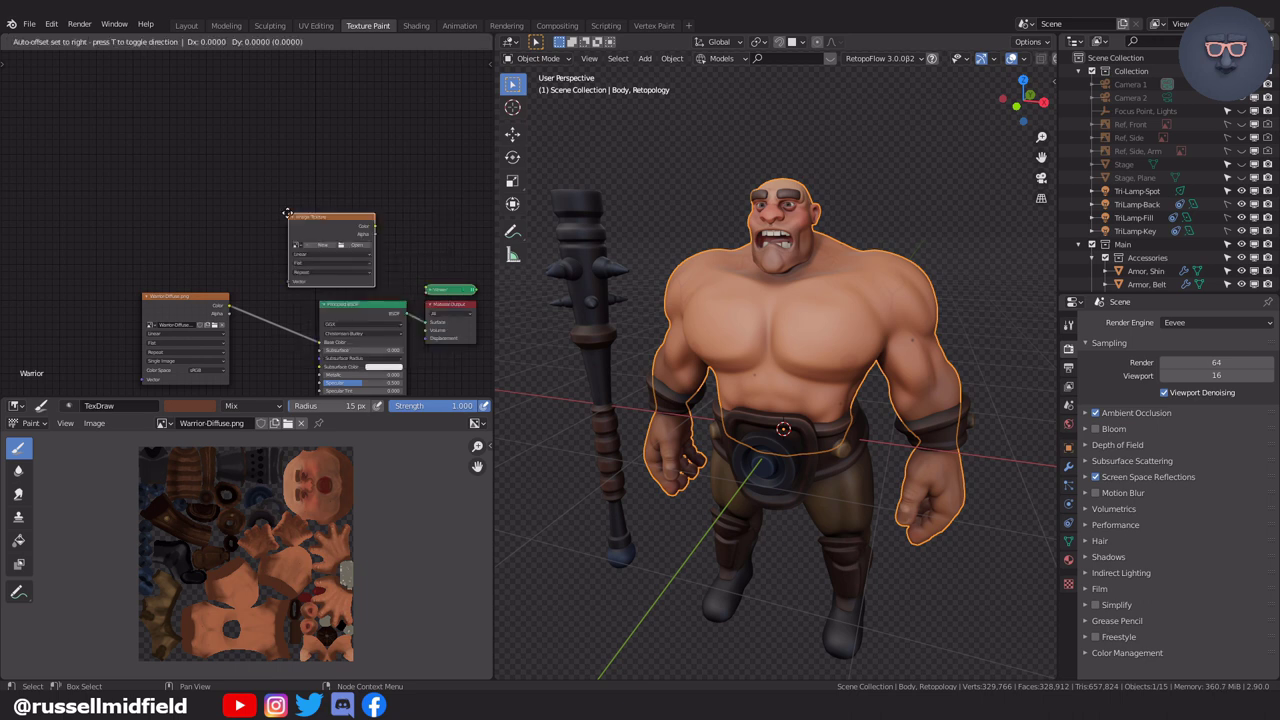
{"action": "left_click", "coordinate": [237, 153]}
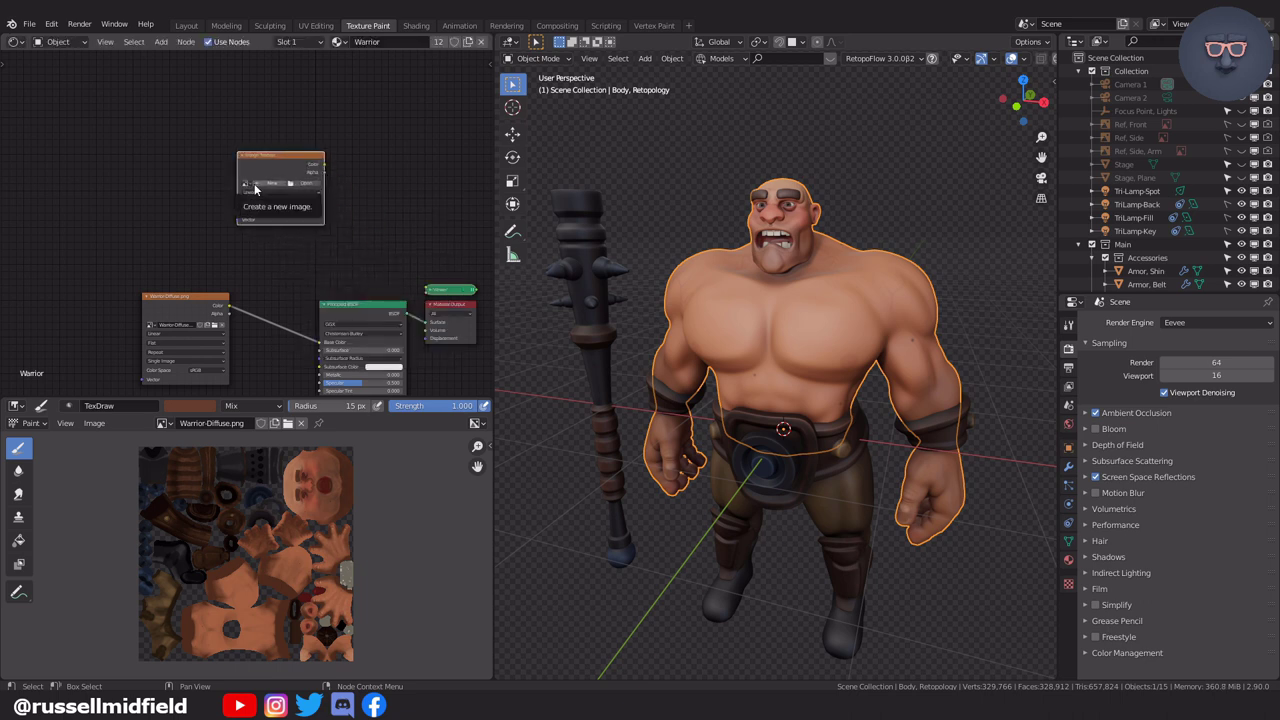
- Create a 2048 x 2048 px image named Warrior-Normal in the new node, without Alpha and with 32 bit Float, and reposition the node
{"action": "left_click", "coordinate": [255, 184]}
{"action": "left_click", "coordinate": [271, 208]}
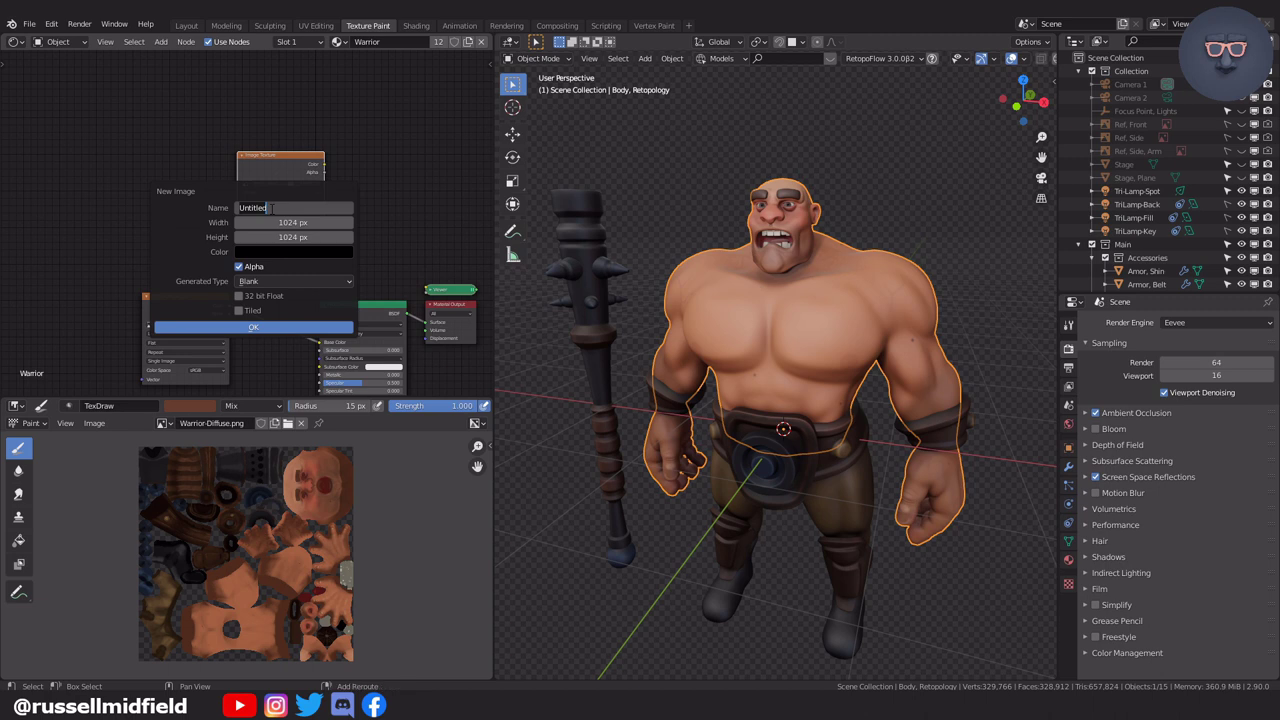
{"action": "type", "text": "Warrior-Normal"}
{"action": "key", "text": "Return"}
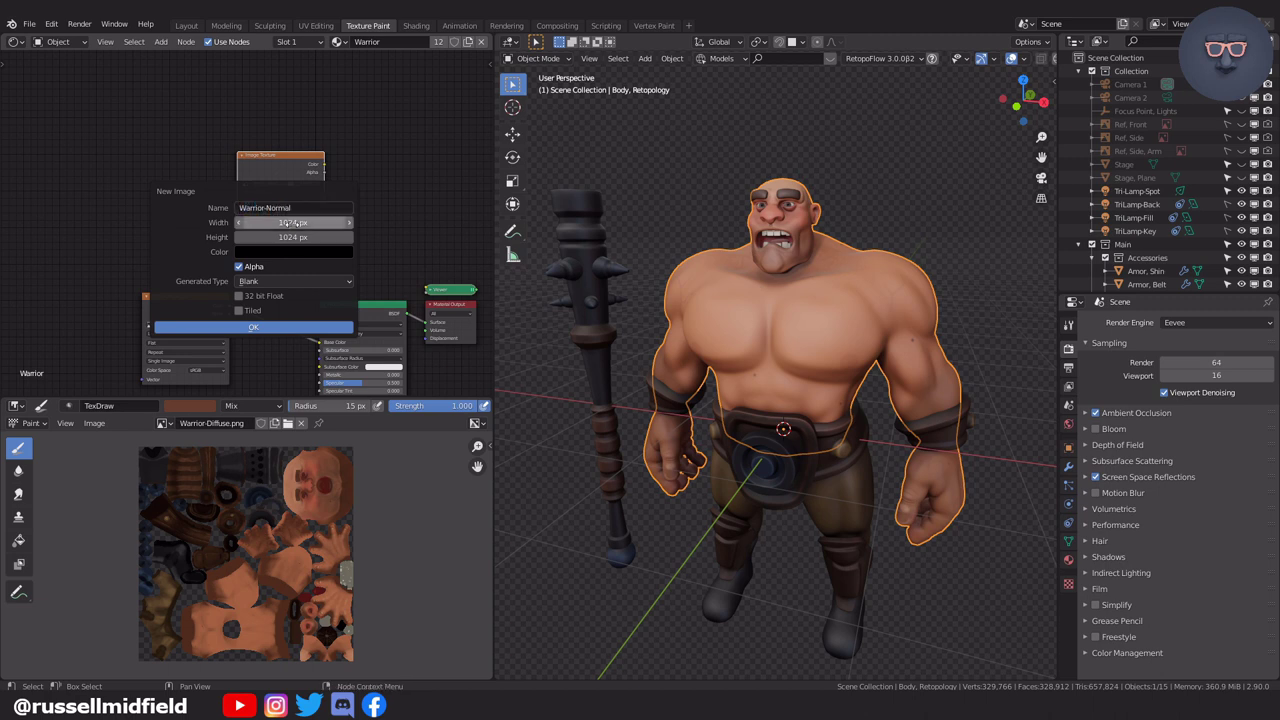
{"action": "left_click", "coordinate": [290, 222]}
{"action": "type", "text": "2048"}
{"action": "key", "text": "Return"}
{"action": "left_click", "coordinate": [291, 237]}
{"action": "type", "text": "2048"}
{"action": "key", "text": "Return"}
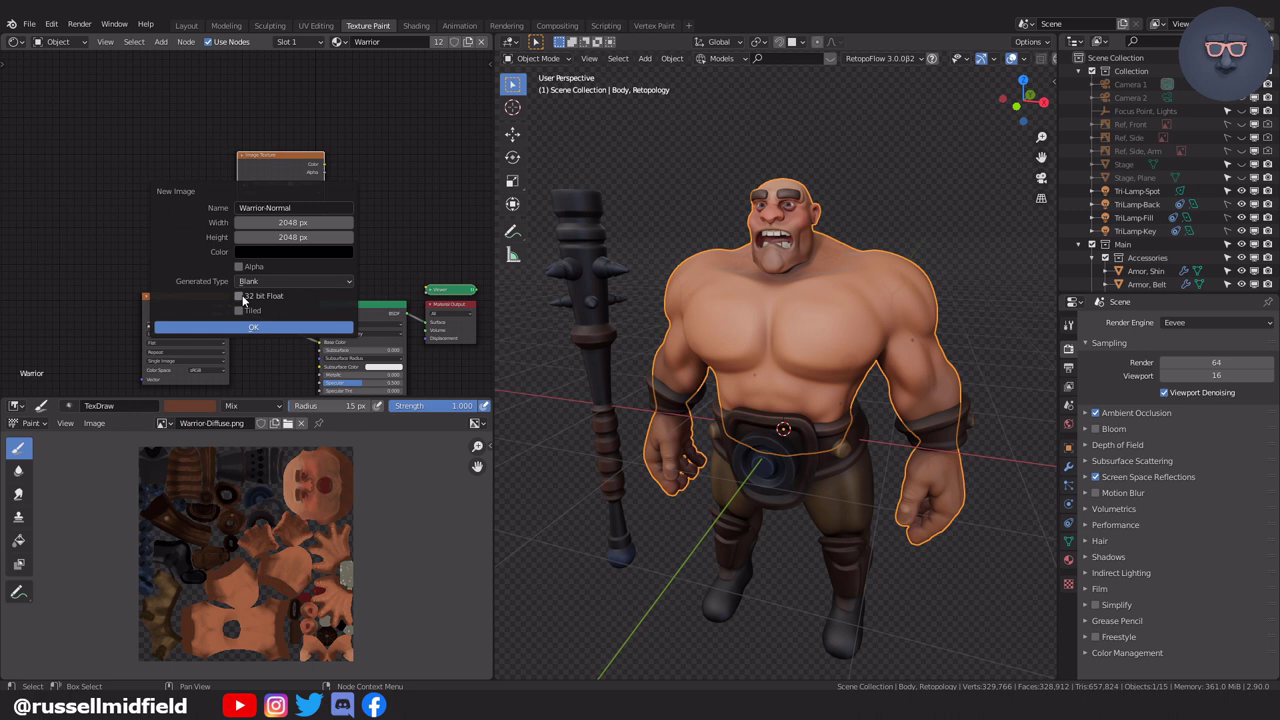
{"action": "left_click", "coordinate": [239, 298]}
{"action": "left_click", "coordinate": [283, 328]}
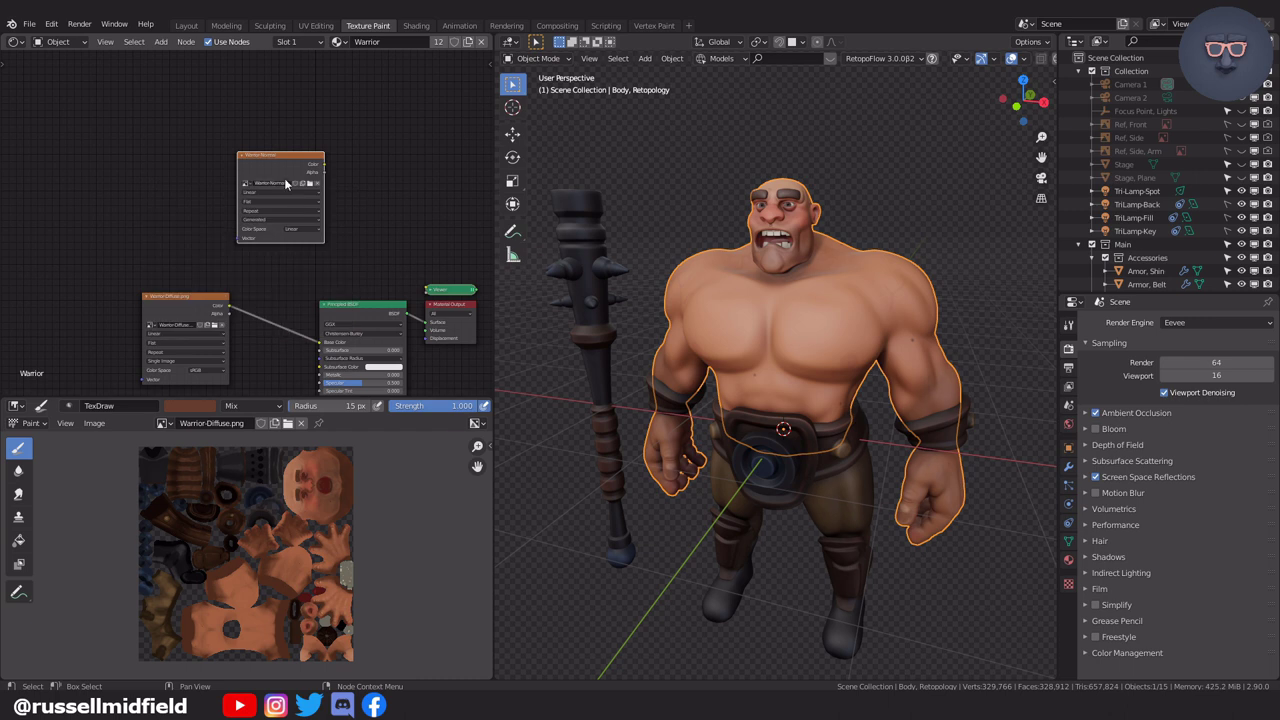
{"action": "left_click_drag", "start_coordinate": [288, 160], "coordinate": [268, 165]}
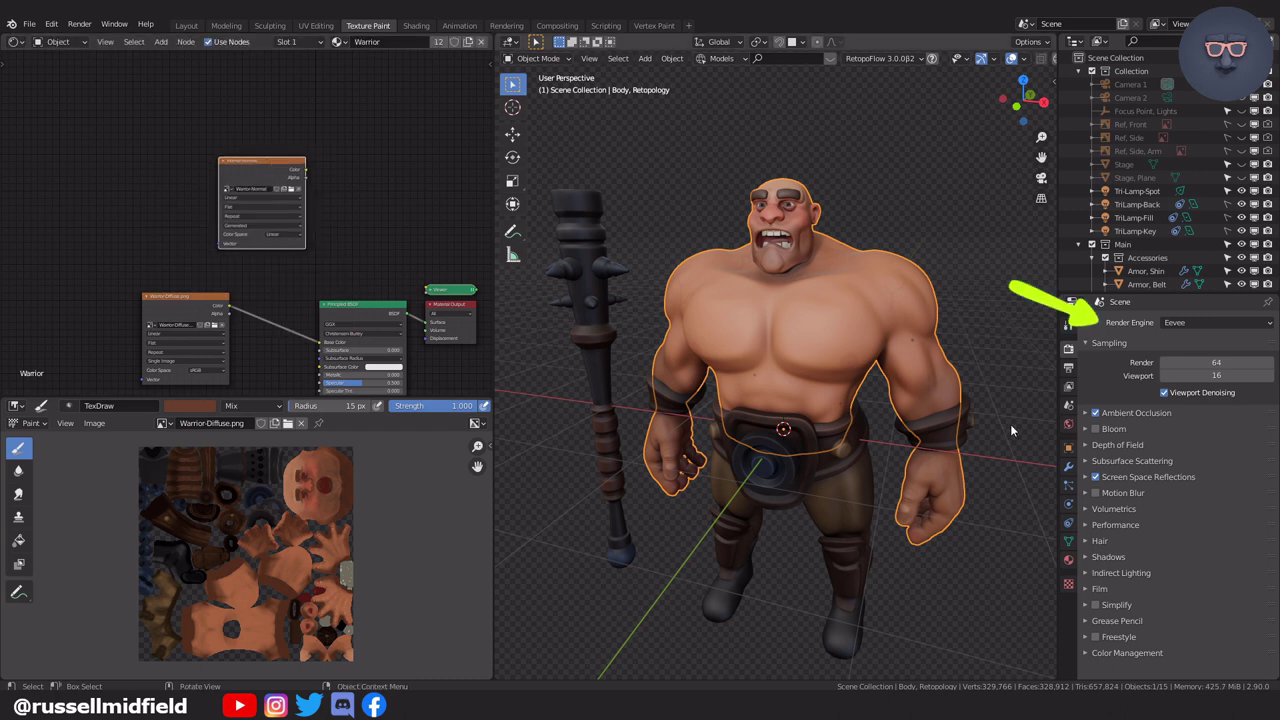
- Switch the render engine to Cycles and enable Bake from Multires for the normals bake
{"action": "left_click", "coordinate": [1176, 322]}
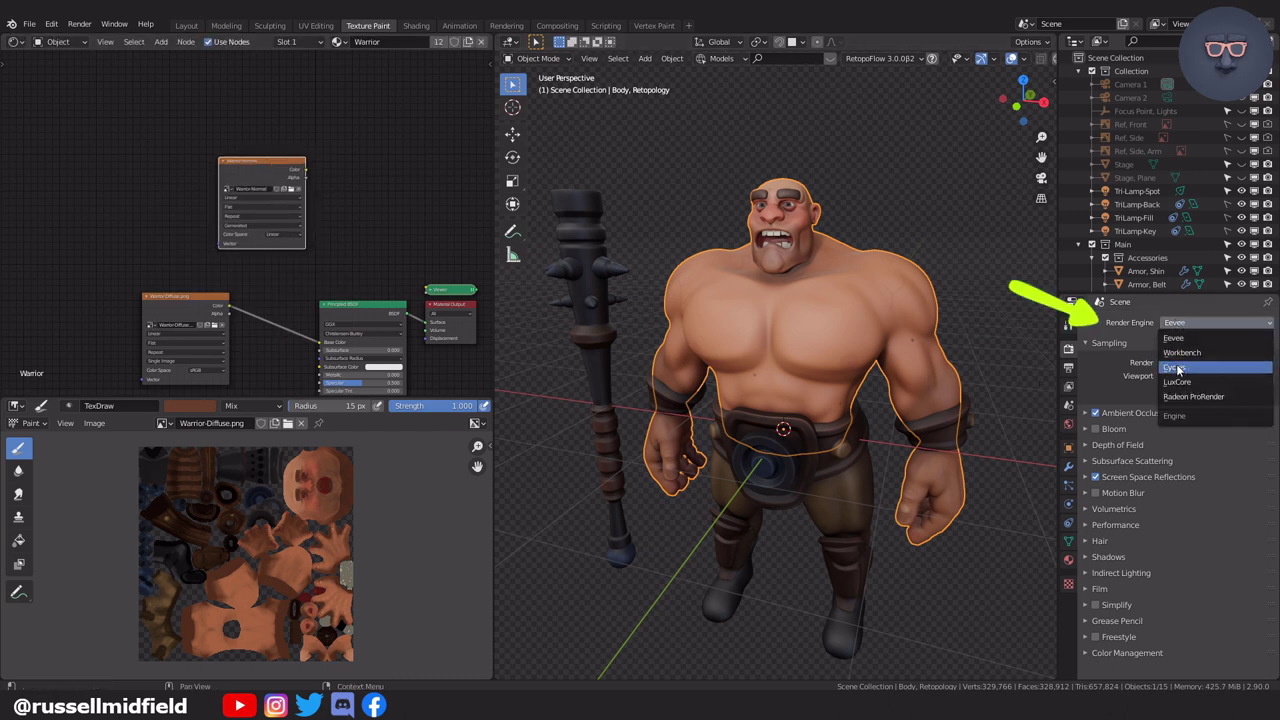
{"action": "left_click", "coordinate": [1176, 367]}
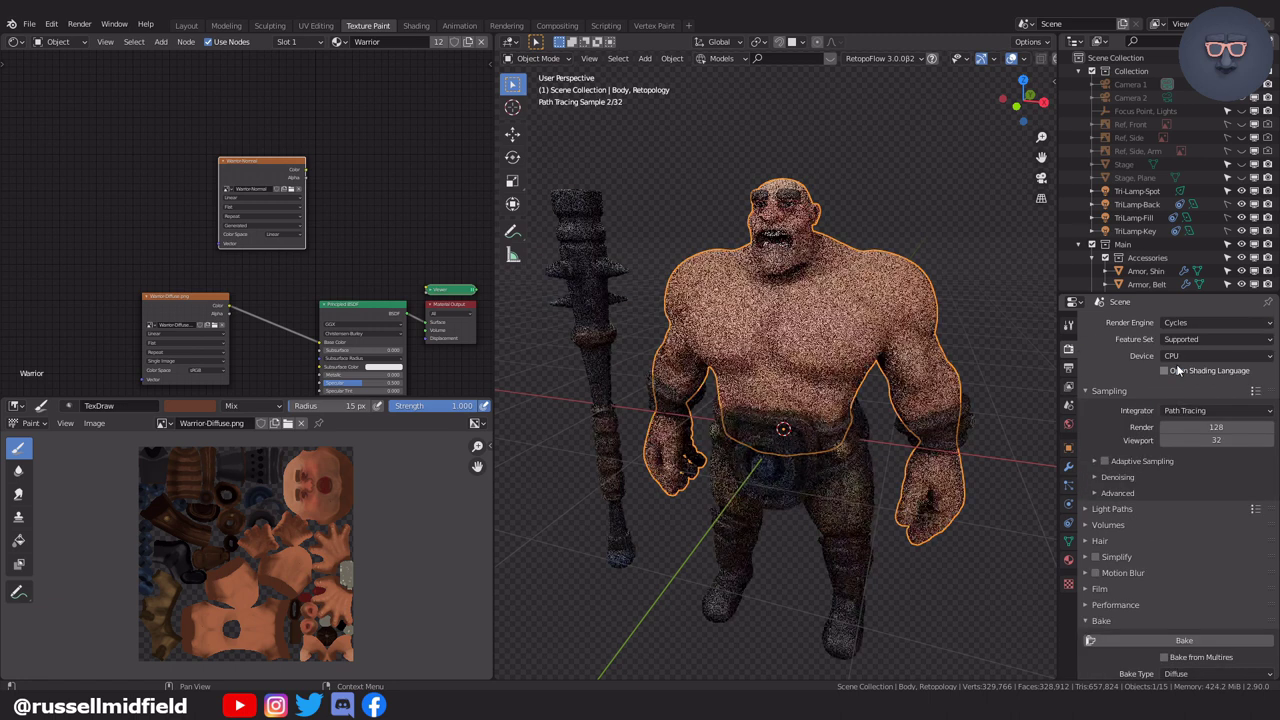
{"action": "scroll", "coordinate": [1176, 516], "scroll_direction": "down", "scroll_amount": 5}
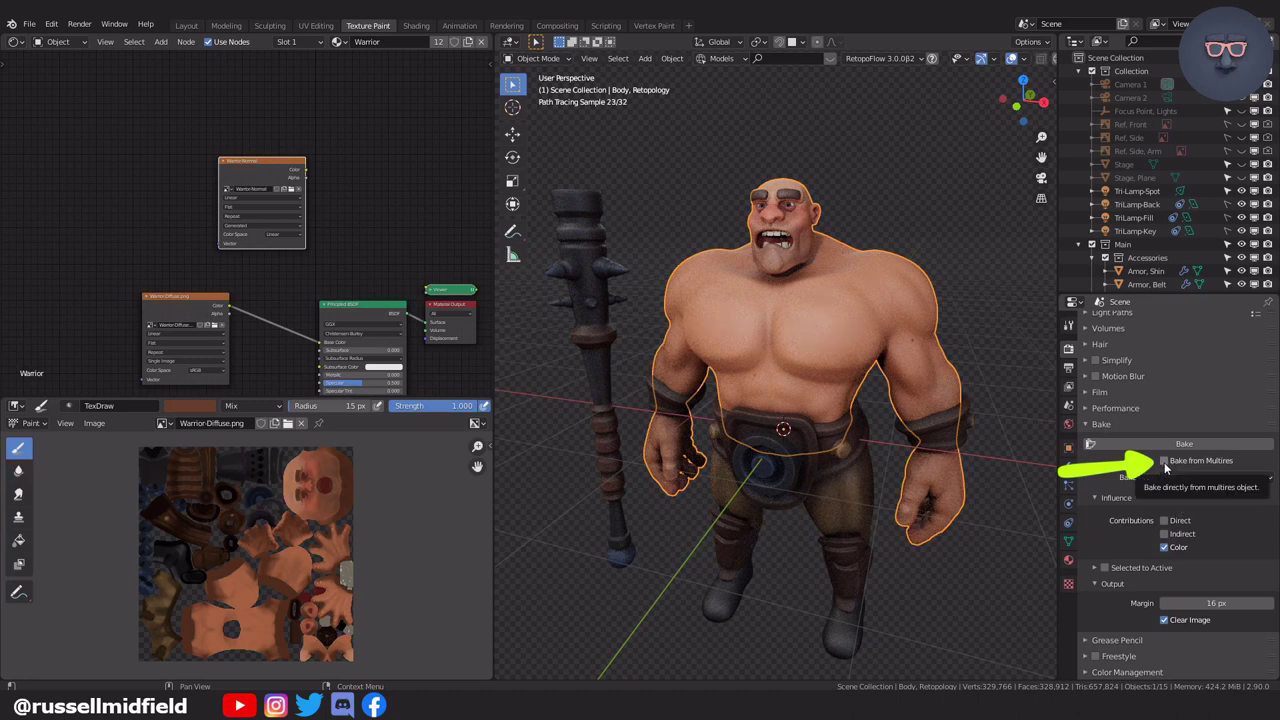
{"action": "left_click", "coordinate": [1164, 462]}
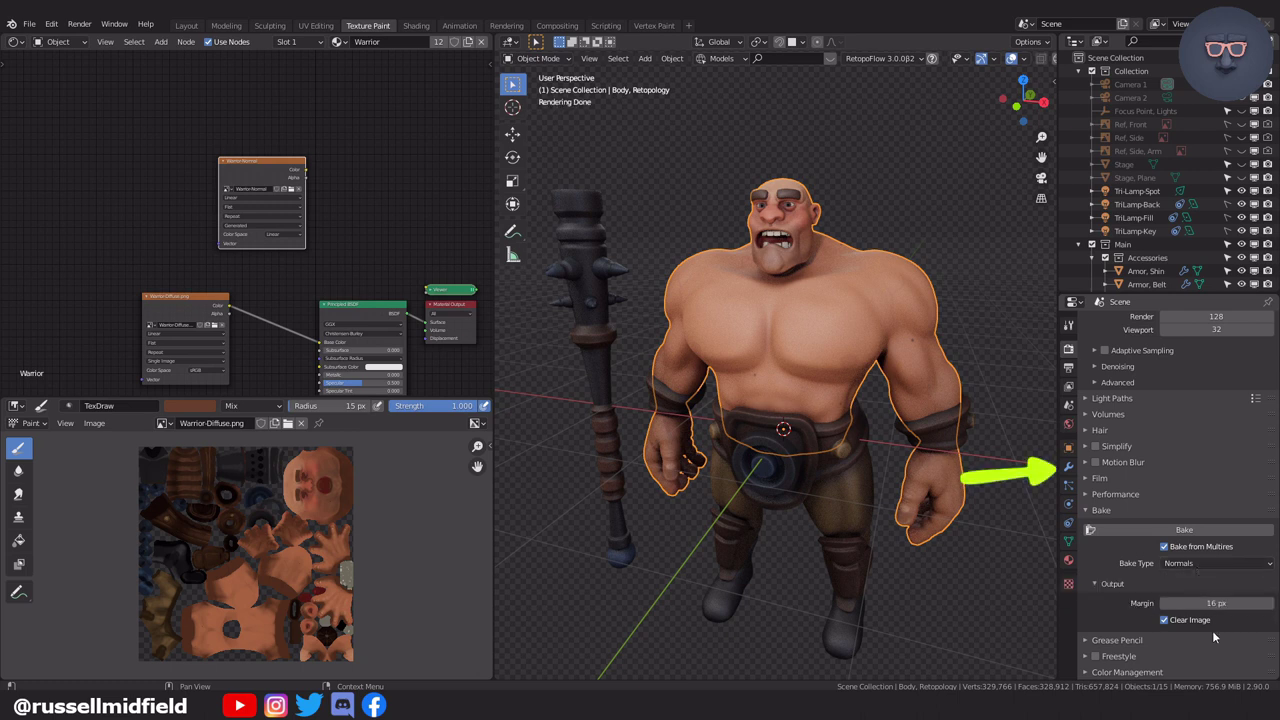
- Set the body's Multires viewport level to 0
{"action": "left_click", "coordinate": [1069, 468]}
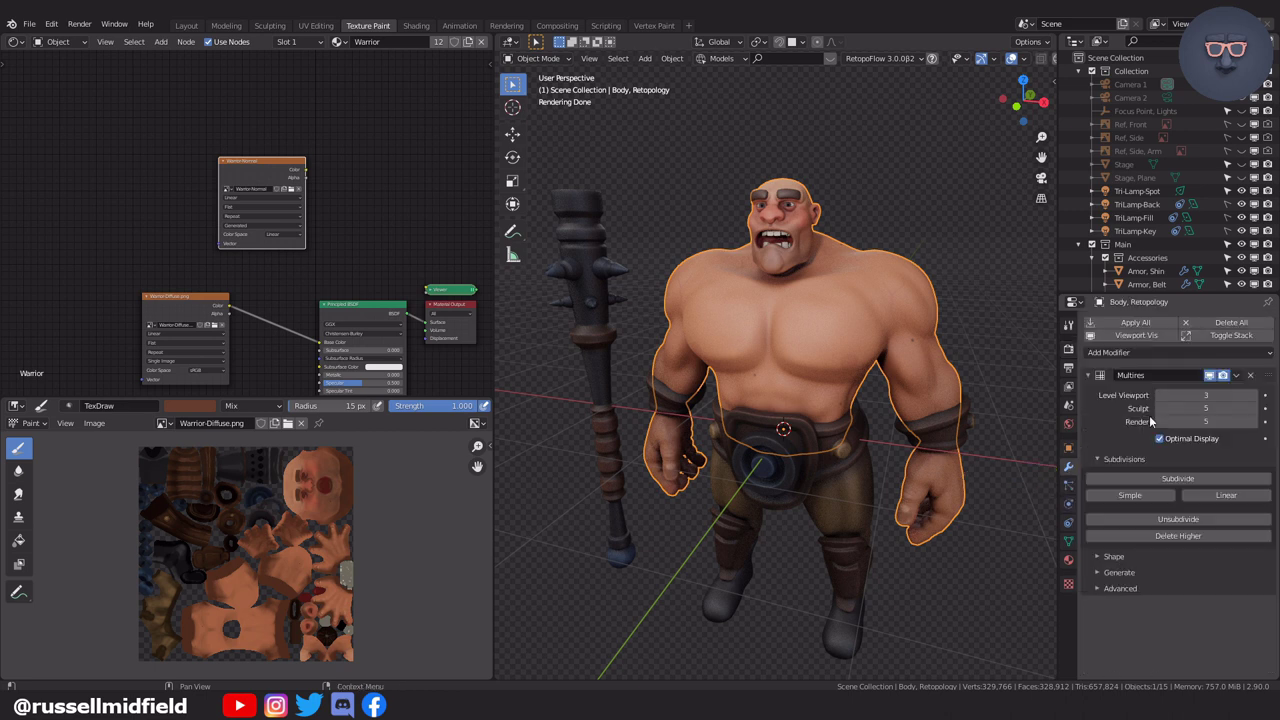
{"action": "left_click", "coordinate": [1194, 395]}
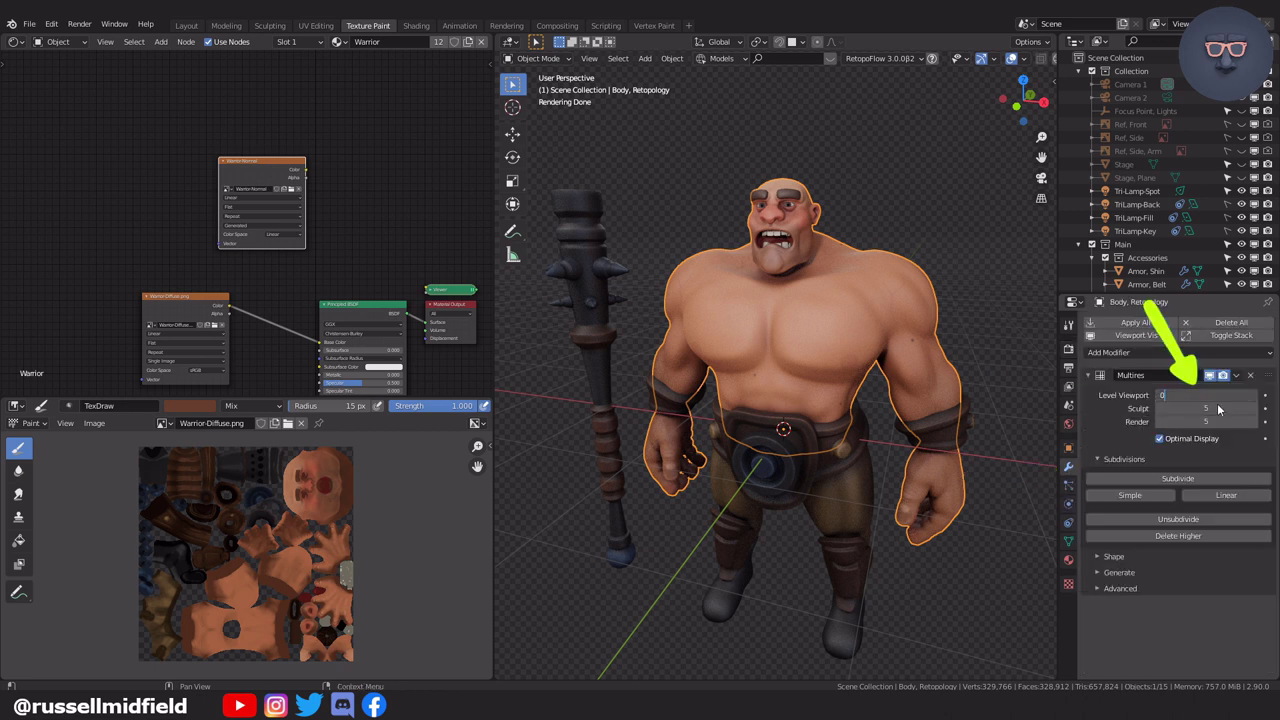
{"action": "type", "text": "0"}
{"action": "key", "text": "Return"}
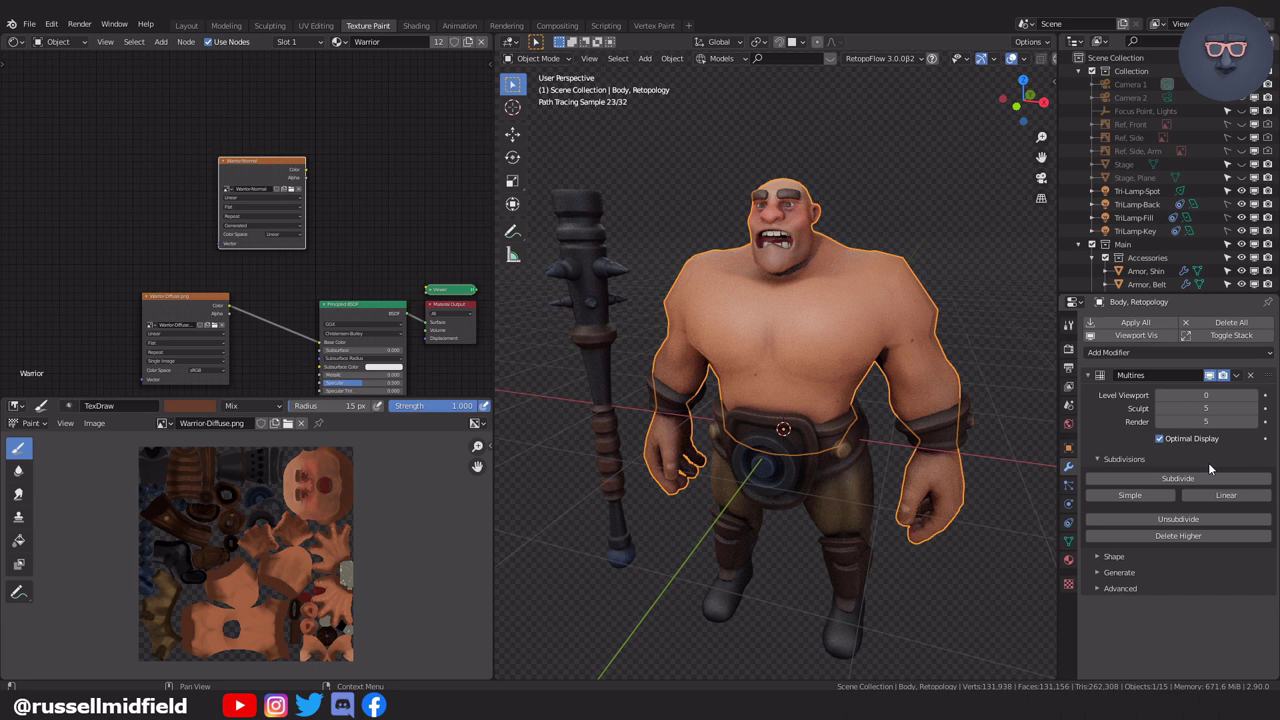
- Bake the body's normals from Multires and show the Warrior-Normal image in the image editor
{"action": "left_click", "coordinate": [1068, 348]}
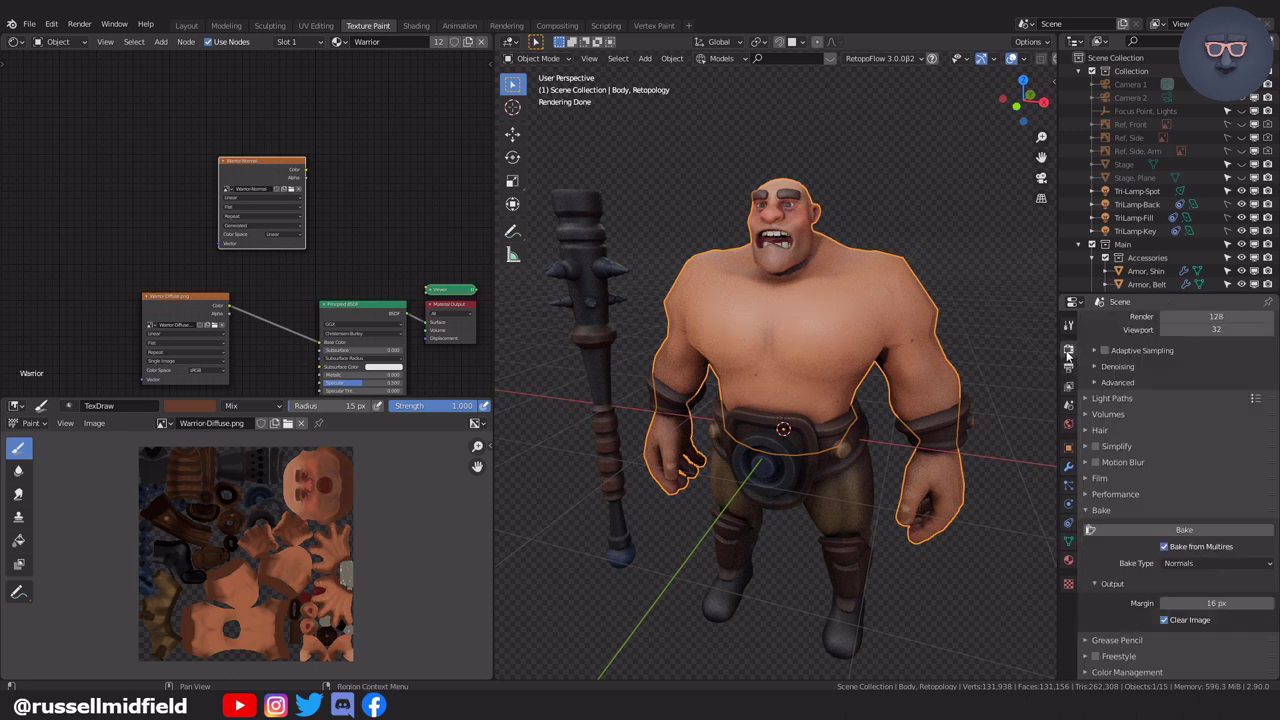
{"action": "left_click", "coordinate": [1211, 532]}
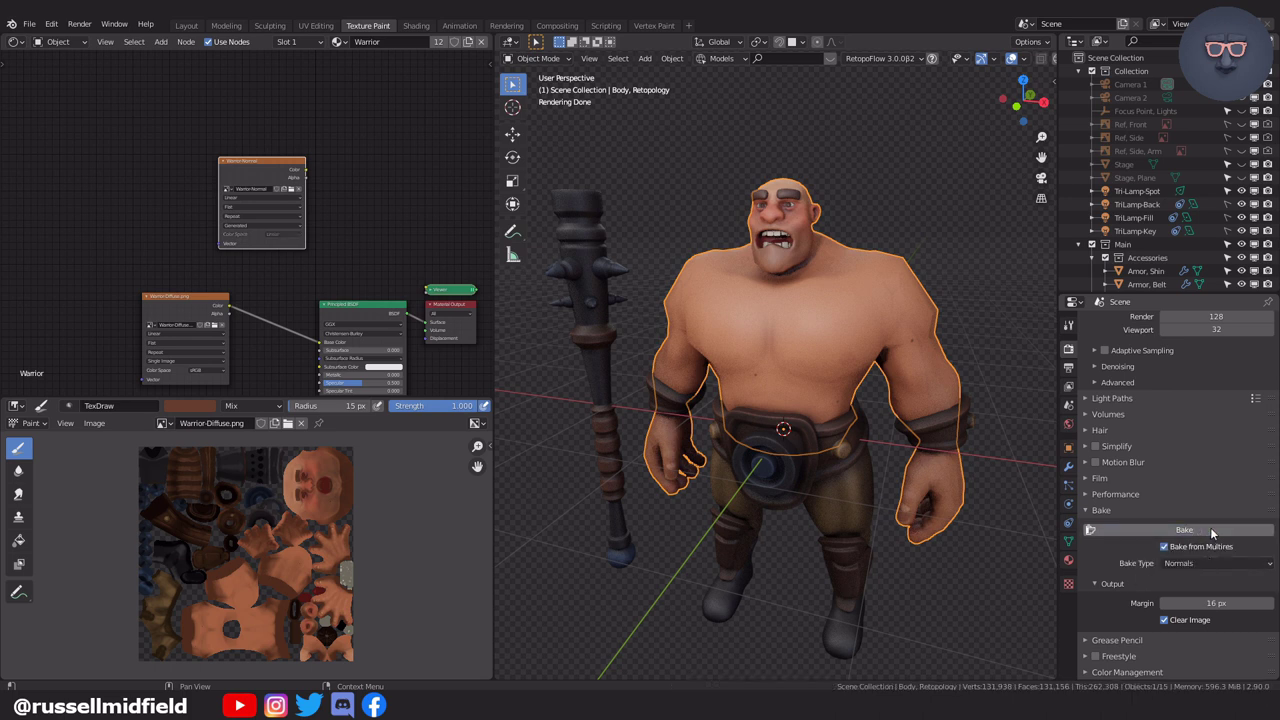
{"action": "left_click", "coordinate": [164, 423]}
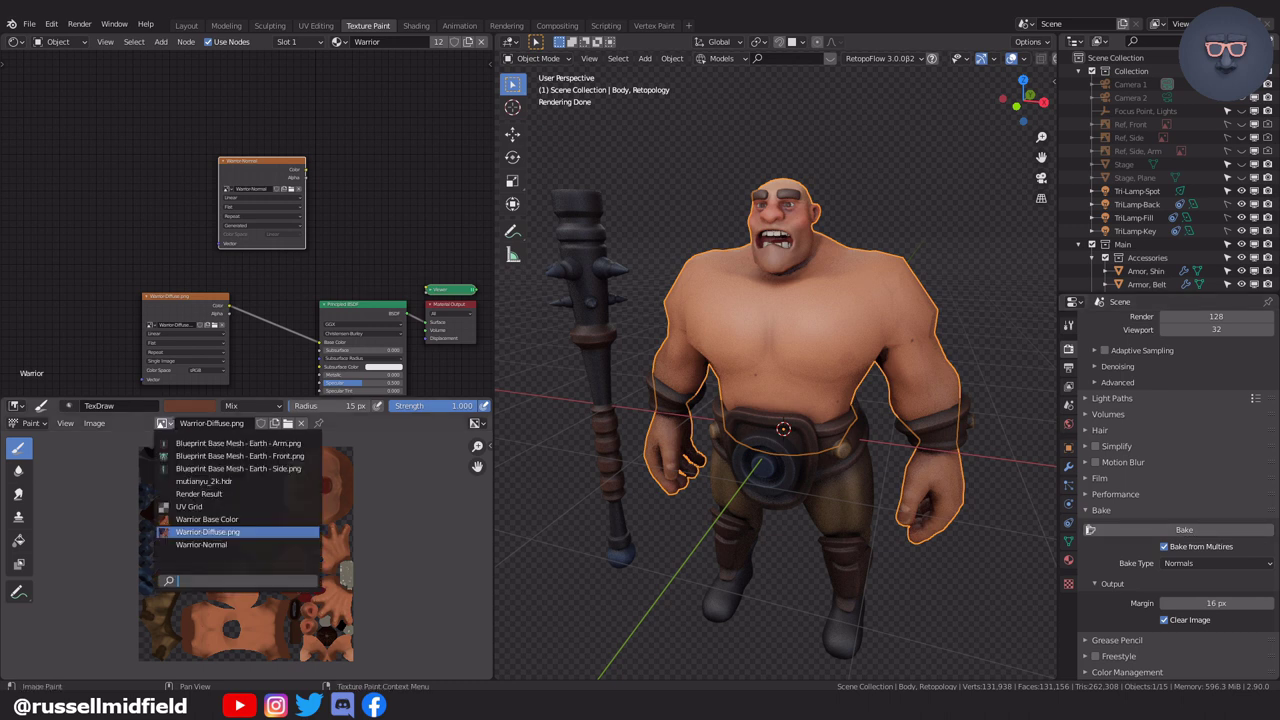
{"action": "left_click", "coordinate": [242, 545]}
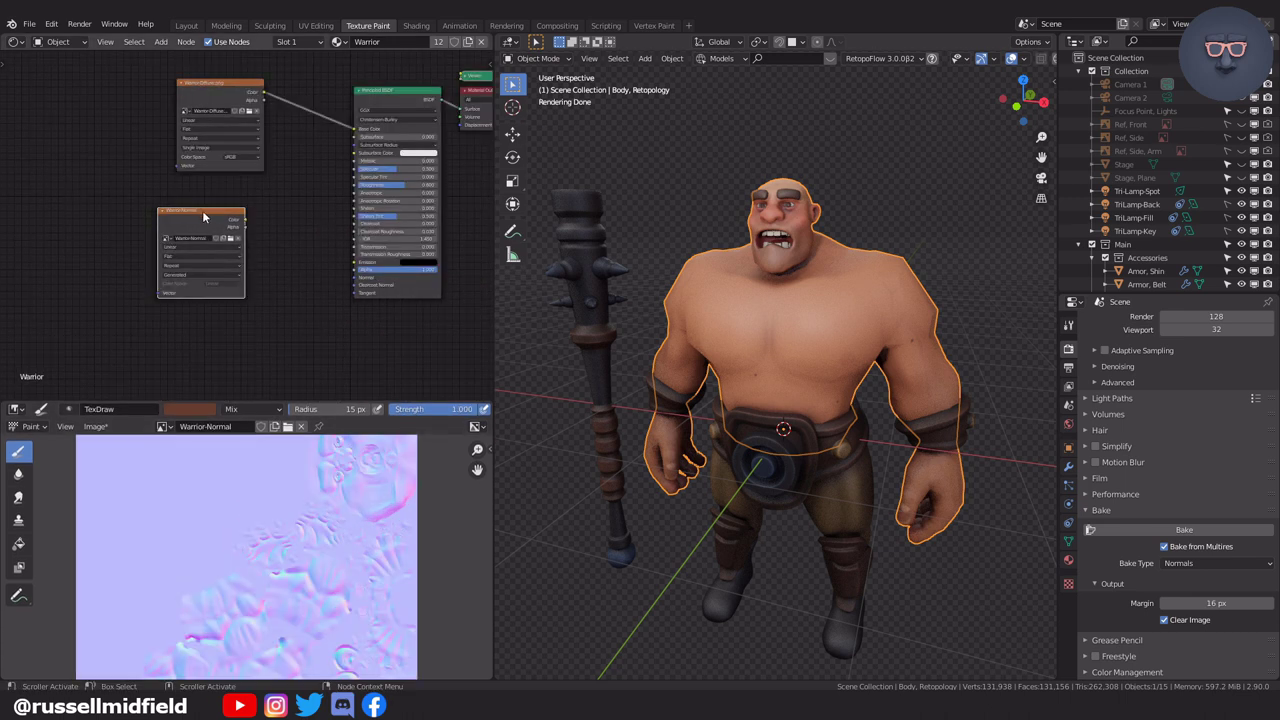
- Add a Normal Map node and connect the Warrior-Normal Color through it to the Principled BSDF's Normal input
{"action": "left_click_drag", "start_coordinate": [203, 216], "coordinate": [131, 243]}
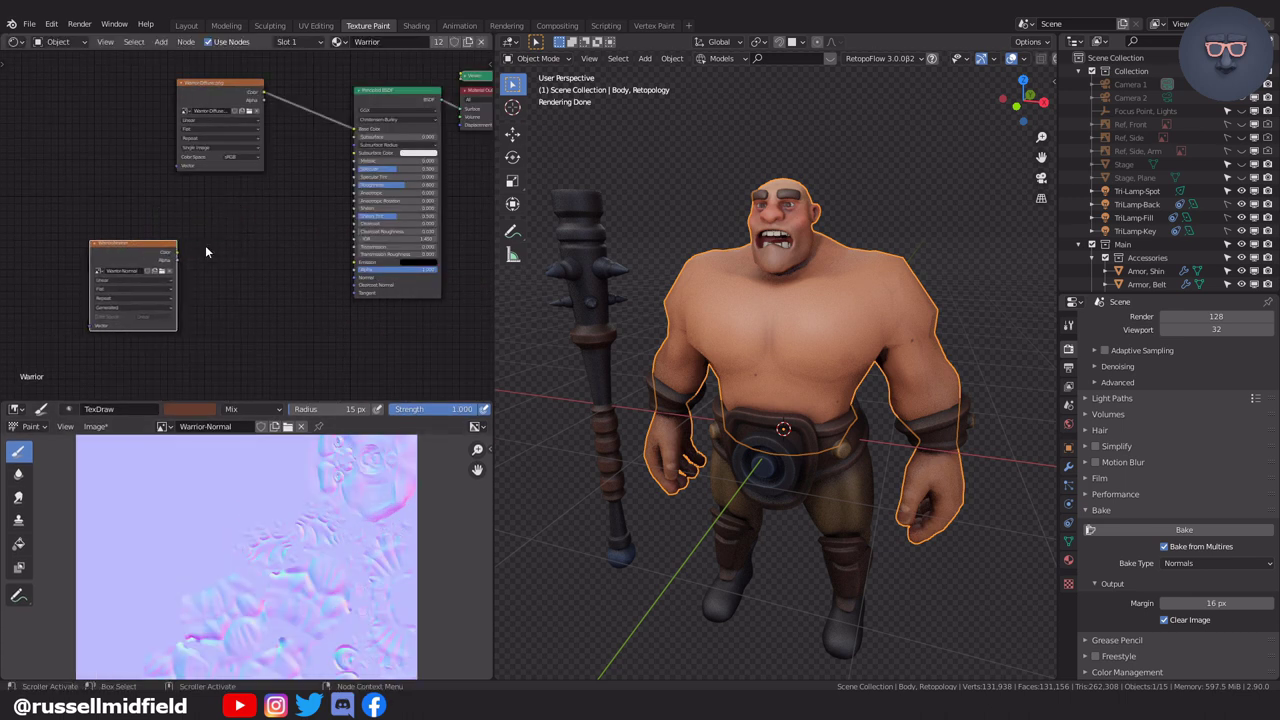
{"action": "key", "text": "shift+a"}
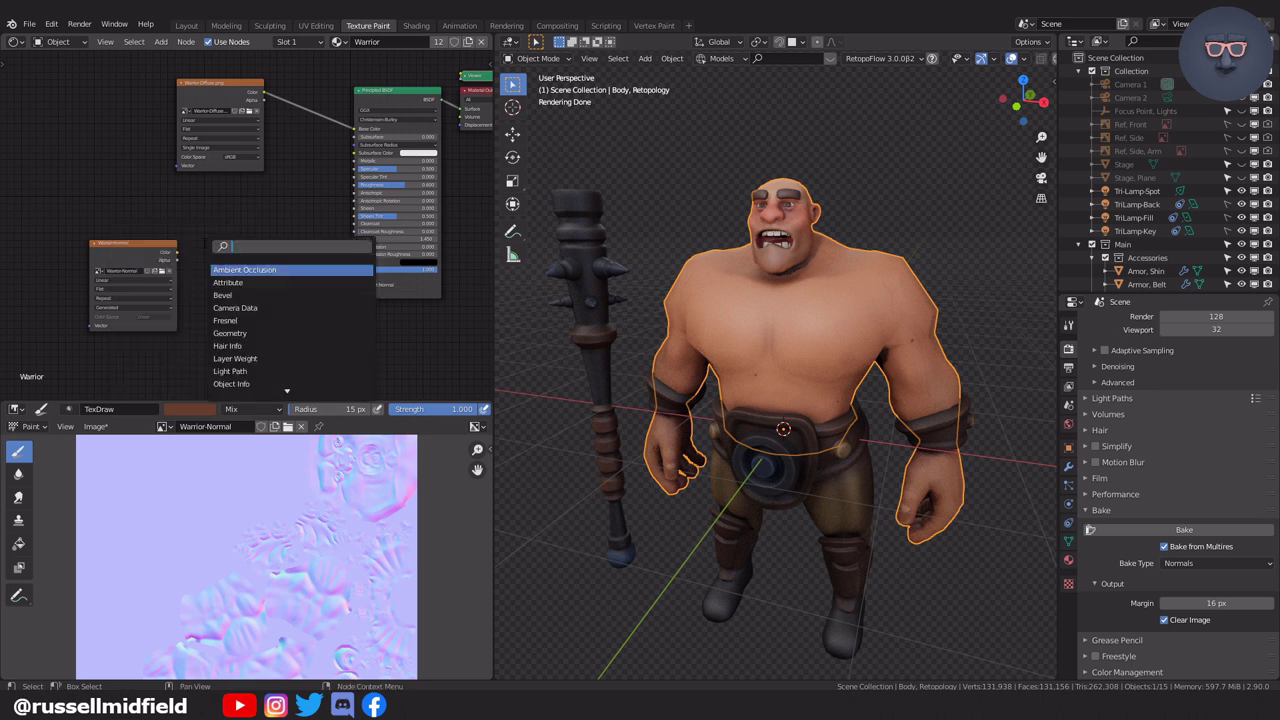
{"action": "type", "text": "normal"}
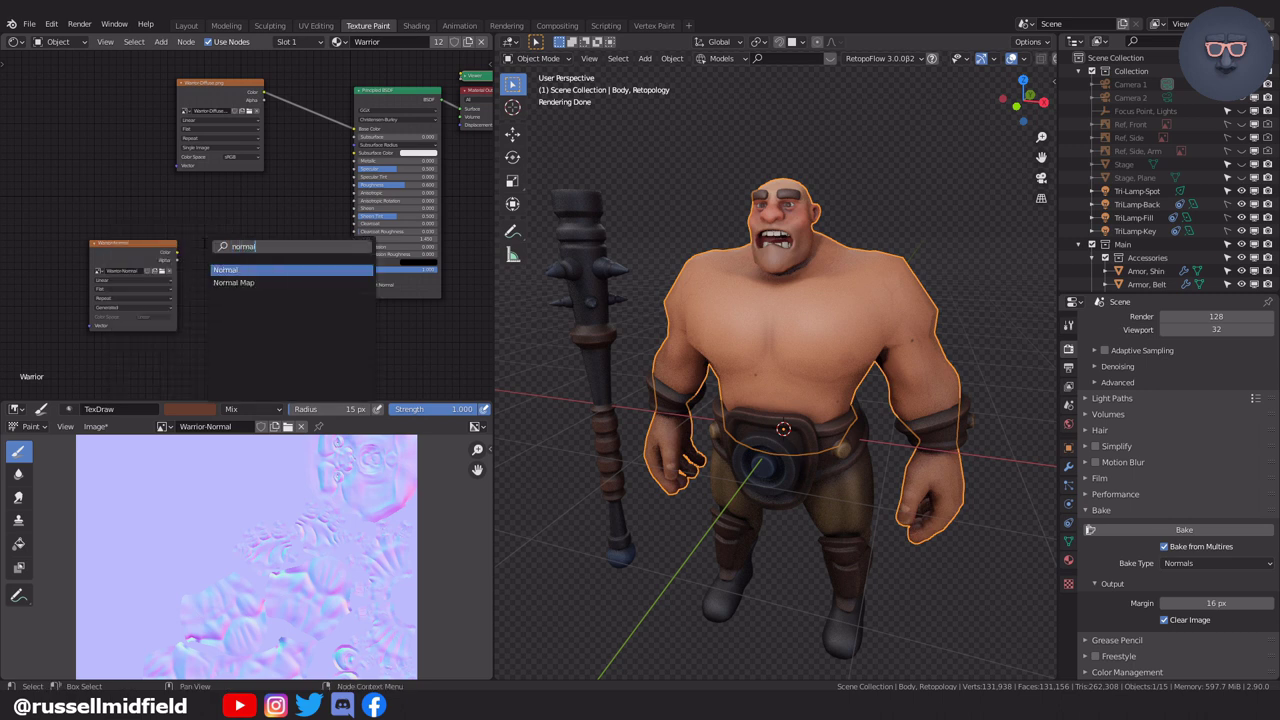
{"action": "key", "text": "Down"}
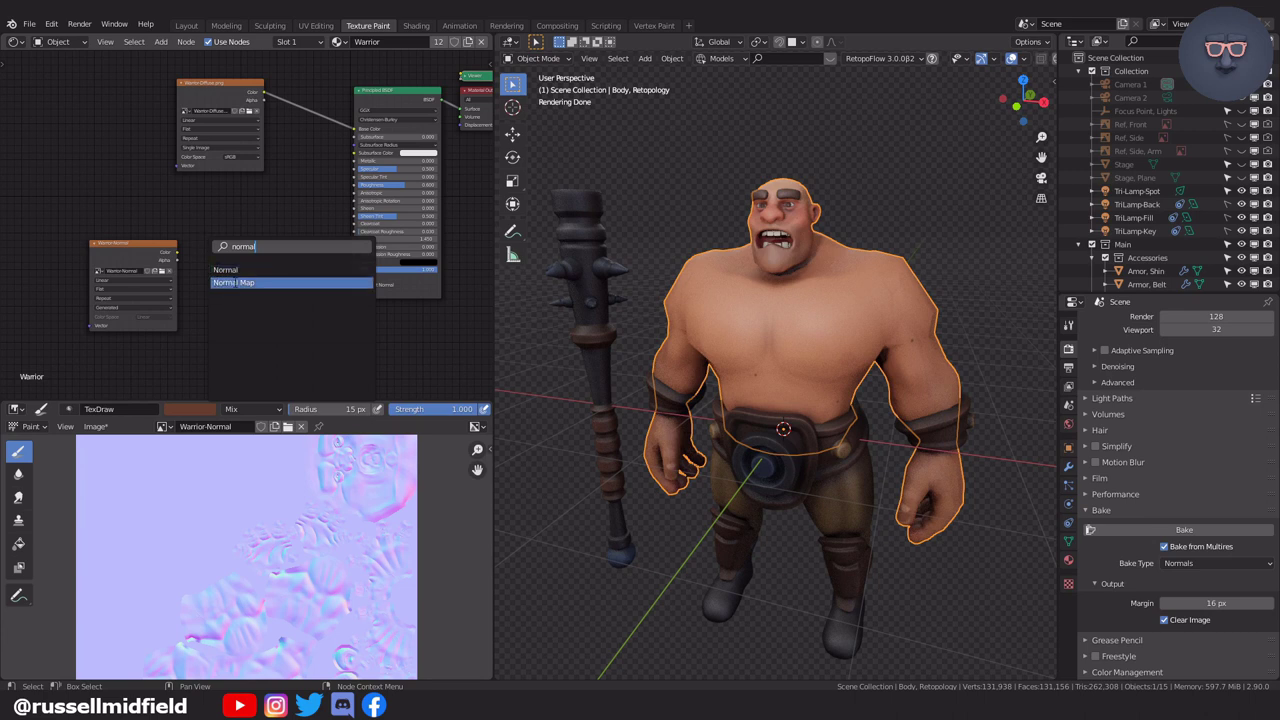
{"action": "left_click", "coordinate": [277, 284]}
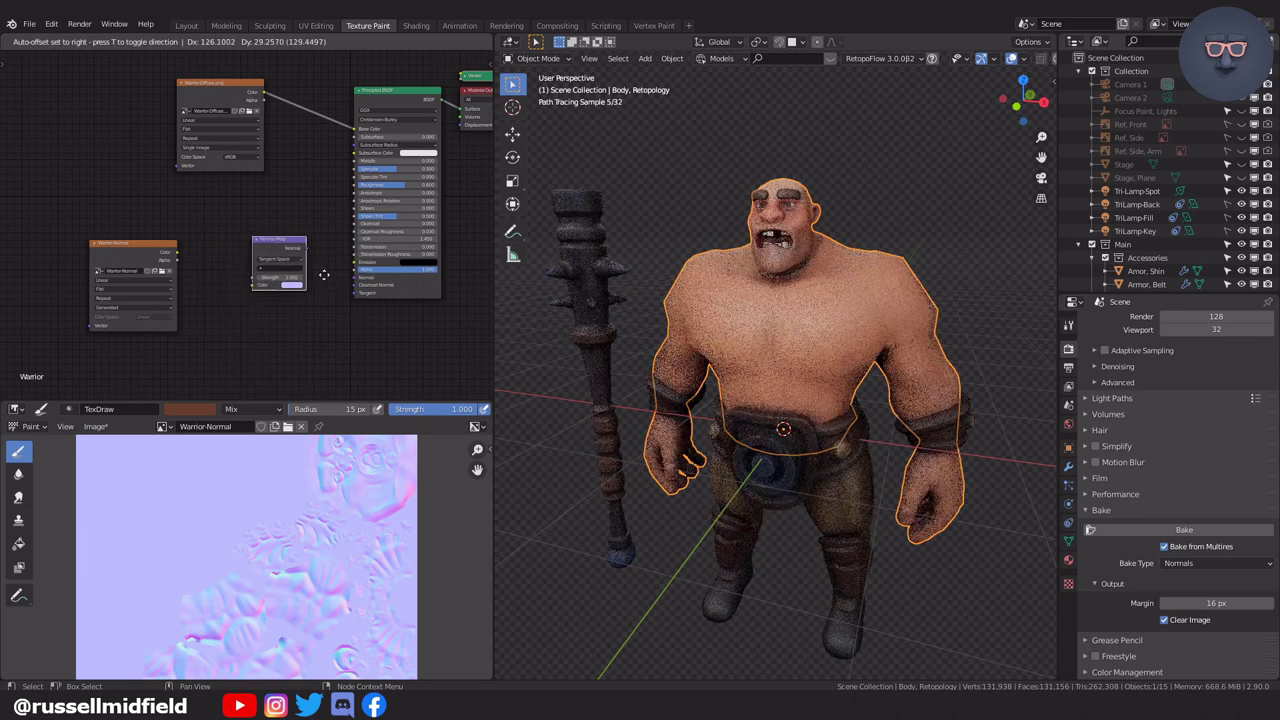
{"action": "left_click", "coordinate": [304, 280]}
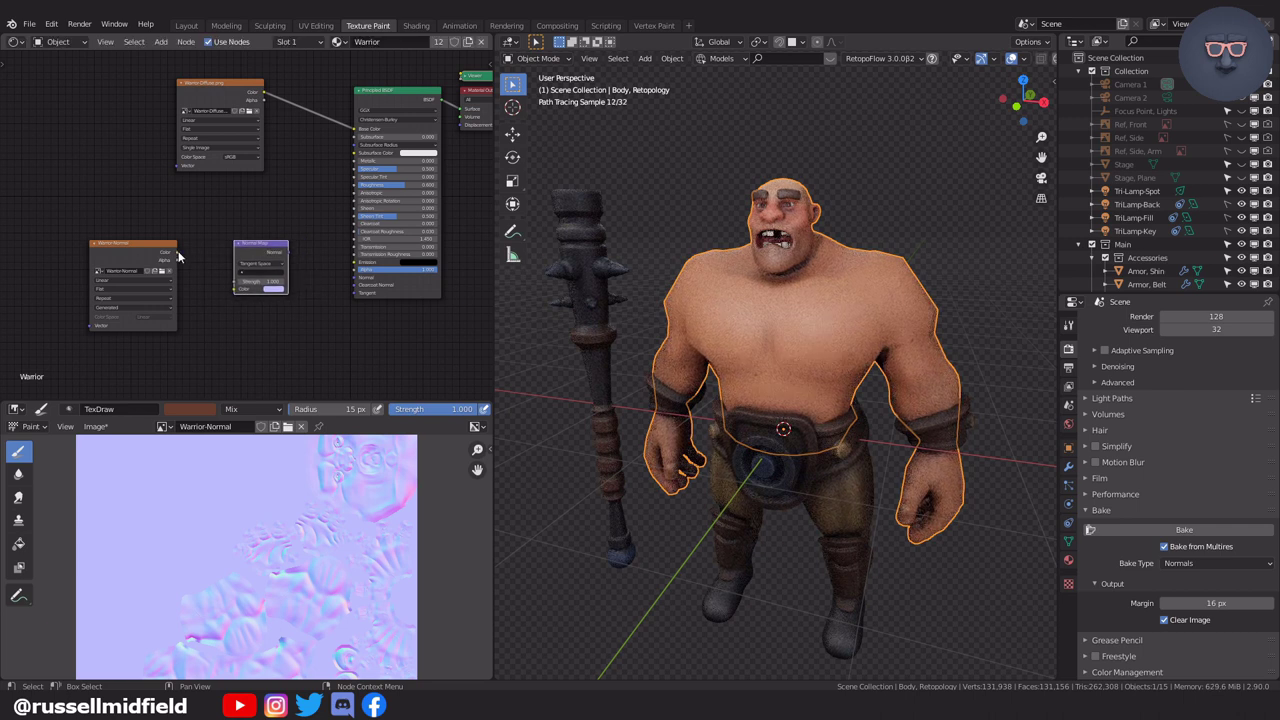
{"action": "left_click_drag", "start_coordinate": [177, 257], "coordinate": [357, 280]}
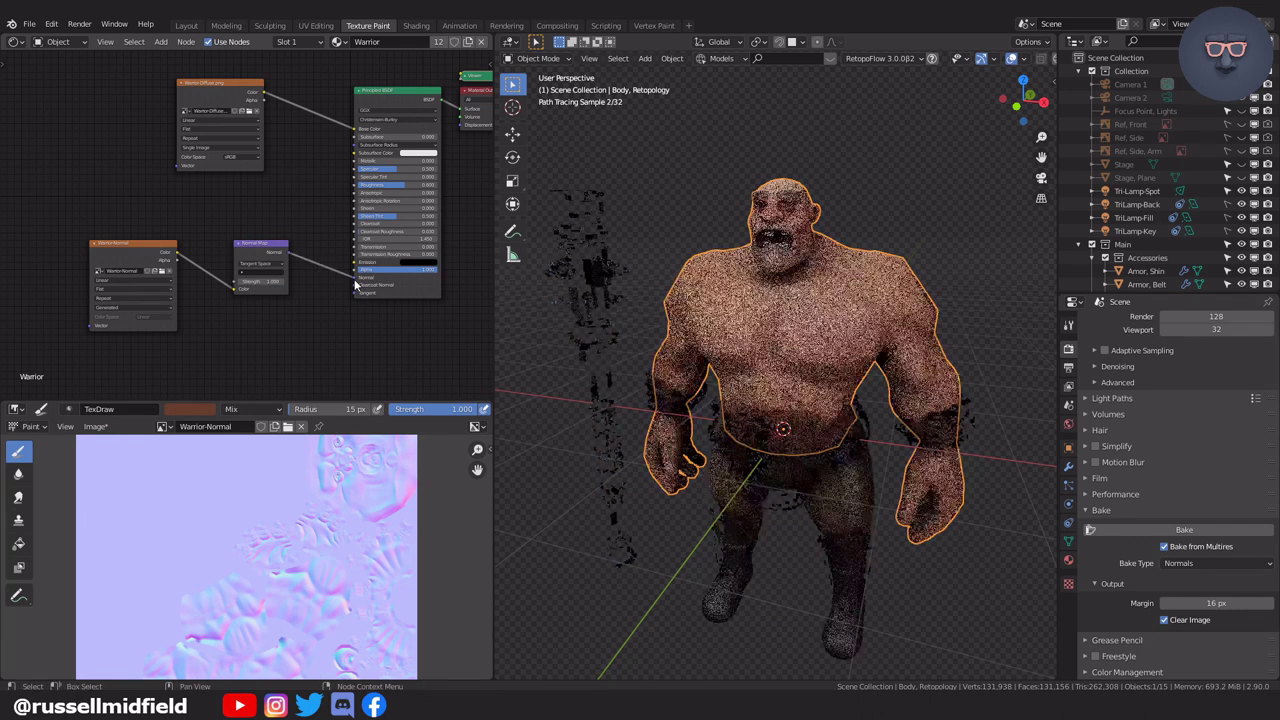
- Switch the render engine back to Eevee
{"action": "scroll", "coordinate": [1215, 330], "scroll_direction": "up", "scroll_amount": 3}
{"action": "left_click", "coordinate": [1210, 322]}
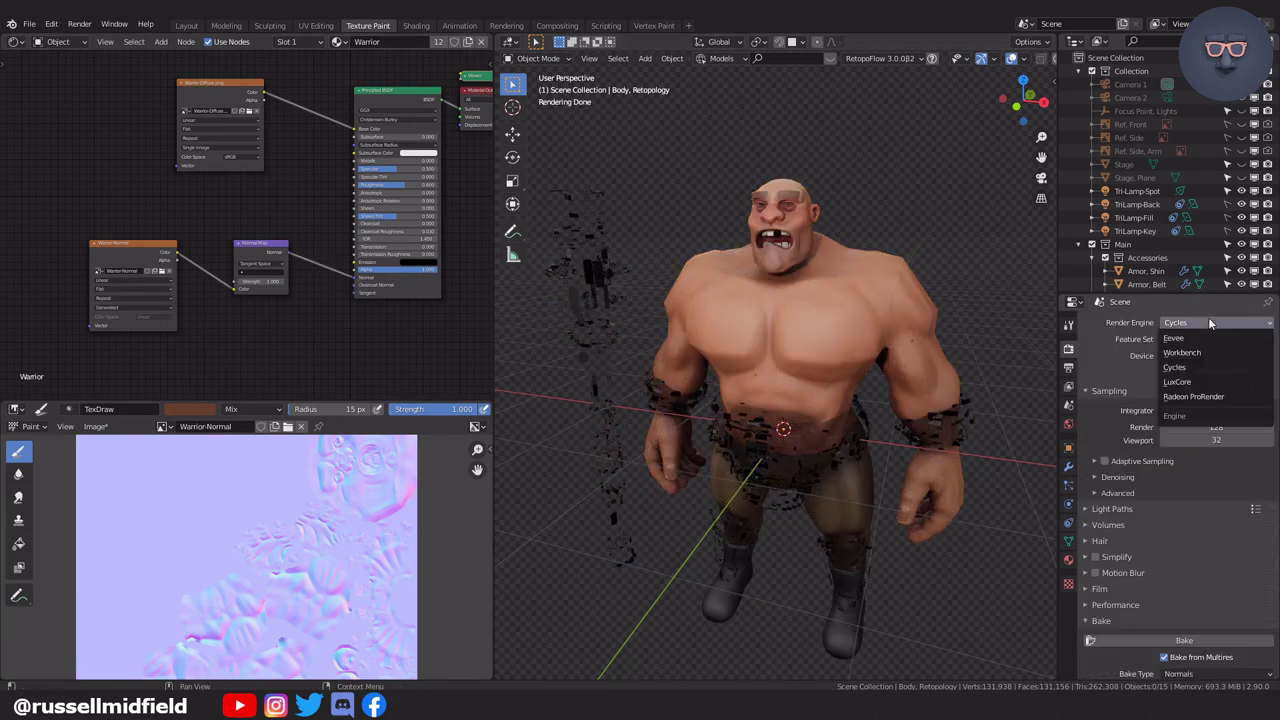
{"action": "left_click", "coordinate": [1206, 340]}
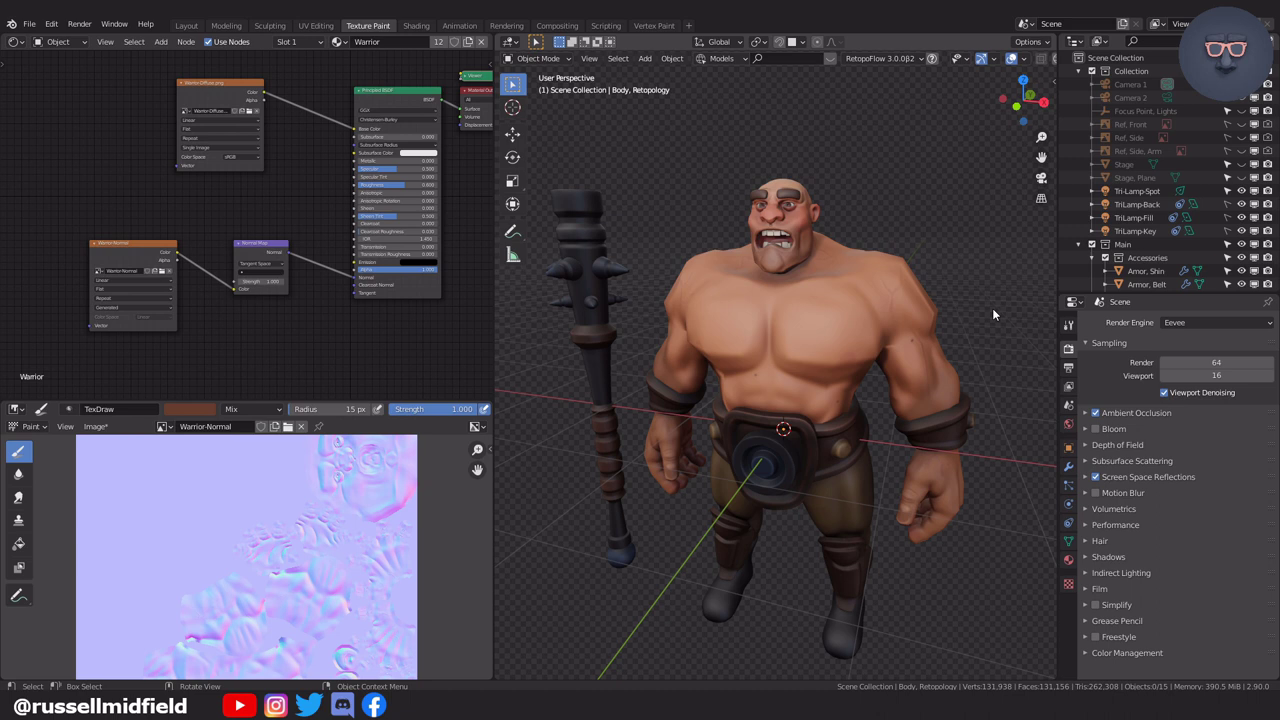
- Open the body mesh in Edit Mode, add a loop cut near the shoulder and focus on a selected shoulder vertex
{"action": "middle_click_drag", "start_coordinate": [978, 339], "coordinate": [873, 342]}
{"action": "scroll", "coordinate": [872, 341], "scroll_direction": "up", "scroll_amount": 2}
{"action": "left_click", "coordinate": [851, 338]}
{"action": "scroll", "coordinate": [851, 338], "scroll_direction": "up", "scroll_amount": 2}
{"action": "key", "text": "Tab"}
{"action": "key", "text": "ctrl+r"}
{"action": "left_click", "coordinate": [880, 300]}
{"action": "left_click", "coordinate": [914, 320]}
{"action": "left_click", "coordinate": [962, 281]}
{"action": "key", "text": "KP_Decimal"}
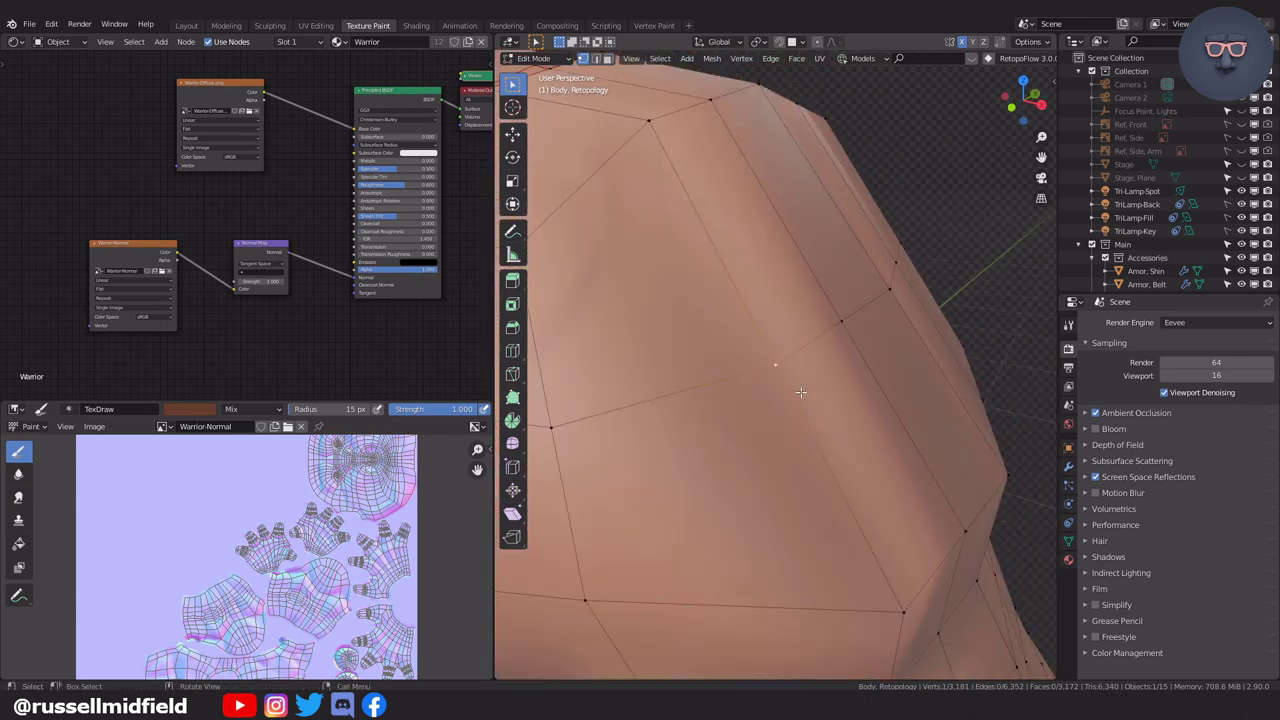
- Move the selected shoulder vertex along the X axis and switch to the front view
{"action": "left_click", "coordinate": [895, 263], "text": "ctrl"}
{"action": "scroll", "coordinate": [910, 285], "scroll_direction": "down", "scroll_amount": 4}
{"action": "key", "text": "g"}
{"action": "key", "text": "x"}
{"action": "left_click", "coordinate": [925, 318]}
{"action": "key", "text": "KP_1"}
- Slide three vertices around the warrior's shoulder along their edges to refine its silhouette
{"action": "middle_click_drag", "start_coordinate": [933, 317], "coordinate": [700, 250]}
{"action": "key", "text": "g"}
{"action": "key", "text": "g"}
{"action": "left_click", "coordinate": [790, 262]}
{"action": "left_click", "coordinate": [994, 240]}
{"action": "middle_click_drag", "start_coordinate": [994, 240], "coordinate": [925, 242]}
{"action": "key", "text": "g"}
{"action": "key", "text": "g"}
{"action": "left_click", "coordinate": [971, 257]}
{"action": "left_click", "coordinate": [855, 216]}
{"action": "key", "text": "g"}
{"action": "key", "text": "g"}
{"action": "left_click", "coordinate": [853, 218]}
- Move a shoulder vertex slightly along the Y axis
{"action": "middle_click_drag", "start_coordinate": [700, 340], "coordinate": [715, 290]}
{"action": "scroll", "coordinate": [820, 277], "scroll_direction": "up", "scroll_amount": 2}
{"action": "left_click", "coordinate": [715, 287]}
{"action": "key", "text": "g"}
{"action": "key", "text": "y"}
{"action": "left_click", "coordinate": [725, 287]}
- Add a horizontal loop cut across the warrior's chest and around the body
{"action": "middle_click_drag", "start_coordinate": [940, 292], "coordinate": [860, 316]}
{"action": "scroll", "coordinate": [856, 310], "scroll_direction": "down", "scroll_amount": 2}
{"action": "middle_click_drag", "start_coordinate": [662, 322], "coordinate": [707, 327]}
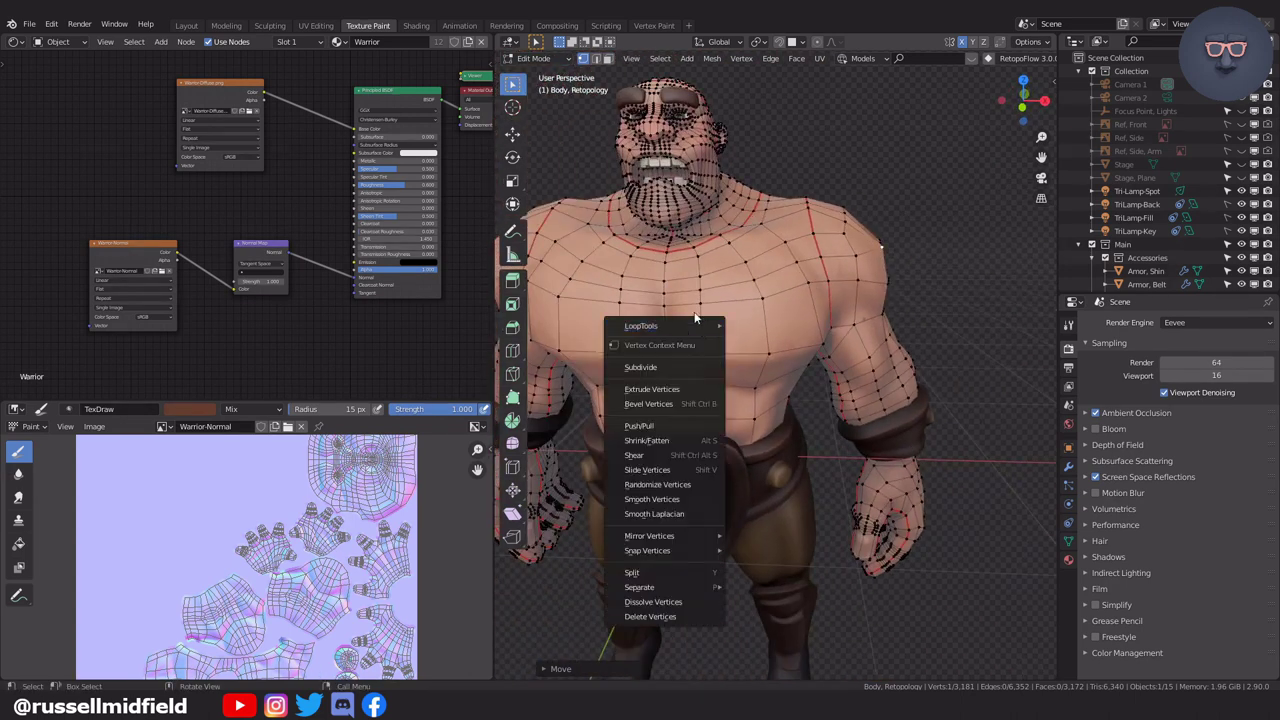
{"action": "key", "text": "ctrl+r"}
{"action": "left_click", "coordinate": [698, 330]}
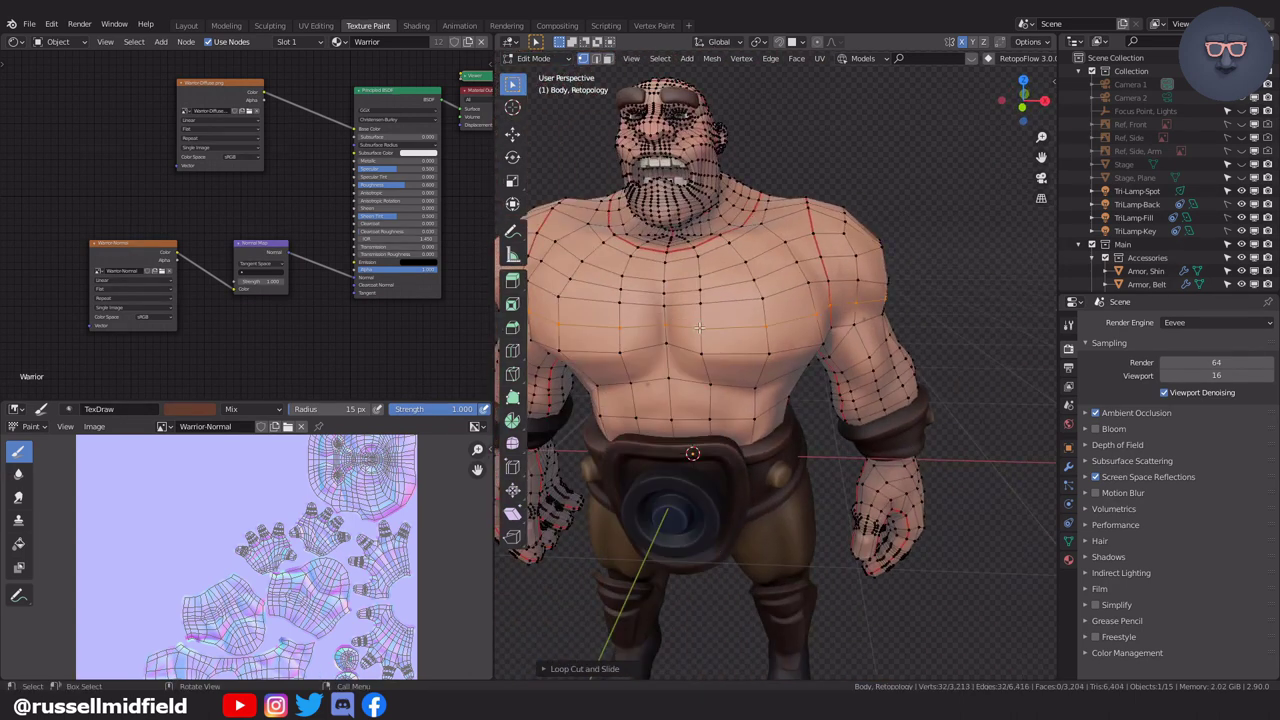
- Try moving a vertex at the edge of the shoulder along the X axis, and undo the move
{"action": "scroll", "coordinate": [734, 335], "scroll_direction": "up", "scroll_amount": 3}
{"action": "middle_click_drag", "start_coordinate": [940, 292], "coordinate": [863, 277]}
{"action": "left_click", "coordinate": [890, 242]}
{"action": "key", "text": "g"}
{"action": "key", "text": "x"}
{"action": "left_click", "coordinate": [928, 288]}
{"action": "key", "text": "ctrl+z"}
- Return the body to Object Mode and deselect everything
{"action": "scroll", "coordinate": [863, 277], "scroll_direction": "down", "scroll_amount": 5}
{"action": "scroll", "coordinate": [843, 231], "scroll_direction": "up", "scroll_amount": 1}
{"action": "middle_click_drag", "start_coordinate": [843, 231], "coordinate": [823, 203]}
{"action": "key", "text": "Tab"}
{"action": "left_click", "coordinate": [825, 172]}
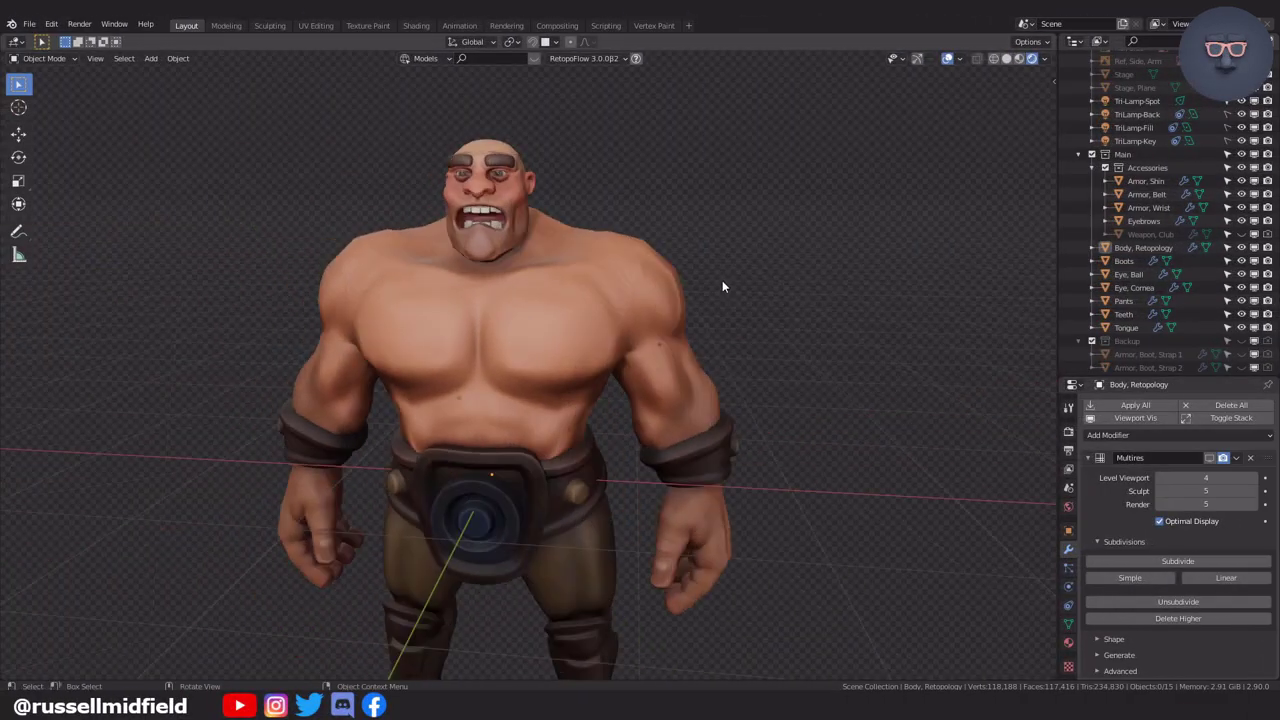
- Unhide the Weapon, Club object beside the warrior
{"action": "scroll", "coordinate": [722, 287], "scroll_direction": "down", "scroll_amount": 4}
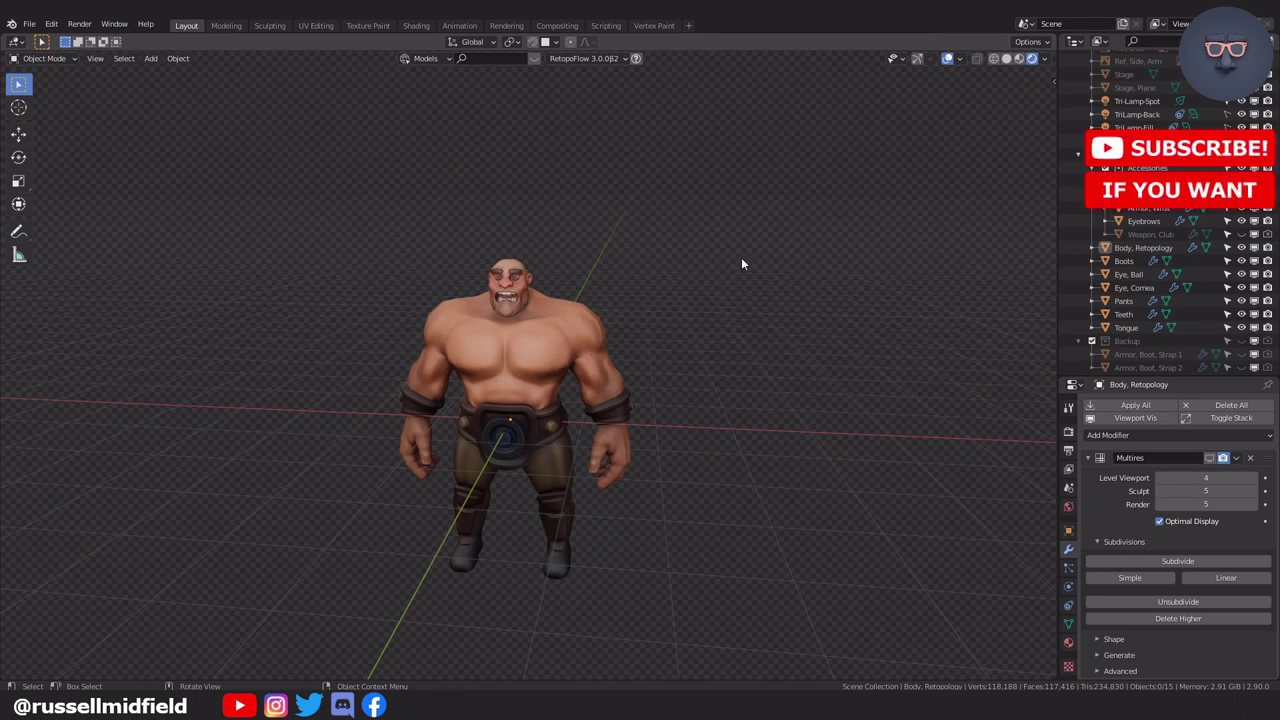
{"action": "middle_click_drag", "start_coordinate": [685, 358], "coordinate": [672, 292]}
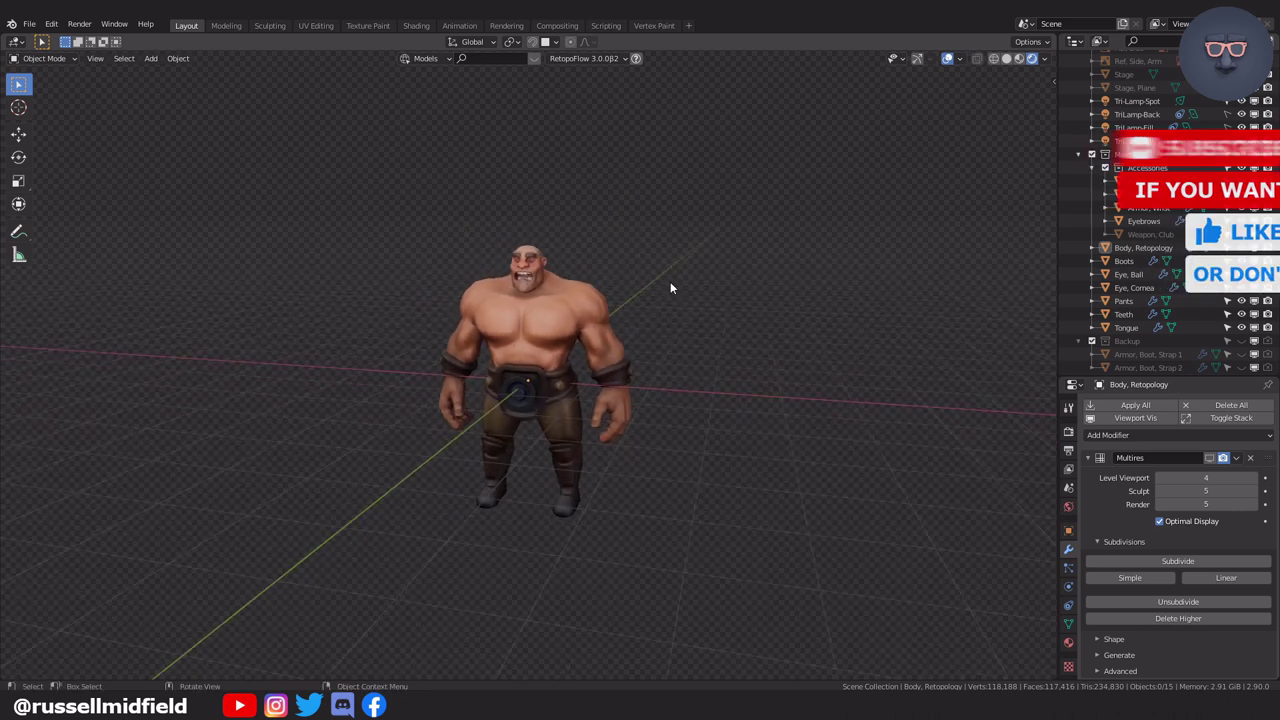
{"action": "left_click", "coordinate": [1255, 234]}
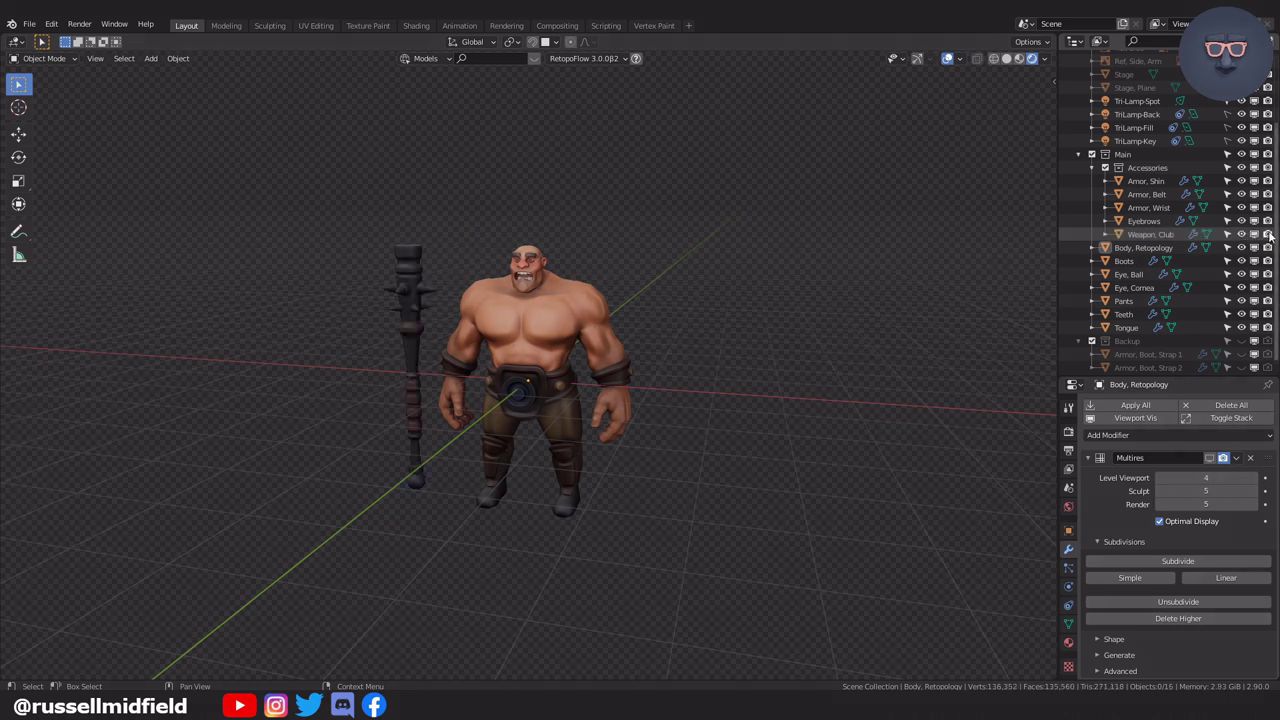
{"action": "middle_click_drag", "start_coordinate": [511, 388], "coordinate": [578, 384]}
{"action": "scroll", "coordinate": [578, 384], "scroll_direction": "down", "scroll_amount": 2}
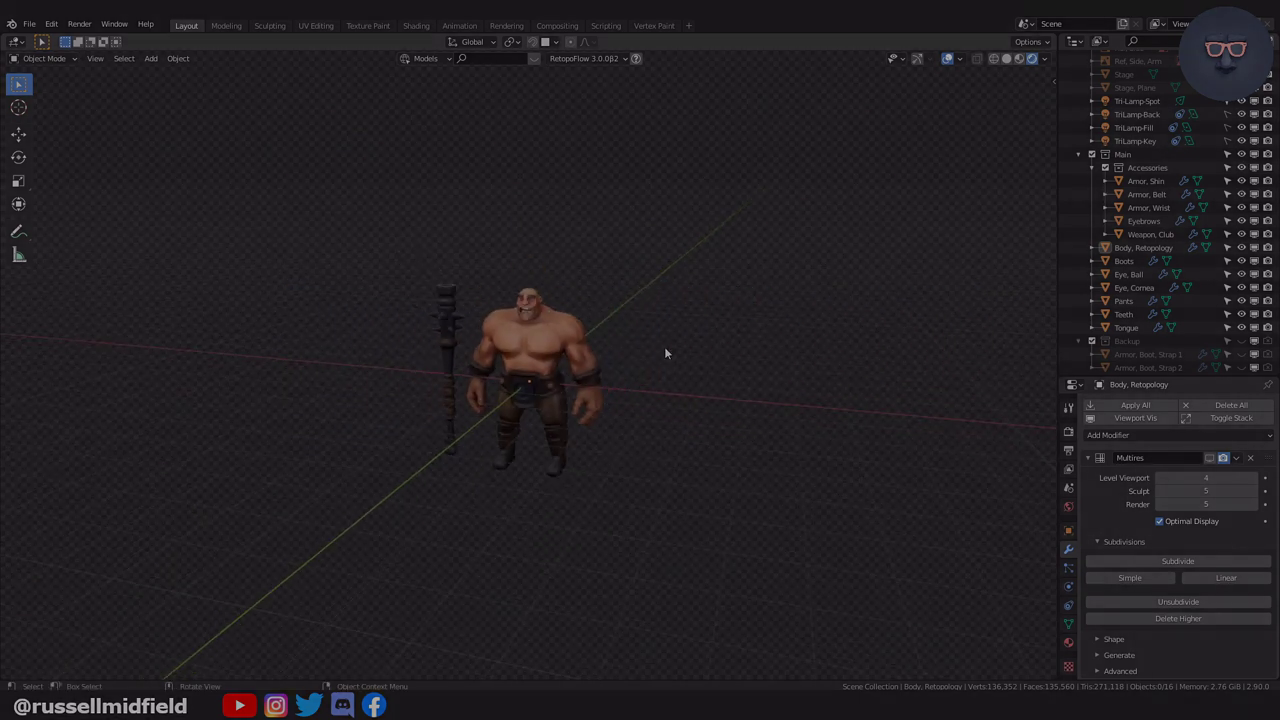
{"action": "scroll", "coordinate": [665, 353], "scroll_direction": "down", "scroll_amount": 1}
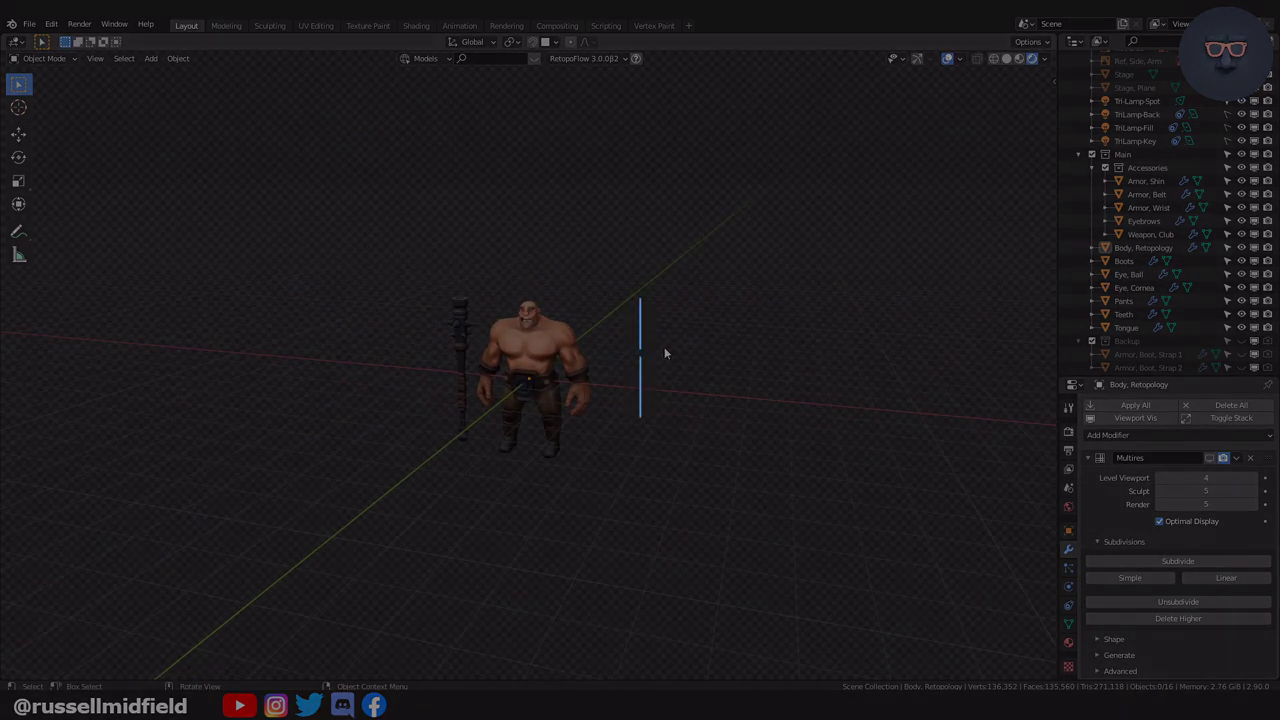